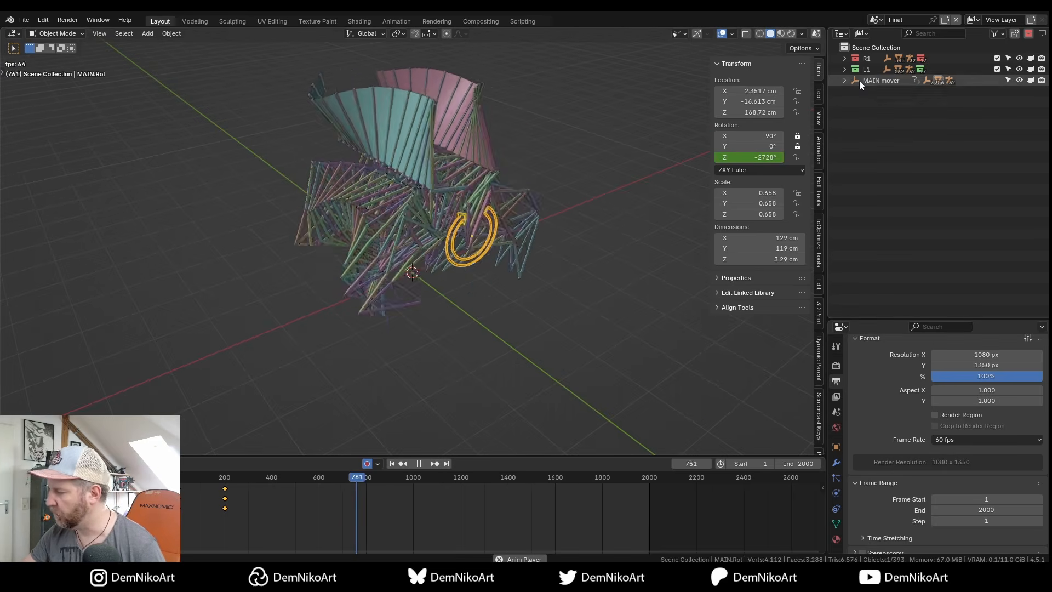
Exclude the L1 collection, the Sail.R sail and collections R 45 through R 360.
click(998, 69)
click(844, 58)
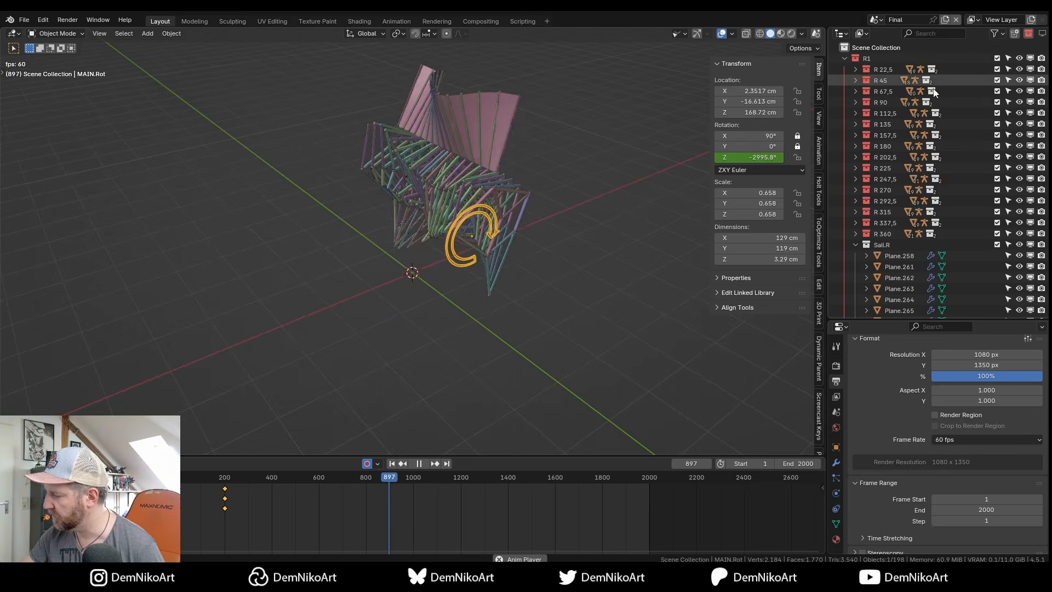
click(998, 244)
drag(998, 245, 997, 80)
Switch to the front view and frame the remaining R 22,5 leg.
key(KP_1)
scroll(523, 239, up, 5)
shift+middle_drag(555, 226, 539, 277)
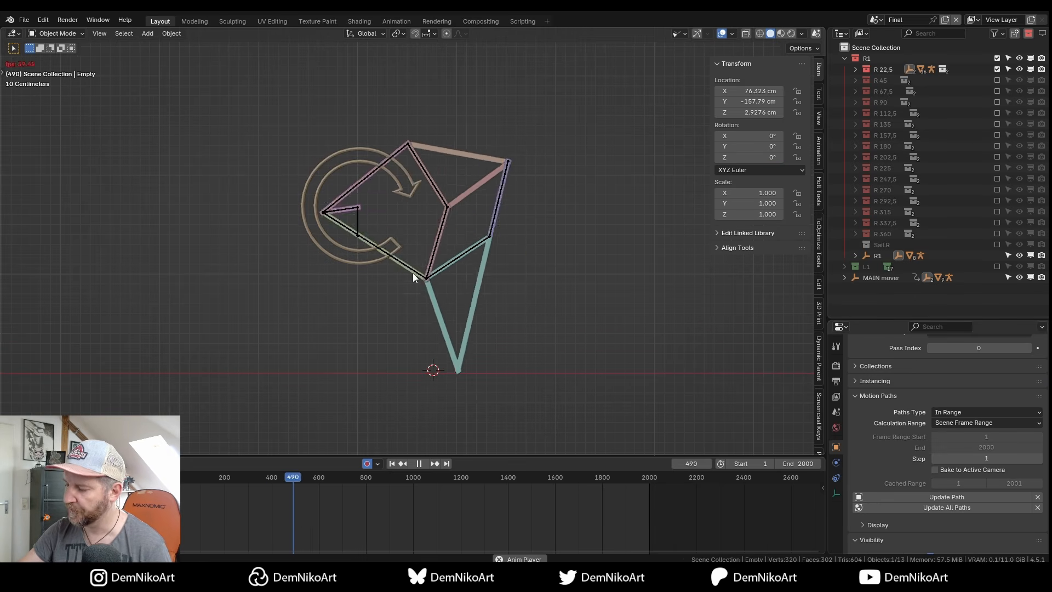
Stop playback, put the leg's armature into Pose Mode, then play and pause the animation.
key(space)
click(351, 215)
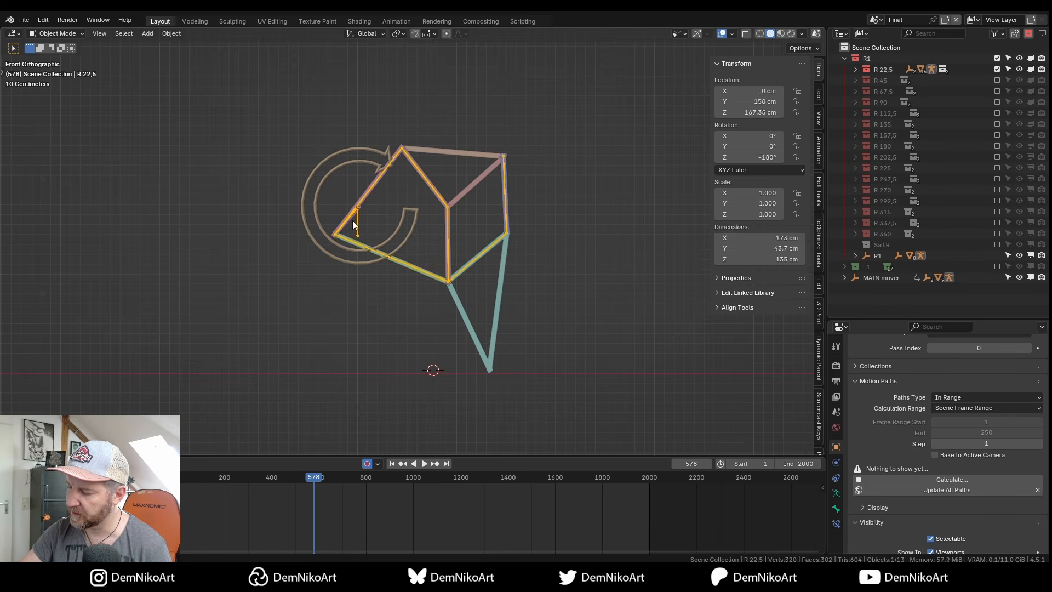
key(ctrl+Tab)
key(space)
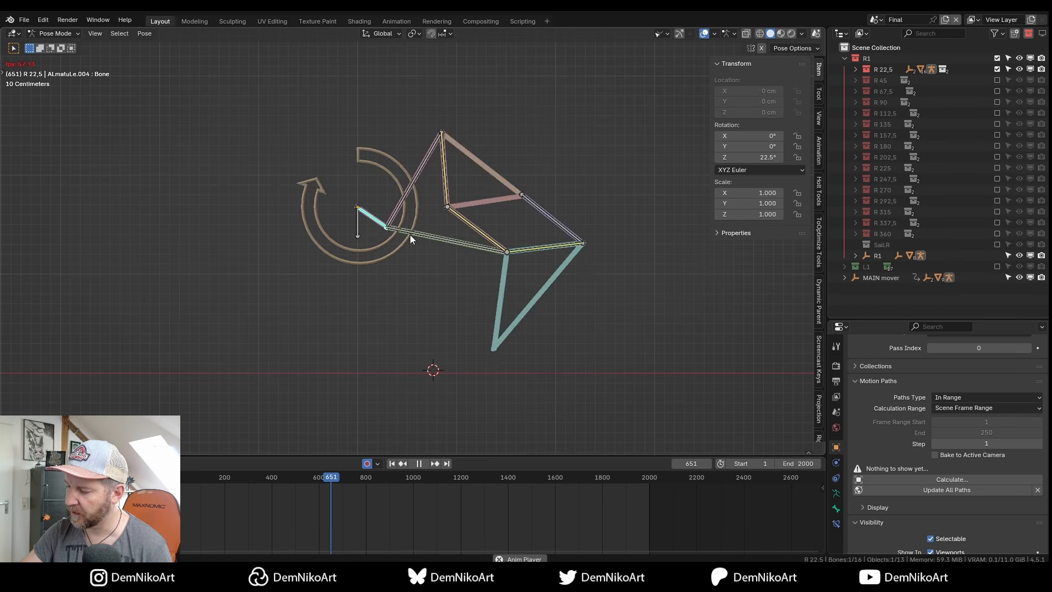
key(space)
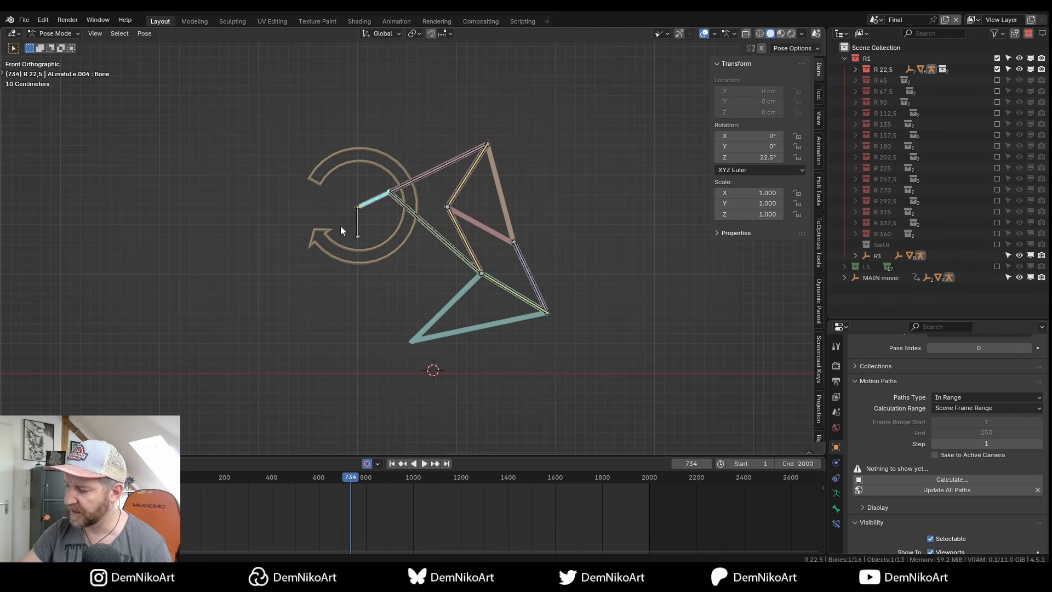
Inspect Bone.003 and Bone.005 while pausing and resuming playback, stopping at frame 909.
click(449, 209)
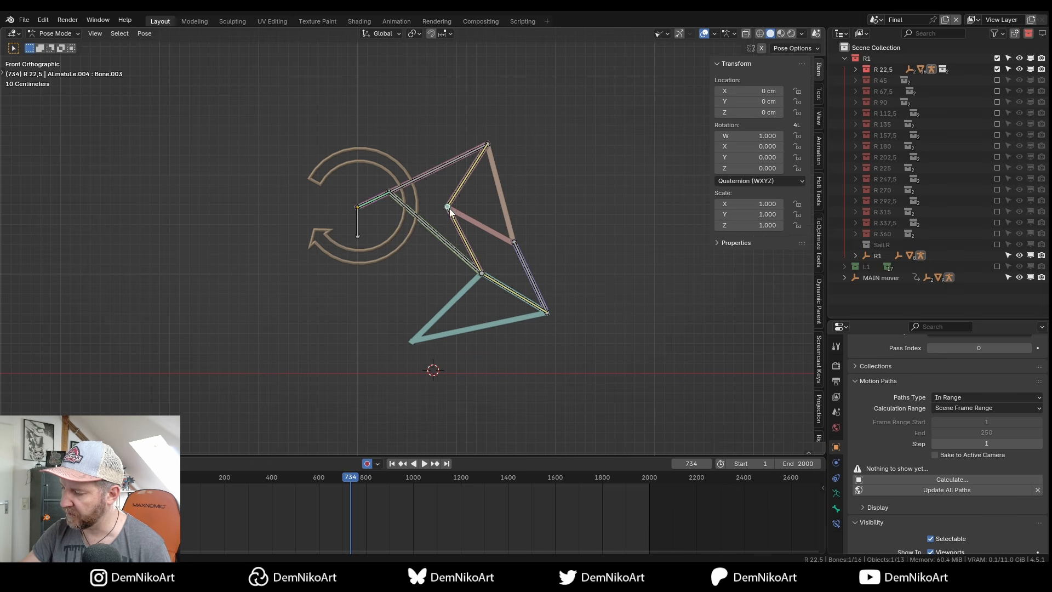
key(space)
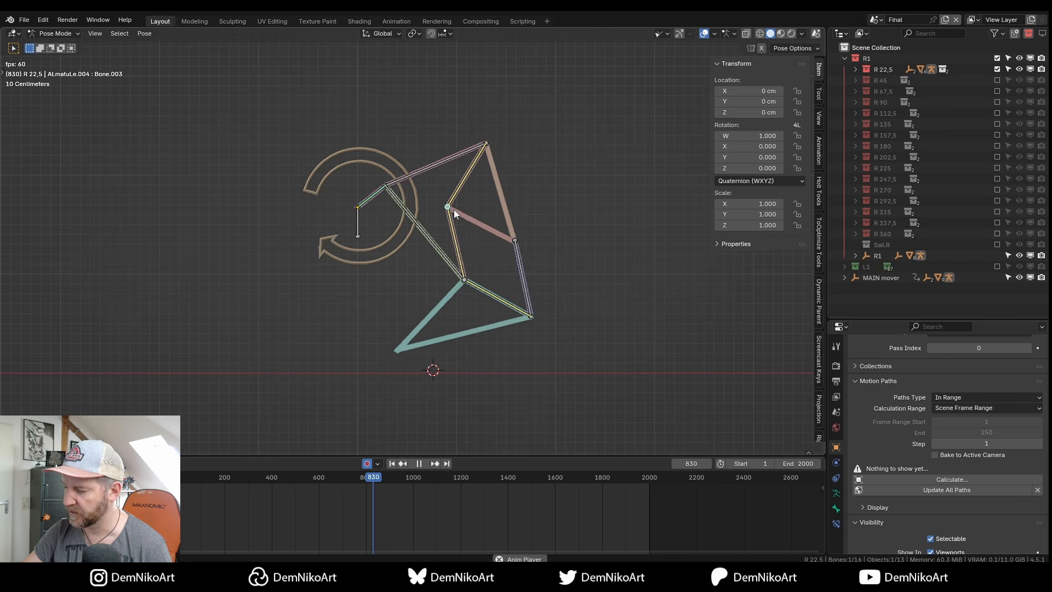
key(space)
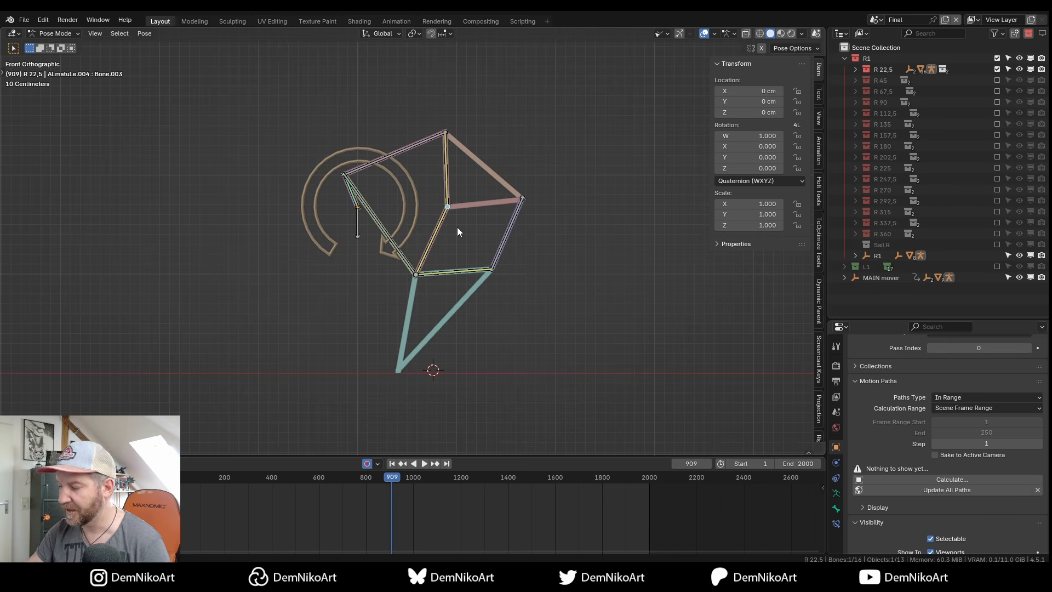
key(space)
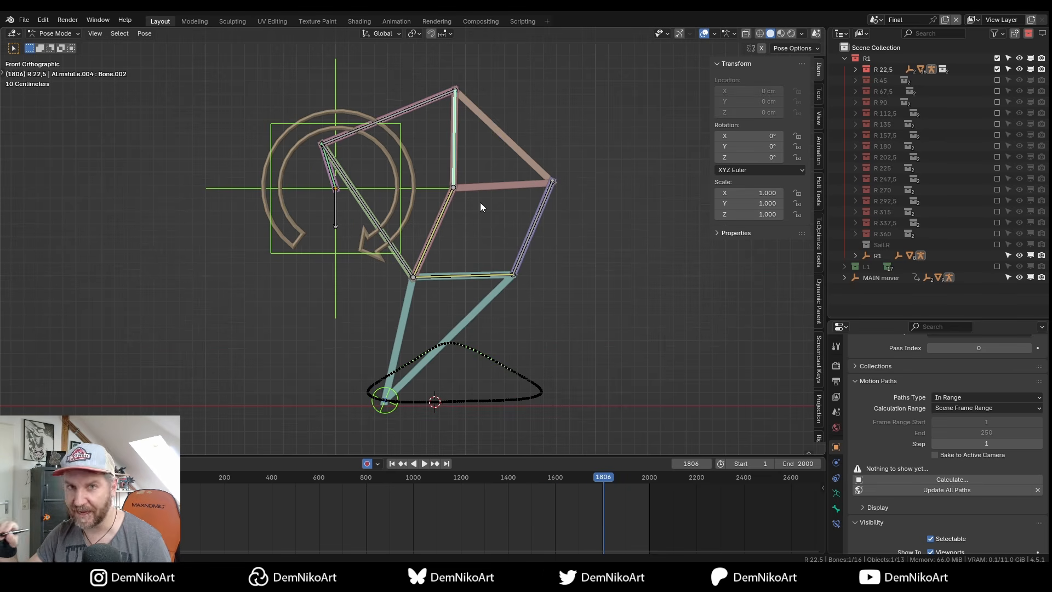
click(430, 242)
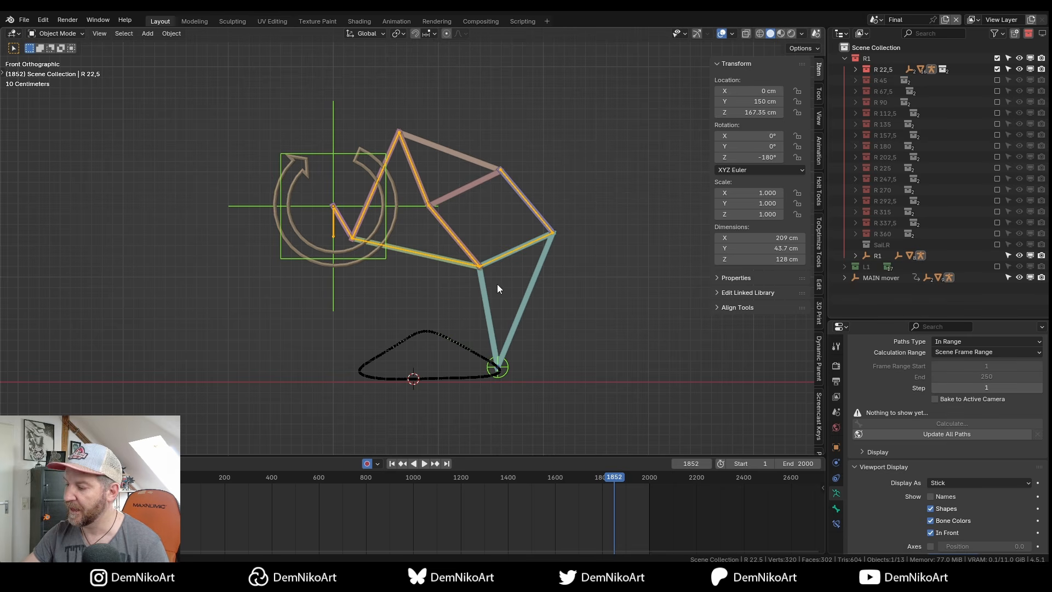
Try the crank bone at 1.261 scale, update all paths, play it, then undo.
scroll(501, 280, up, 3)
key(ctrl+Tab)
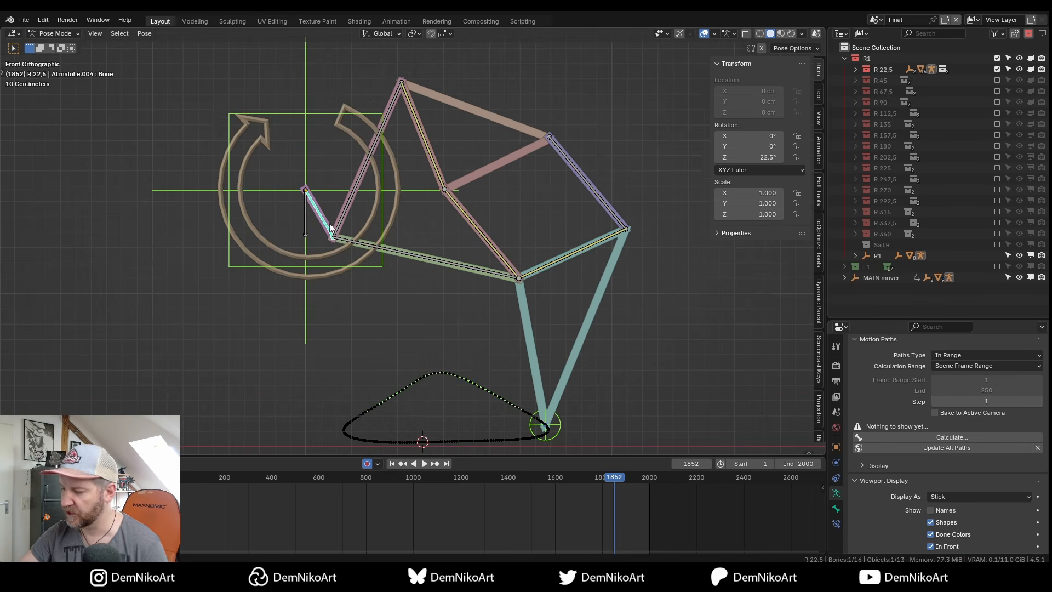
scroll(472, 248, down, 2)
key(space)
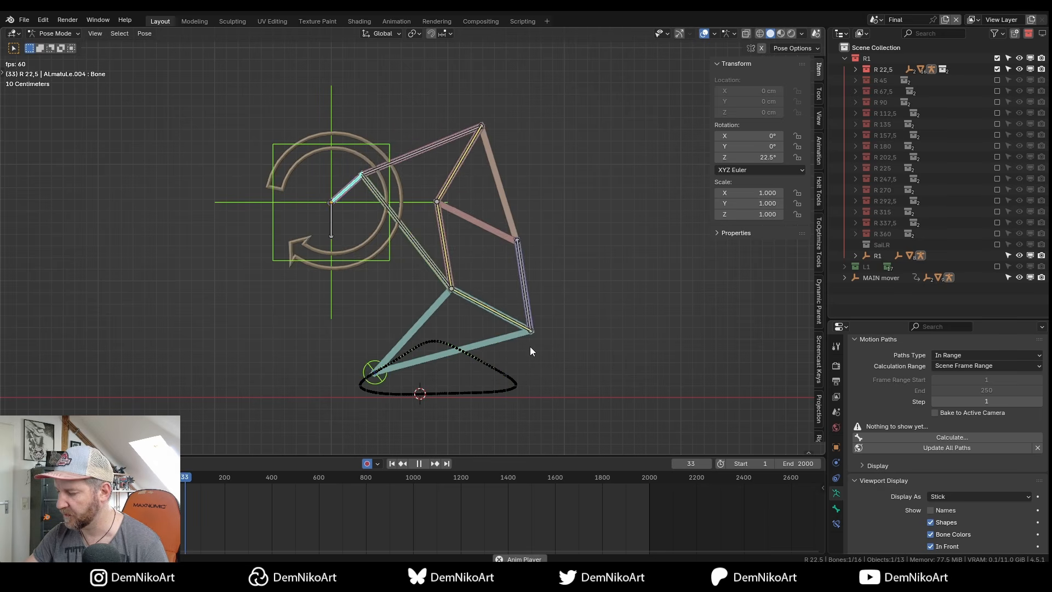
key(space)
key(s)
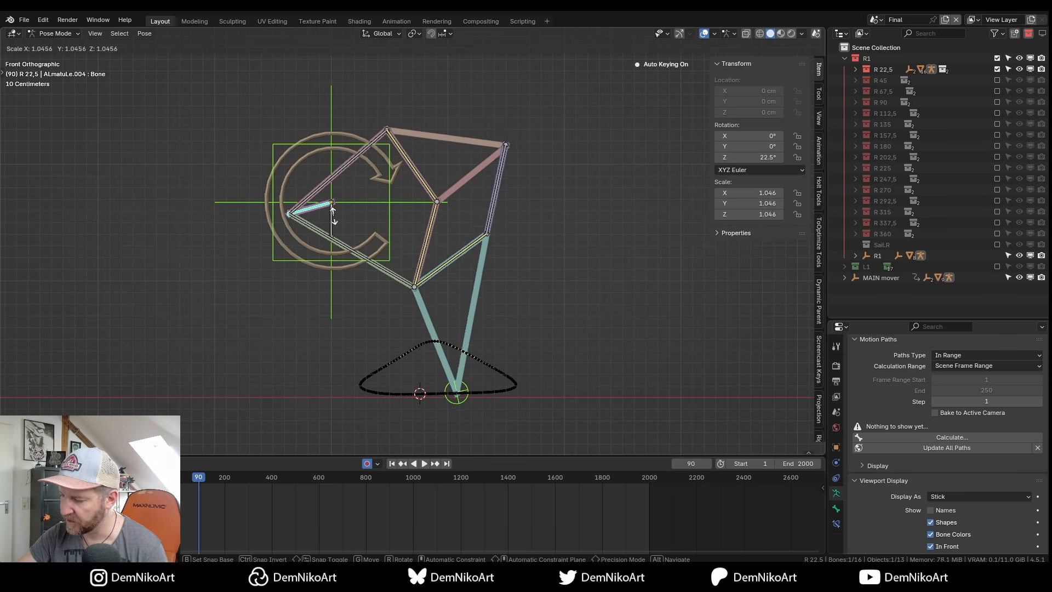
click(316, 208)
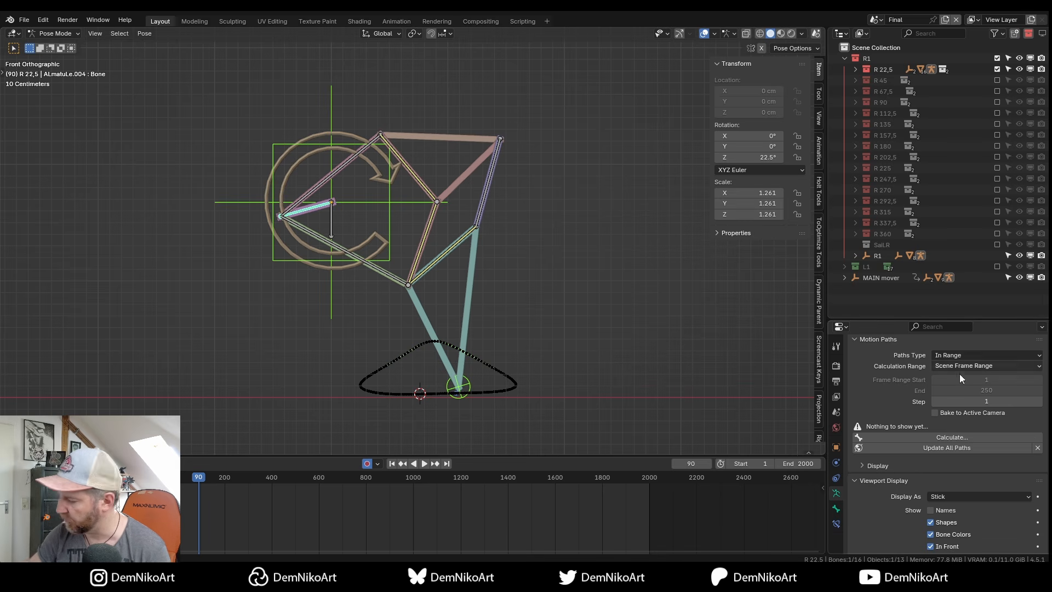
click(950, 447)
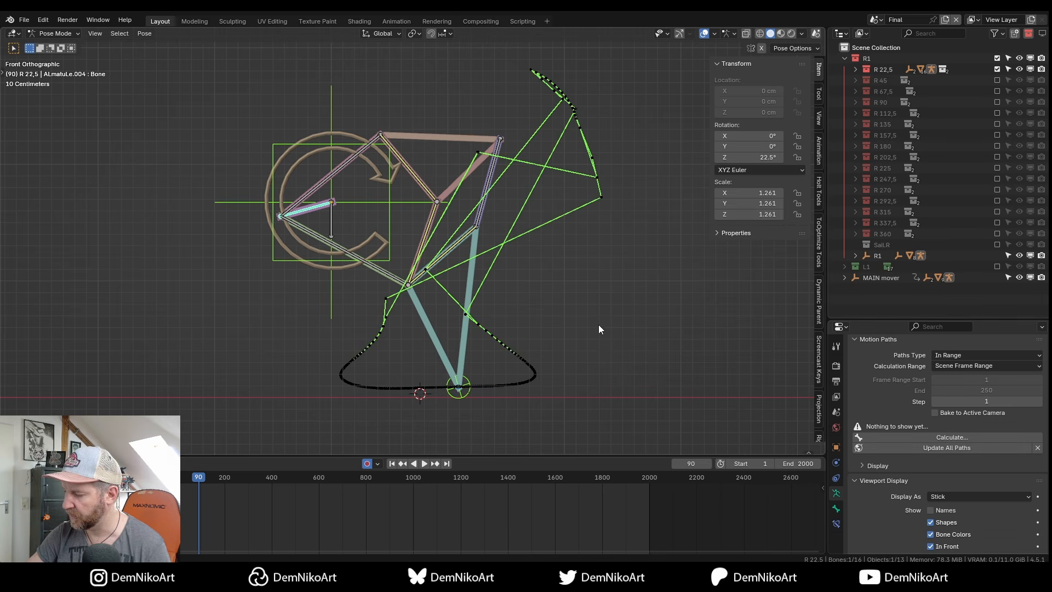
key(space)
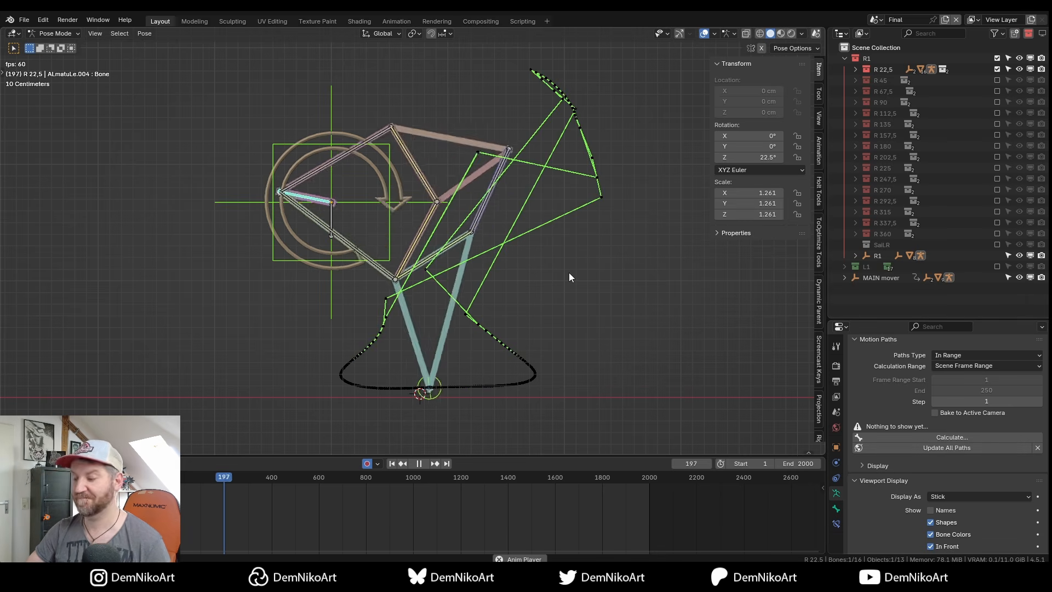
key(space)
key(ctrl+z)
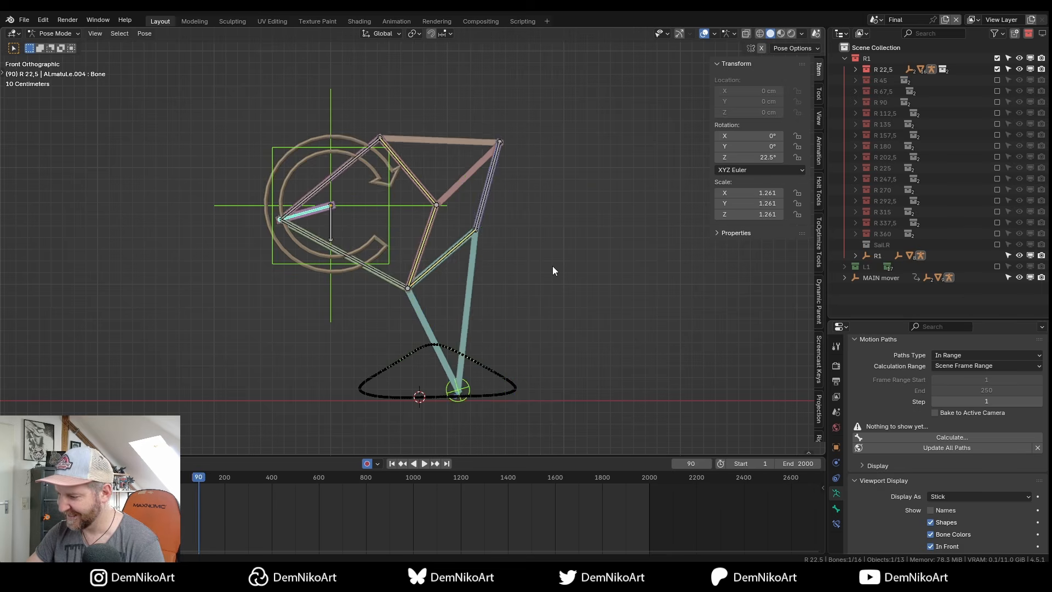
Try Bone.001 at 1.075 scale, recompute the motion paths, play, then undo.
click(394, 148)
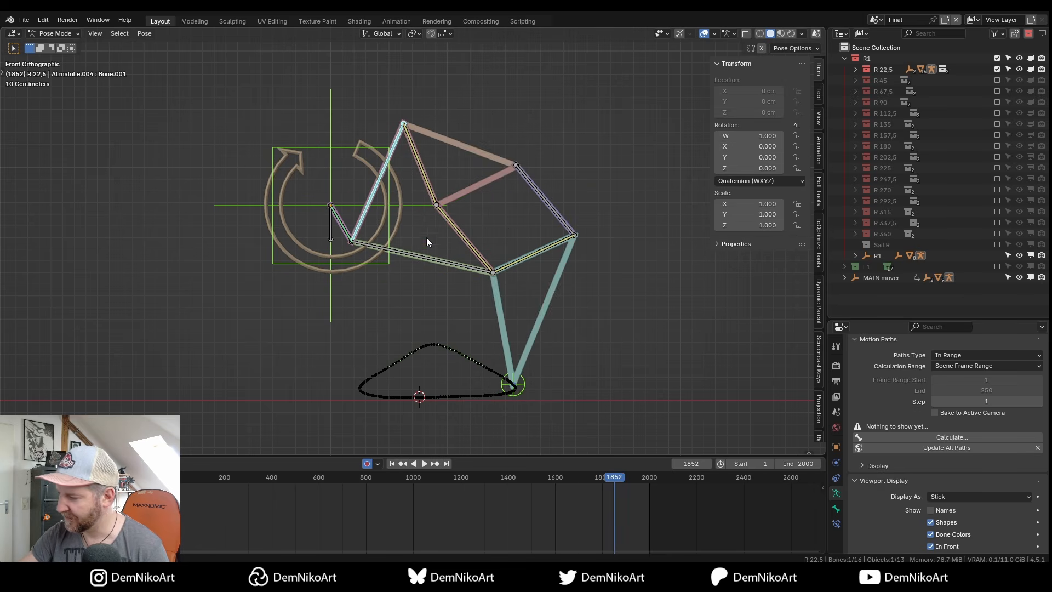
key(s)
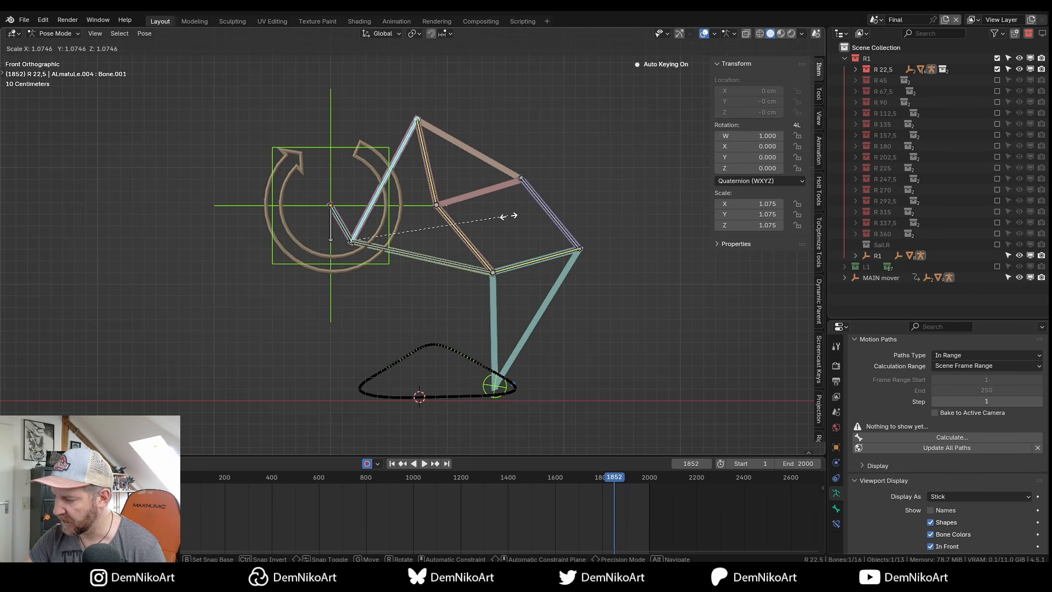
click(501, 210)
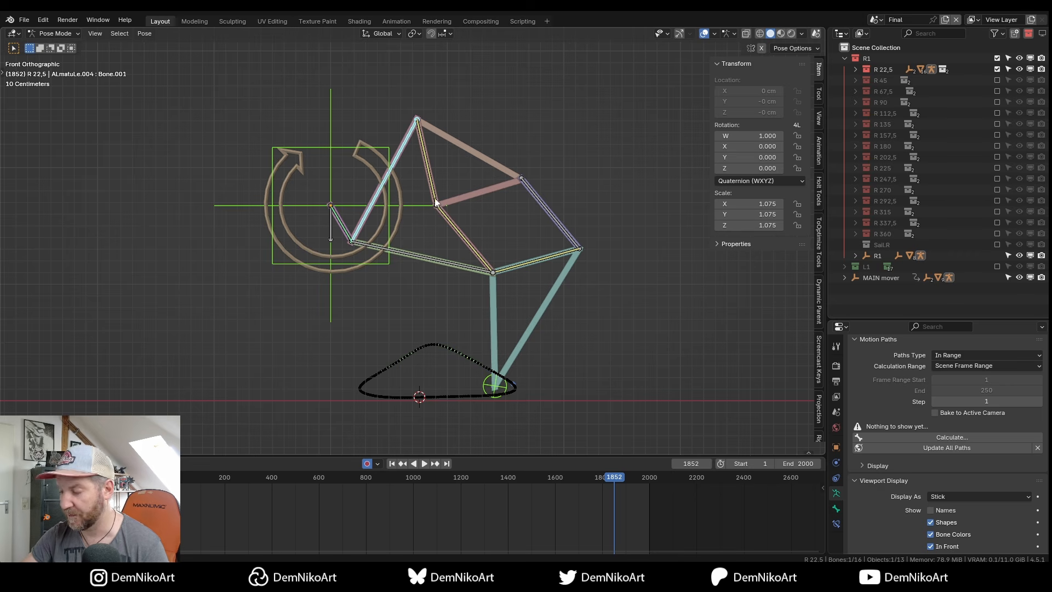
click(929, 447)
key(space)
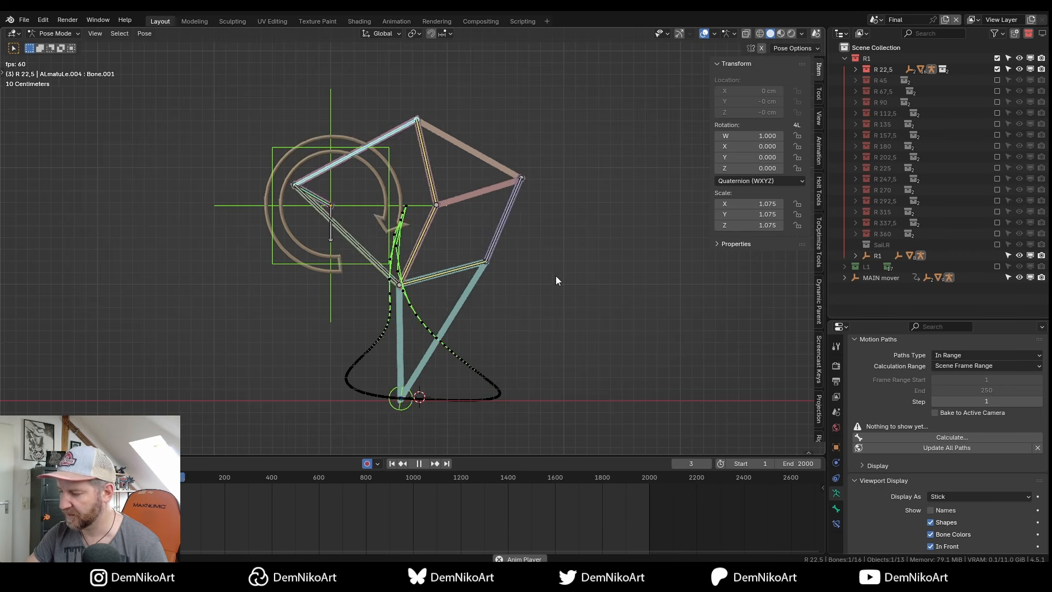
key(space)
key(ctrl+z)
key(ctrl+z)
Shorten Bone.007 to 0.843 scale, recompute the foot's path and play it.
key(s)
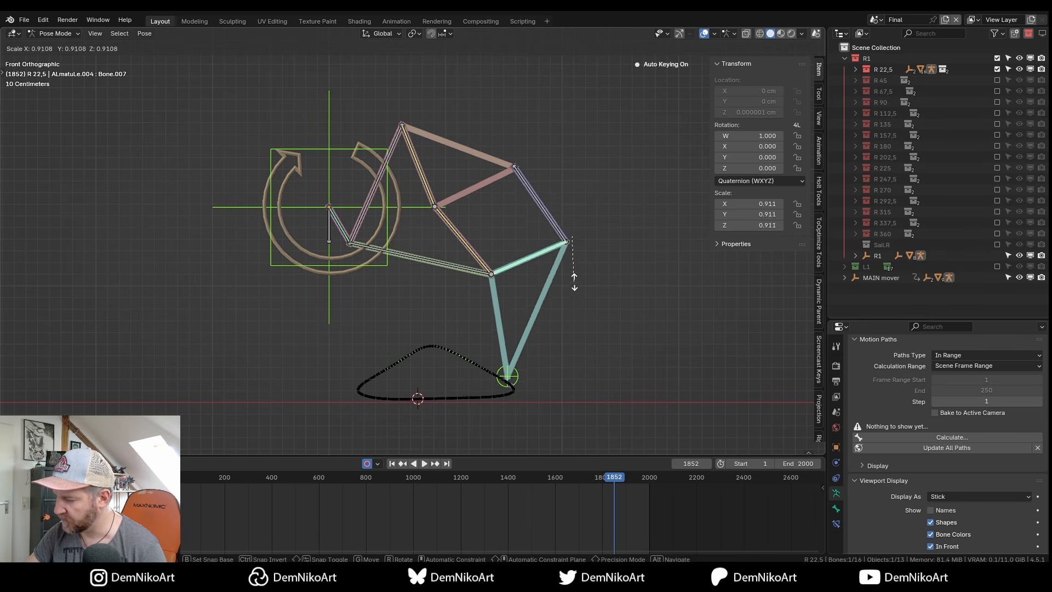
click(574, 266)
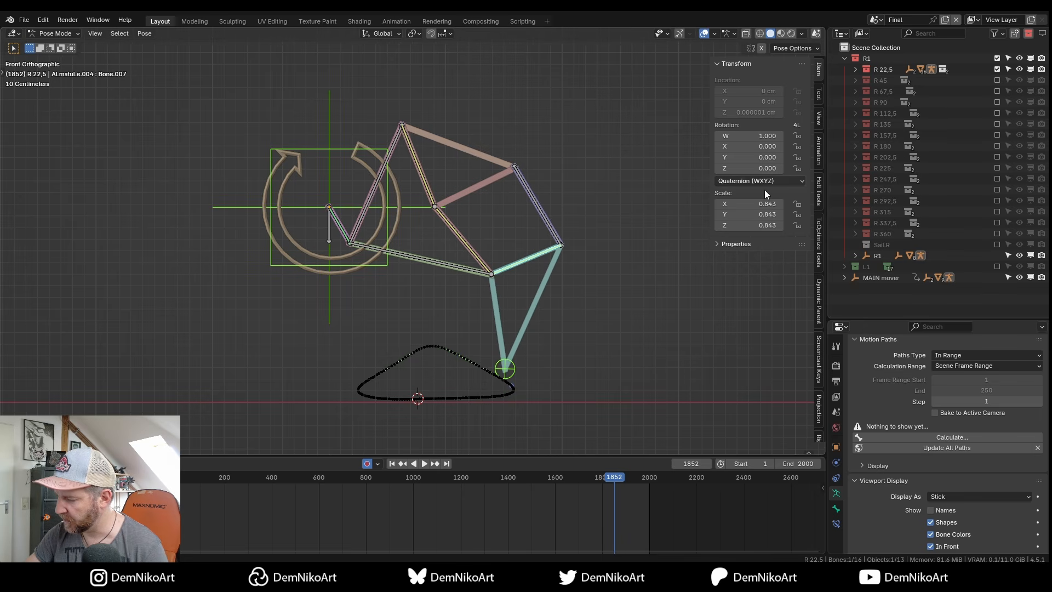
click(945, 449)
key(space)
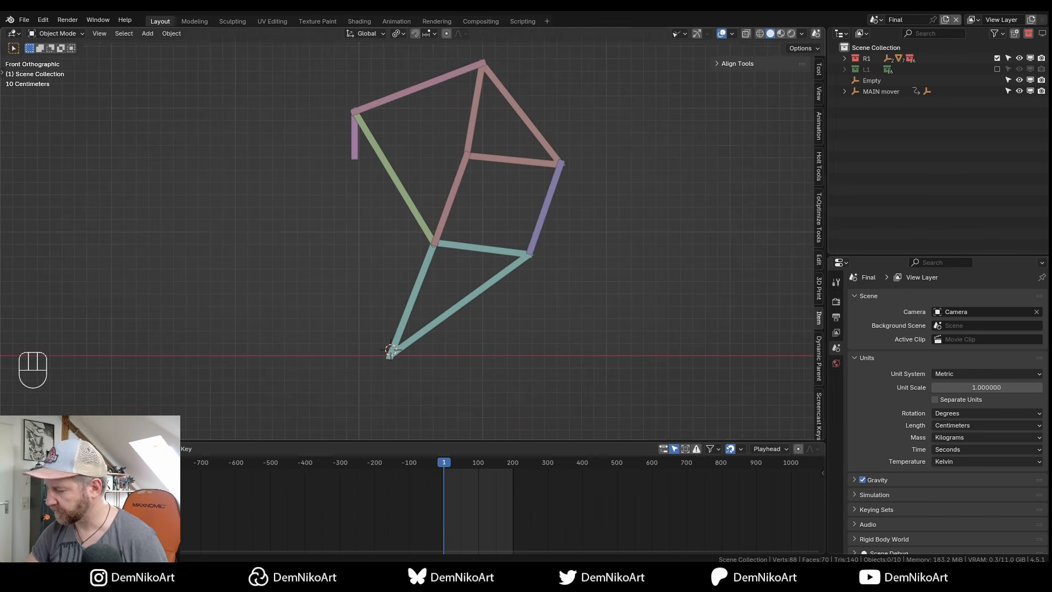
Select the Plane.136 piece and the Plane.133 triangle, cancelling each move so both stay put.
middle_drag(520, 240, 523, 305)
middle_drag(523, 304, 526, 266)
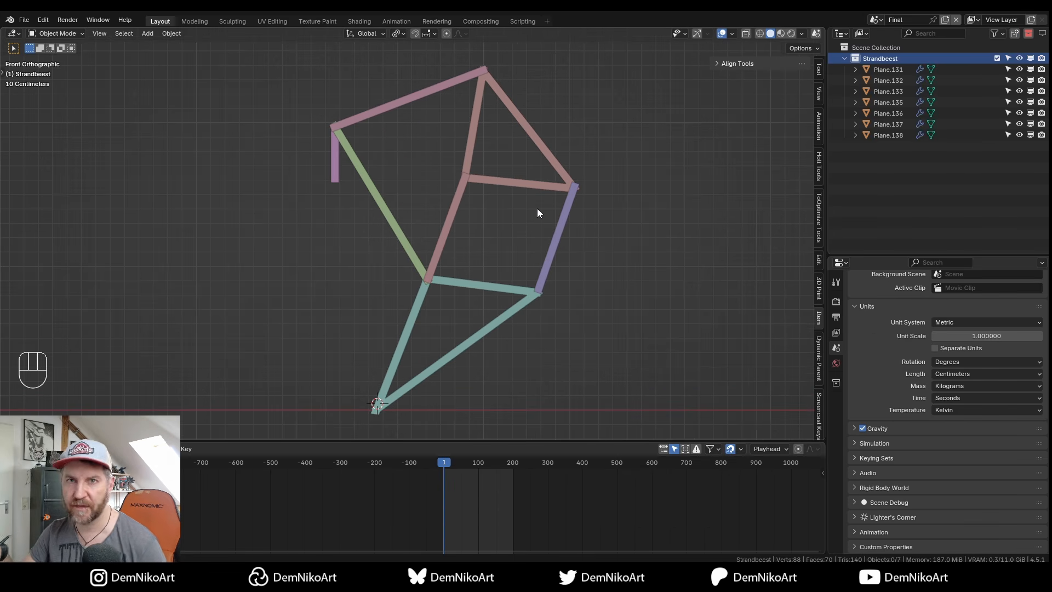
alt+drag(564, 254, 525, 266)
scroll(545, 266, down, 2)
click(502, 250)
key(g)
key(Escape)
click(513, 207)
key(g)
key(Escape)
Select the Plane.135 bar and reframe the linkage in front orthographic view.
click(444, 248)
alt+drag(512, 246, 490, 294)
key(KP_1)
mouse_move(490, 290)
middle_down()
mouse_move(510, 291)
mouse_move(493, 280)
middle_up()
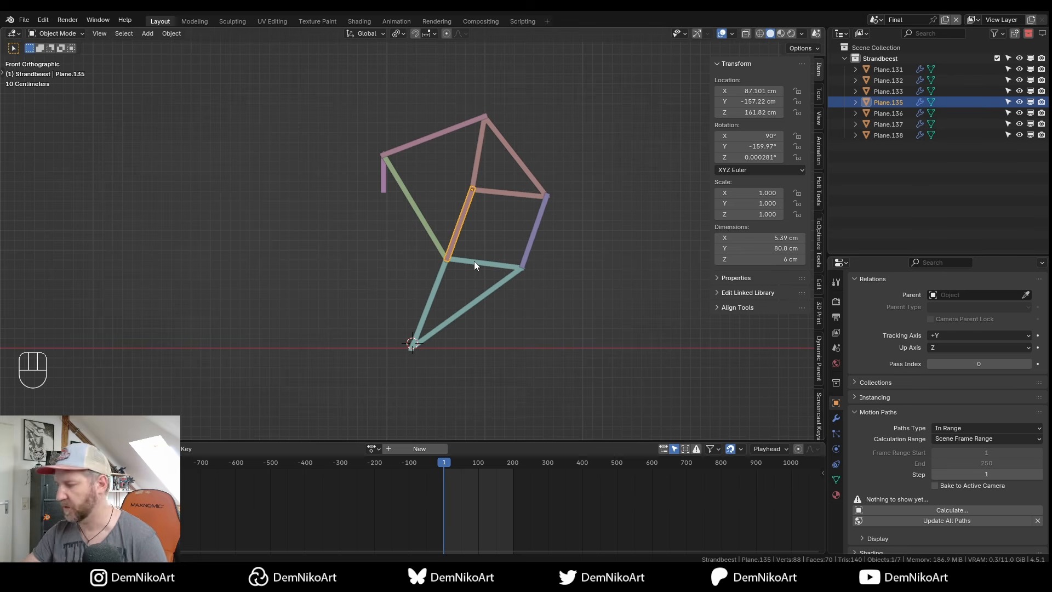
scroll(475, 261, up, 1)
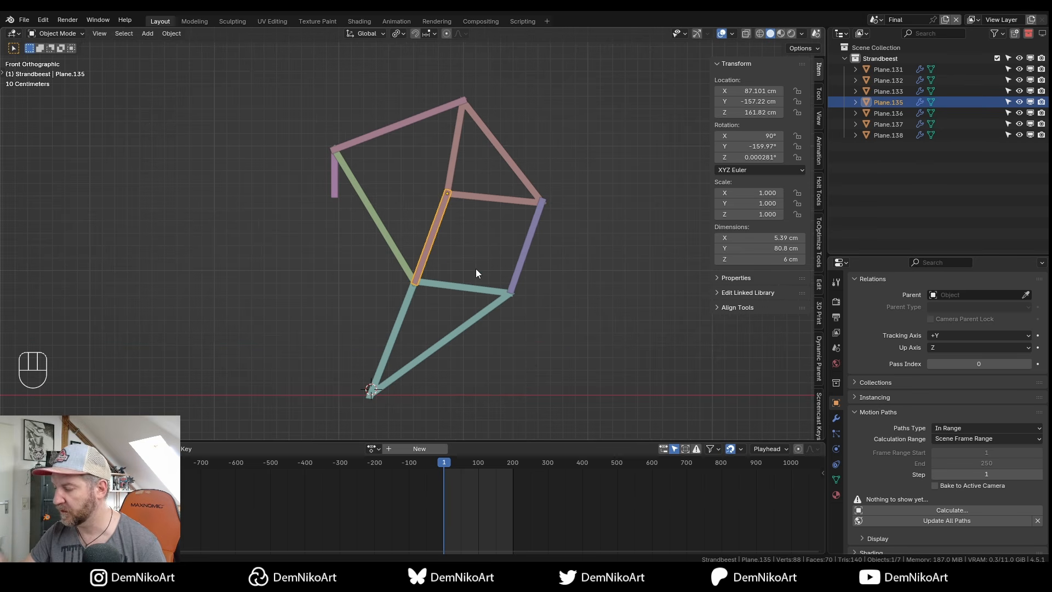
alt+middle_drag(517, 232, 512, 254)
middle_drag(488, 258, 508, 263)
Select the green, teal and purple pieces, then triangles Plane.133 and Plane.137, cancelling their move.
click(410, 242)
click(428, 302)
click(535, 257)
click(460, 208)
click(512, 157)
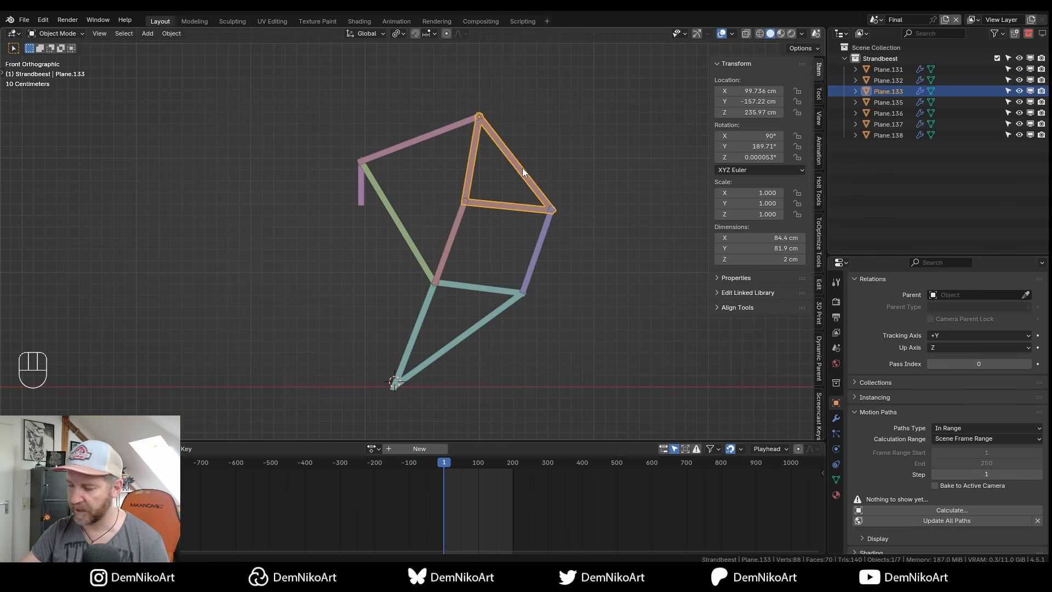
shift+click(500, 285)
key(g)
key(Escape)
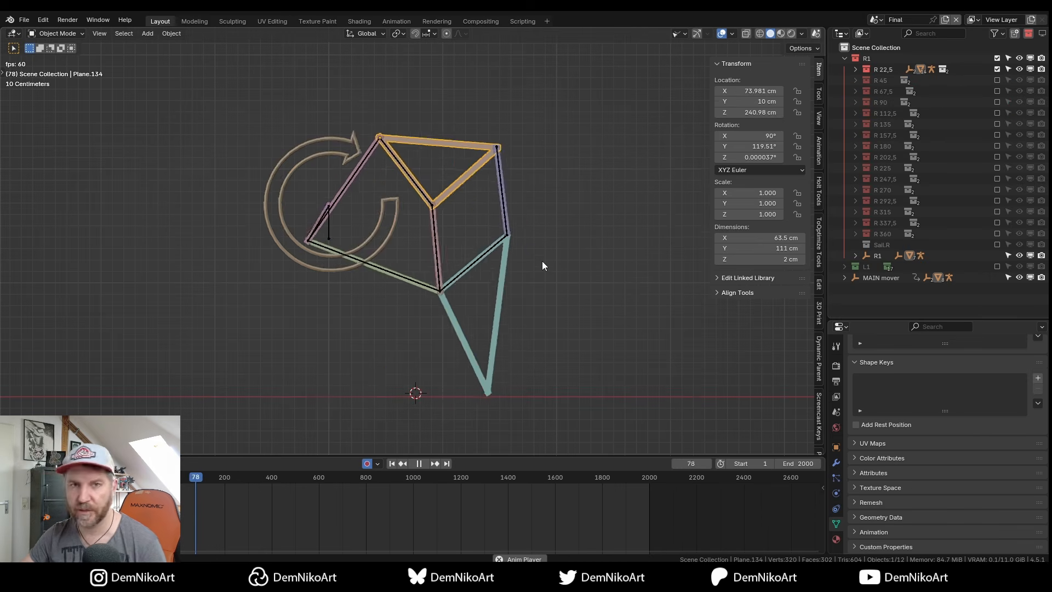
Add triangle Plane.137 to the selection and play and stop the example rig's animation.
key(space)
shift+click(541, 287)
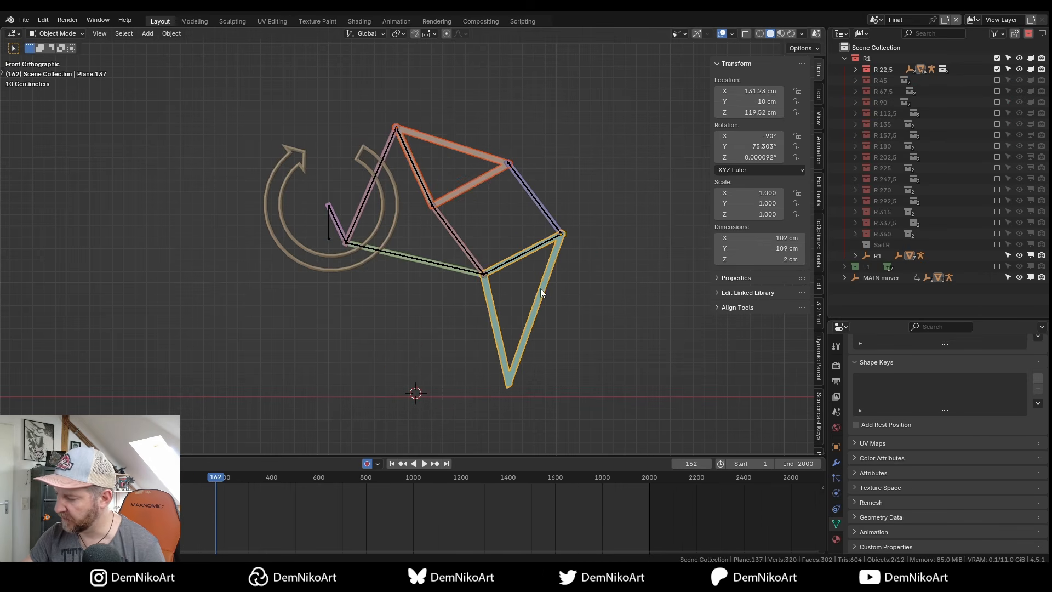
key(space)
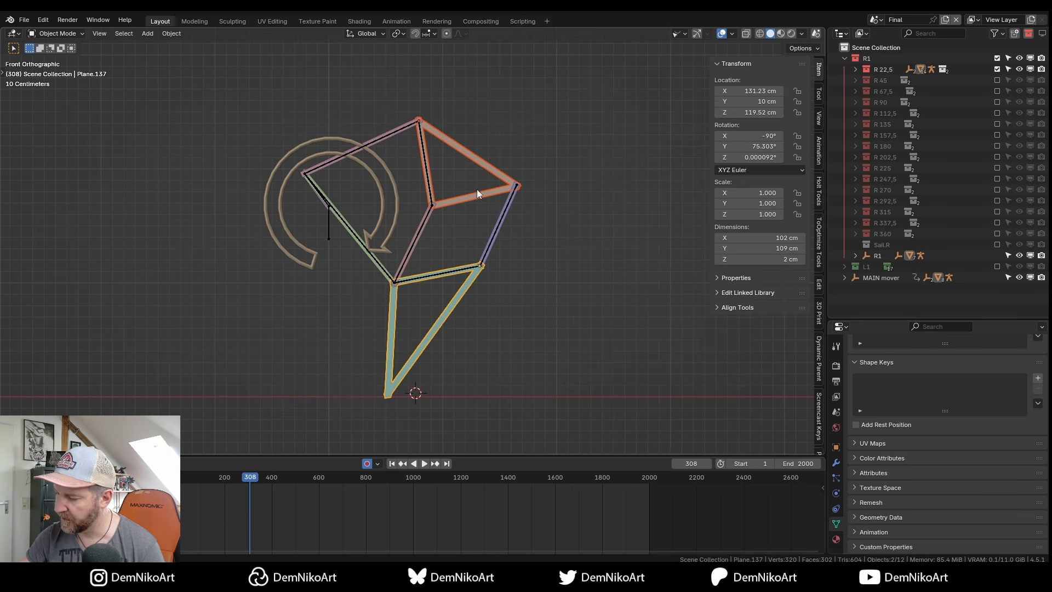
key(space)
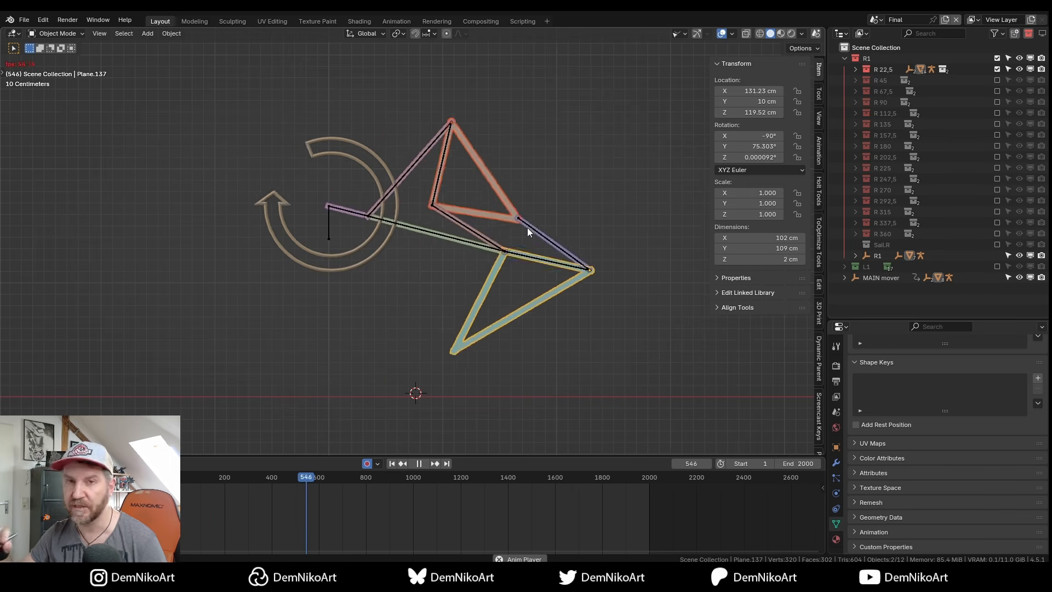
key(space)
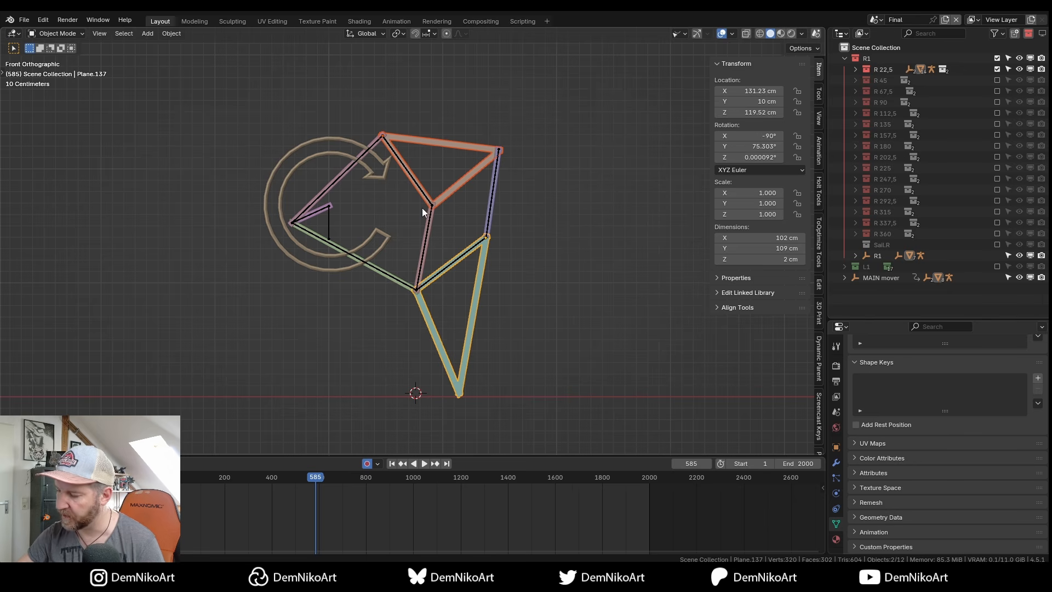
Check armature R 22,5 in Pose Mode, return to Object Mode, then select Plane.134.
click(402, 161)
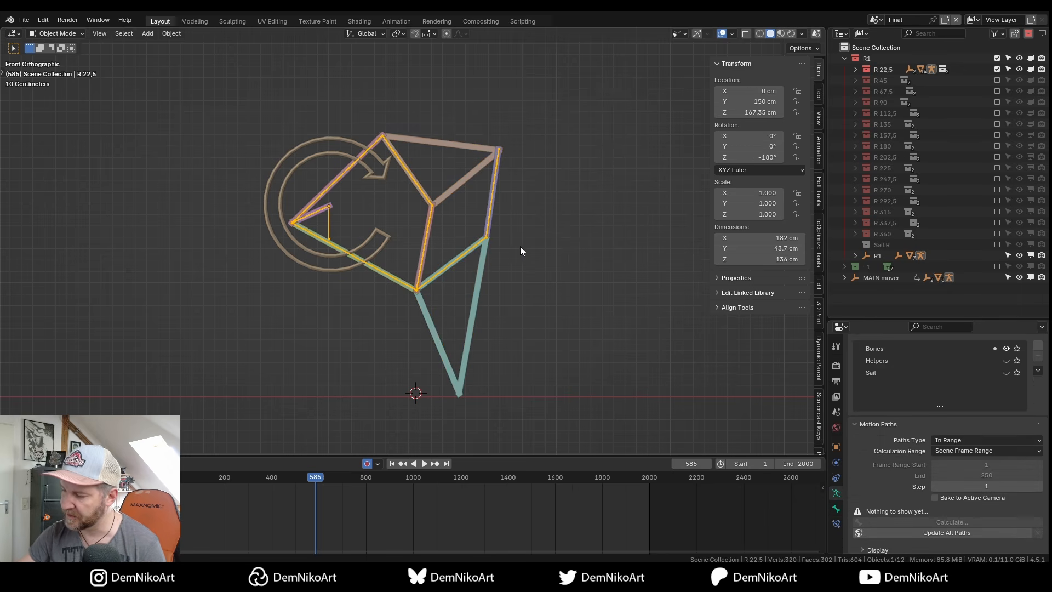
key(ctrl+Tab)
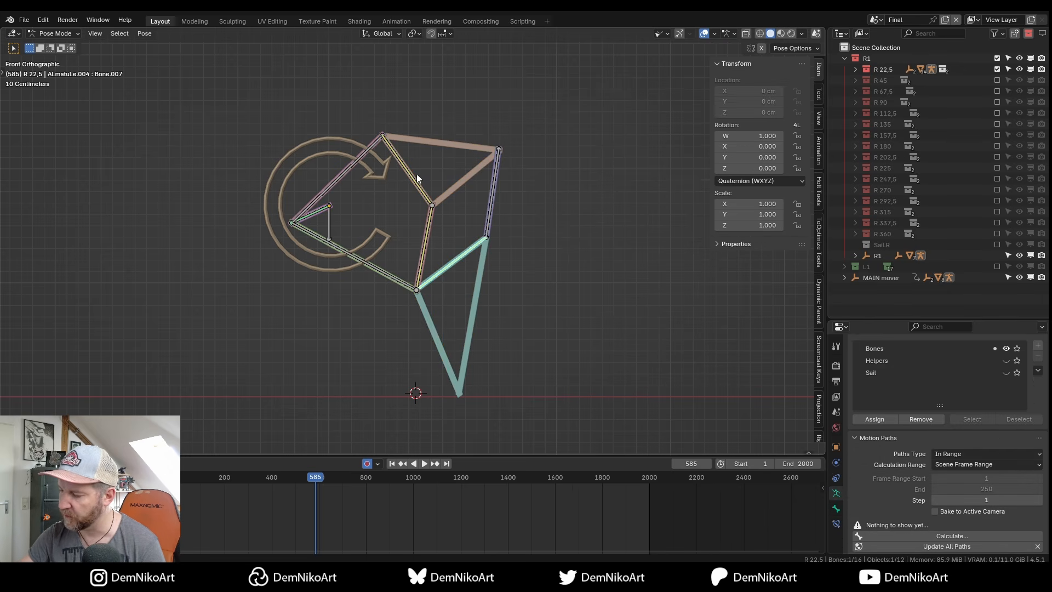
key(ctrl+Tab)
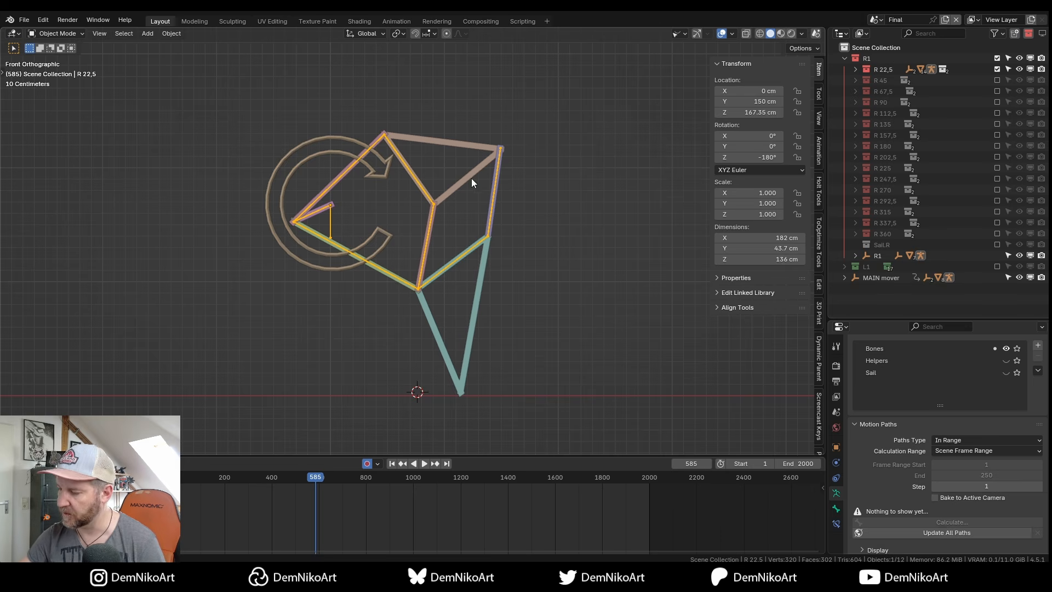
click(484, 215)
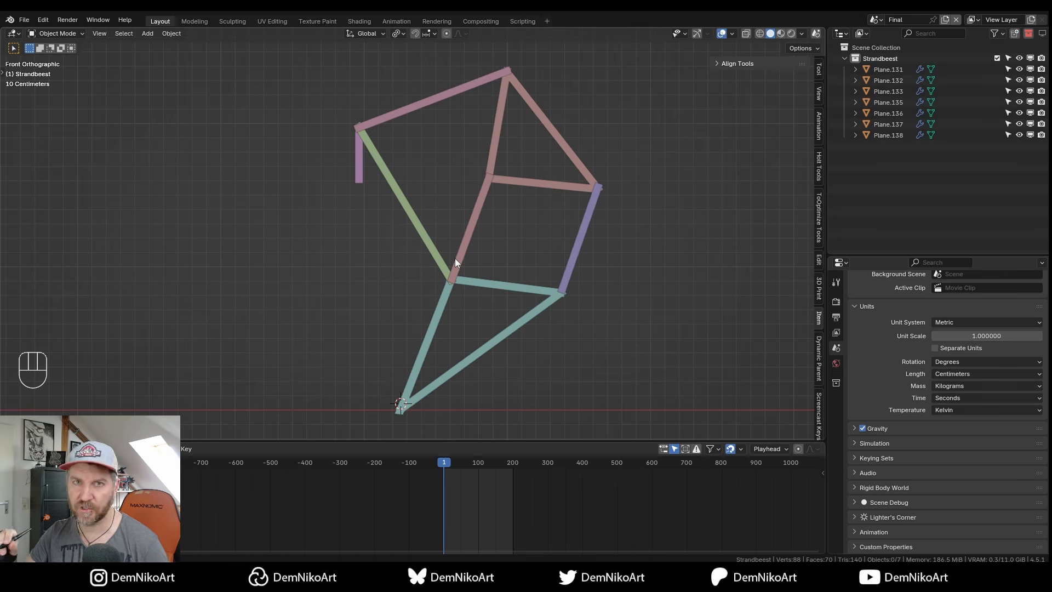
Select the short purple crank bar Plane.131 and bring up the Shift+S snap pie menu.
key(Tab)
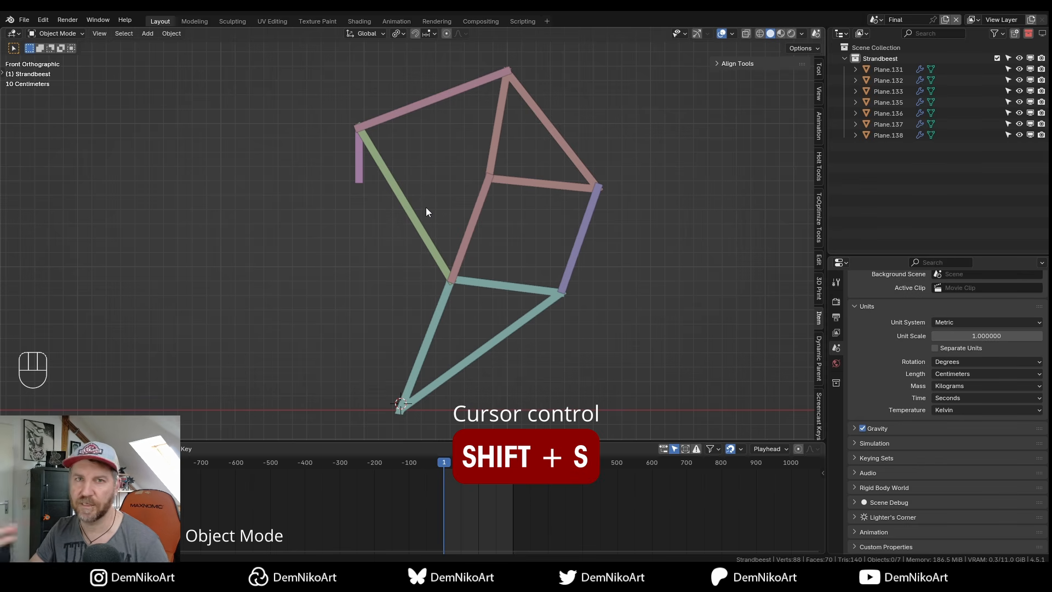
middle_drag(413, 255, 458, 258)
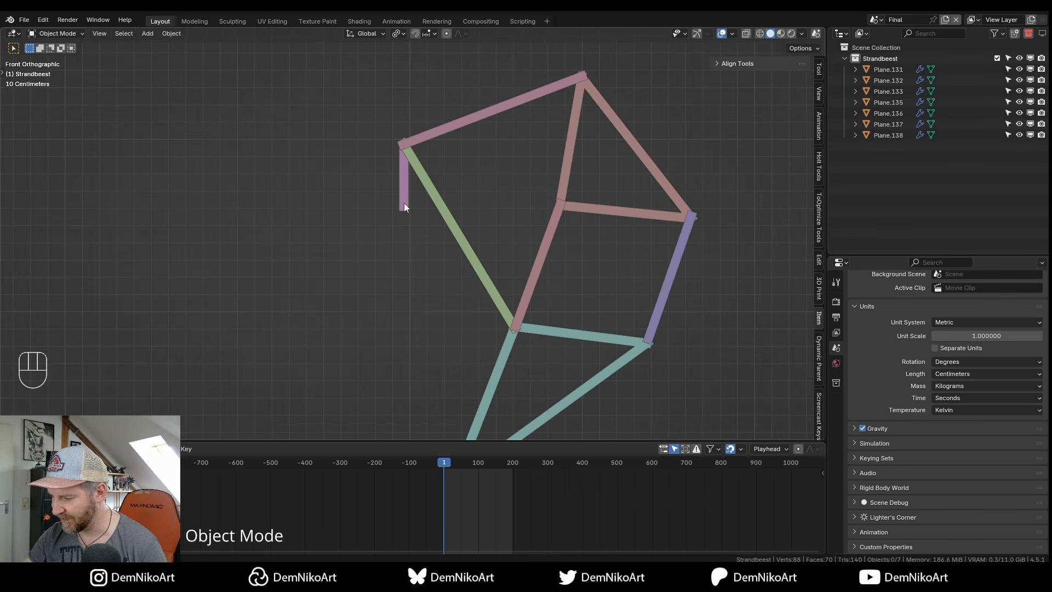
click(401, 204)
key(shift+s)
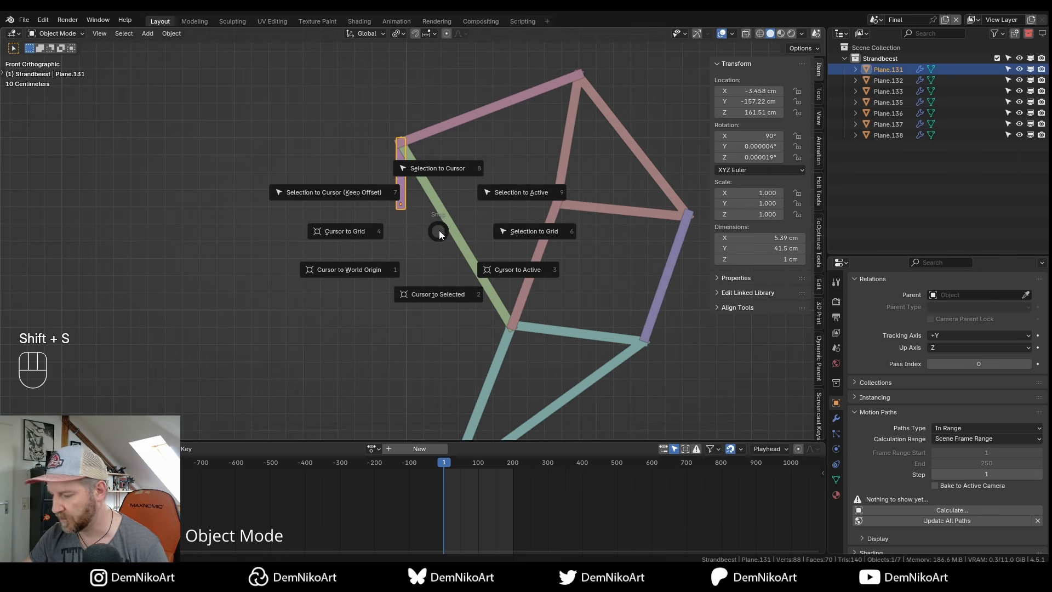
Snap the 3D cursor to the crank bar's origin and add a single-bone armature there.
click(442, 294)
middle_drag(437, 229, 428, 237)
alt+middle_drag(428, 277, 424, 269)
click(425, 268)
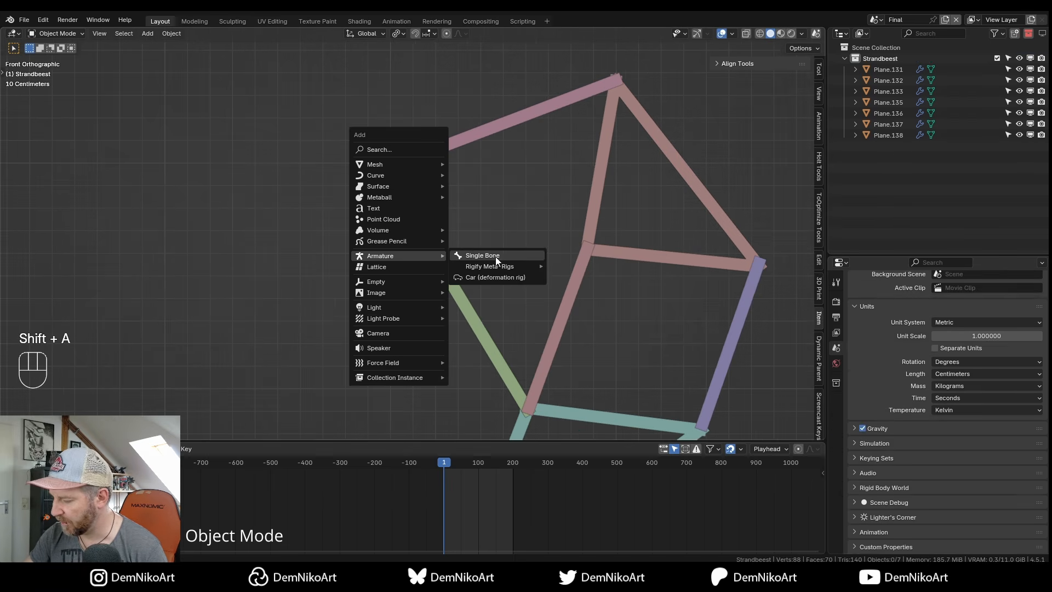
click(493, 255)
scroll(479, 225, down, 3)
Lower the new armature straight down along Z.
key(g)
key(z)
click(430, 290)
alt+right_drag(430, 290, 429, 267)
In Edit Mode, move the bone's tail joint along Z, shortening it to 50.371 cm.
key(Tab)
click(399, 180)
key(g)
key(z)
click(416, 271)
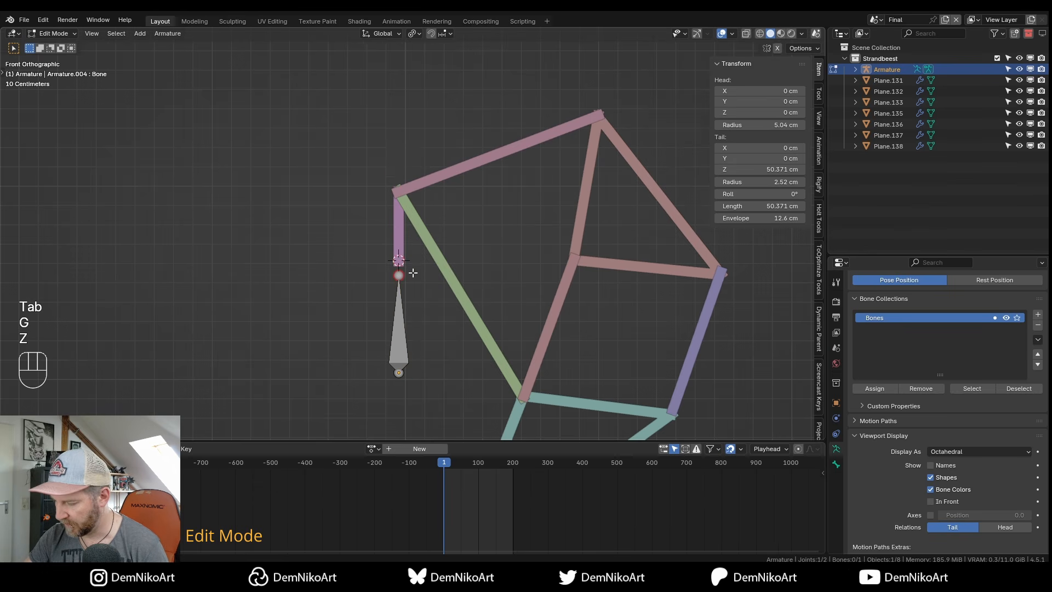
shift+middle_drag(412, 269, 416, 270)
Snap the selected joint onto the 3D cursor at the crank pivot, then select the bone.
key(shift+s)
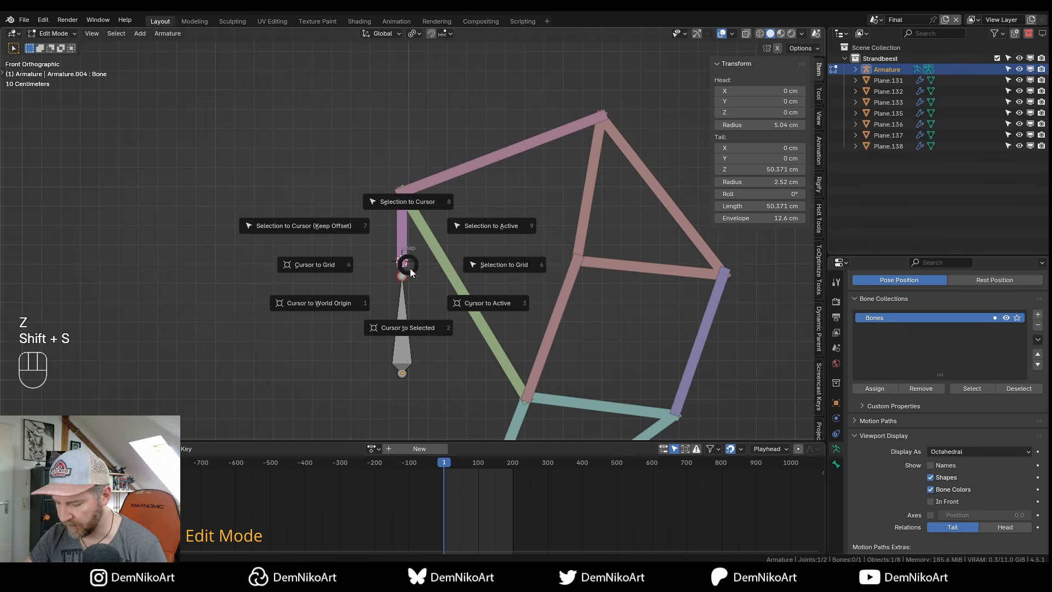
click(418, 201)
scroll(414, 270, up, 2)
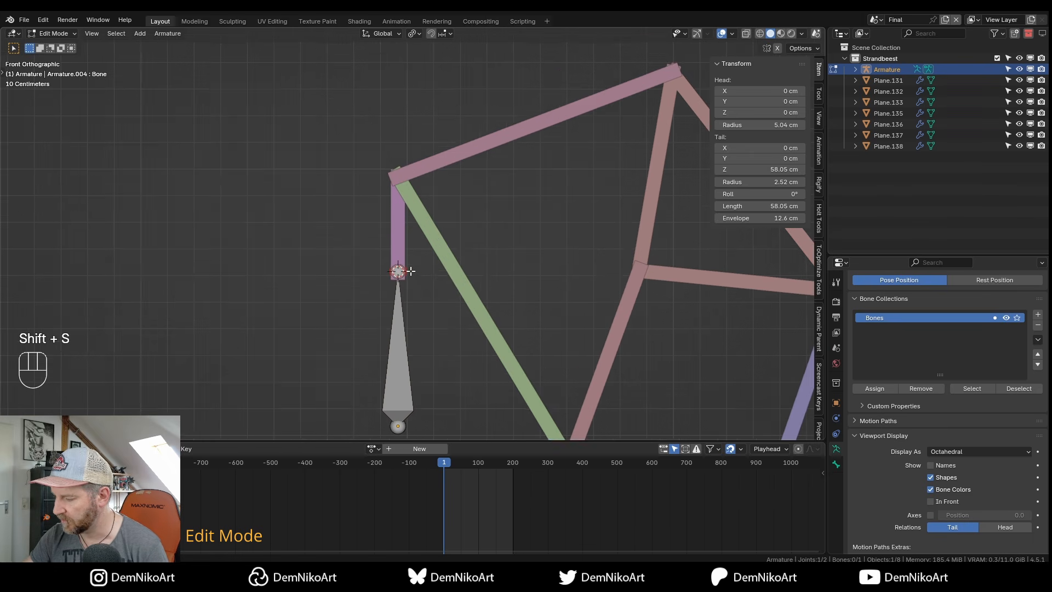
scroll(414, 271, down, 2)
scroll(383, 275, down, 1)
click(380, 285)
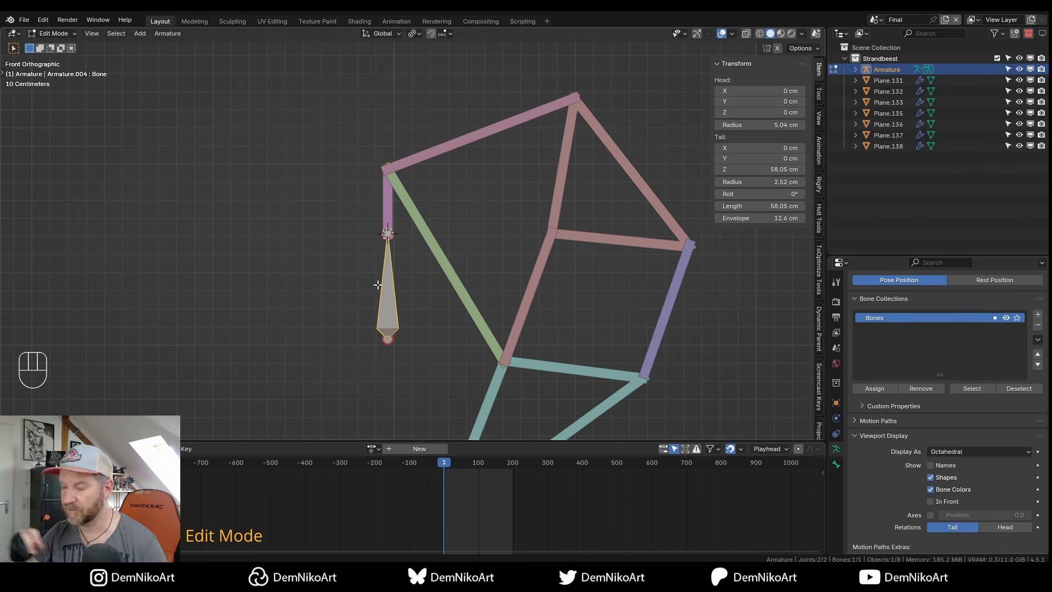
Check the bone's joint up close, select its tail joint and return to Object Mode.
mouse_move(388, 294)
alt+middle_down()
mouse_move(399, 269)
mouse_move(402, 292)
alt+middle_up()
middle_drag(402, 291, 410, 303)
click(397, 247)
middle_drag(482, 262, 450, 277)
key(ctrl+Tab)
alt+middle_drag(405, 235, 456, 239)
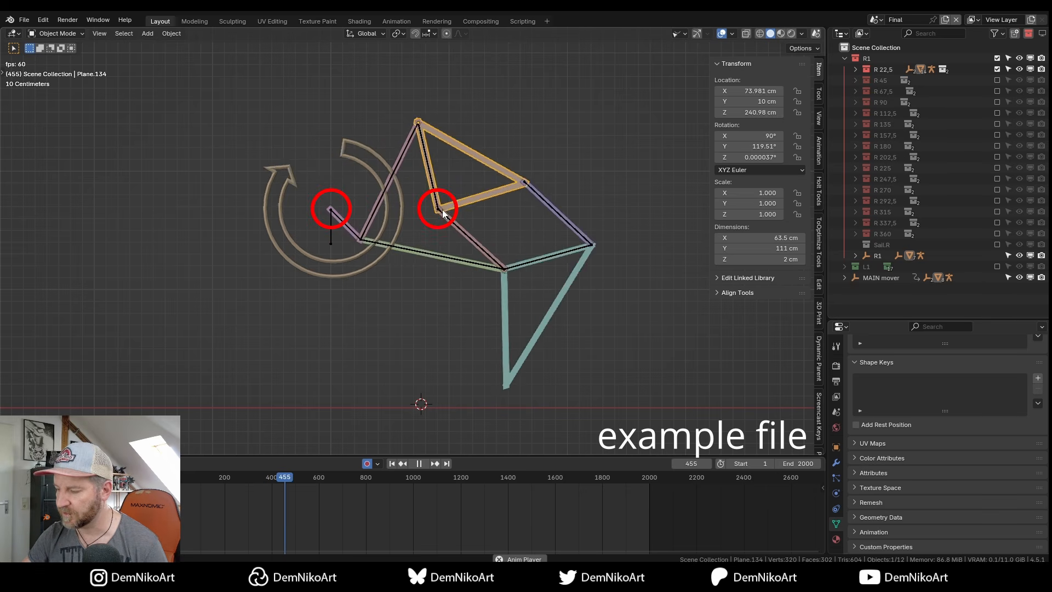
Stop the example rig at frame 600 and inspect armature R 22,5 in Pose Mode.
key(space)
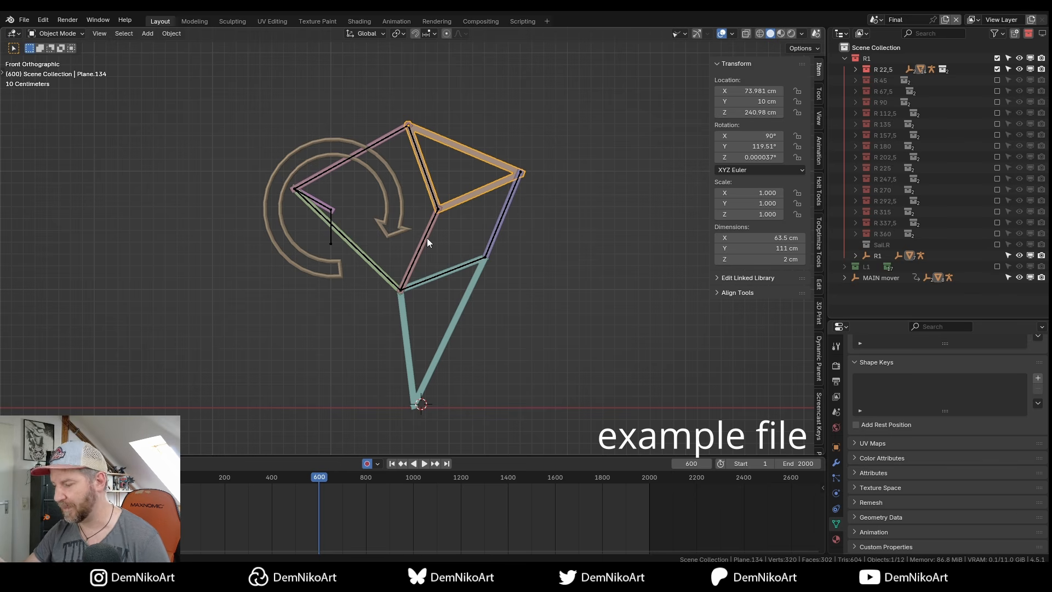
scroll(444, 235, up, 2)
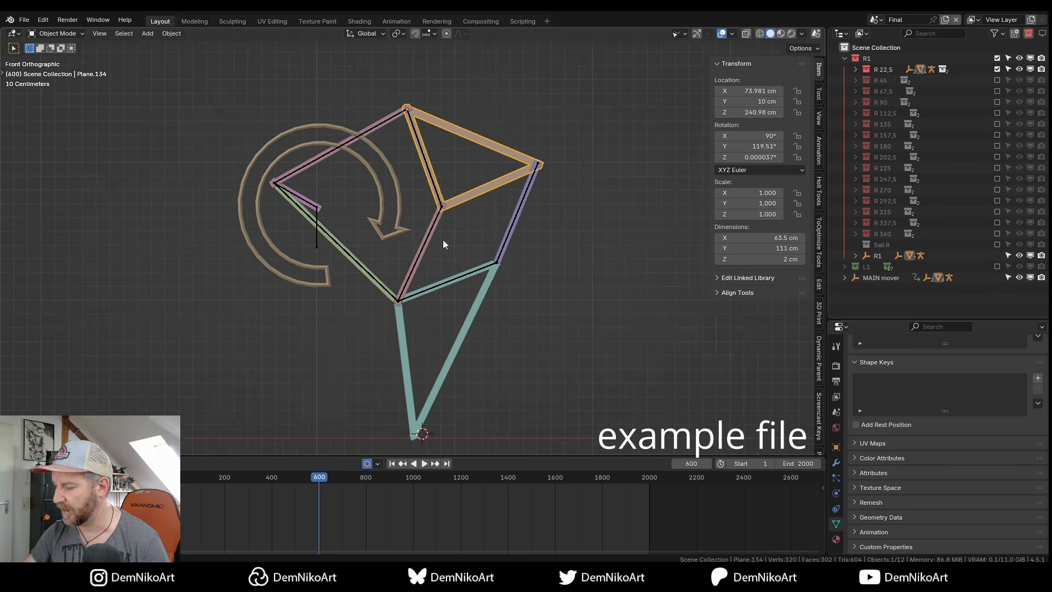
click(440, 216)
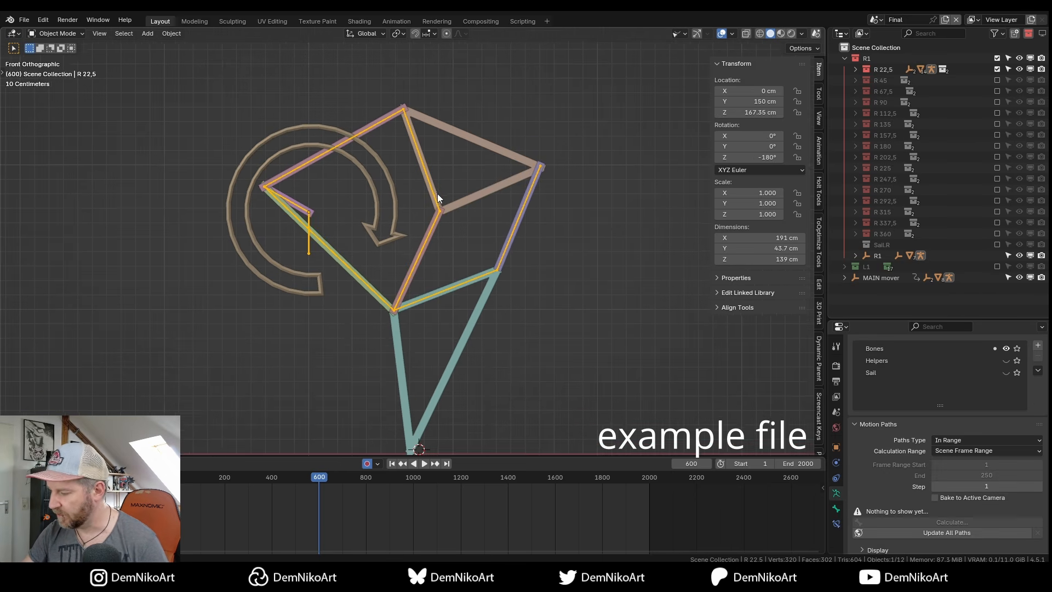
scroll(443, 195, up, 1)
key(ctrl+Tab)
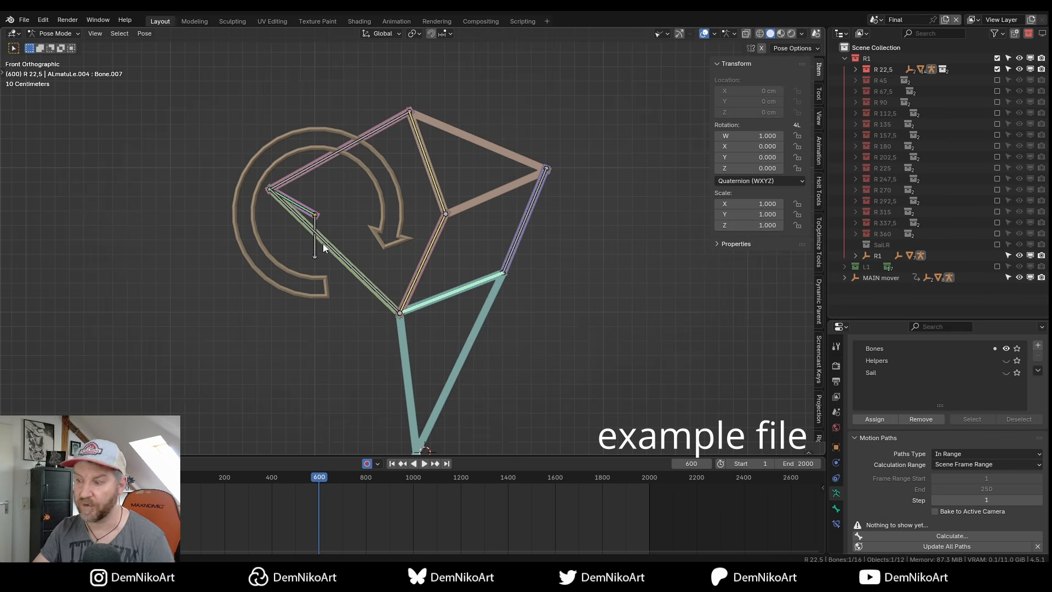
key(ctrl+Tab)
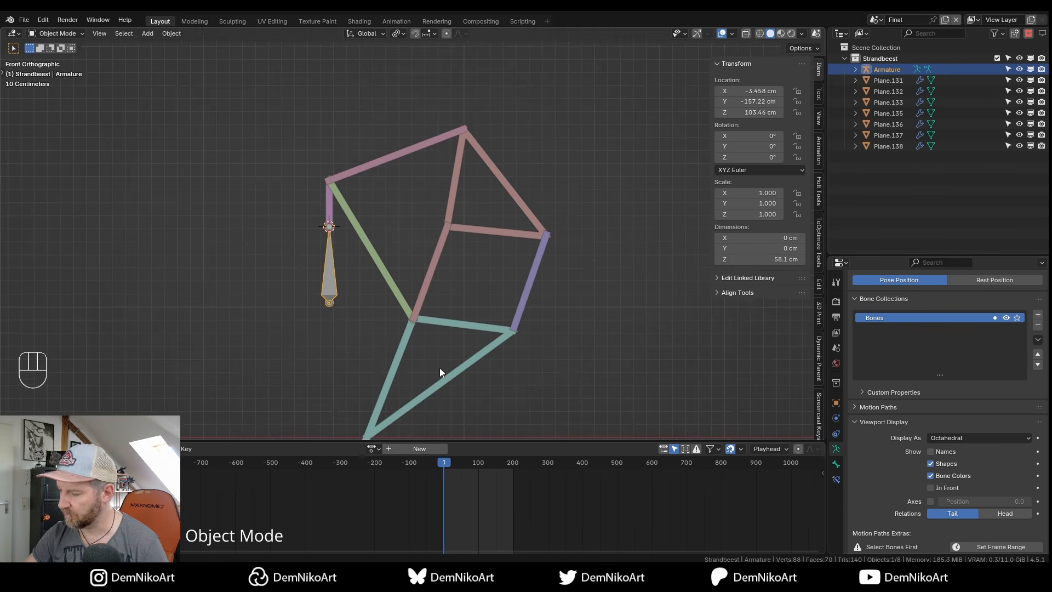
Extrude a 35.7 cm bone straight up the crank bar and draw the bones In Front.
shift+middle_drag(432, 254, 410, 236)
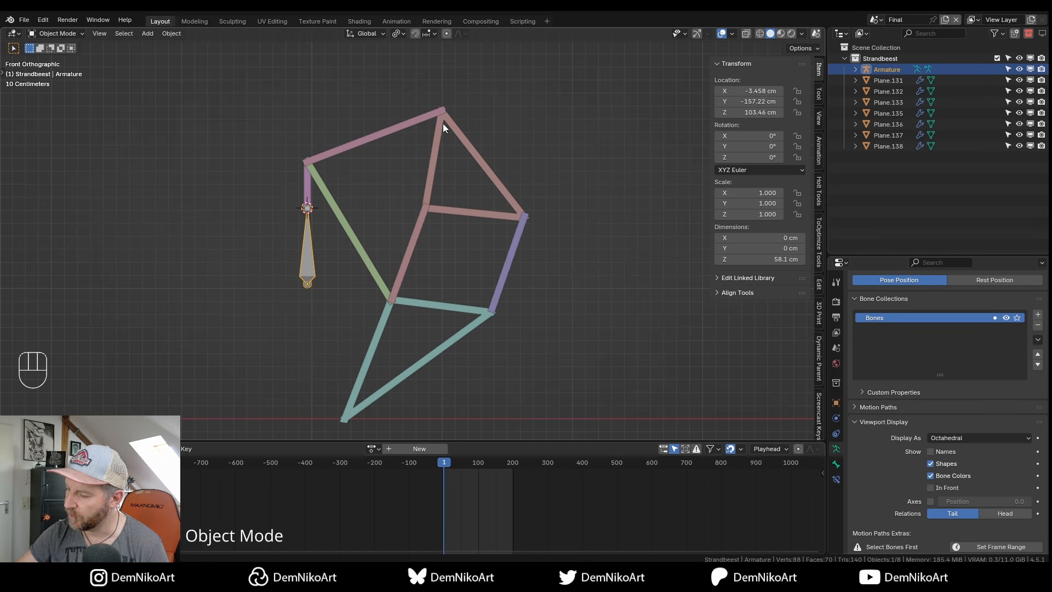
shift+middle_drag(424, 208, 465, 206)
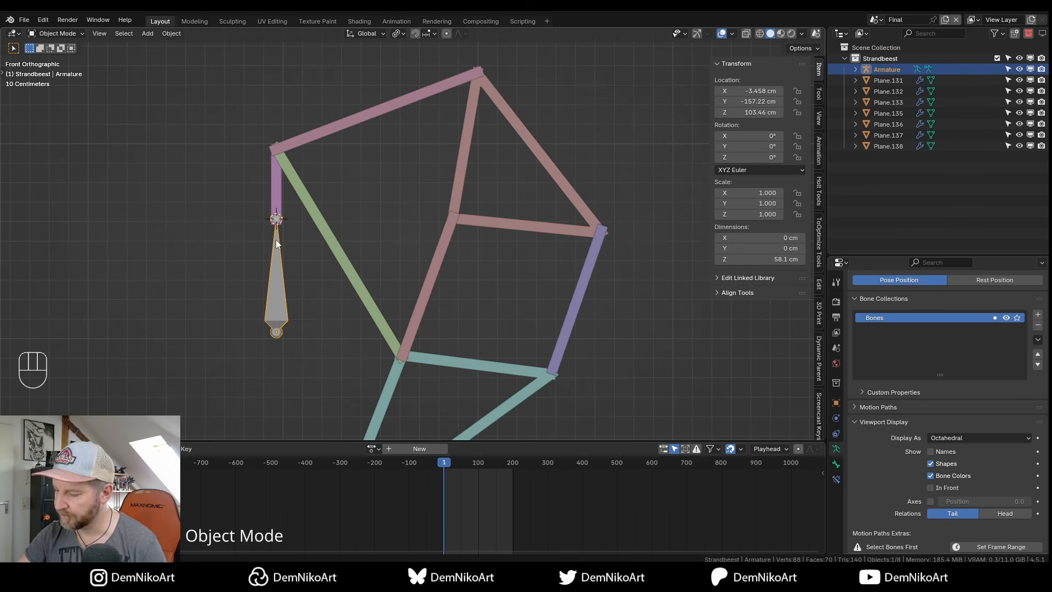
shift+middle_drag(343, 256, 371, 258)
key(Tab)
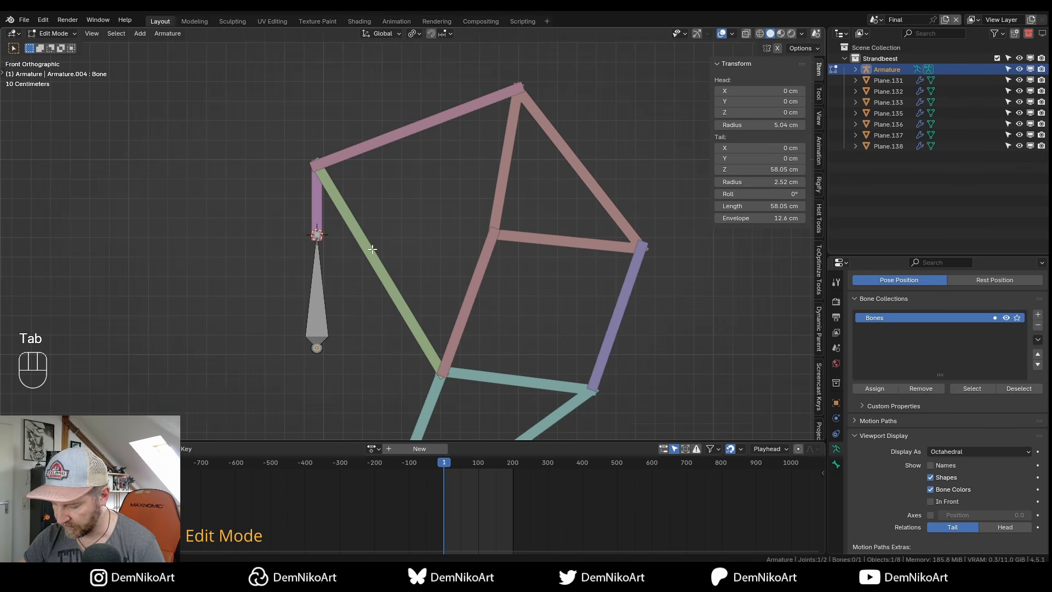
key(e)
key(z)
click(376, 185)
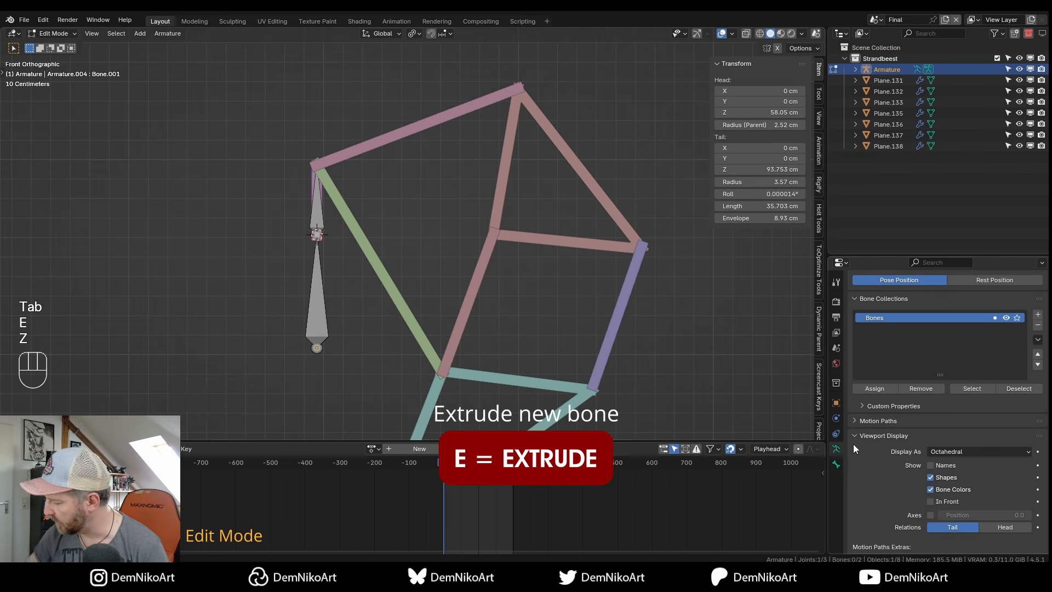
scroll(944, 433, down, 4)
click(931, 410)
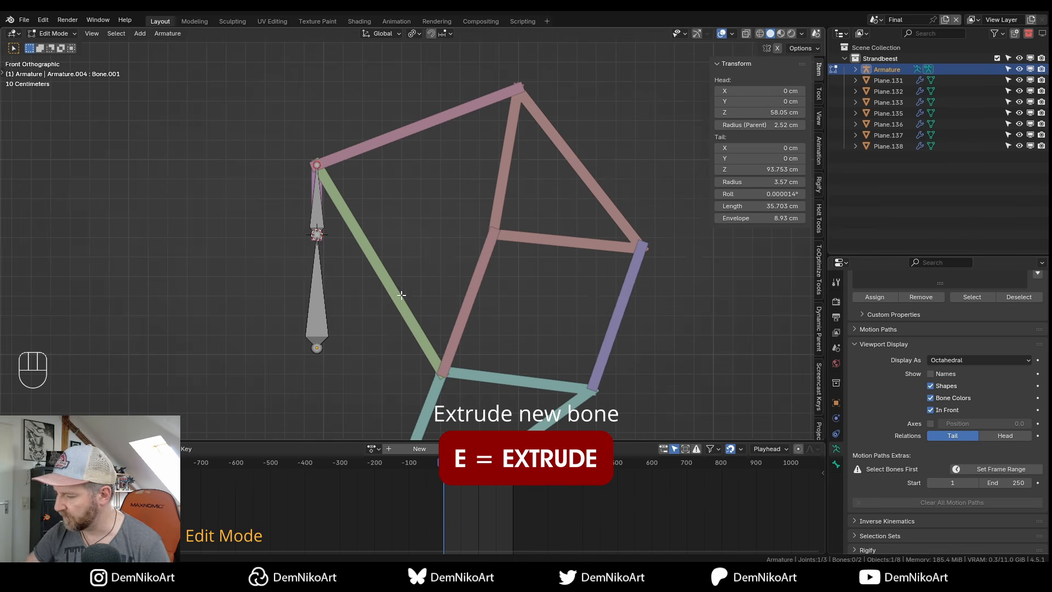
scroll(406, 274, up, 1)
shift+middle_drag(381, 250, 258, 236)
Extrude bones to the linkage's top joint and down to the central joint, then orbit.
key(e)
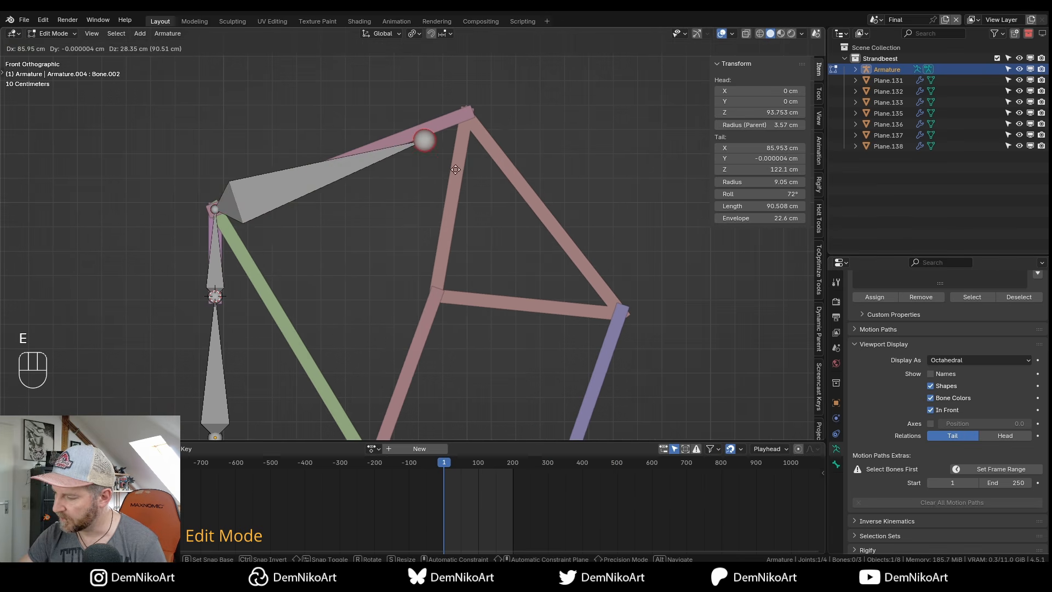
click(484, 147)
key(e)
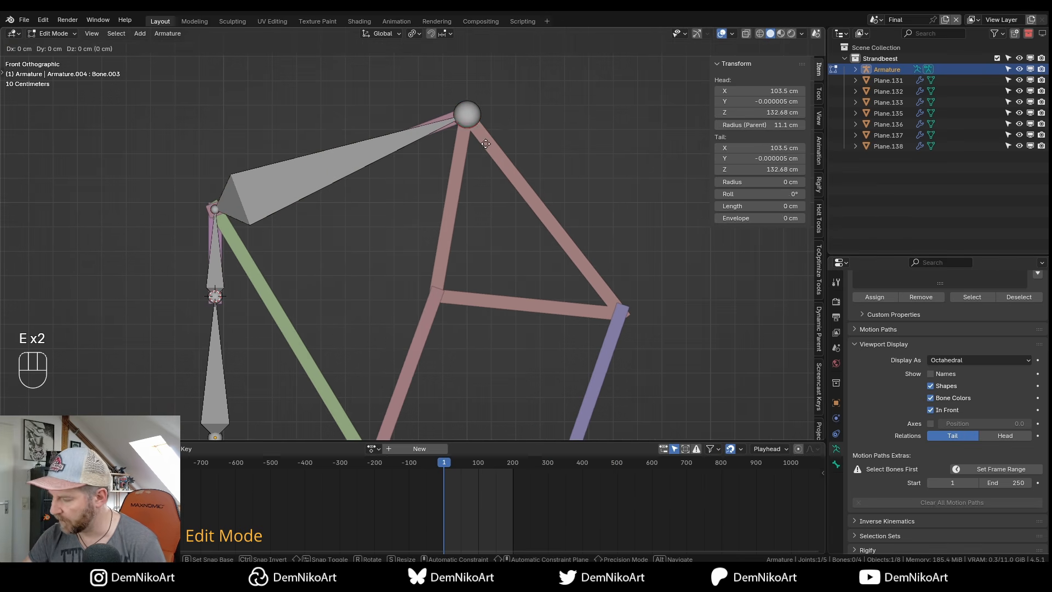
click(455, 325)
middle_drag(451, 255, 455, 283)
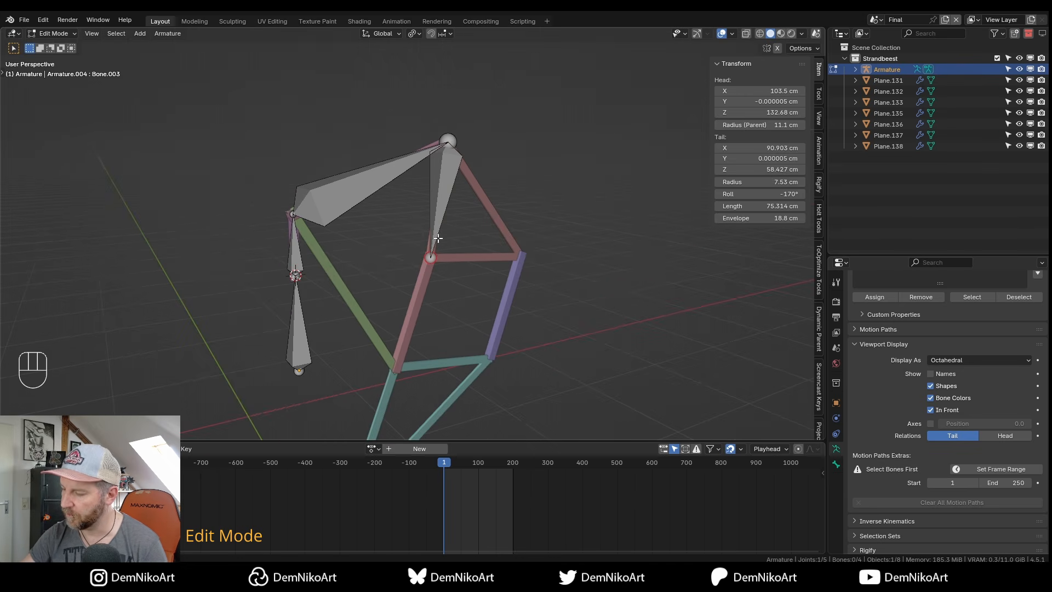
middle_drag(431, 262, 436, 307)
scroll(436, 308, up, 6)
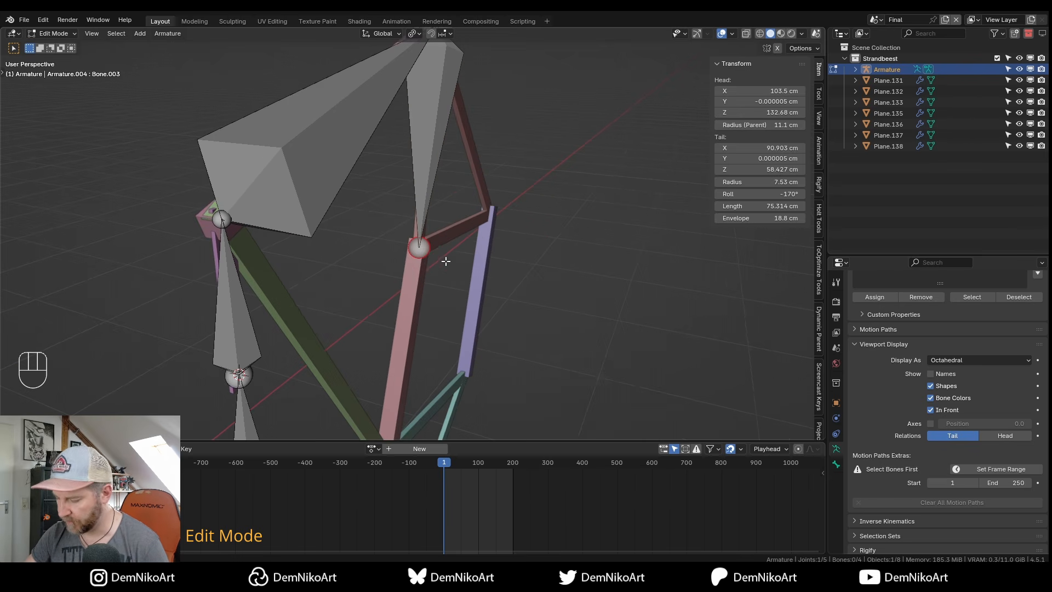
Extrude a new bone along global Y from the leg's middle joint.
key(e)
key(y)
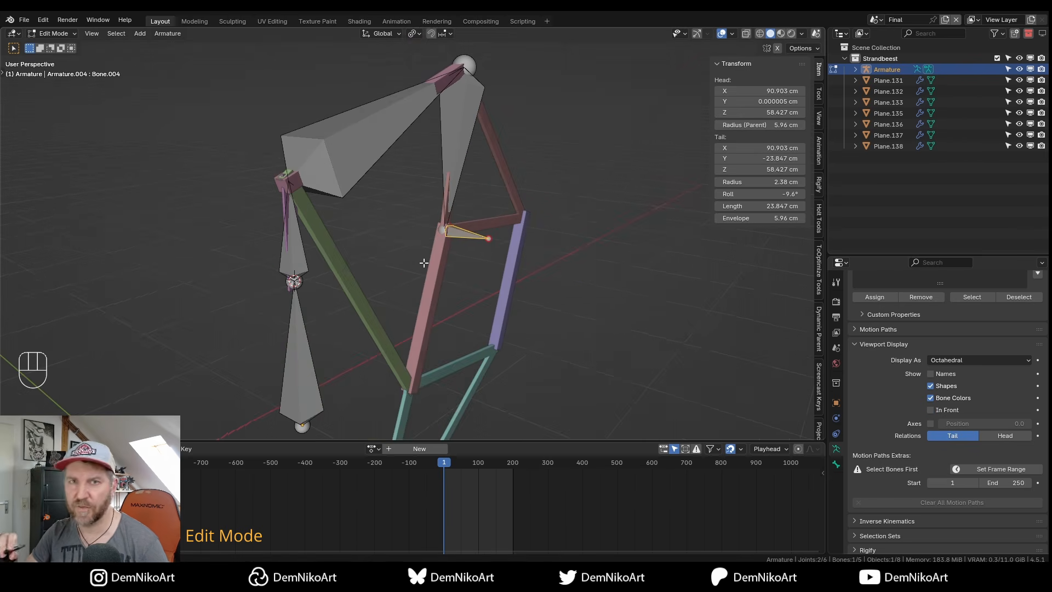
alt+drag(460, 270, 486, 247)
scroll(485, 260, down, 2)
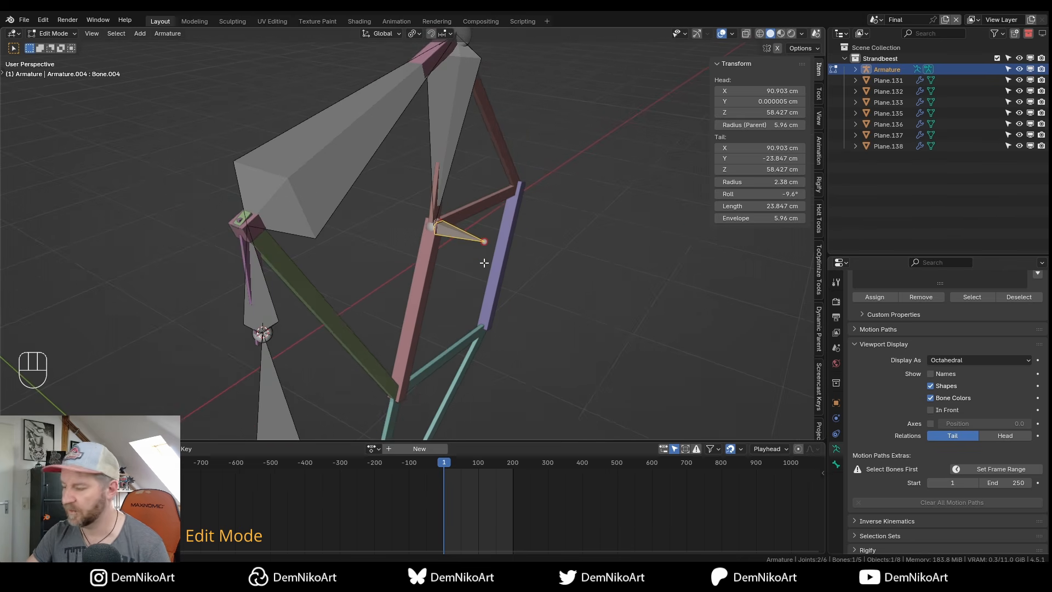
scroll(393, 291, down, 4)
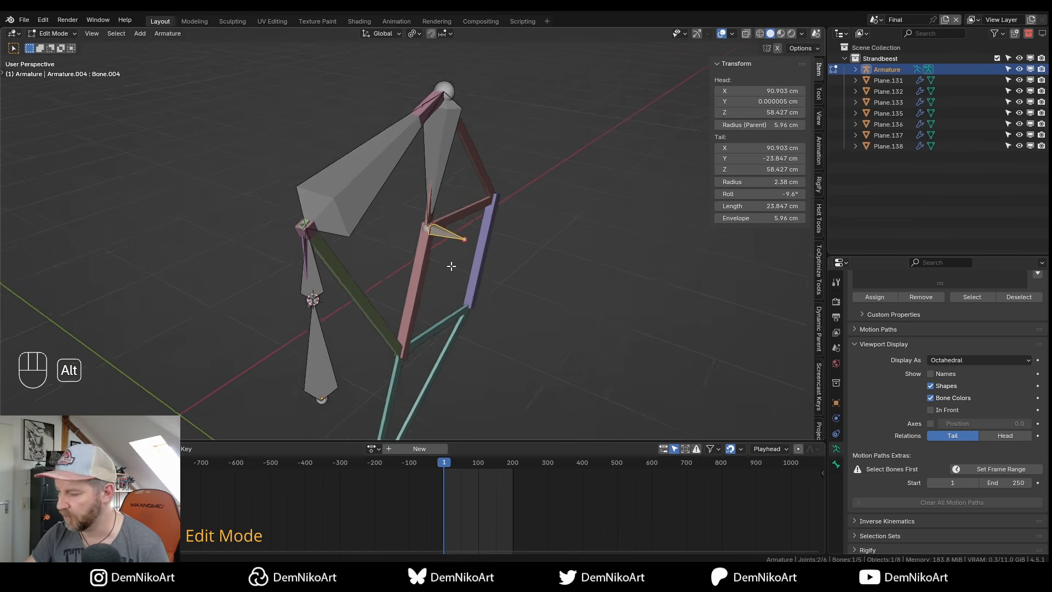
scroll(451, 263, up, 4)
alt+drag(444, 227, 449, 250)
Clear the new bone's parent, check it moves freely, and return to Object Mode.
key(alt+p)
click(455, 219)
key(g)
key(Escape)
key(g)
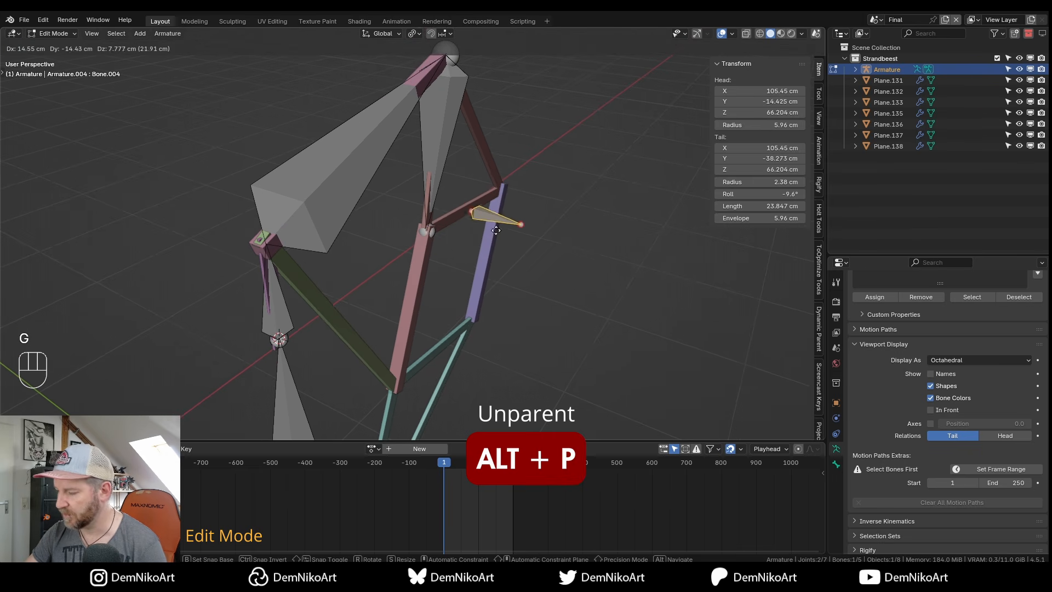
key(Escape)
middle_drag(477, 206, 453, 208)
scroll(462, 257, down, 2)
alt+drag(465, 258, 453, 245)
key(Tab)
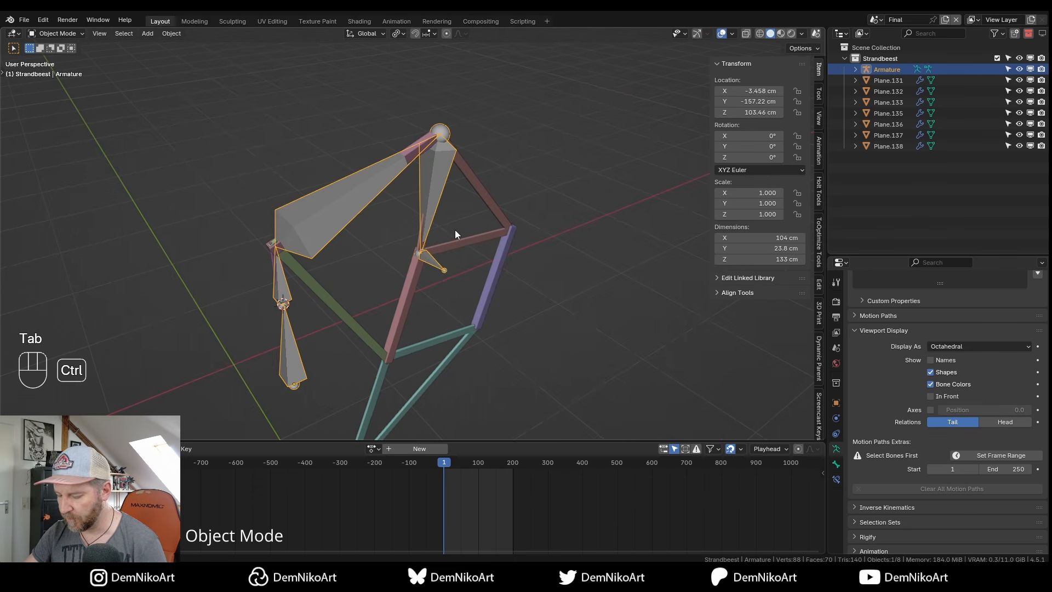
Switch to Pose Mode and rename the new bone Ik1.
key(ctrl+Tab)
alt+drag(440, 288, 447, 271)
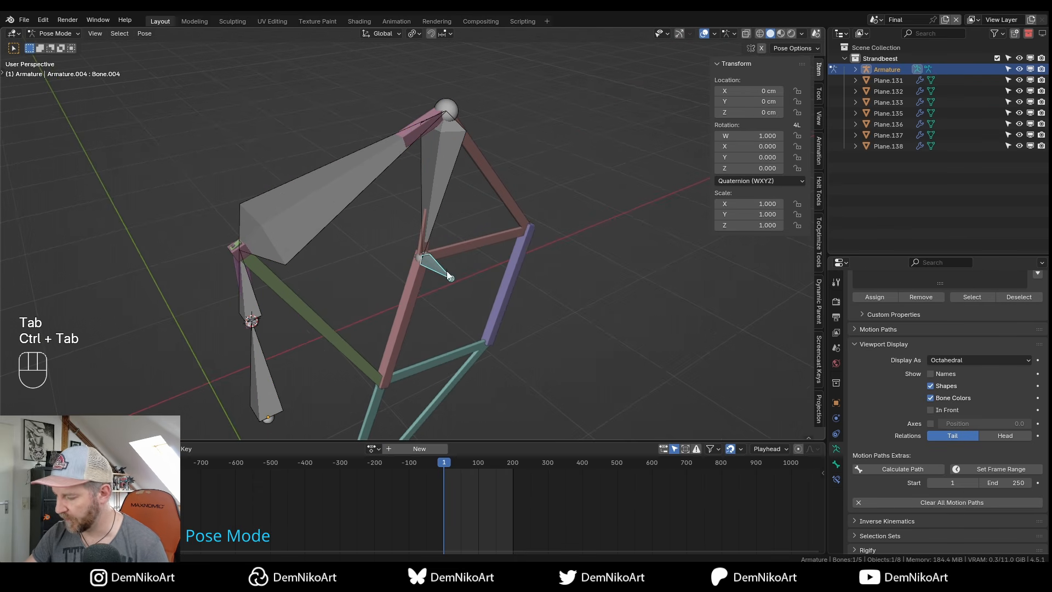
key(F2)
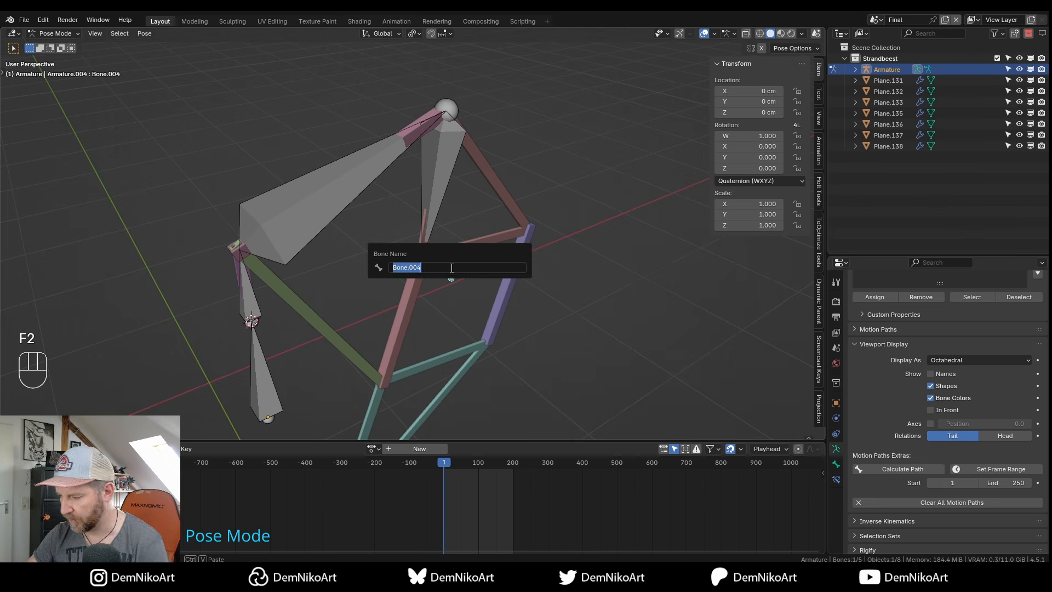
text(Ik1)
key(Return)
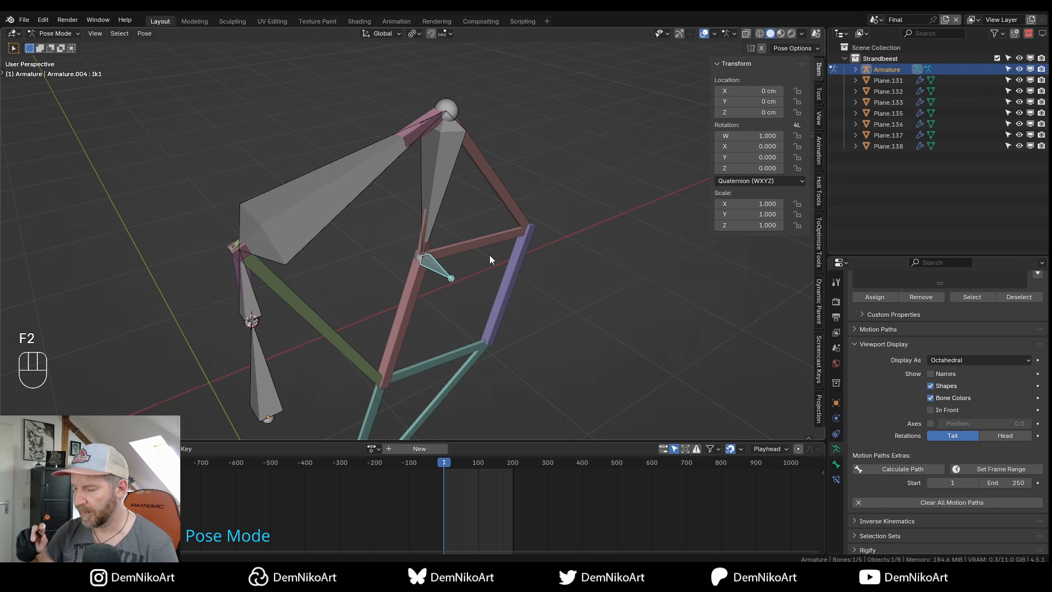
Add the upper leg bone to the selection and bring up the Shift+I IK options.
alt+drag(455, 233, 435, 249)
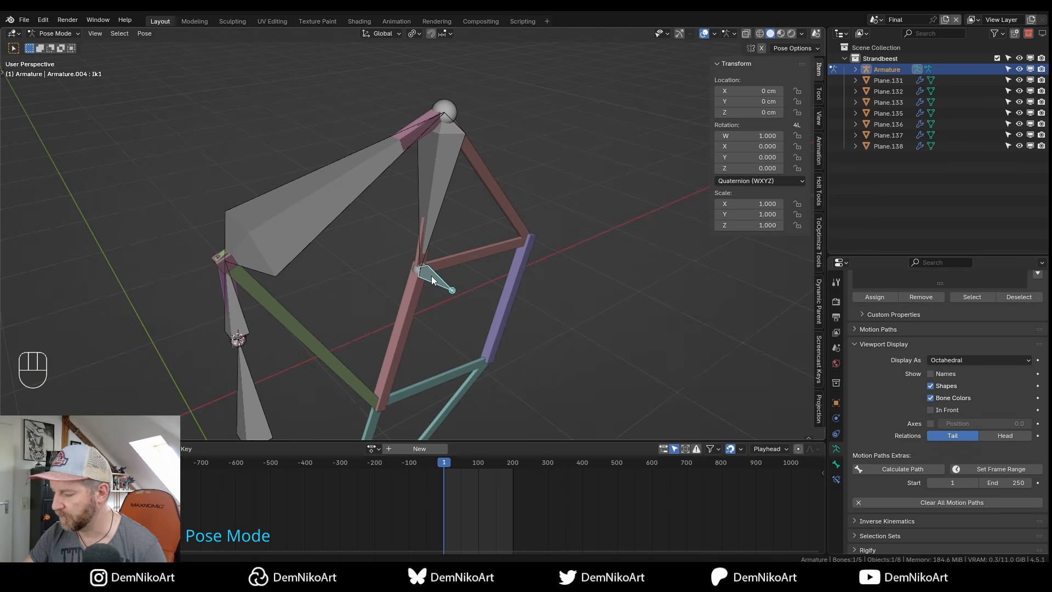
alt+shift+drag(437, 280, 437, 276)
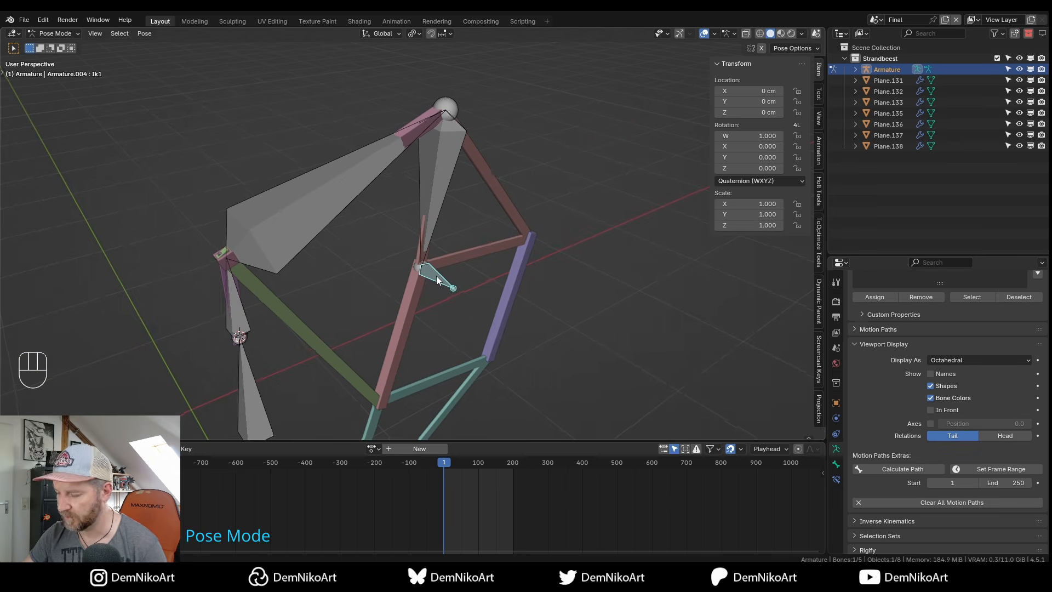
shift+click(435, 221)
scroll(442, 219, down, 3)
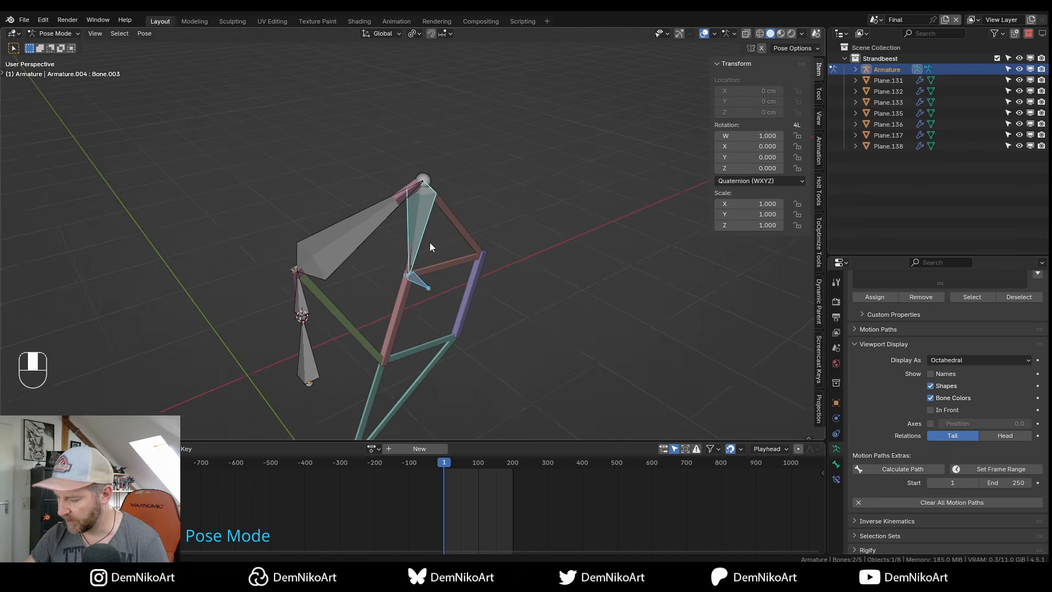
key(shift+i)
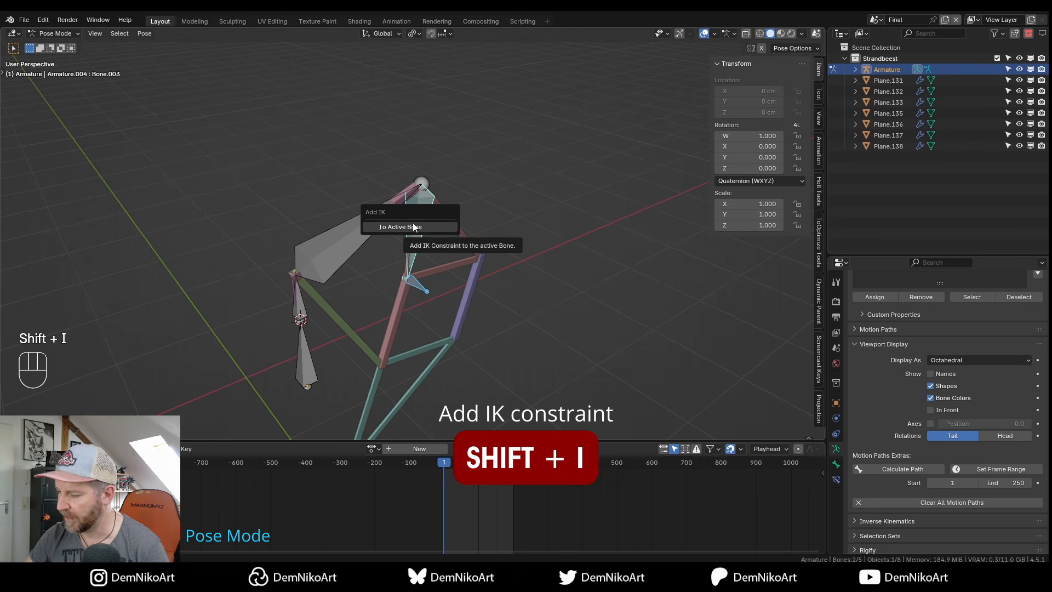
Add an IK constraint to the upper bone targeting Ik1 and show its Bone Constraints settings.
click(427, 226)
scroll(434, 257, up, 2)
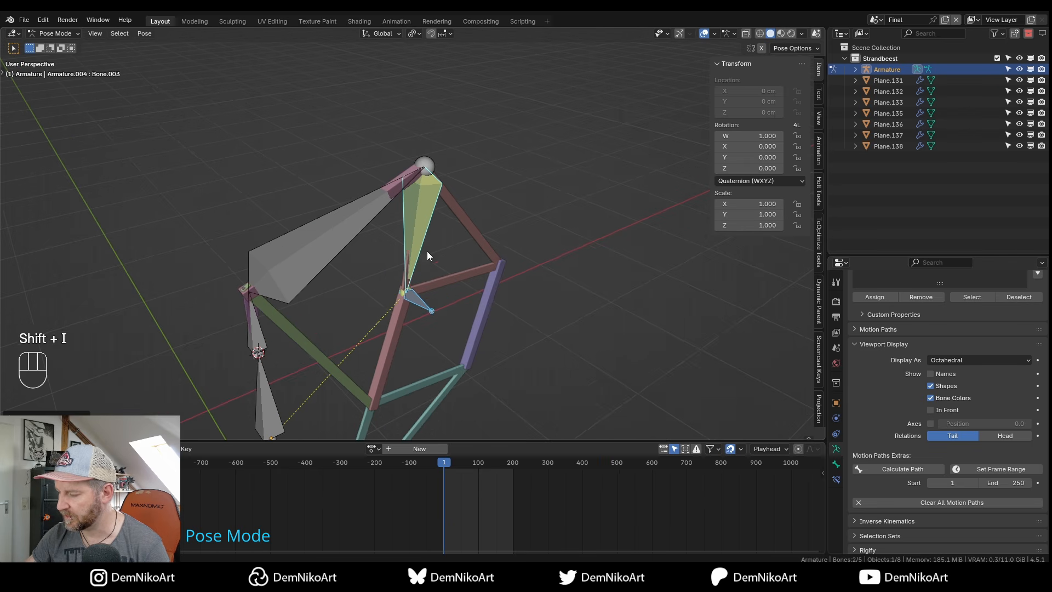
click(837, 478)
drag(894, 261, 895, 203)
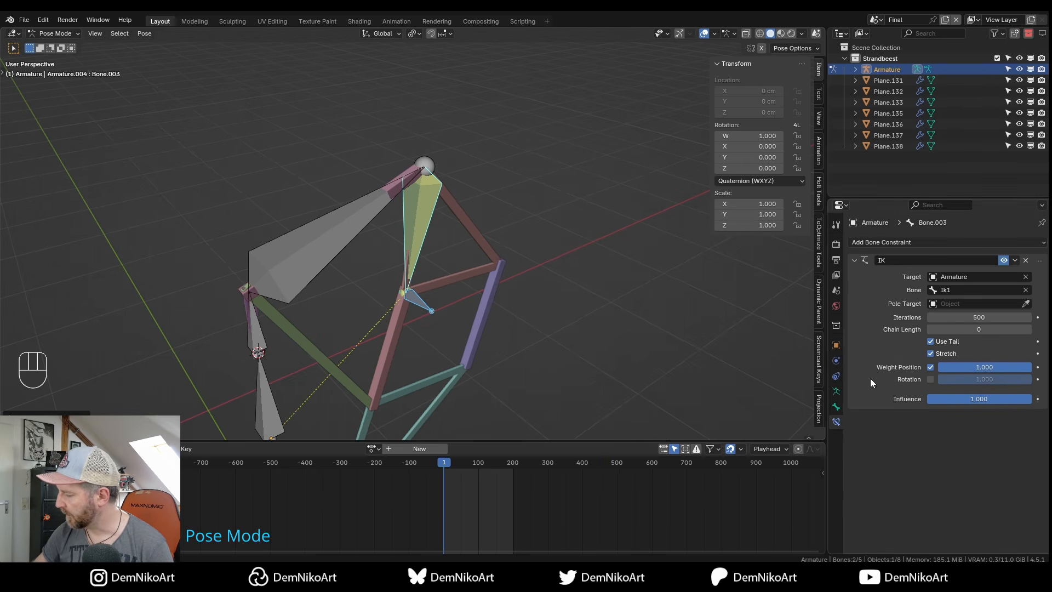
Move Ik1 in front view to test the IK chain, then reset it to rest.
click(431, 308)
key(KP_1)
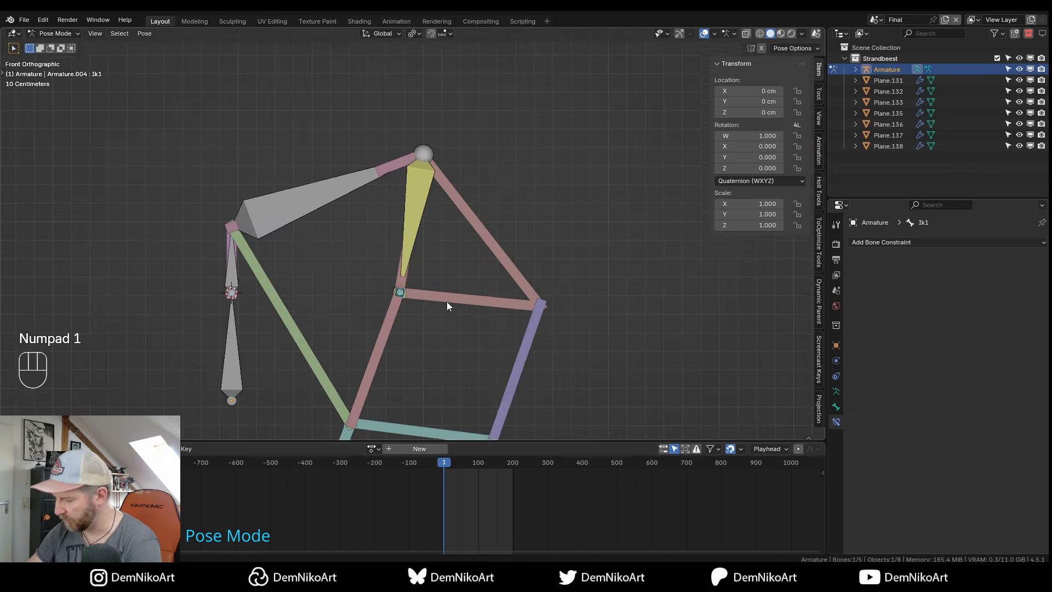
key(g)
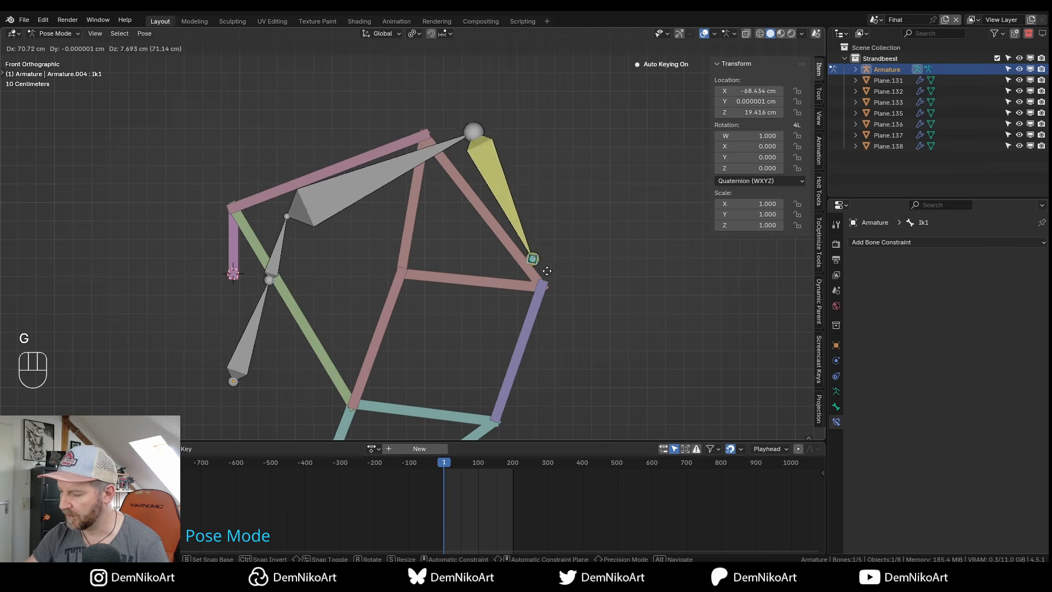
click(473, 270)
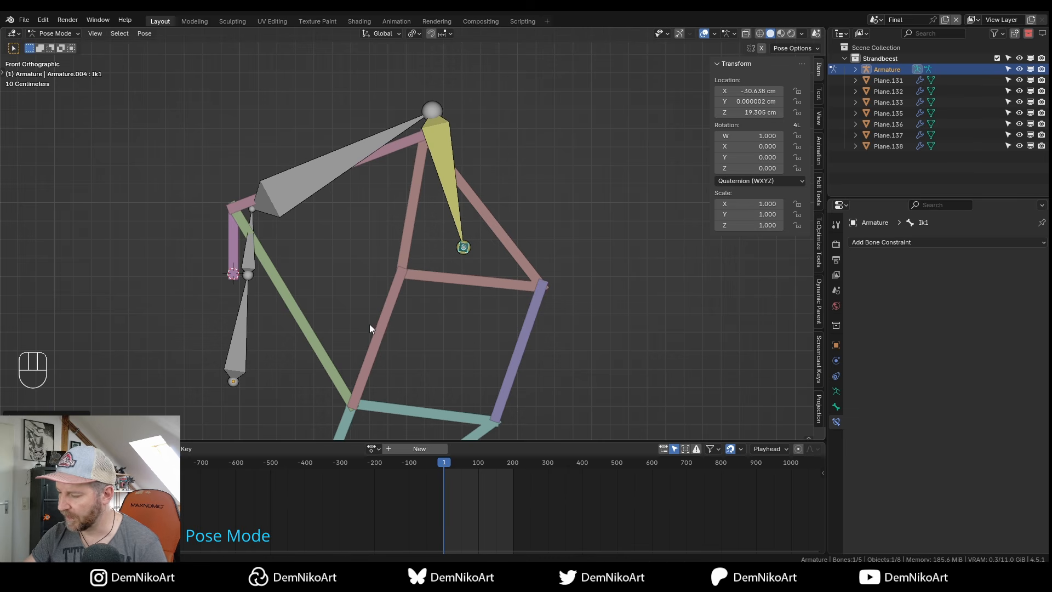
key(alt+g)
Test-move Ik1 again, cancel, and reselect the upper bone to view its IK settings.
key(KP_1)
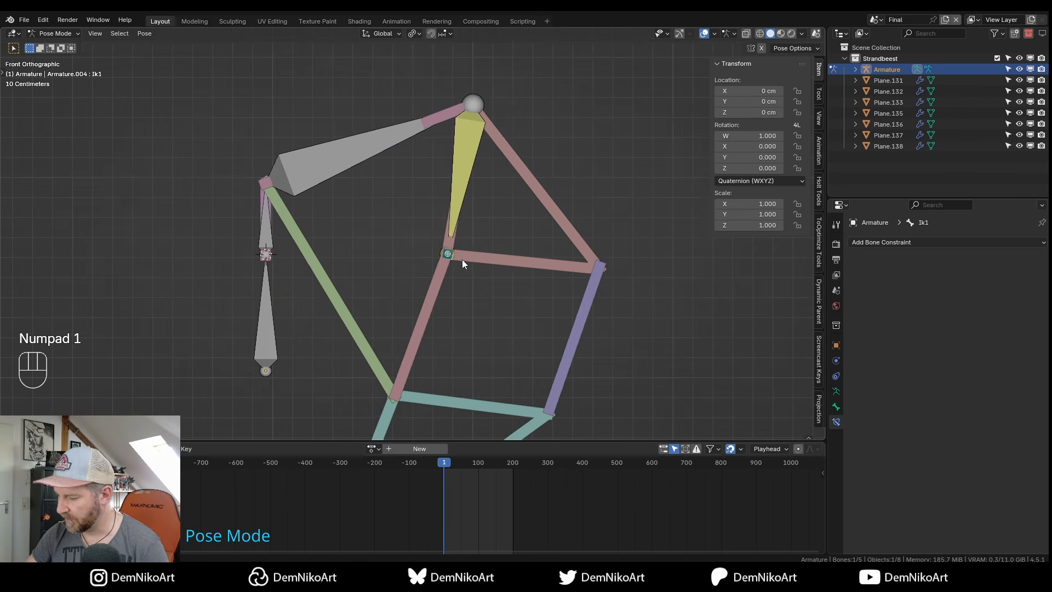
key(g)
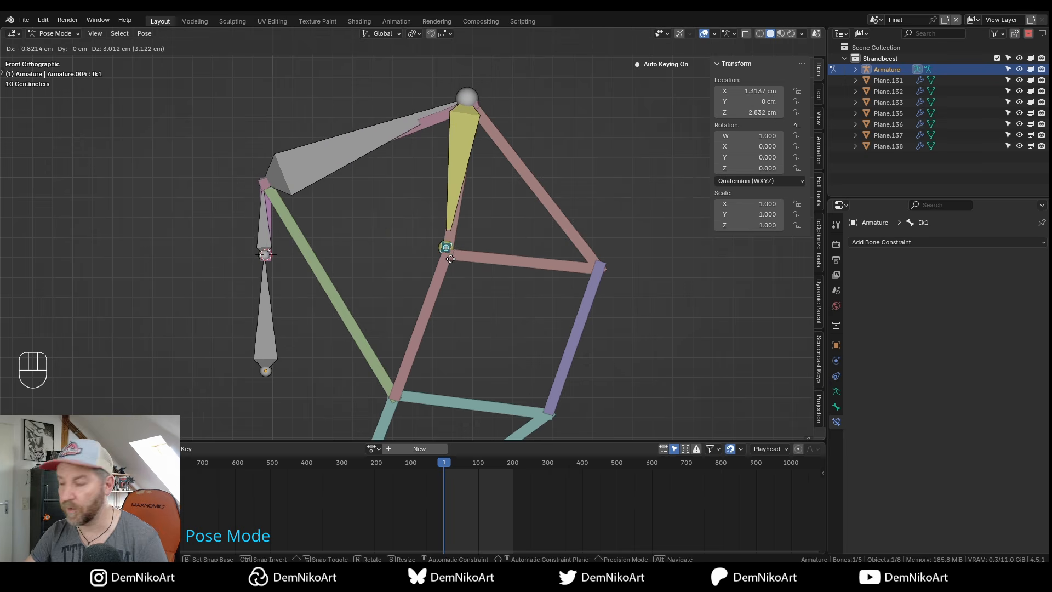
key(Escape)
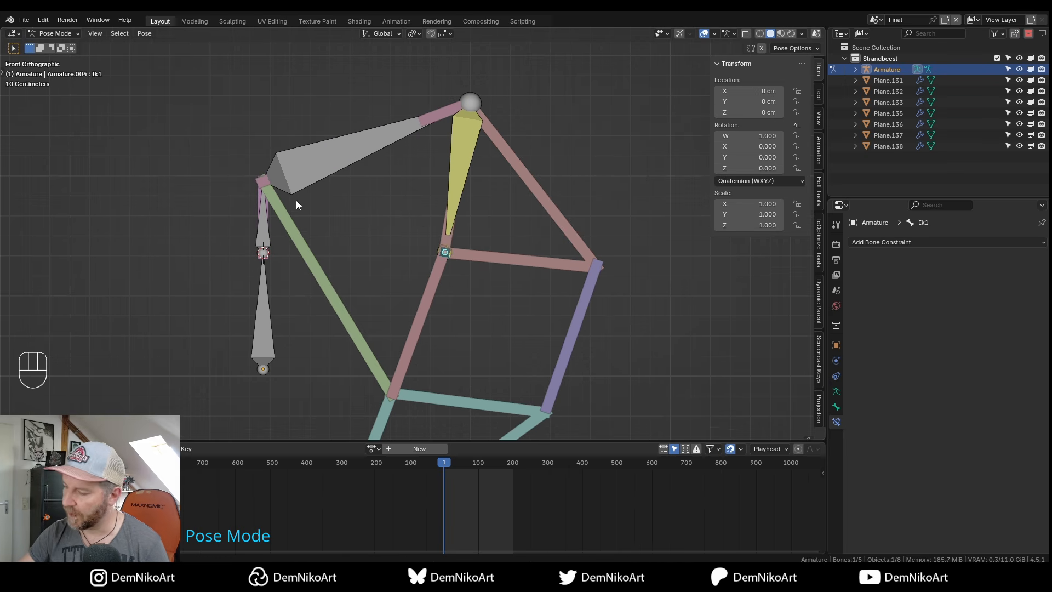
shift+middle_drag(485, 222, 486, 236)
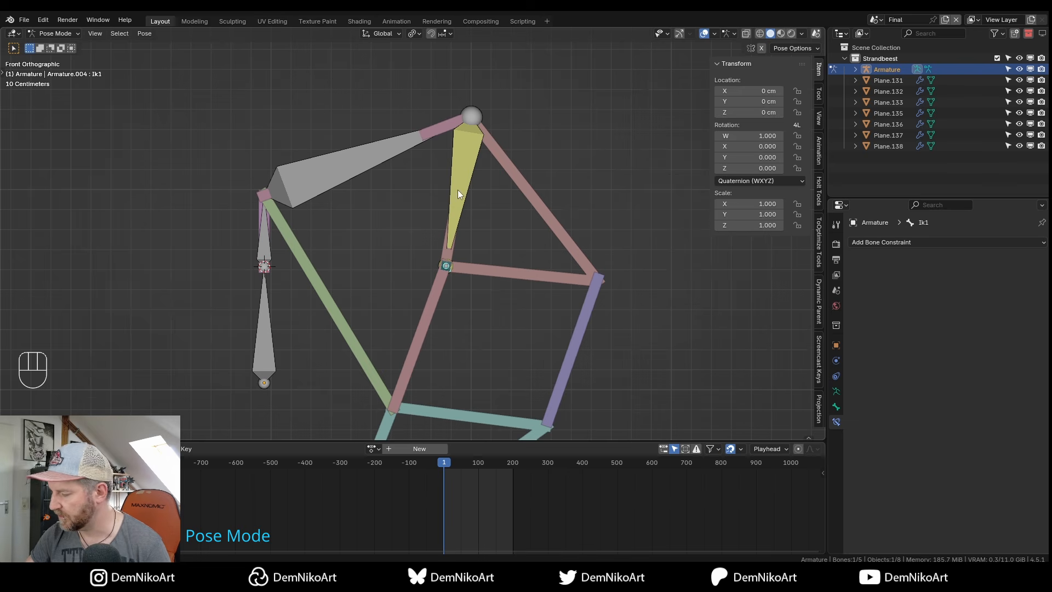
click(459, 192)
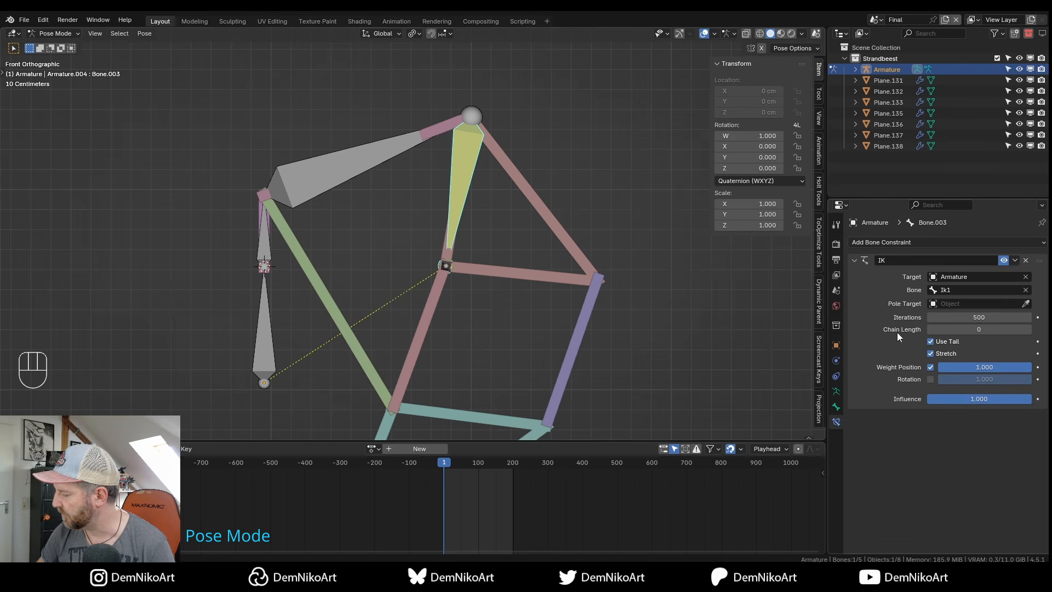
click(1029, 330)
click(1029, 330)
click(1028, 329)
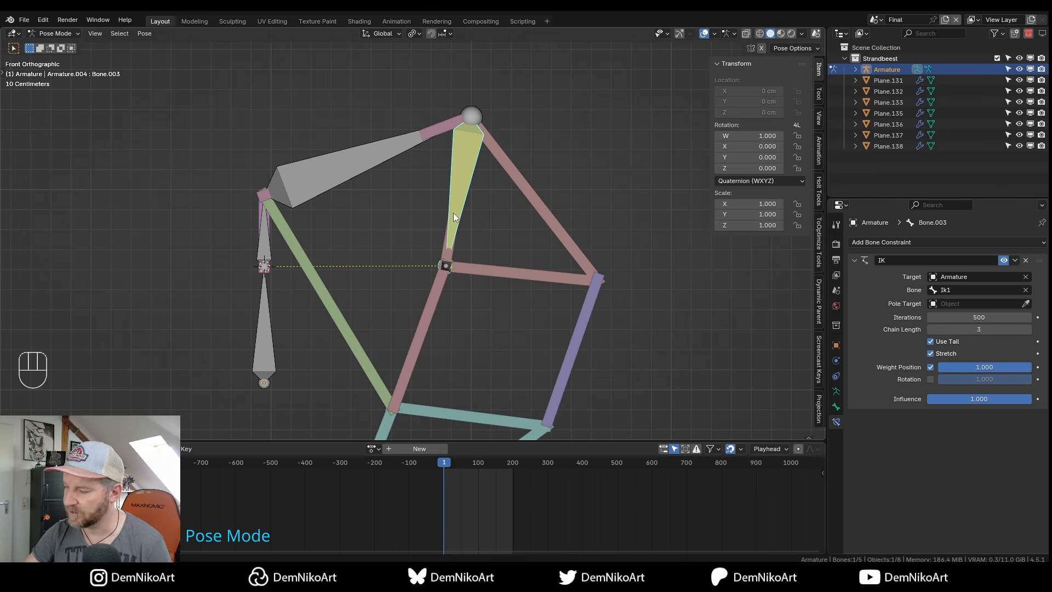
click(447, 267)
key(g)
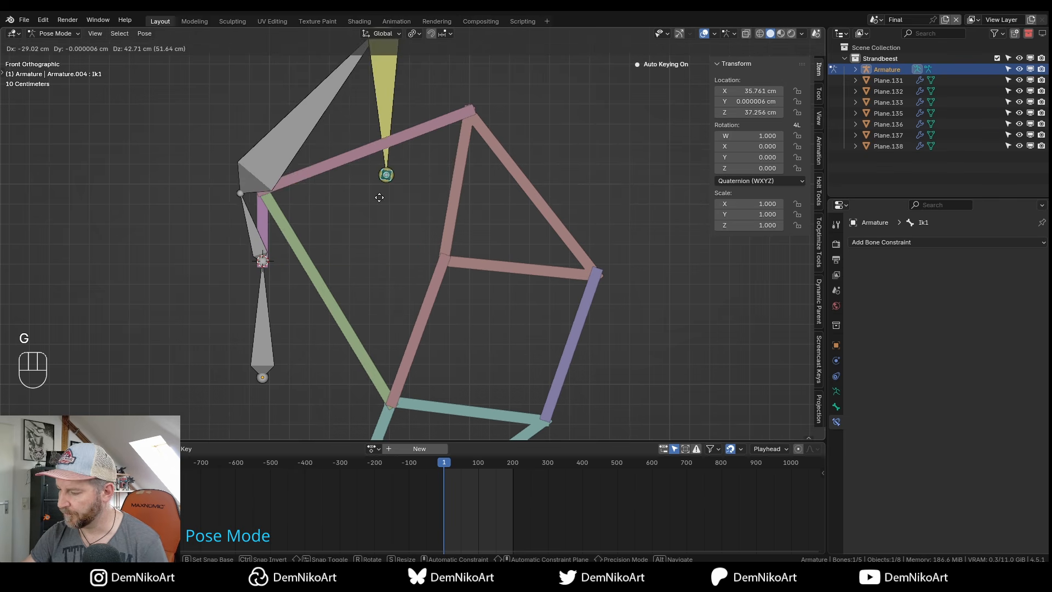
key(Escape)
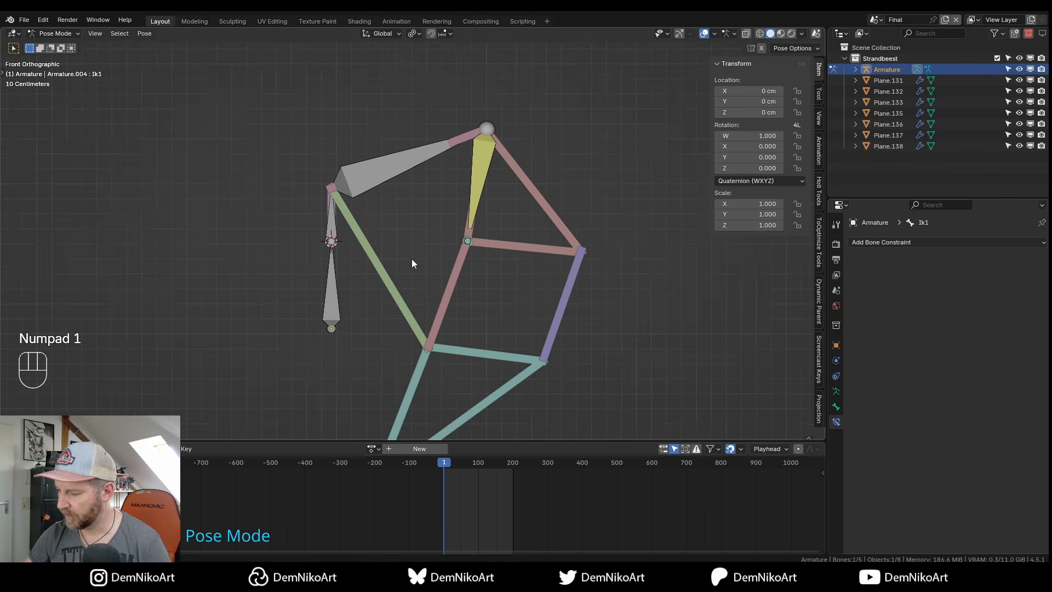
alt+right_drag(419, 283, 402, 244)
alt+middle_drag(352, 245, 368, 235)
click(334, 211)
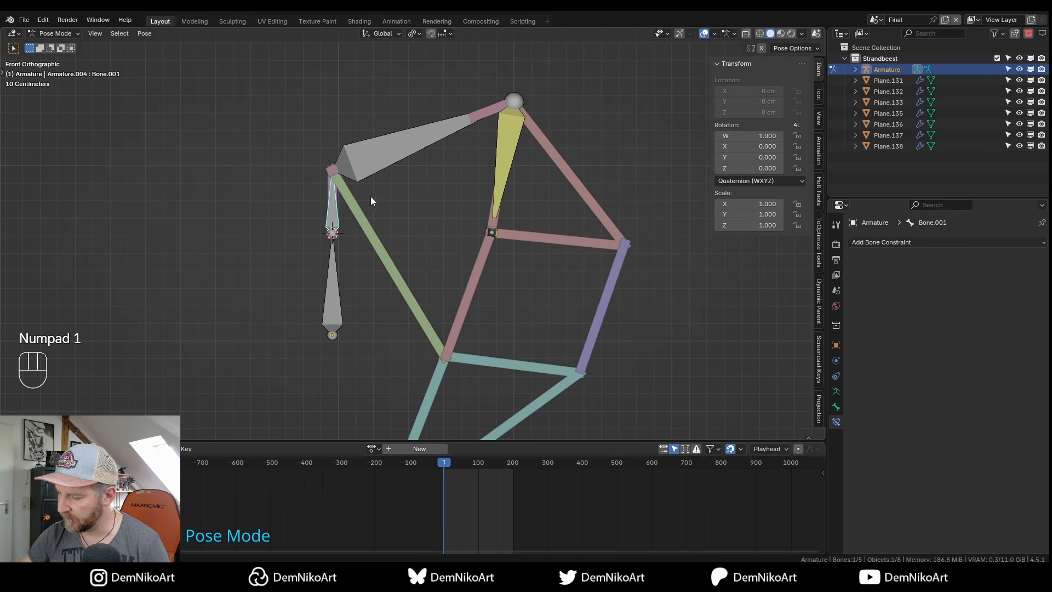
key(r)
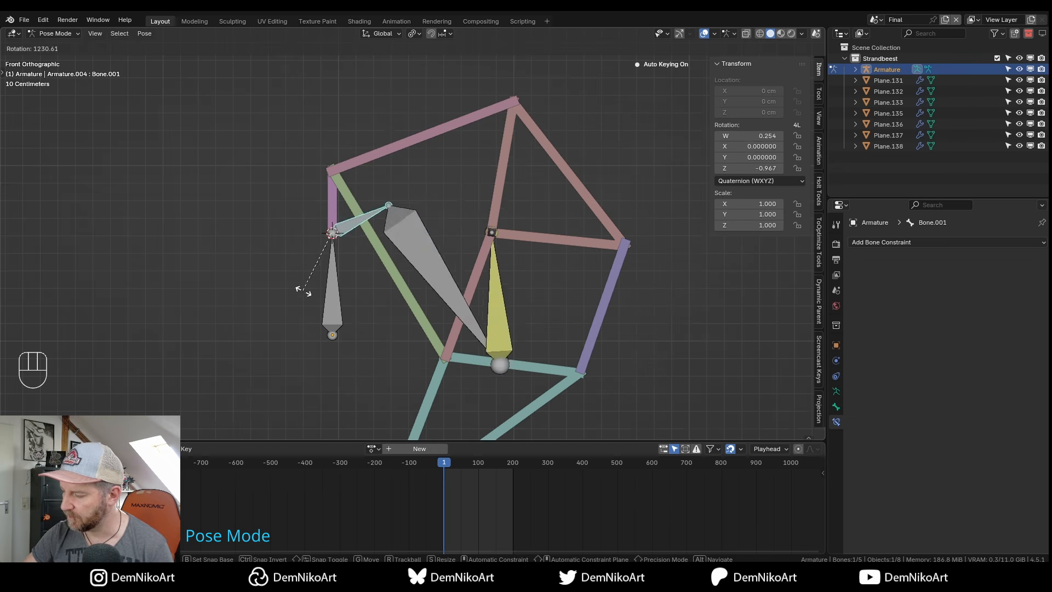
key(Escape)
shift+middle_drag(505, 222, 485, 264)
click(488, 223)
middle_drag(485, 264, 458, 244)
alt+middle_drag(443, 285, 461, 241)
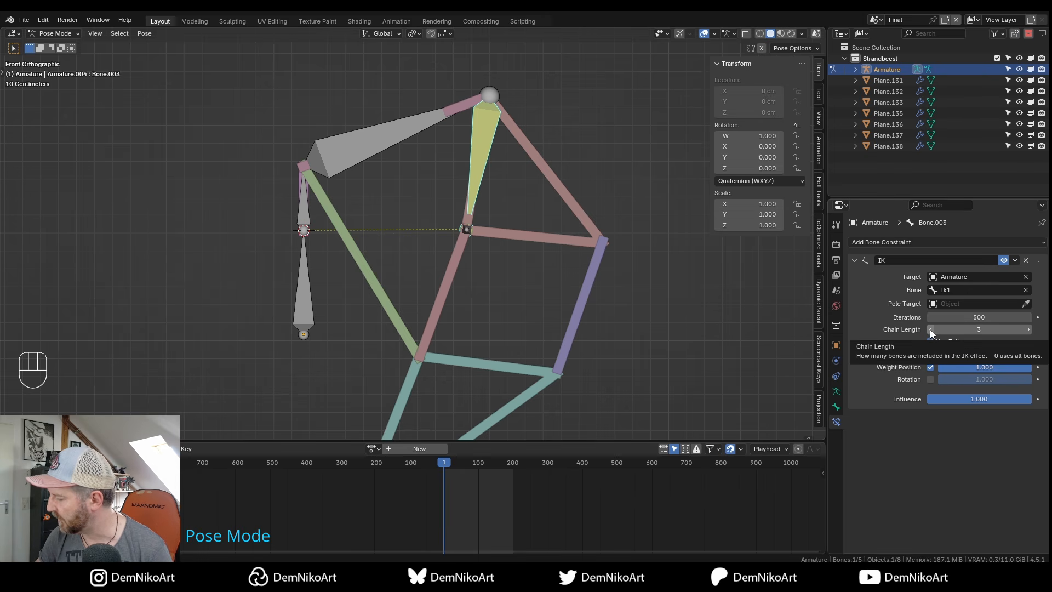
click(319, 222)
key(r)
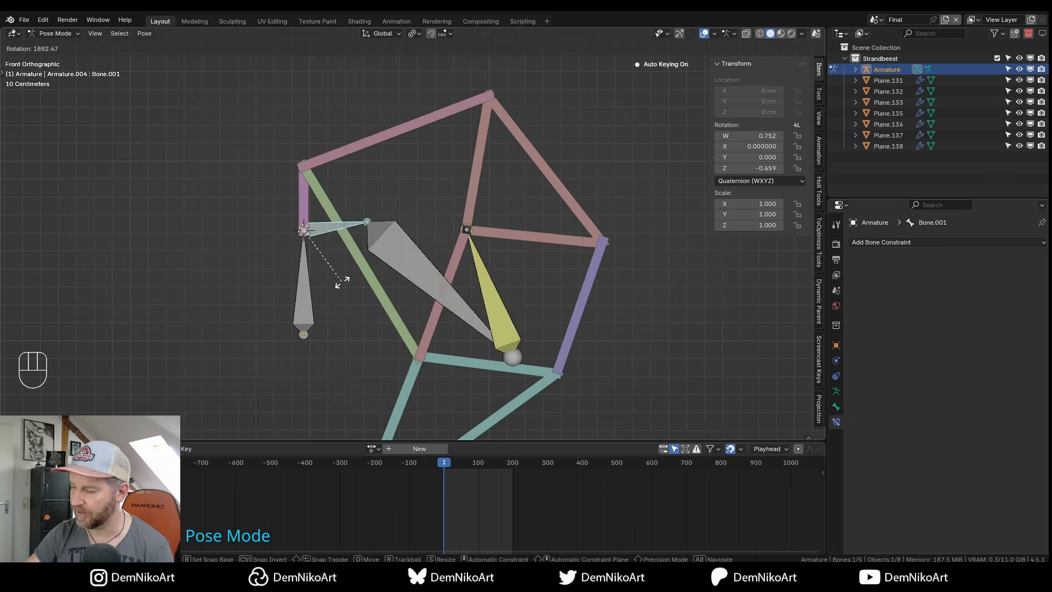
key(Escape)
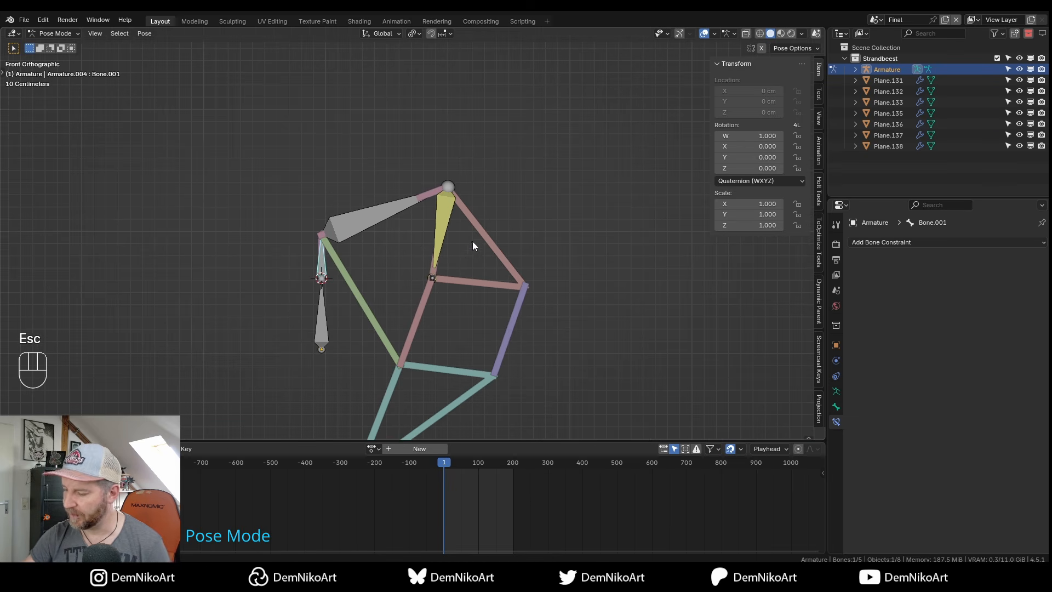
alt+middle_drag(431, 277, 438, 216)
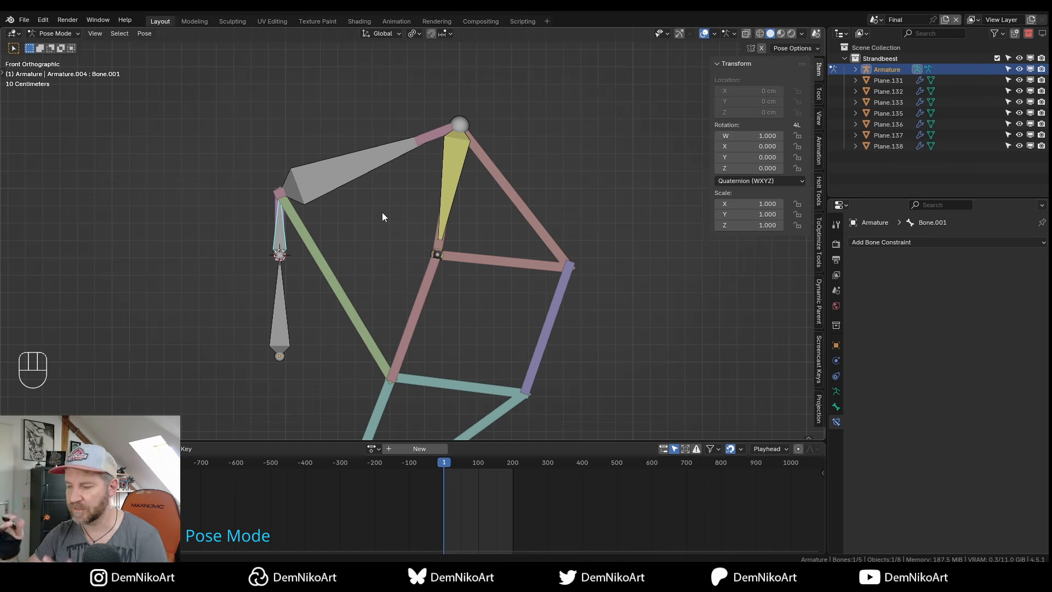
scroll(397, 238, down, 2)
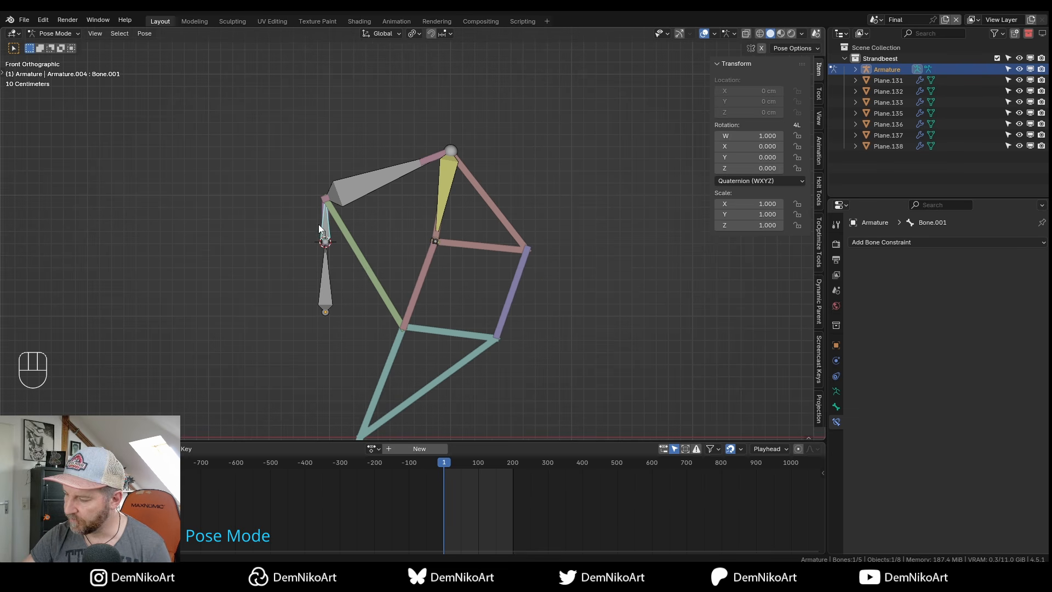
click(437, 242)
key(g)
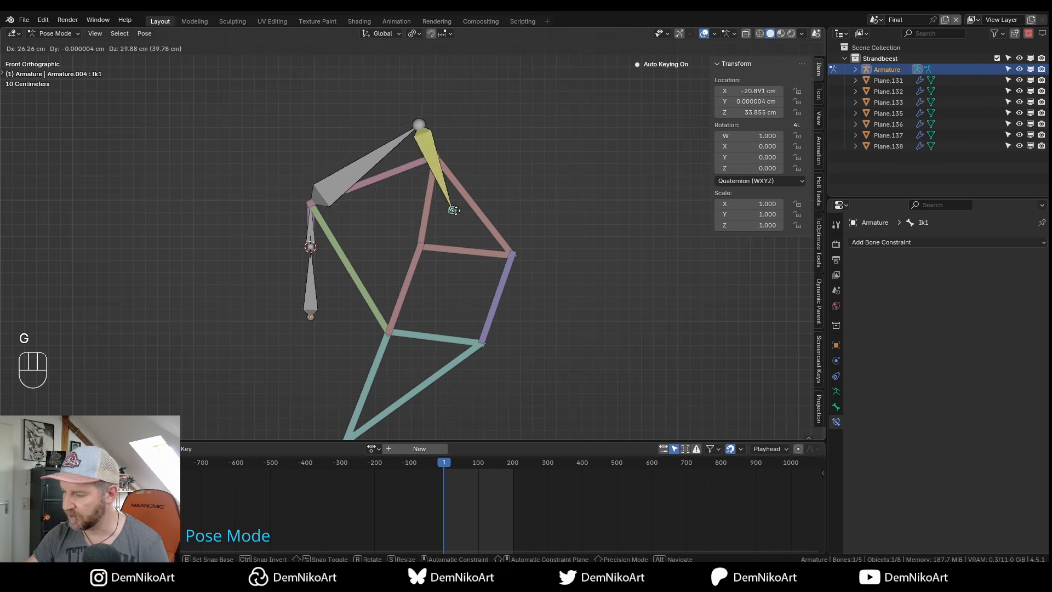
key(Escape)
click(312, 226)
key(r)
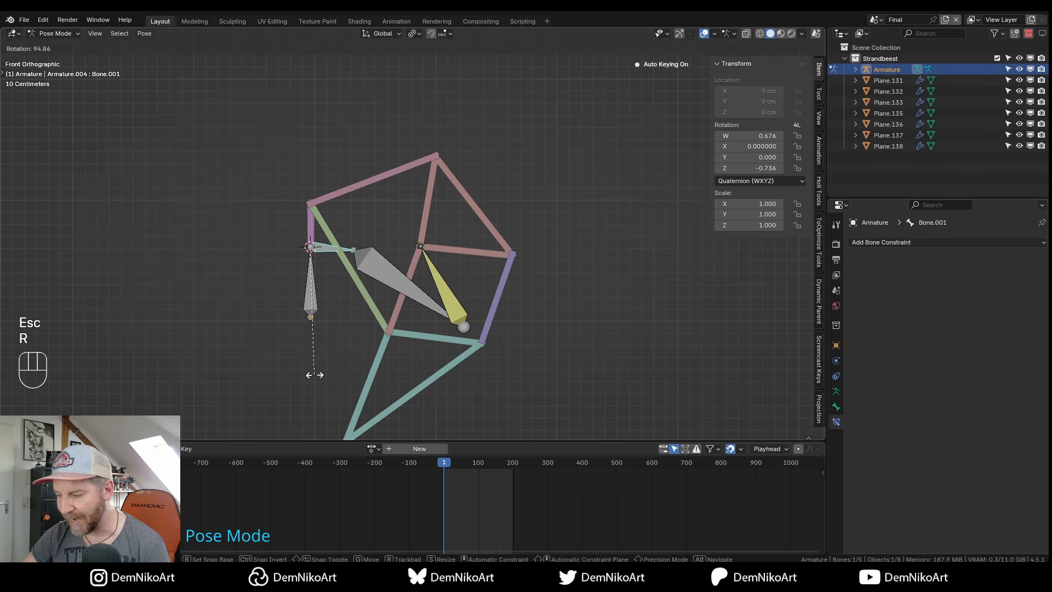
click(281, 333)
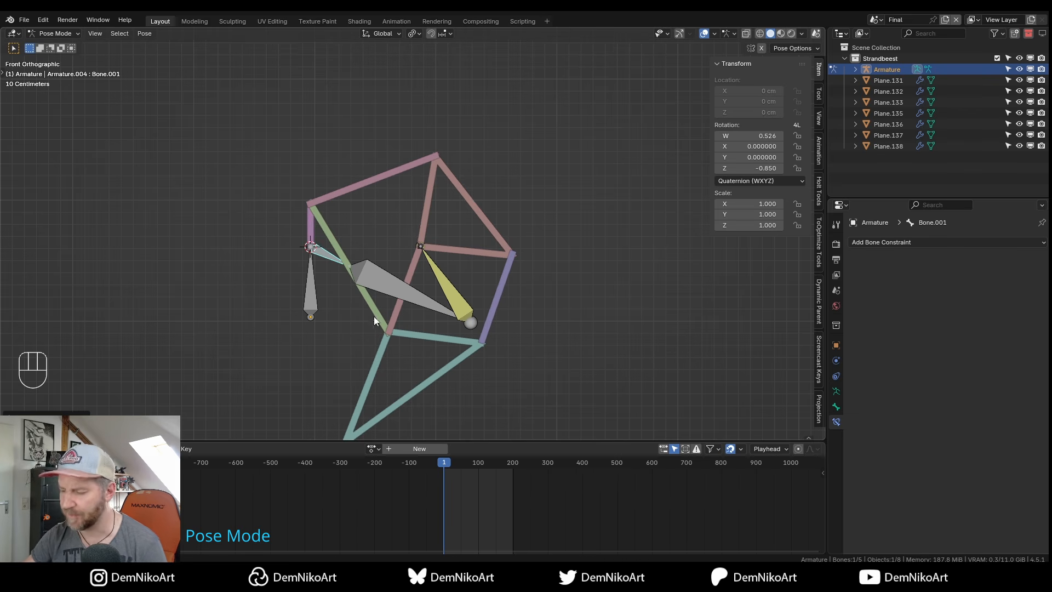
shift+middle_drag(393, 289, 393, 290)
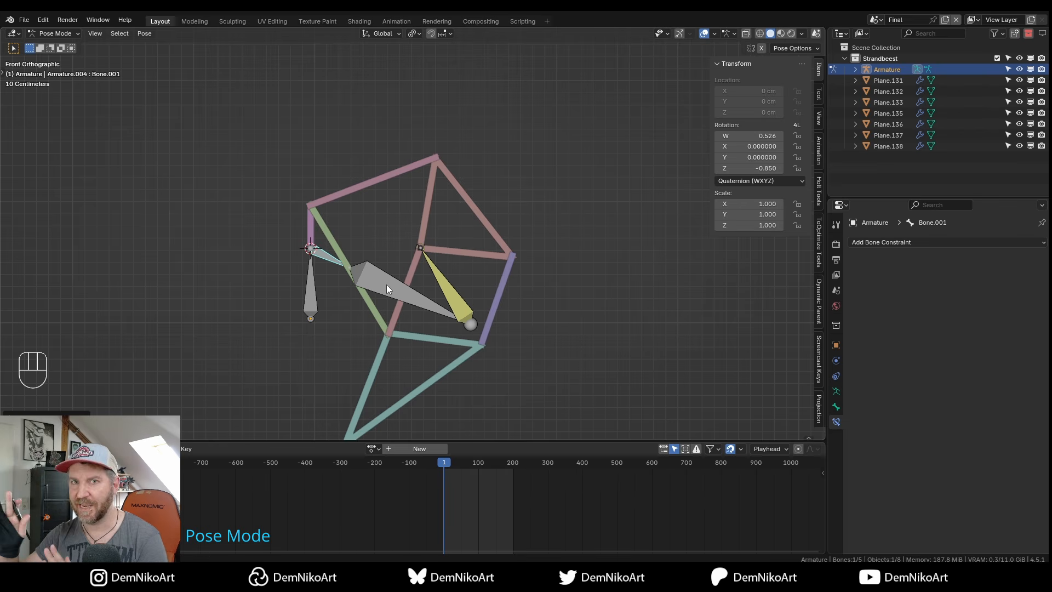
shift+middle_drag(405, 236, 385, 269)
key(alt+r)
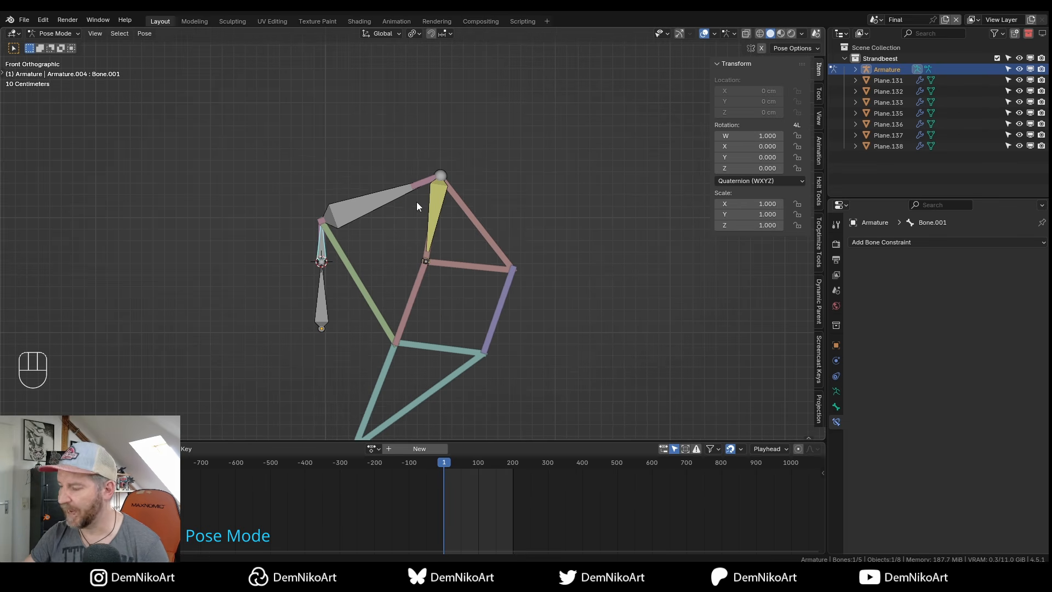
shift+middle_drag(436, 214, 430, 216)
Select the yellow Bone.003 to display its IK constraint aimed at Ik1.
click(433, 204)
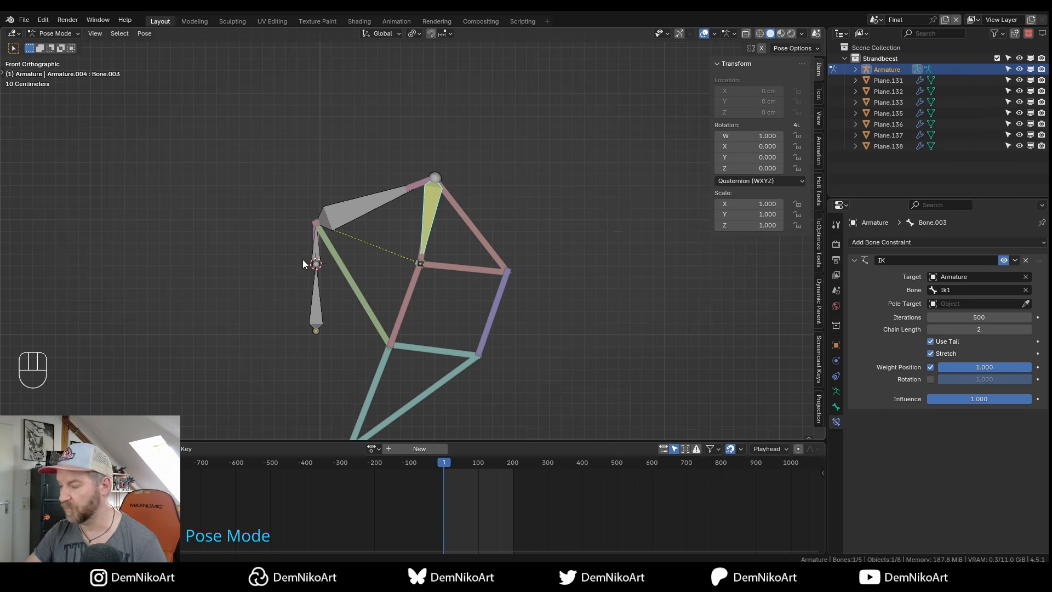
shift+middle_drag(431, 197, 427, 203)
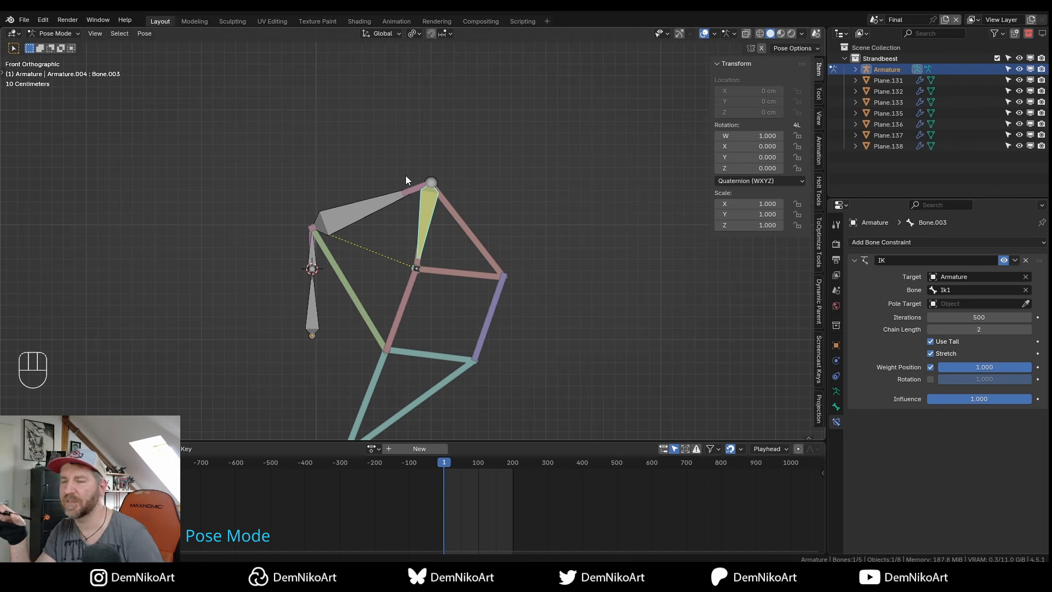
shift+middle_drag(401, 232, 378, 228)
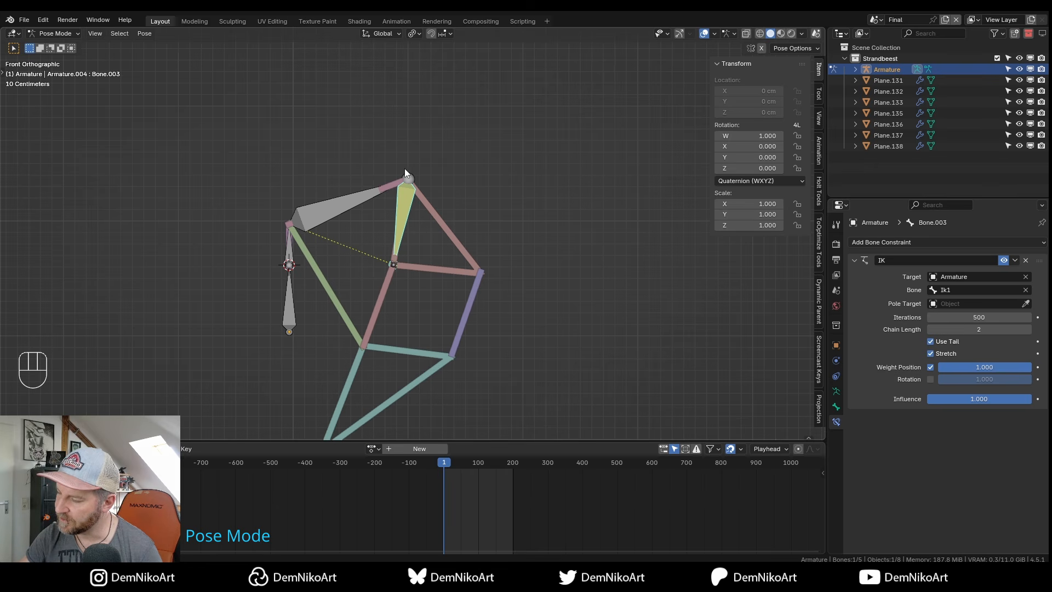
shift+middle_drag(407, 178, 420, 186)
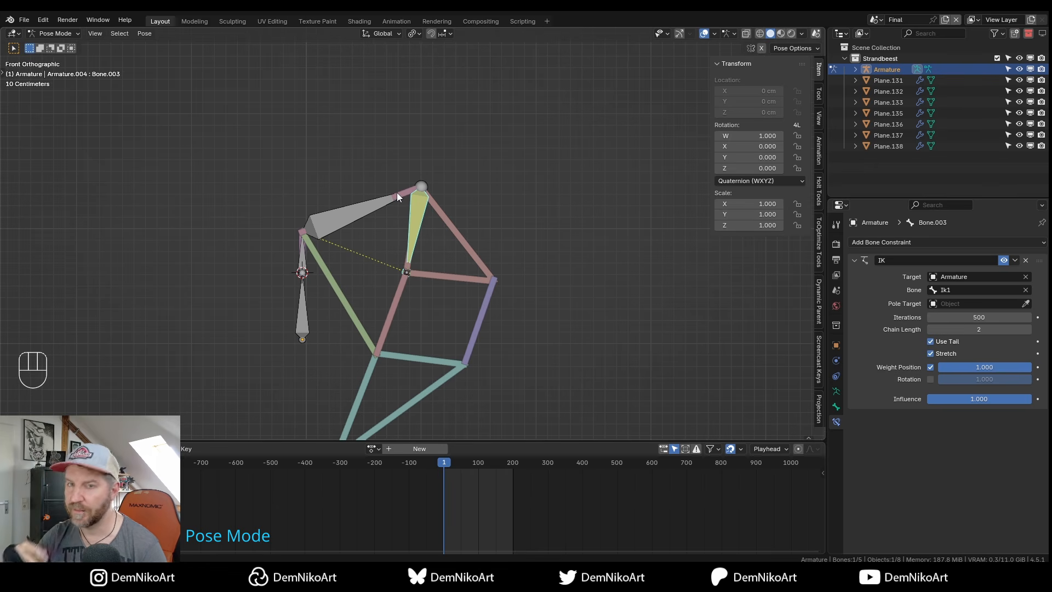
shift+middle_drag(433, 201, 475, 185)
In Edit Mode, extrude a new Bone.004 straight up along Z from the crank tip.
key(Tab)
key(e)
key(z)
click(468, 151)
Clear Bone.004's parent and raise it vertically above the leg.
key(alt+p)
click(476, 170)
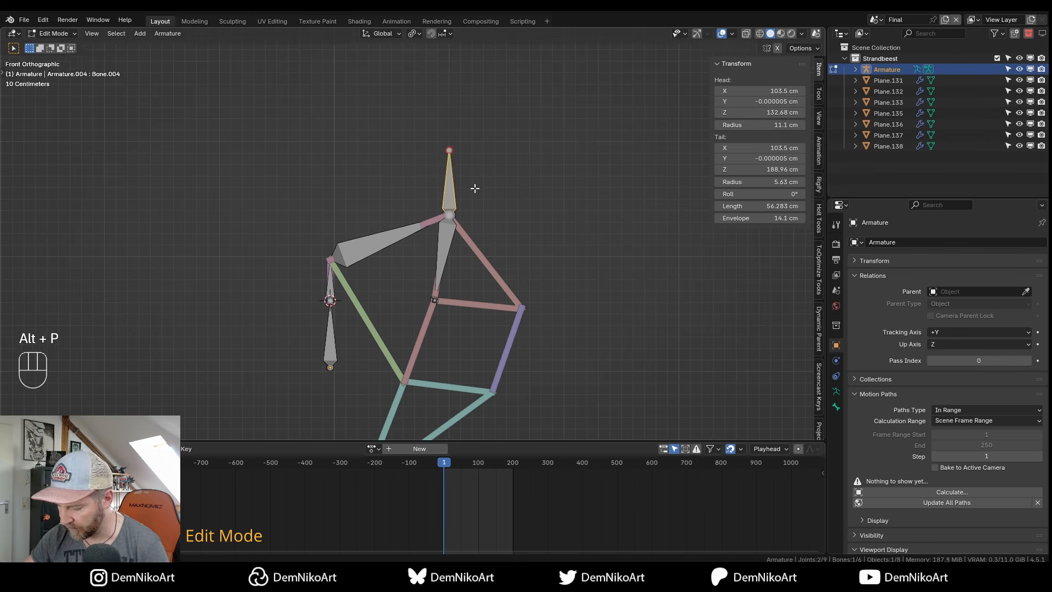
key(g)
key(z)
click(475, 147)
key(Tab)
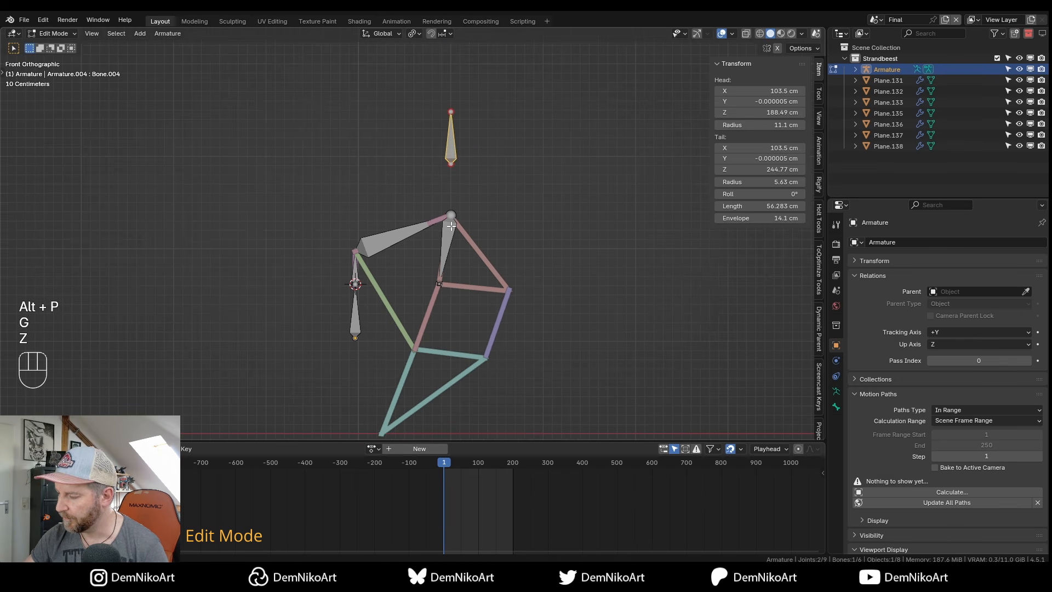
Set Bone.003's IK pole target to Armature, bone Bone.004.
shift+middle_drag(446, 233, 445, 206)
click(445, 216)
click(1025, 305)
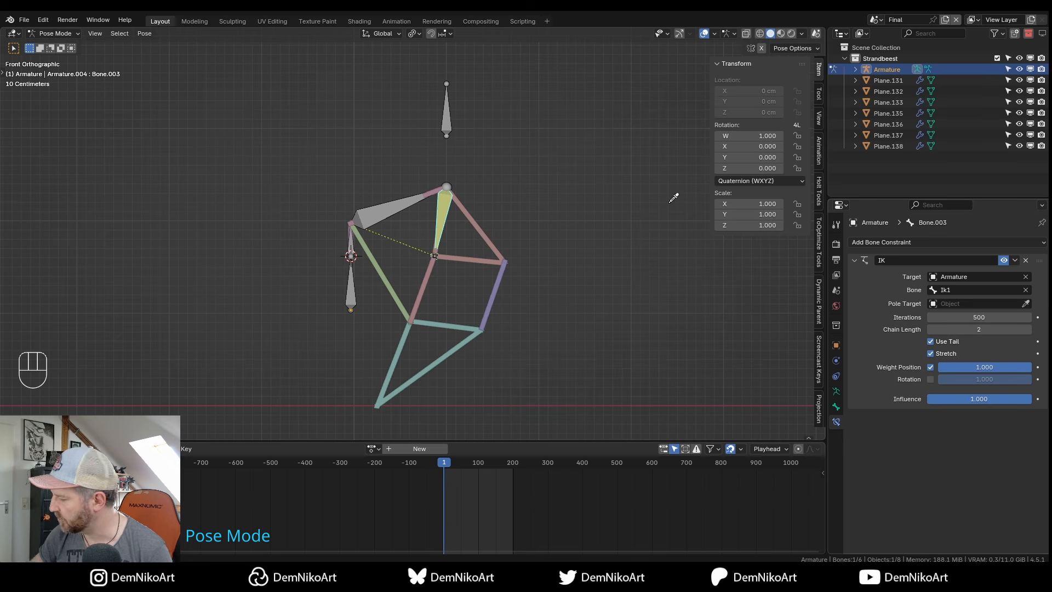
click(447, 110)
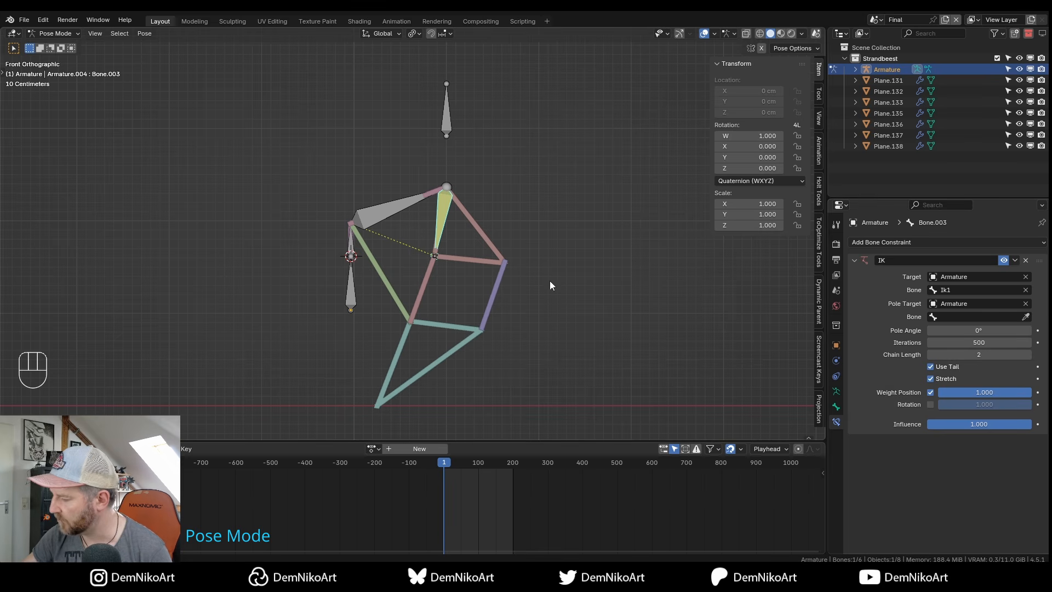
click(446, 109)
alt+middle_drag(462, 258, 485, 282)
key(KP_1)
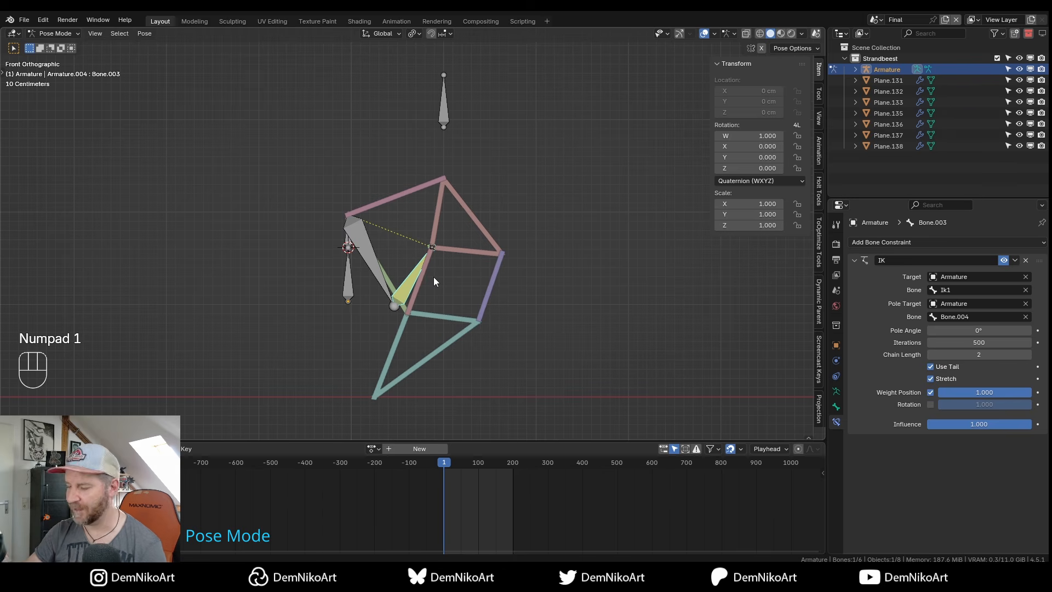
alt+middle_drag(441, 320, 464, 310)
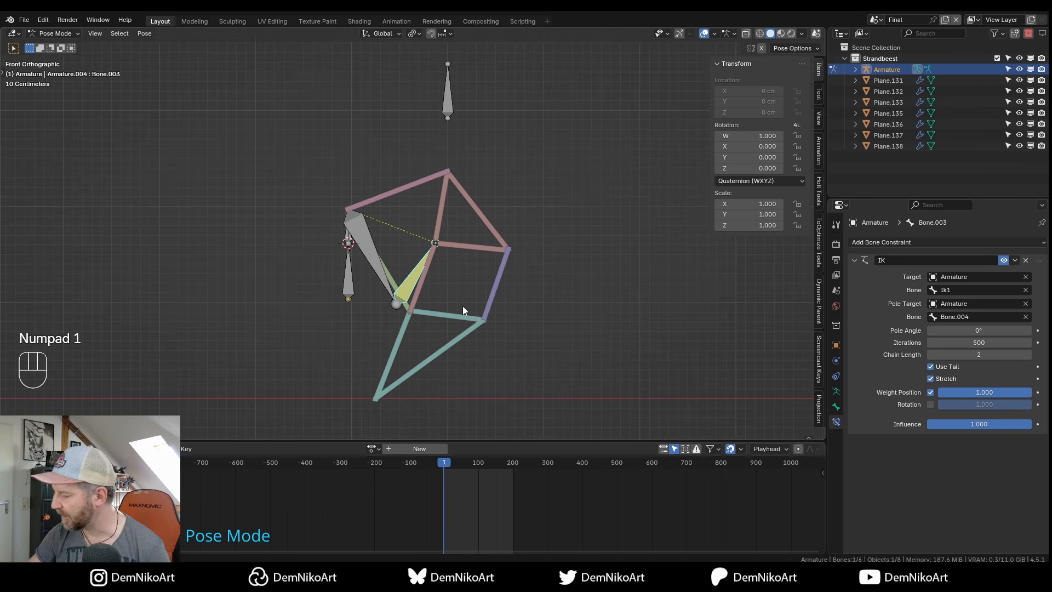
Set the IK pole angle to 180° and select Bone.004 to test the pole.
drag(961, 328, 978, 330)
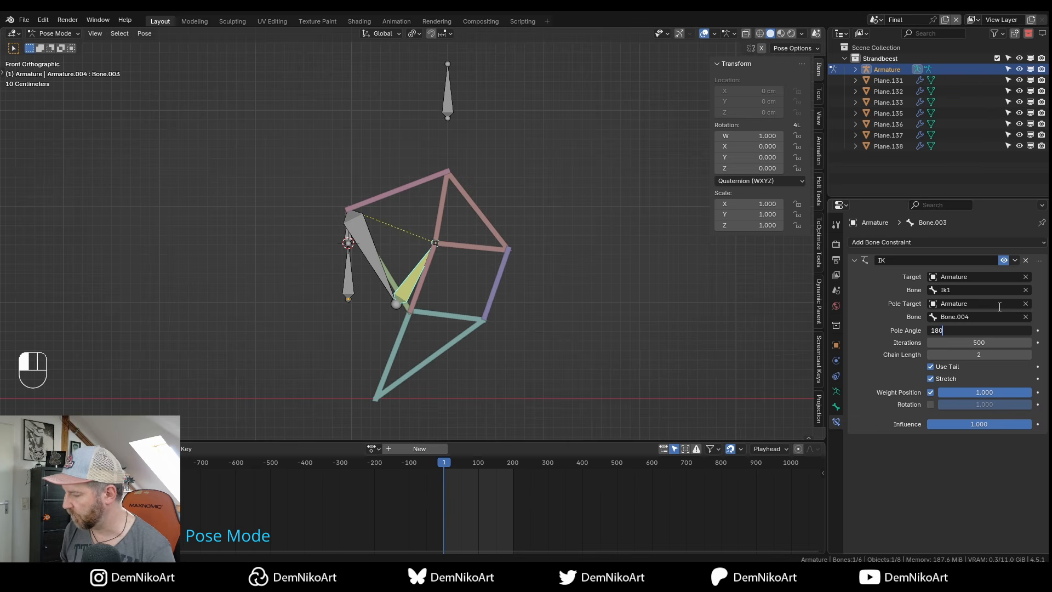
text(180)
key(Return)
click(455, 109)
alt+drag(532, 193, 470, 185)
key(g)
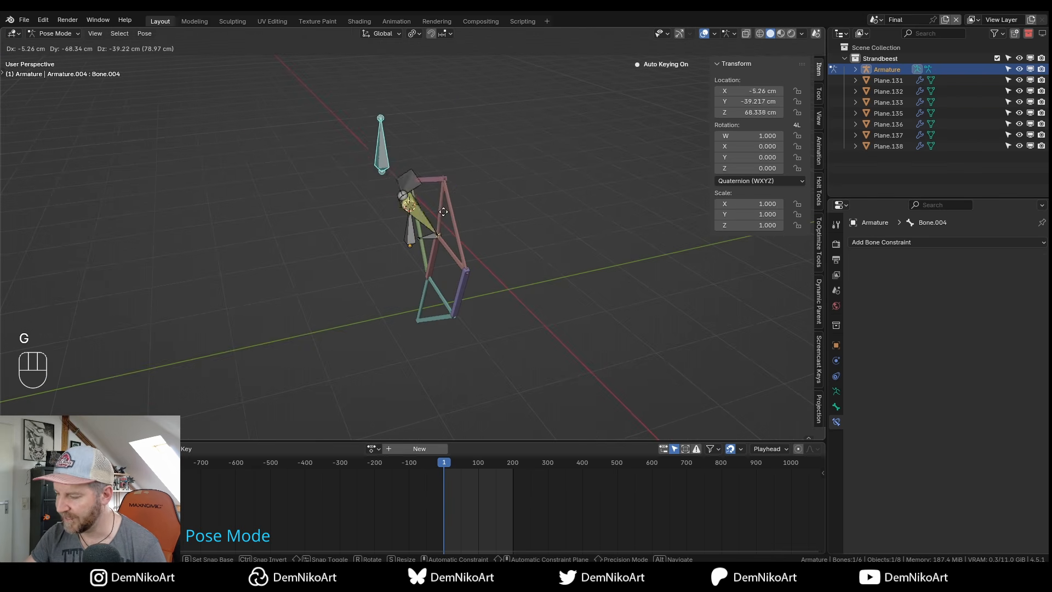
Cancel the Bone.004 move and test-rotate the crank Bone.001, then cancel.
key(Escape)
key(KP_1)
scroll(451, 206, down, 2)
click(391, 197)
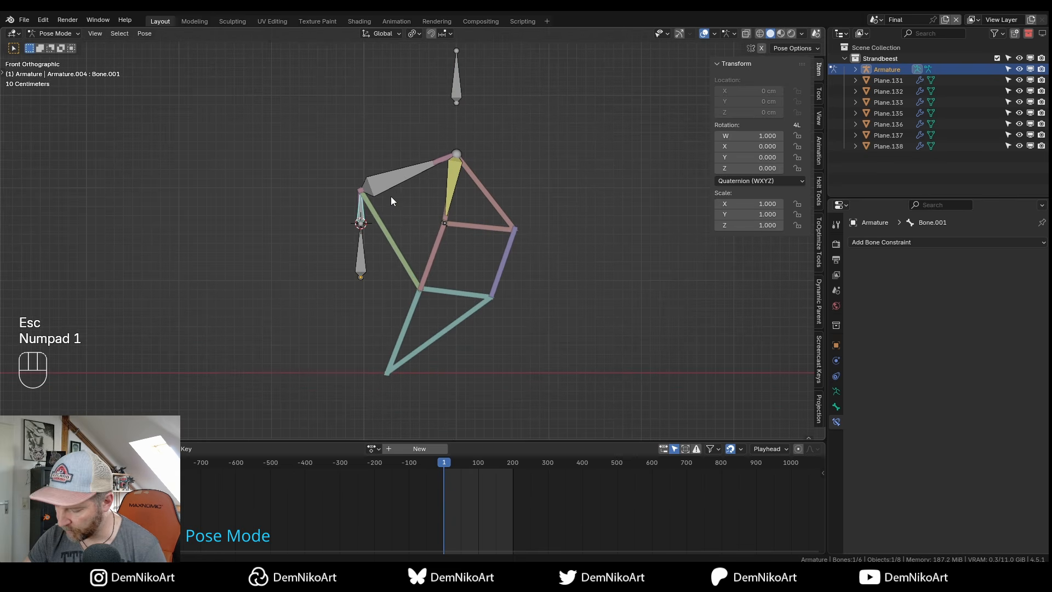
key(r)
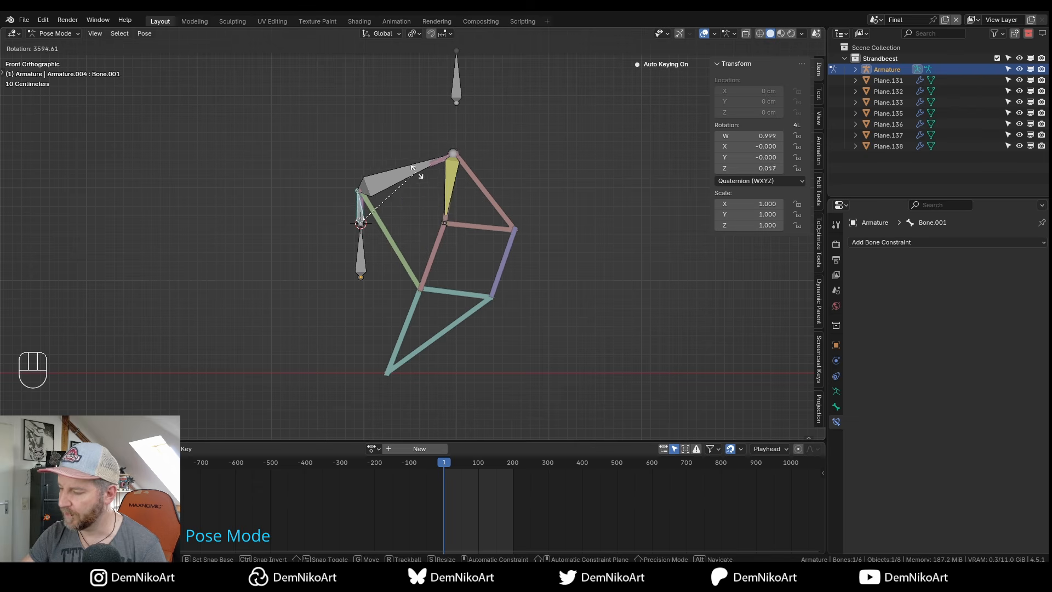
key(Escape)
Review Bone.003's IK settings and test-rotate the crank Bone.001 once more.
click(454, 172)
shift+middle_drag(462, 186, 455, 219)
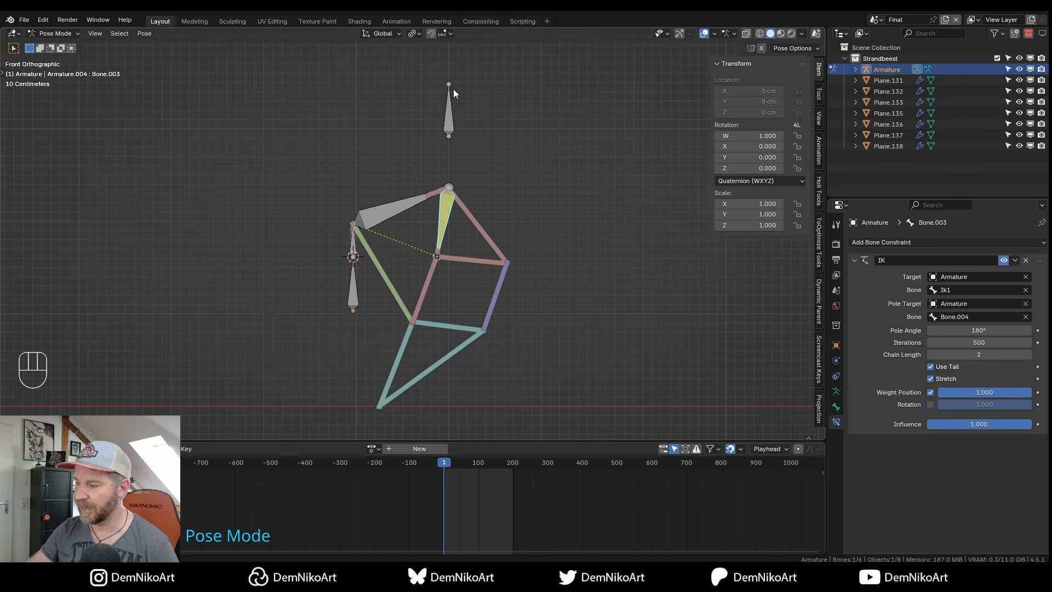
click(354, 251)
shift+middle_drag(386, 220, 380, 199)
key(r)
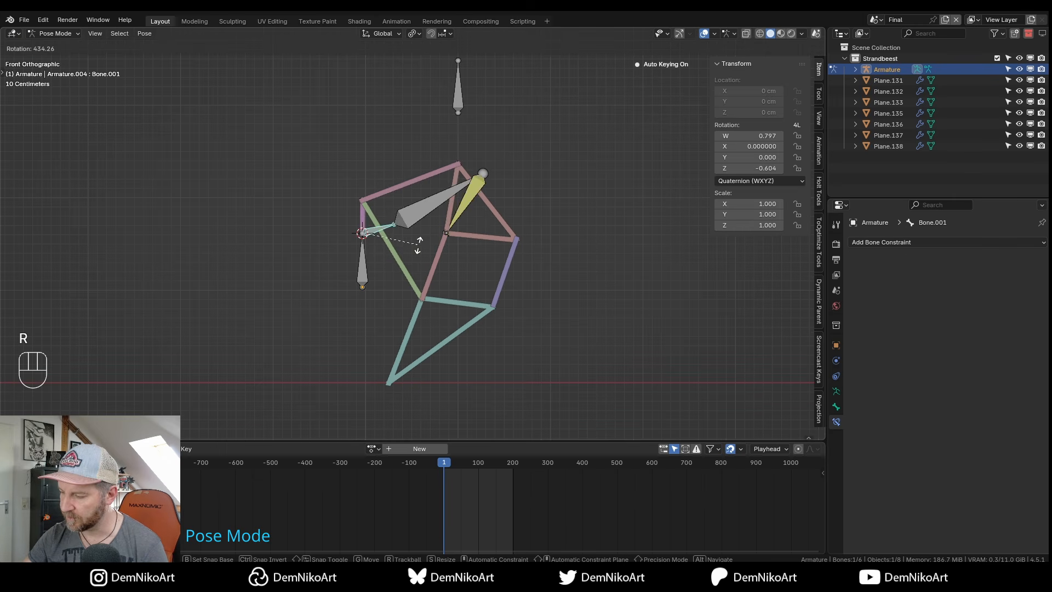
key(Escape)
Leave Pose Mode, switching the armature to Object Mode.
shift+middle_drag(452, 139, 466, 195)
scroll(466, 192, up, 1)
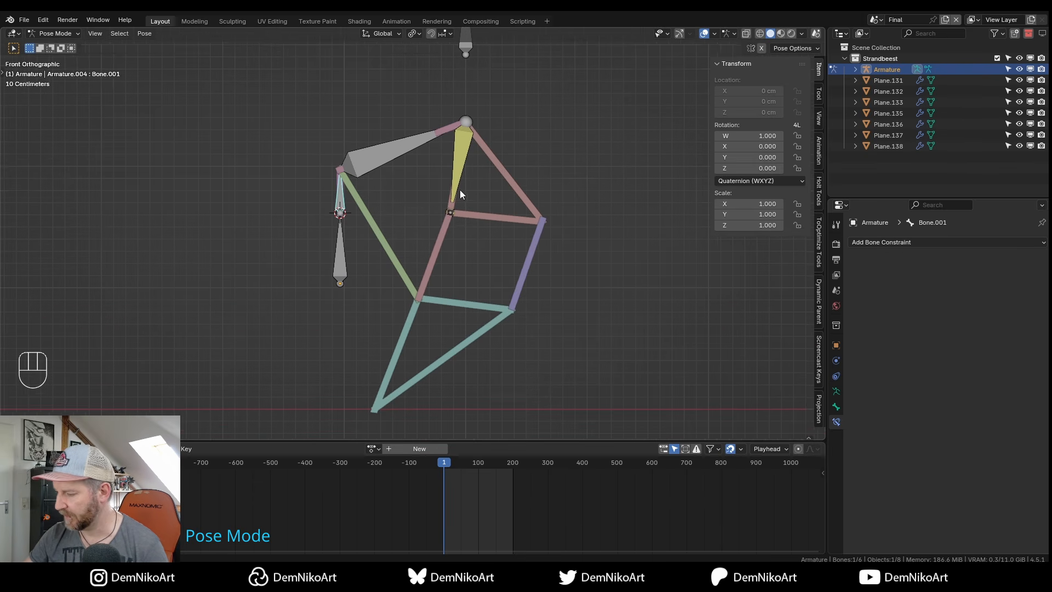
key(ctrl+Tab)
shift+middle_drag(390, 296, 413, 278)
mouse_move(408, 214)
shift+middle_down()
mouse_move(407, 233)
mouse_move(417, 219)
shift+middle_up()
In Edit Mode, extrude two new bones from the crank end via the lower knee joint.
key(Tab)
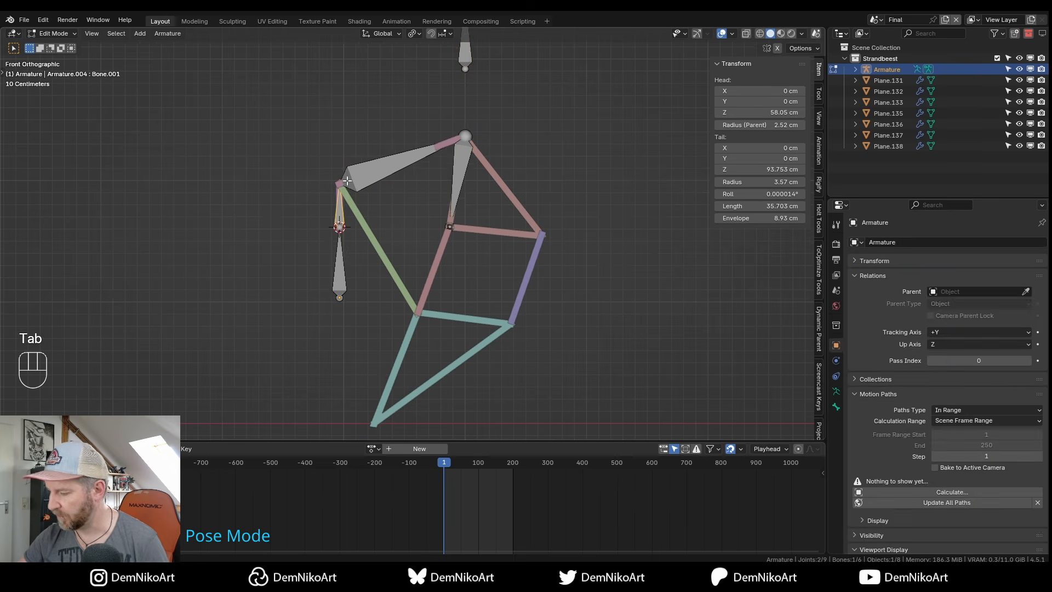
scroll(340, 186, up, 2)
key(e)
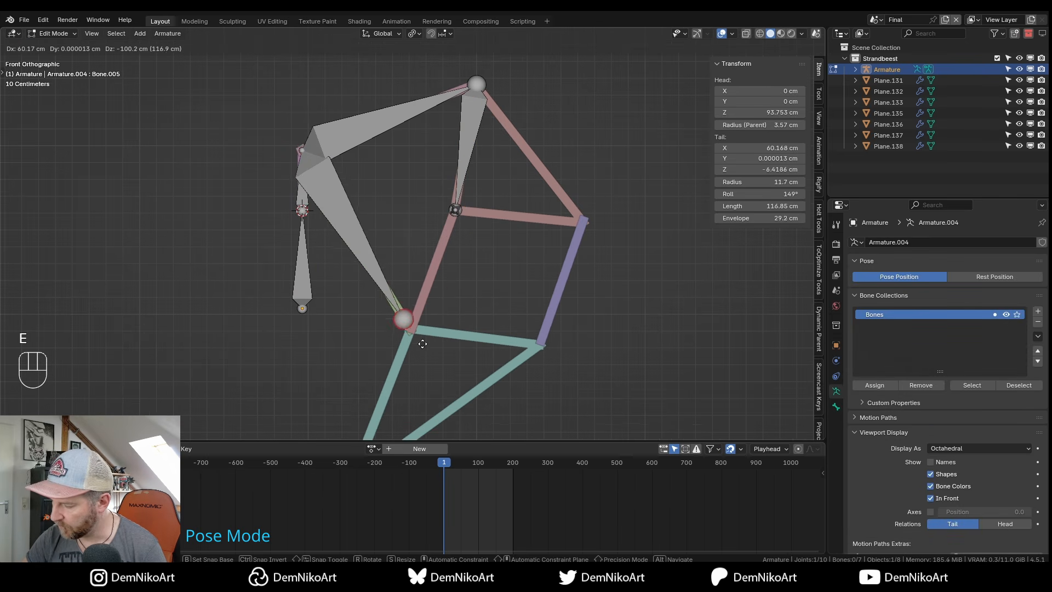
click(431, 351)
key(e)
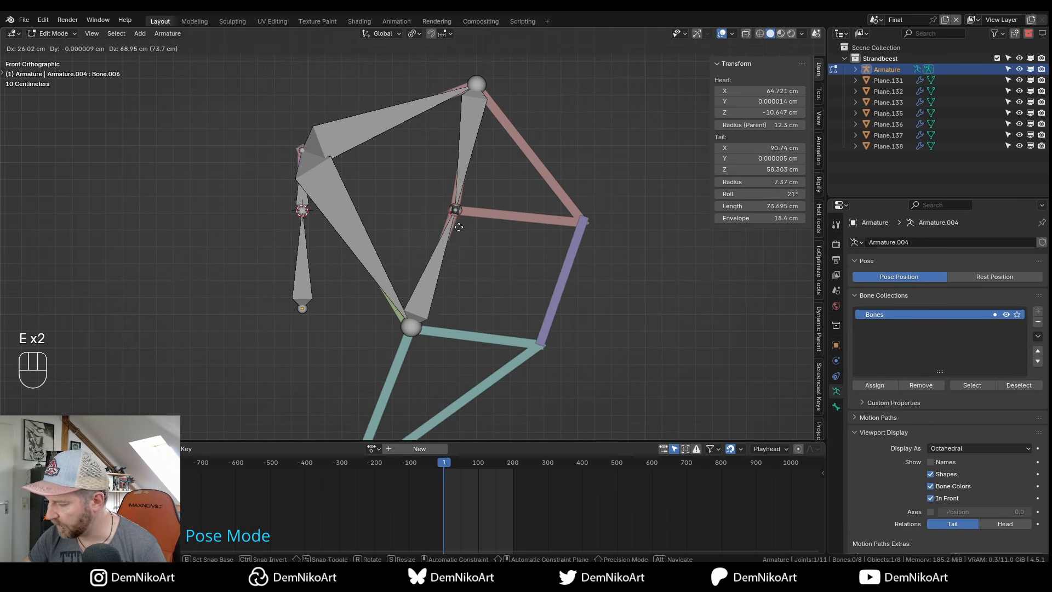
key(shift)
click(460, 224)
Inspect the new bones and switch the armature into Pose Mode in front view.
alt+drag(458, 265, 485, 285)
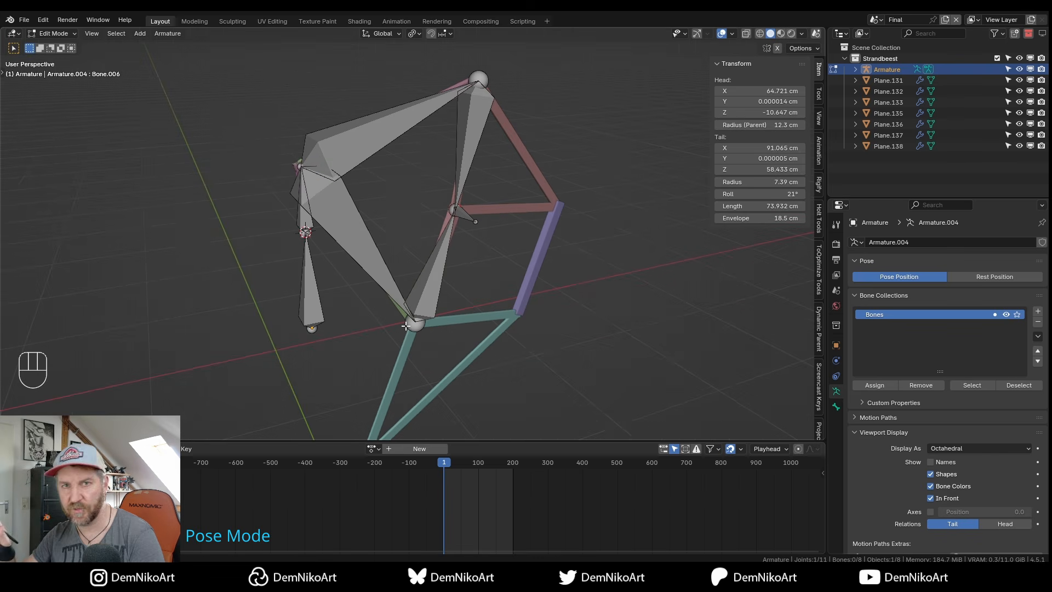
alt+right_drag(452, 265, 463, 229)
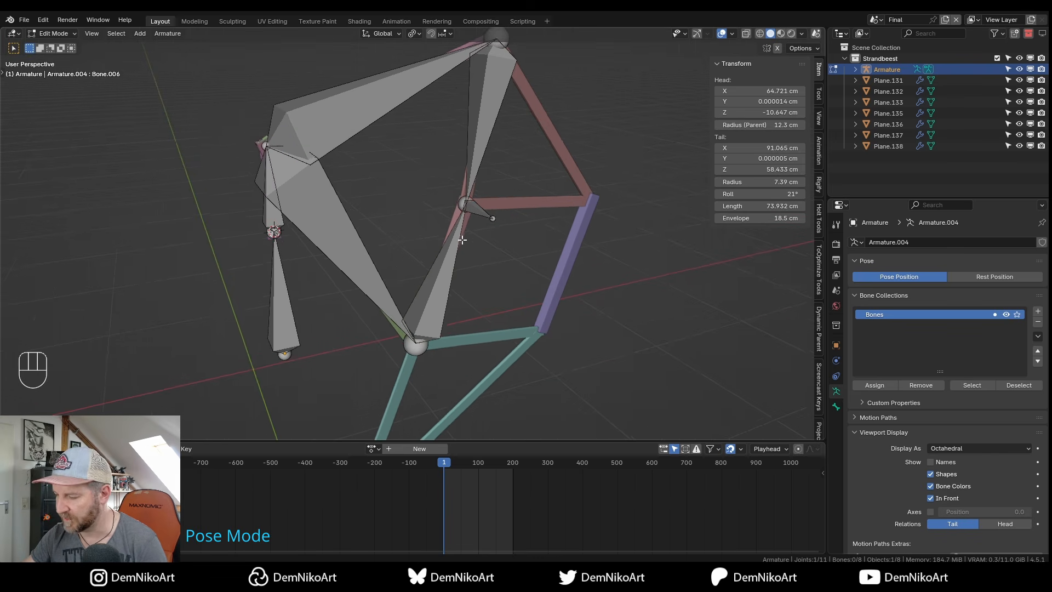
alt+middle_drag(462, 229, 460, 222)
click(440, 268)
key(Tab)
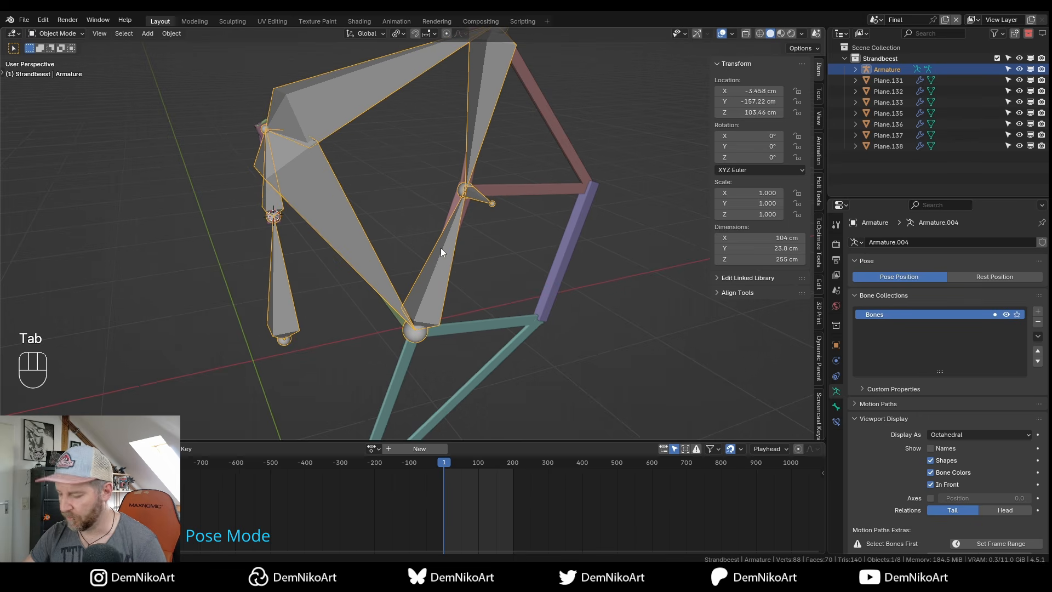
key(ctrl+Tab)
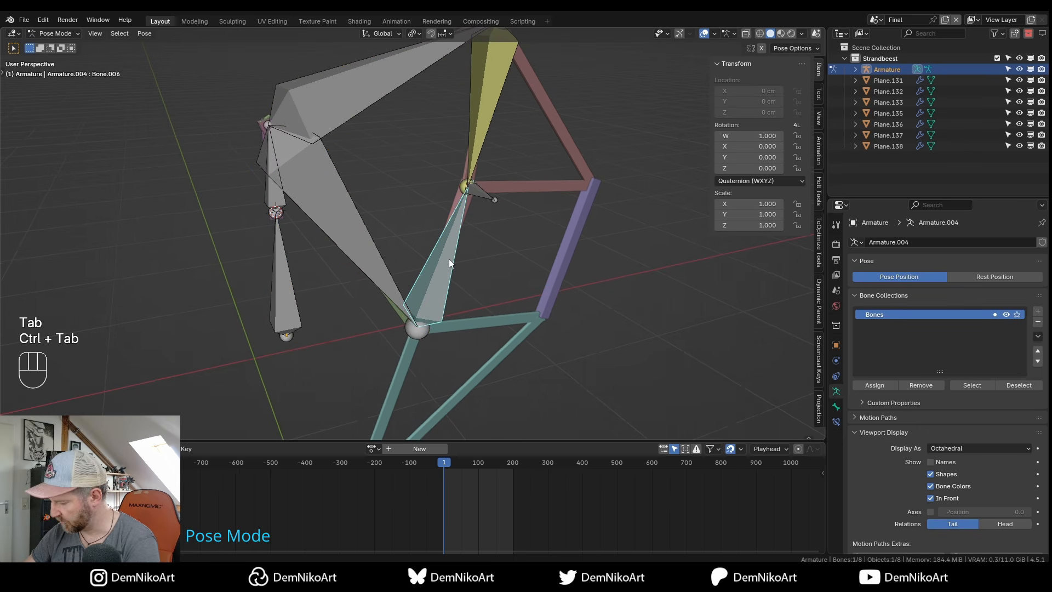
key(KP_1)
alt+drag(446, 264, 439, 264)
middle_drag(439, 264, 449, 239)
Add an IK constraint to Bone.006 targeting the Ik1 bone.
click(437, 203)
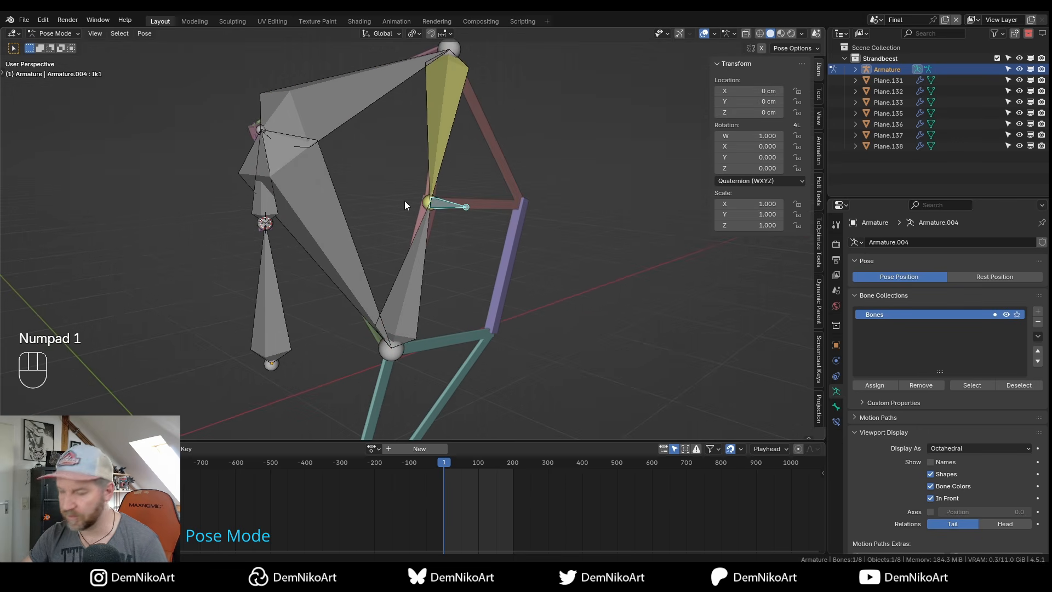
shift+click(414, 264)
middle_drag(416, 265, 420, 264)
key(shift+i)
click(419, 264)
key(KP_1)
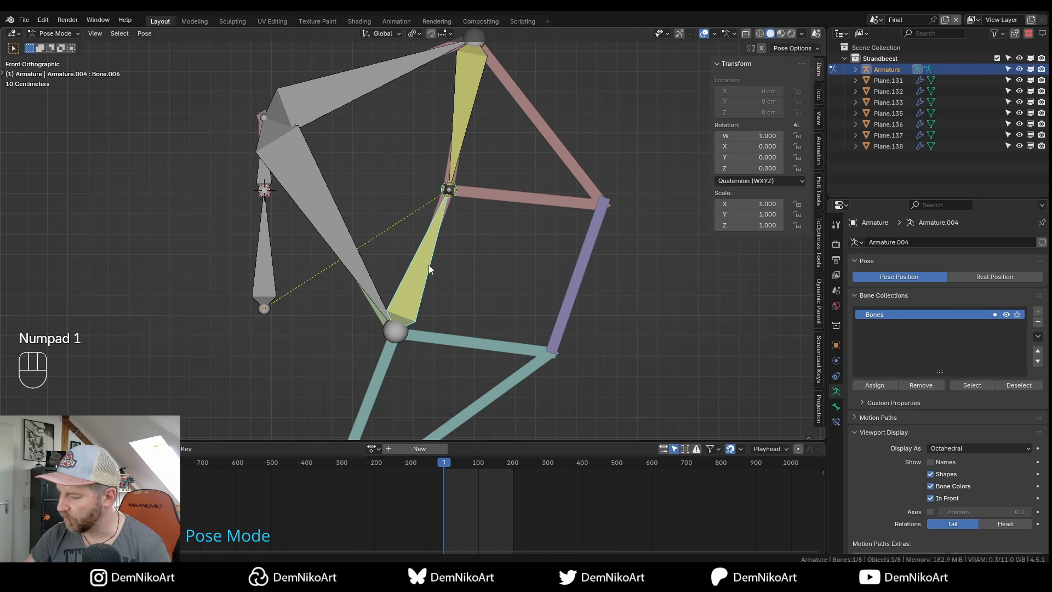
Set the IK chain length to 2, then start rotating crank Bone.001 to test.
click(837, 422)
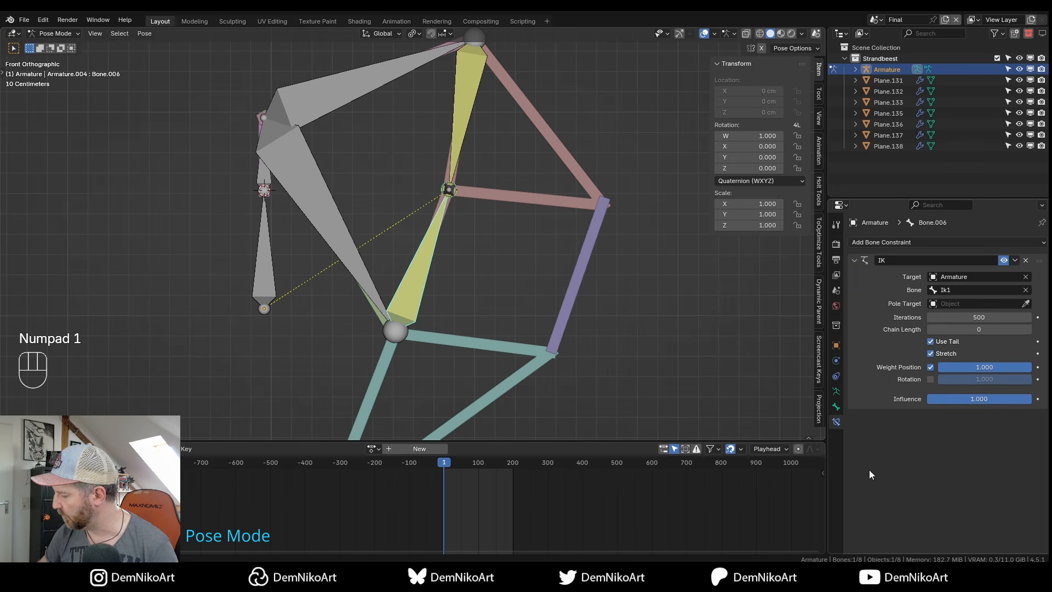
click(1028, 330)
click(1028, 329)
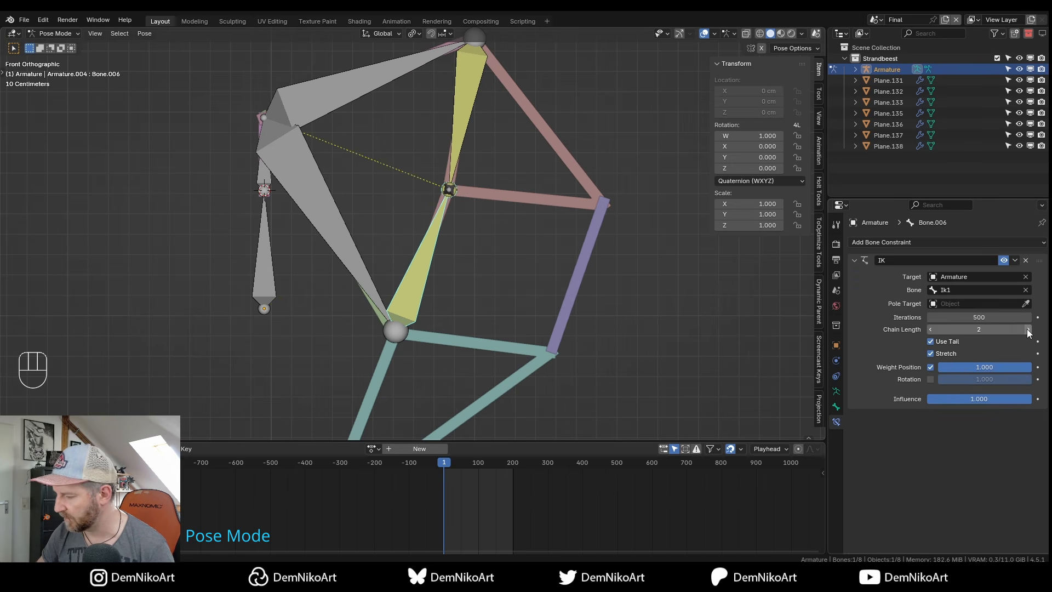
scroll(451, 226, down, 3)
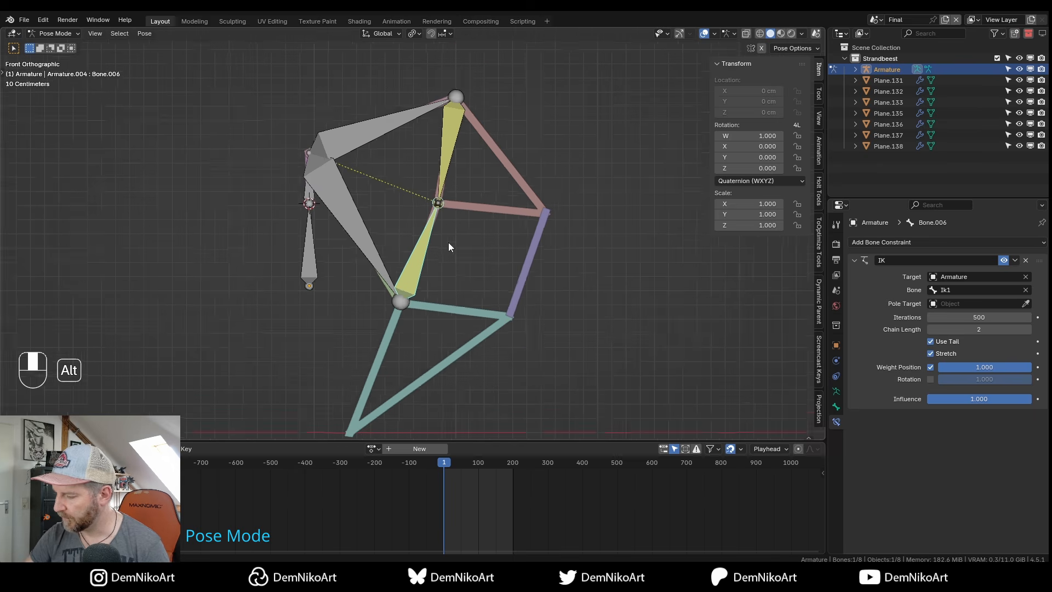
click(321, 194)
shift+middle_drag(376, 201, 403, 227)
key(r)
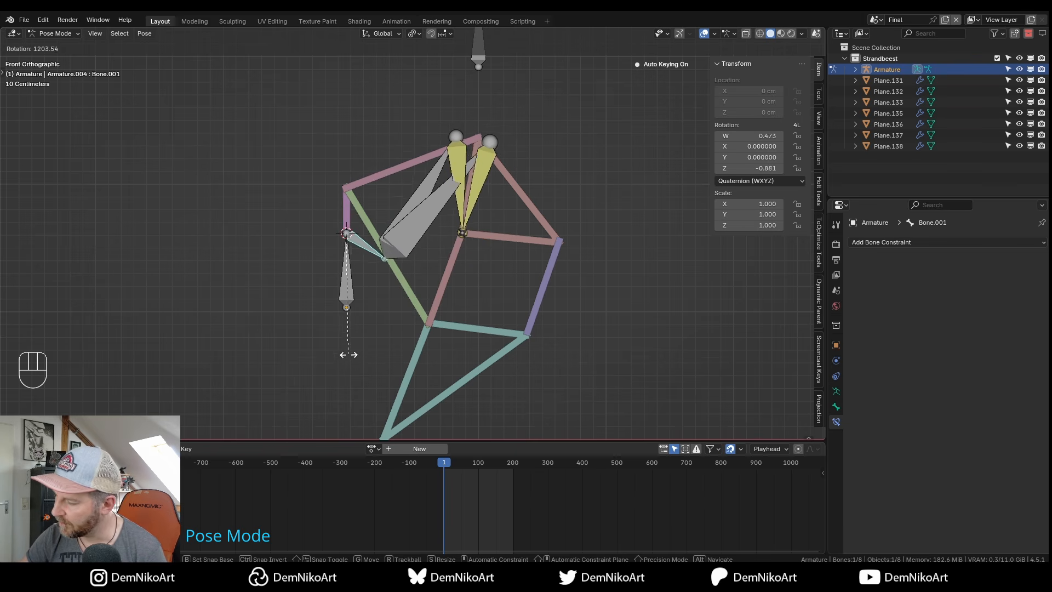
Finish the crank test rotation and reset Bone.001's rotation.
click(346, 314)
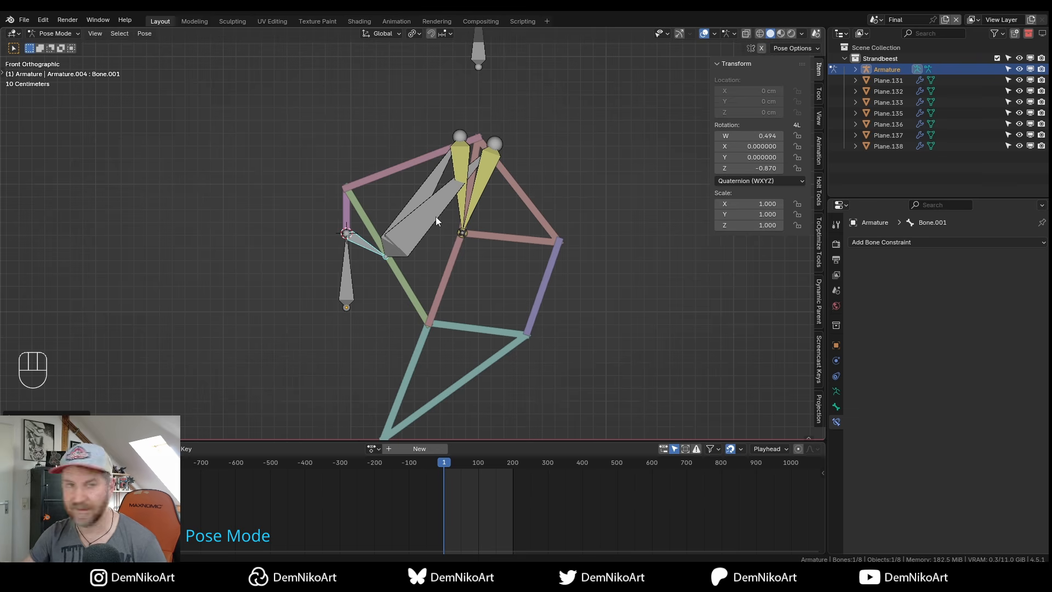
scroll(422, 252, up, 1)
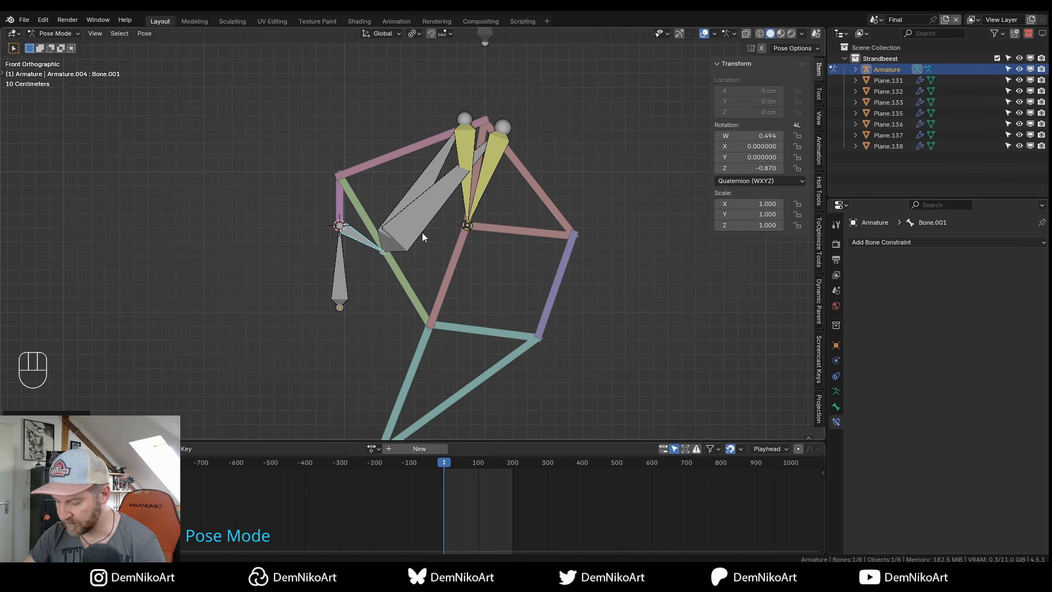
key(alt+r)
In Edit Mode, extrude a bone straight down along Z from the lower joint and clear its parent.
key(Tab)
click(432, 309)
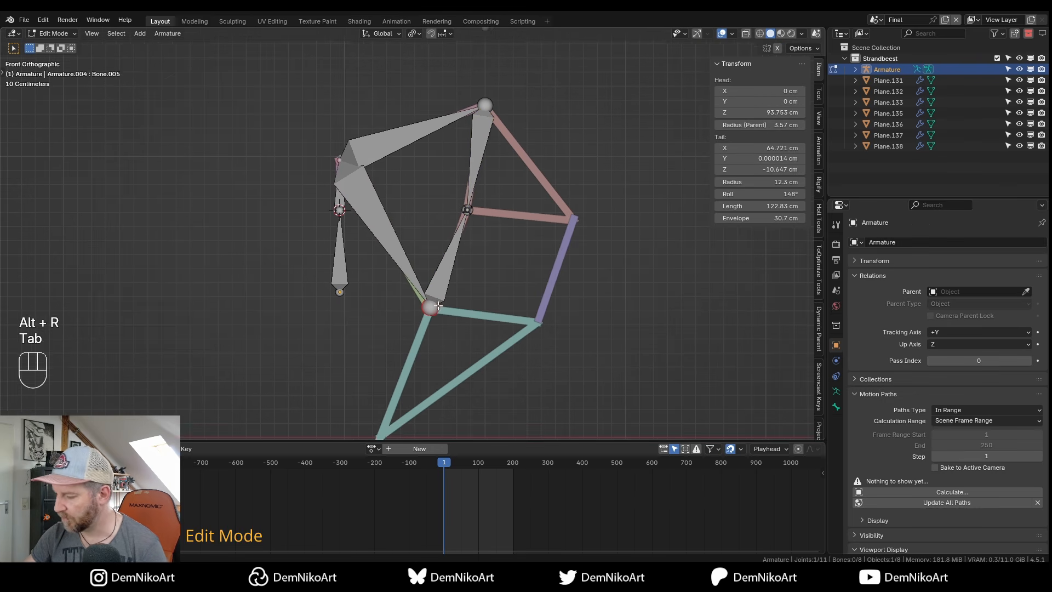
shift+middle_drag(452, 325, 460, 257)
key(e)
key(z)
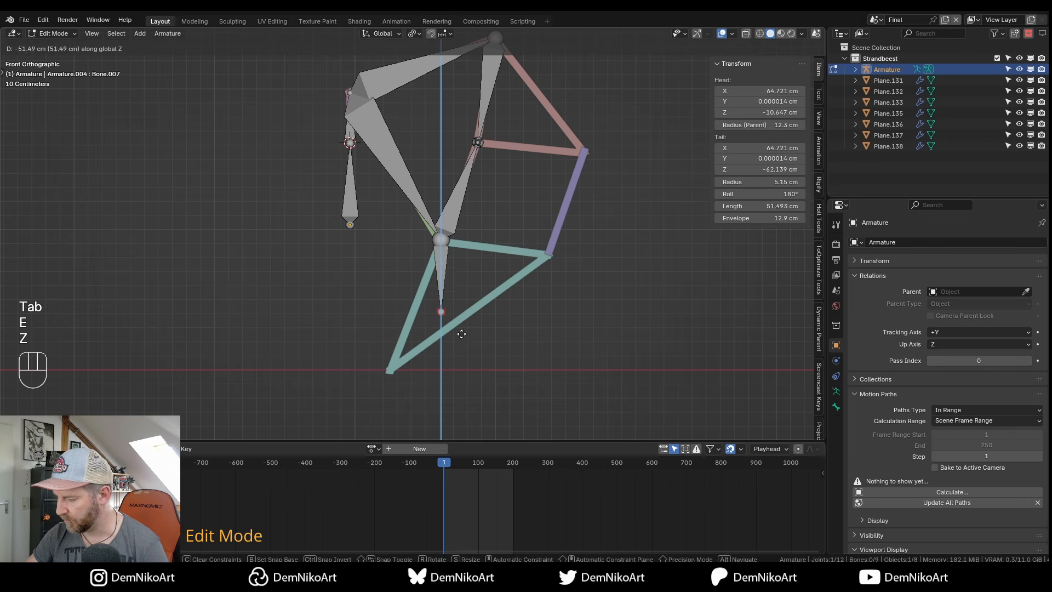
click(453, 263)
key(alt+p)
click(454, 268)
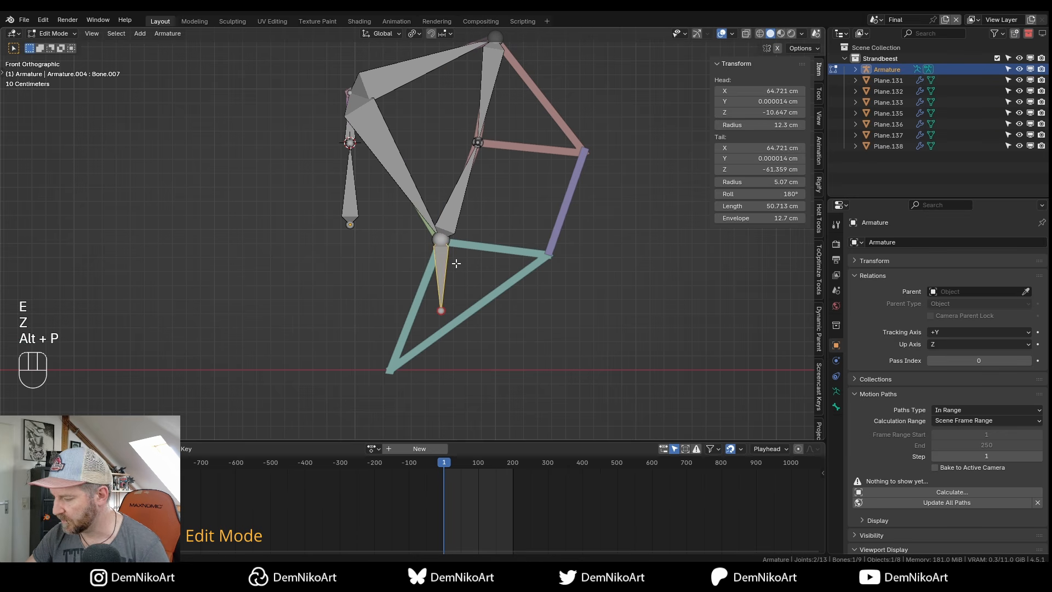
shift+middle_drag(454, 269, 462, 251)
Move the new pole bone lower along Z and return to Pose Mode.
key(g)
key(z)
click(464, 358)
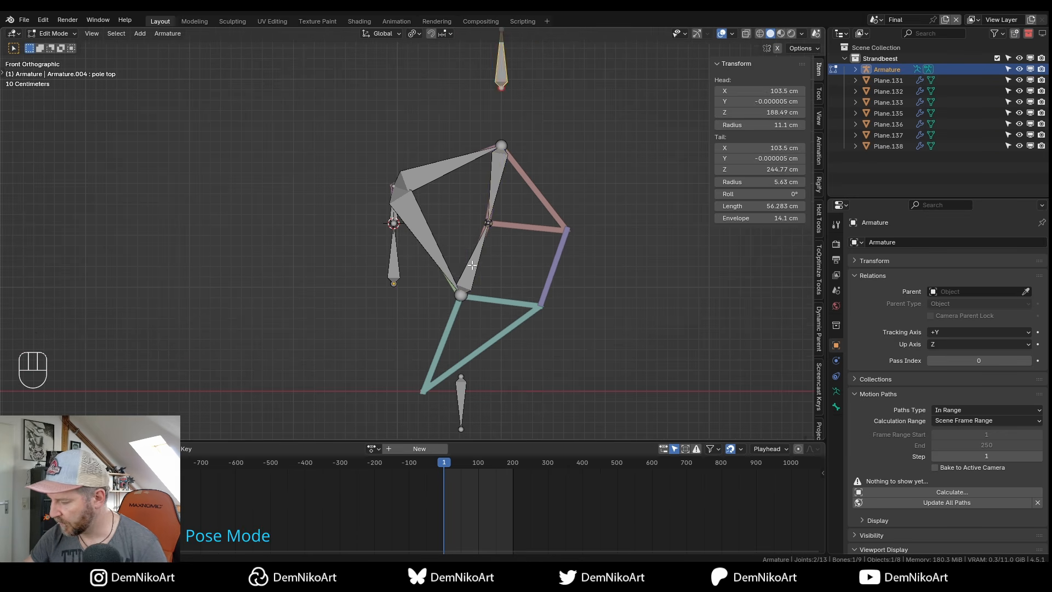
key(Tab)
Set Bone.006's IK pole target to Armature, bone 'pole bottom', then test-rotate the crank.
click(471, 273)
alt+middle_drag(497, 318, 500, 265)
alt+right_drag(500, 265, 602, 242)
alt+middle_drag(602, 242, 600, 220)
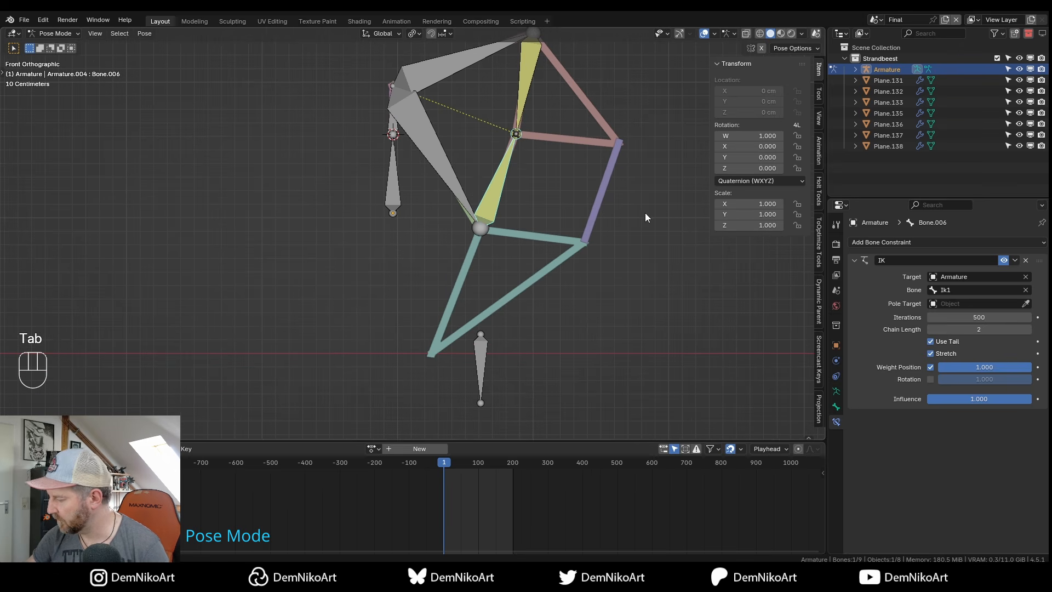
click(470, 364)
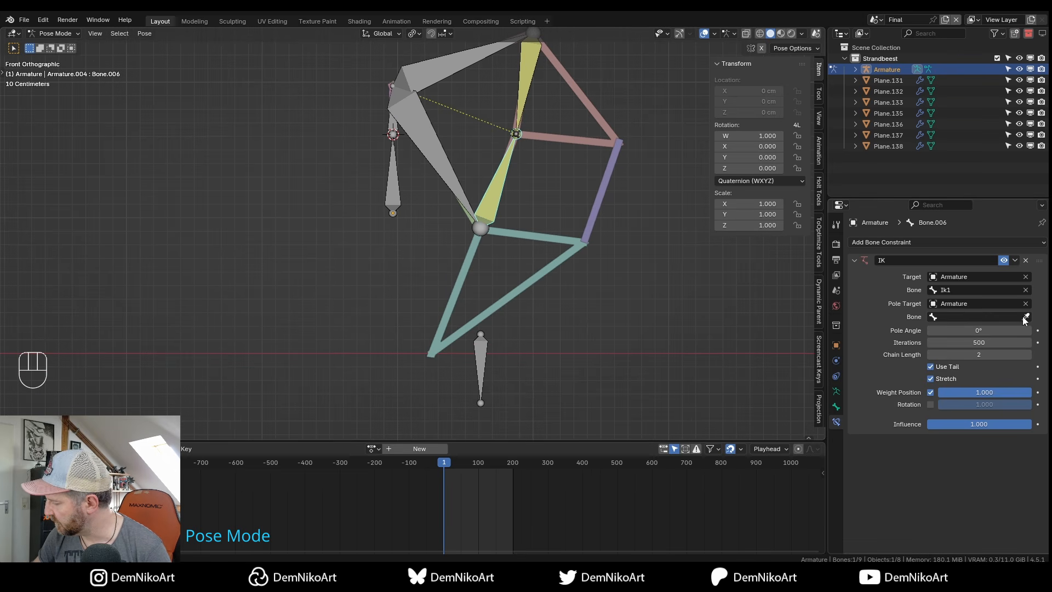
click(482, 358)
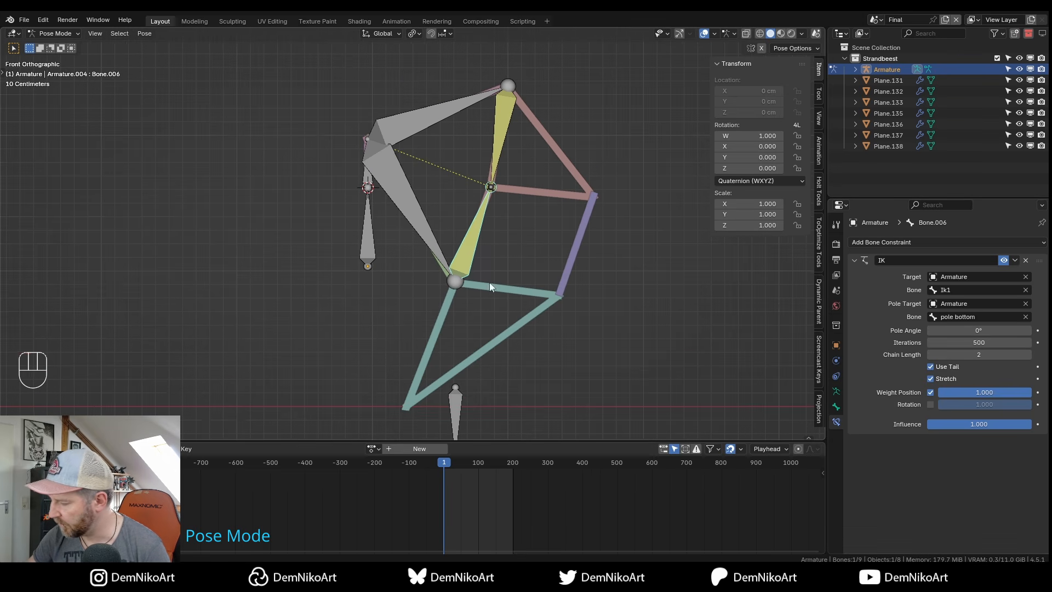
click(394, 215)
key(r)
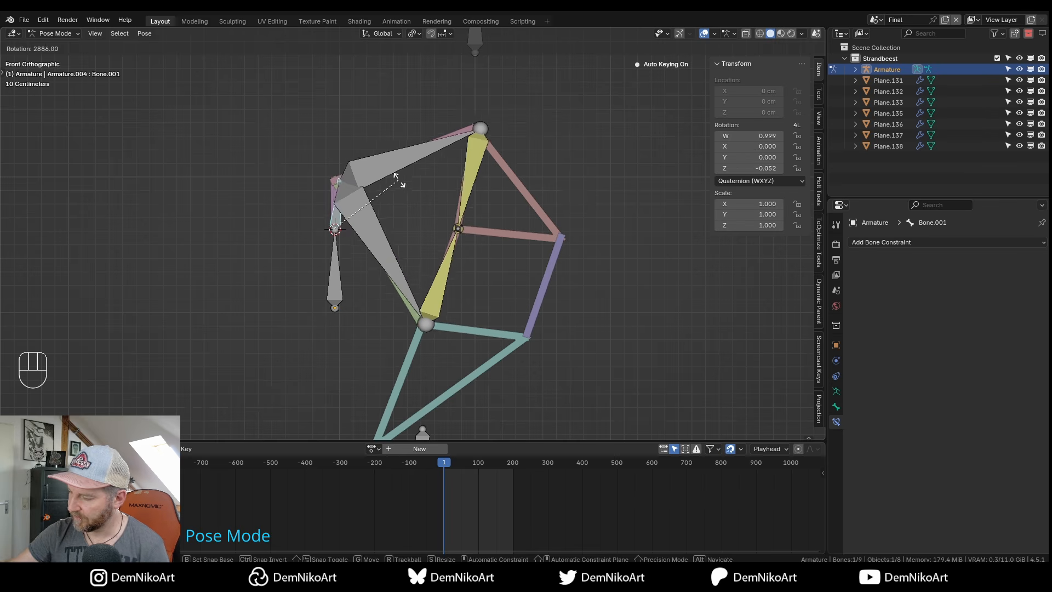
Cancel the test rotation, return the armature to Object Mode and save Strandbeest_tut_YT_v01.blend.
key(Escape)
key(ctrl+Tab)
key(ctrl+s)
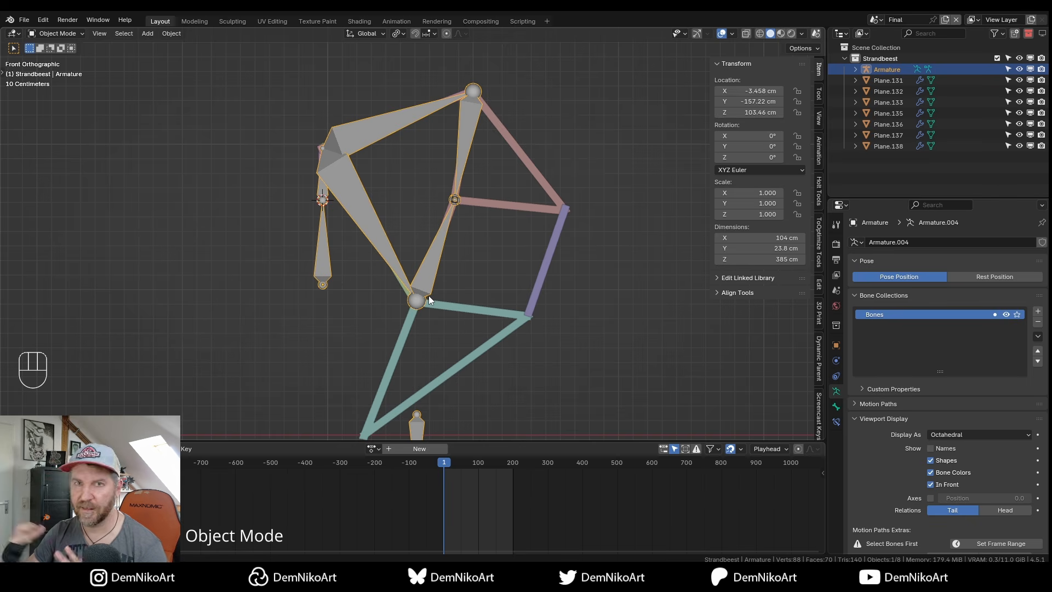
scroll(463, 280, down, 1)
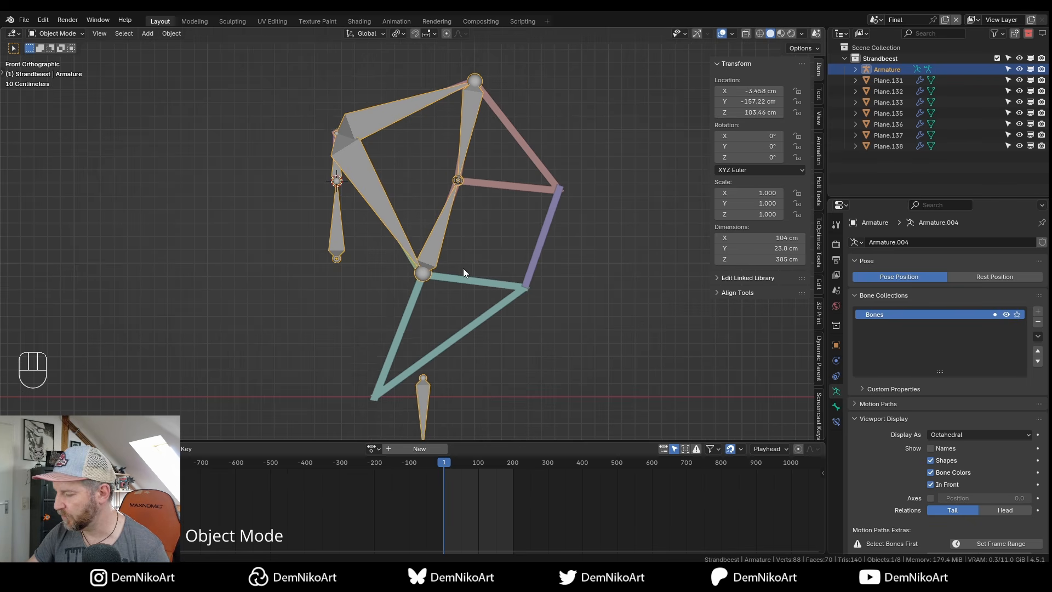
Set the armature's viewport bone display to Stick.
click(958, 435)
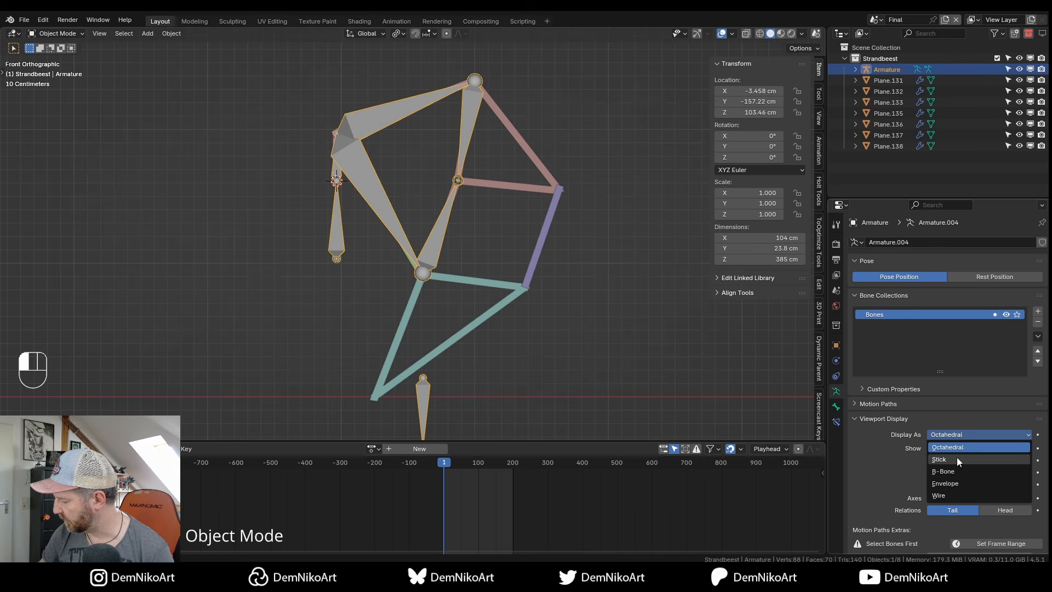
click(957, 458)
scroll(423, 264, up, 5)
Select Plane.131, then the armature in Pose Mode with Bone.001 active, and call up Ctrl+P parenting.
middle_drag(463, 294, 458, 305)
alt+middle_drag(440, 212, 408, 182)
middle_drag(372, 170, 374, 199)
click(370, 210)
middle_drag(374, 199, 441, 232)
scroll(422, 237, up, 1)
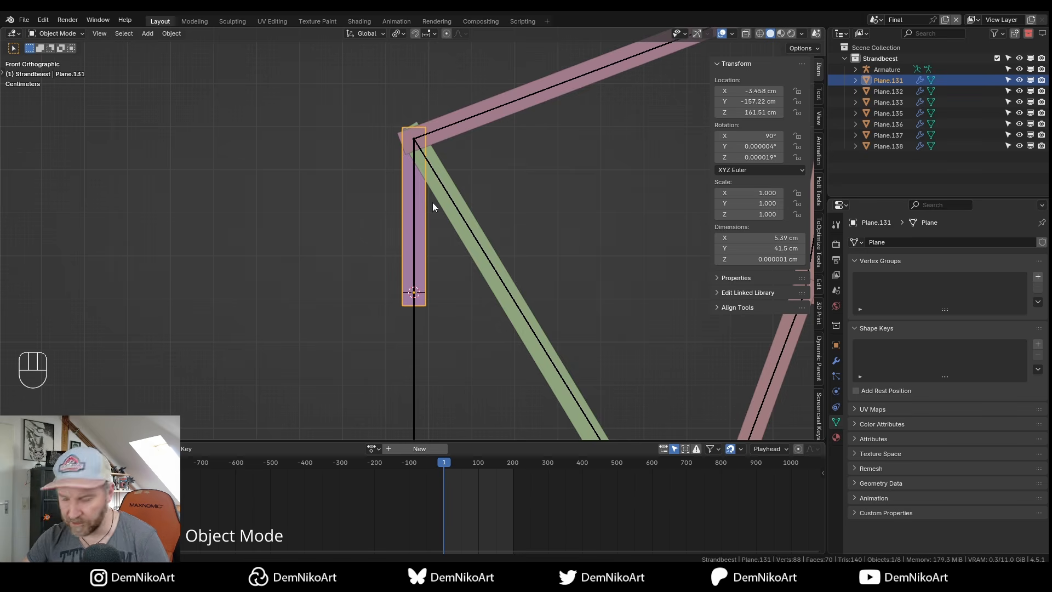
shift+click(414, 219)
middle_drag(423, 224, 416, 202)
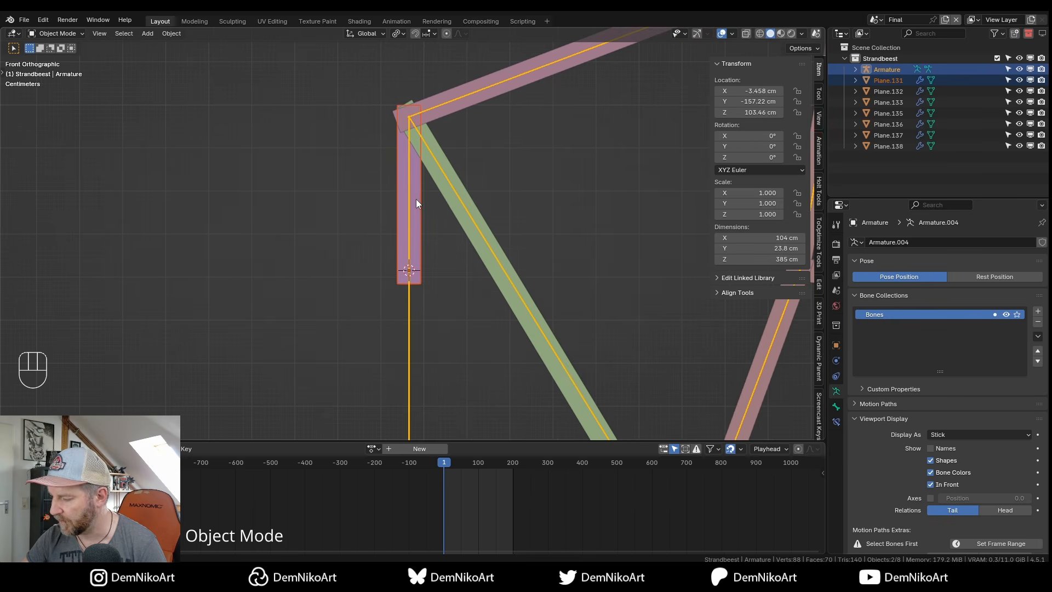
key(ctrl+Tab)
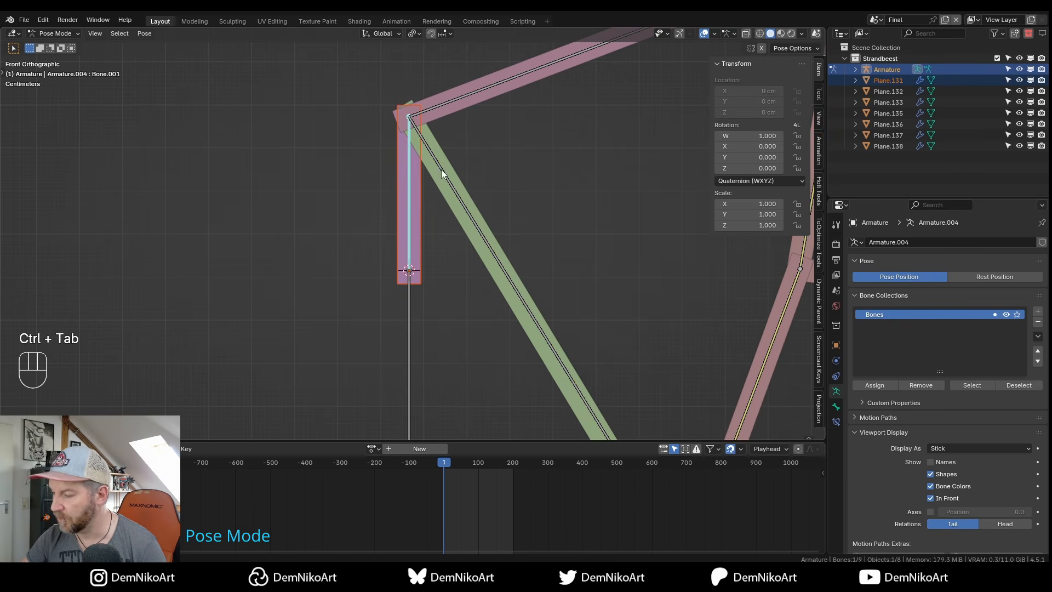
click(408, 172)
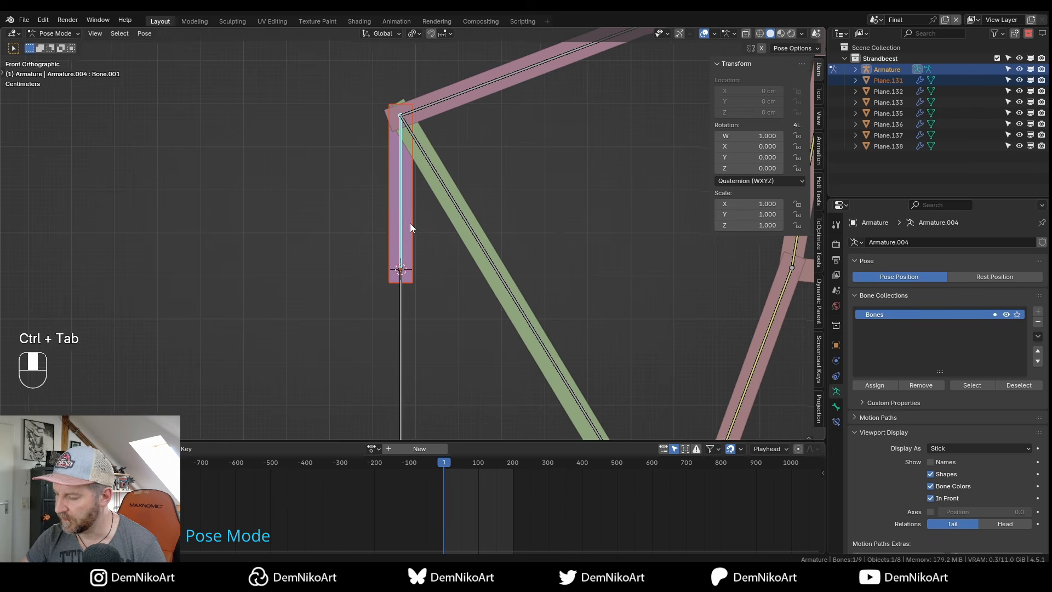
key(ctrl+p)
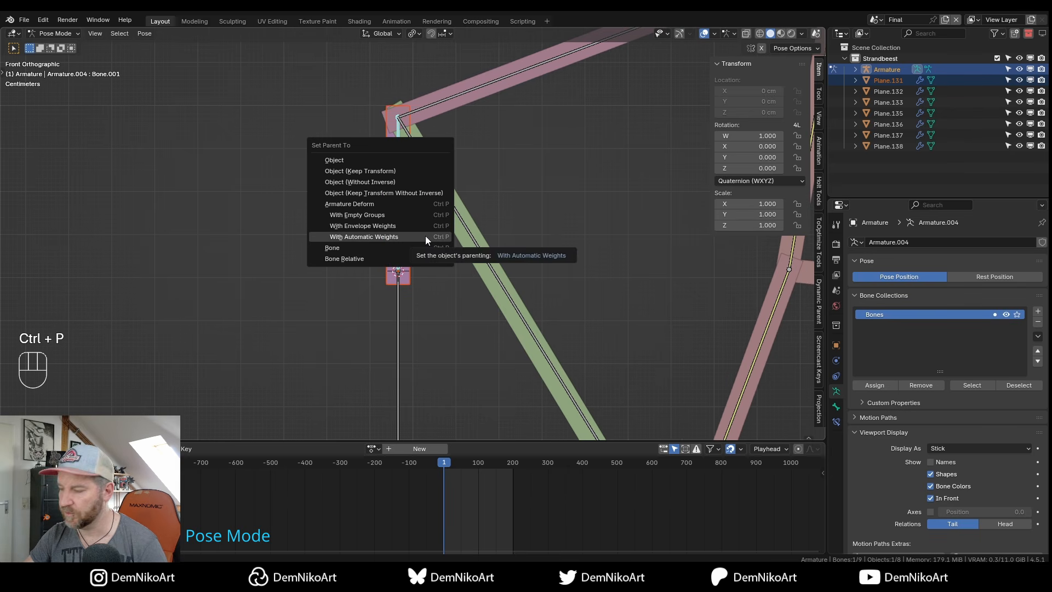
Parent Plane.131 to Bone.001 with Bone parenting, test with a cancelled rotation, then return to Object Mode.
click(358, 248)
key(ctrl+Tab)
key(ctrl+Tab)
key(r)
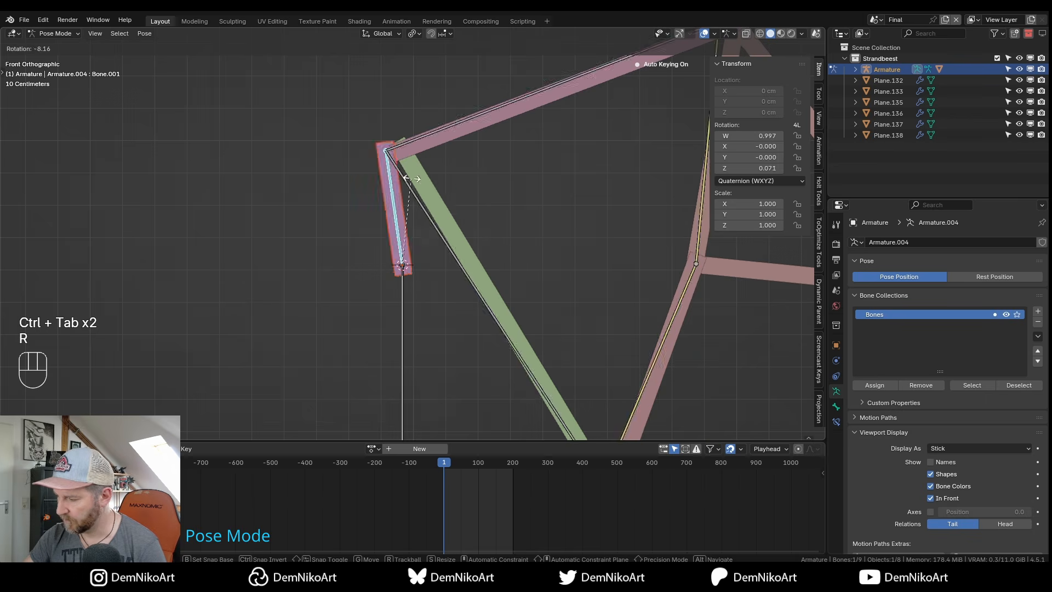
key(Escape)
scroll(447, 171, down, 2)
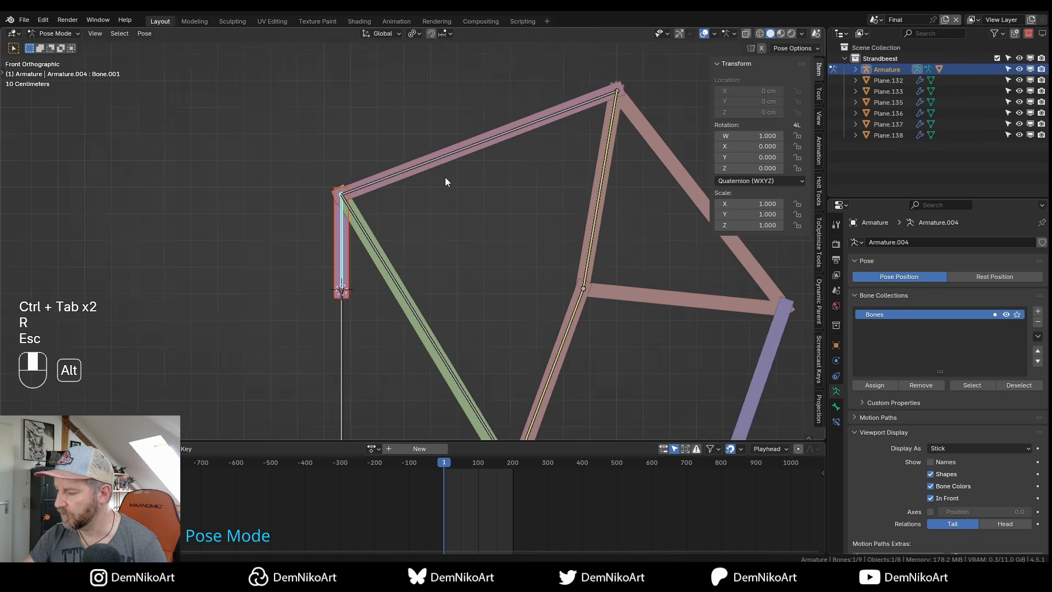
scroll(537, 282, down, 2)
shift+middle_drag(482, 322, 442, 259)
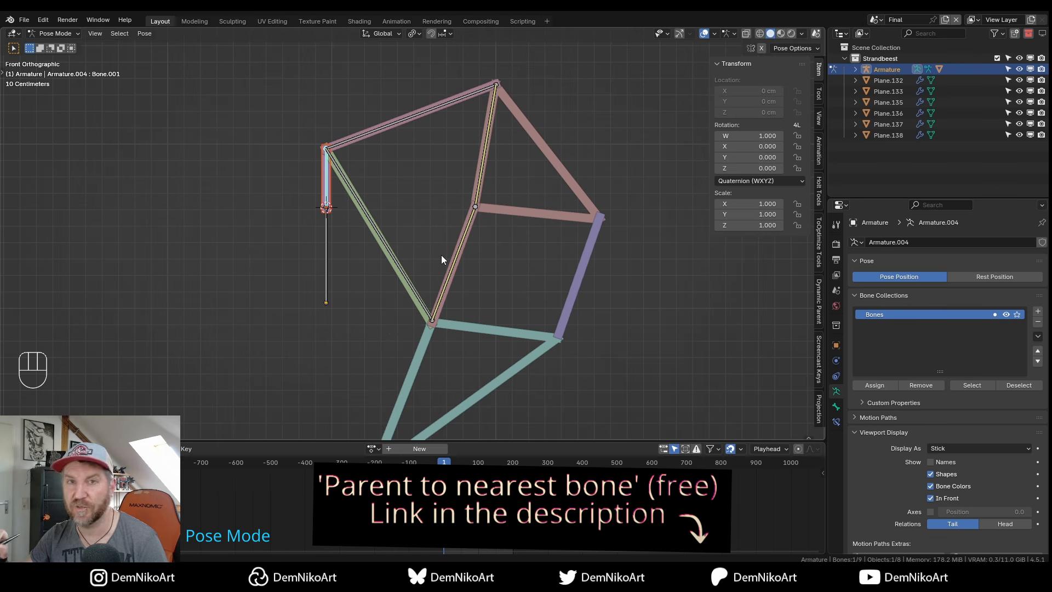
shift+middle_drag(442, 255, 448, 259)
key(ctrl+Tab)
alt+right_drag(442, 251, 450, 222)
alt+middle_drag(448, 199, 449, 219)
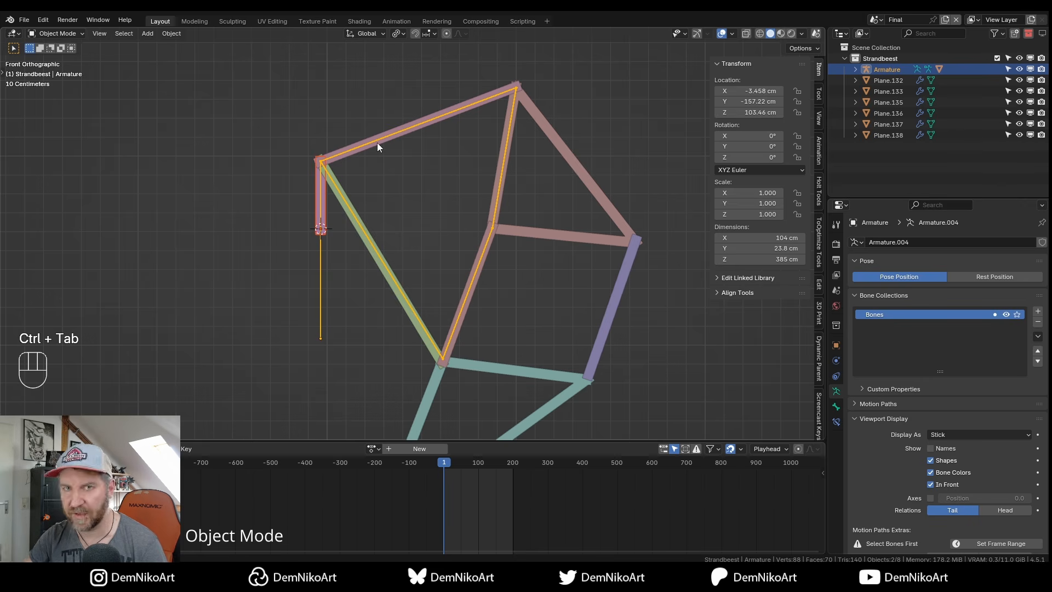
Parent Plane.138, Plane.132, the lower bar and the triangle plate to the armature's nearest bones.
click(384, 245)
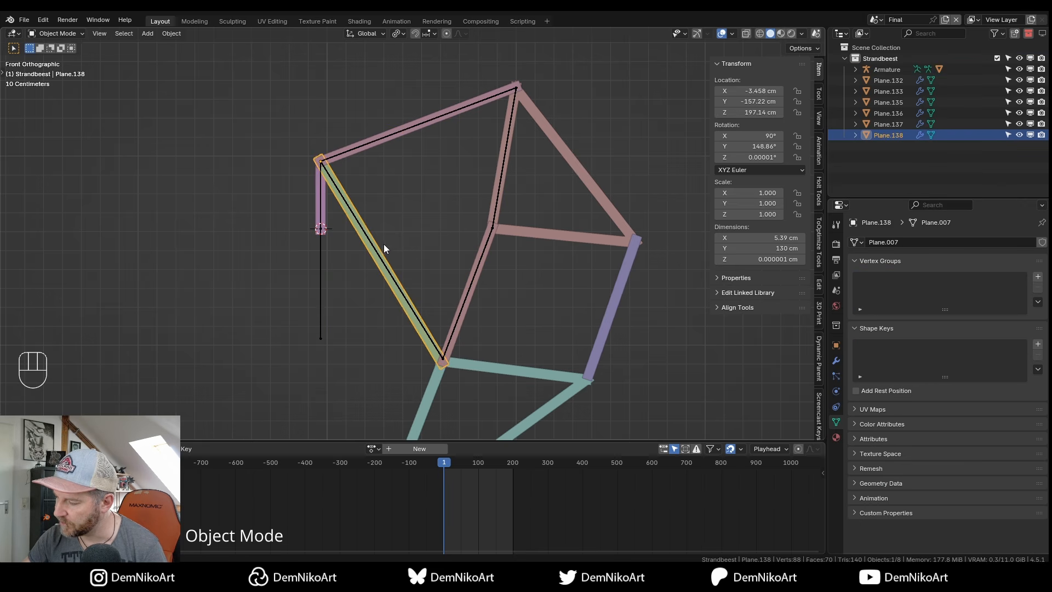
shift+click(433, 122)
shift+click(485, 266)
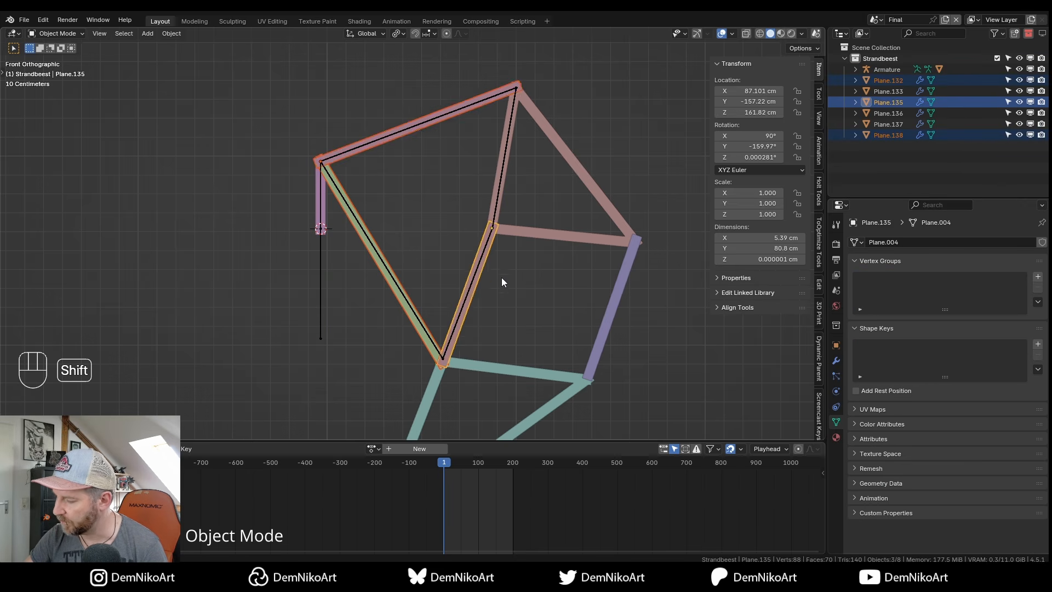
alt+scroll(505, 253, up, 2)
shift+click(593, 77)
shift+middle_drag(532, 171, 509, 198)
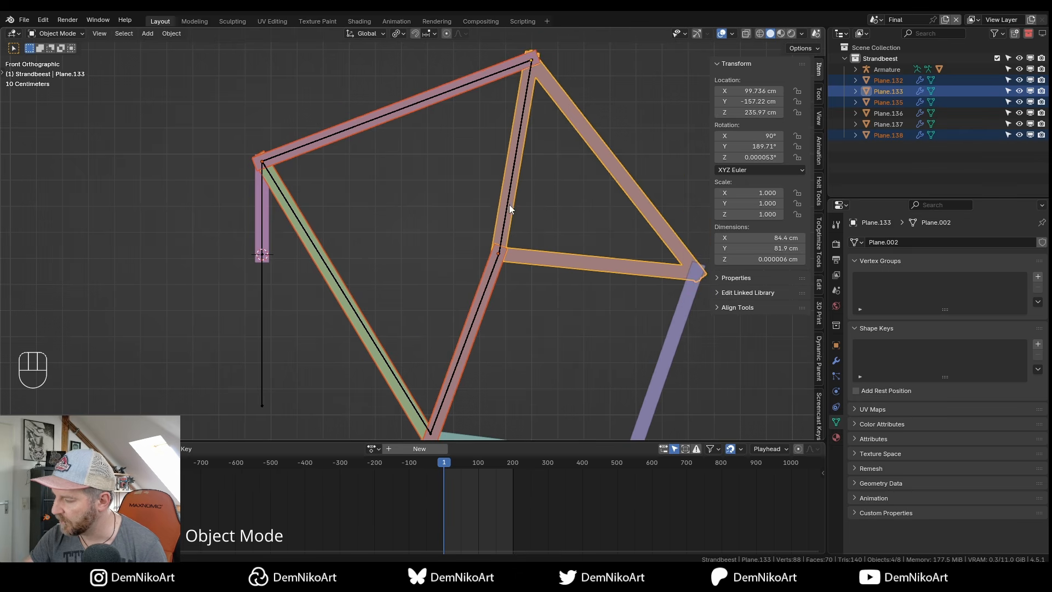
shift+click(509, 189)
right_click(508, 173)
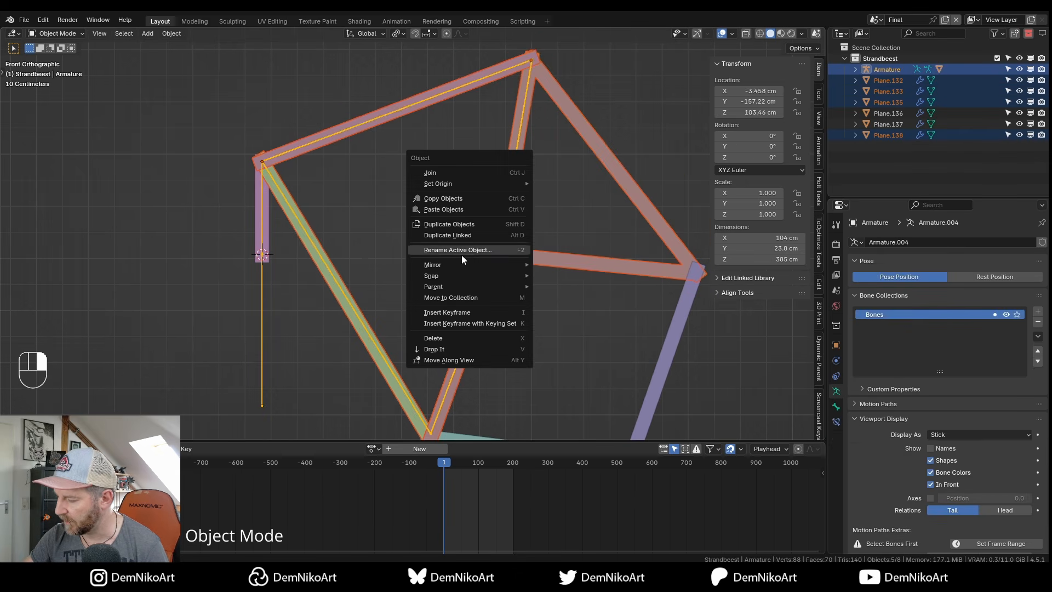
mouse_move(456, 285)
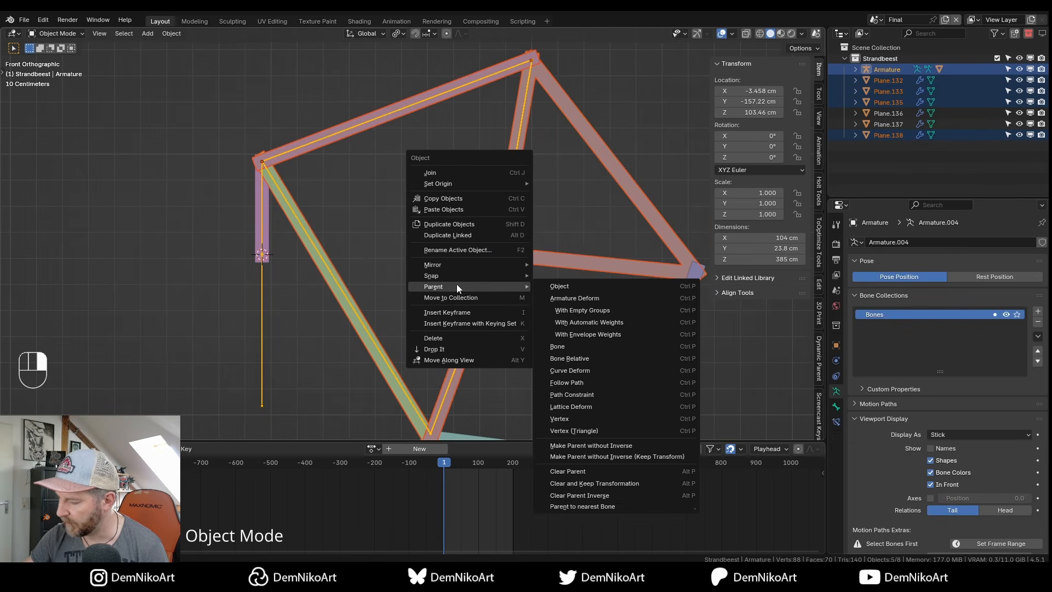
click(597, 506)
Test the parented plates with a trial crank rotation in Pose Mode, then return to Object Mode.
alt+scroll(498, 199, down, 3)
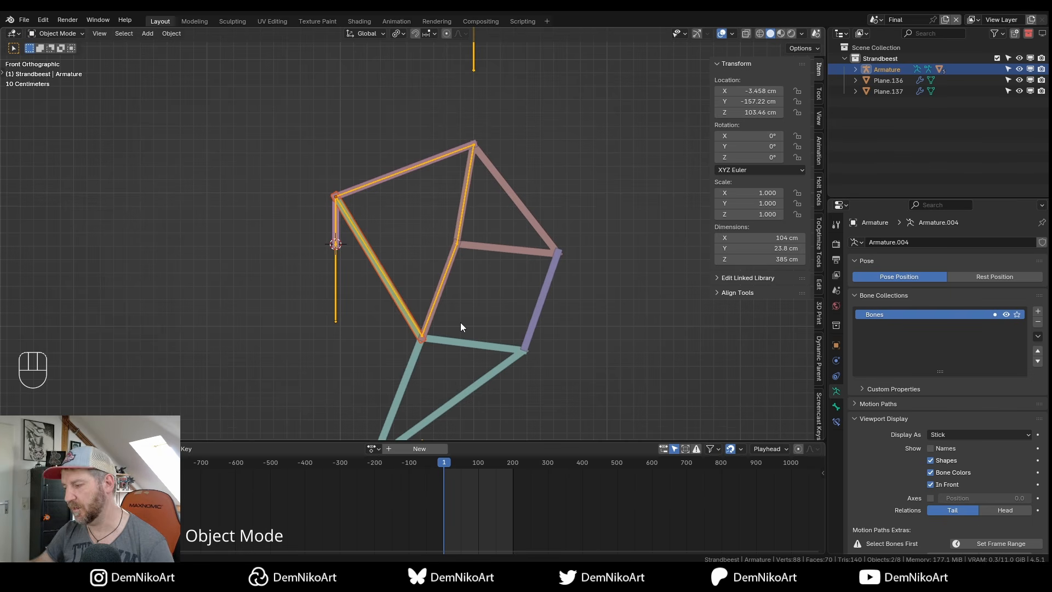
alt+scroll(452, 265, up, 1)
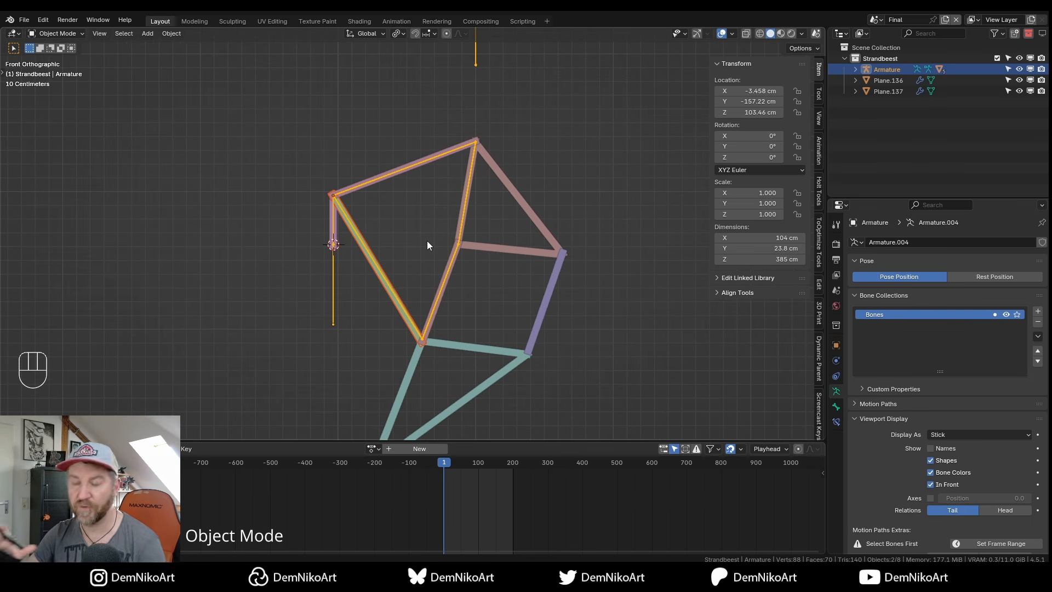
key(ctrl+Tab)
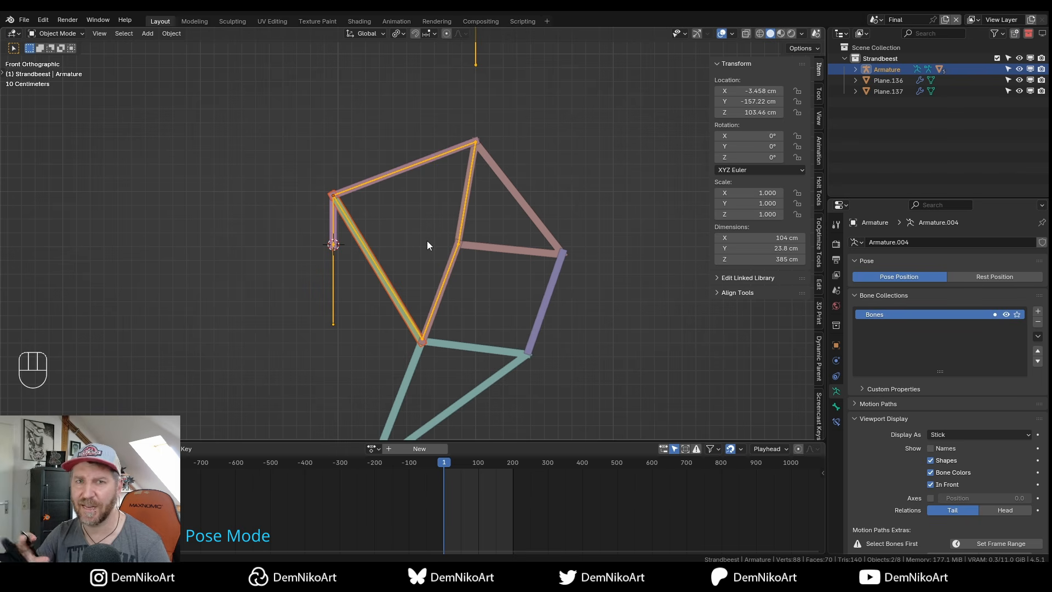
alt+scroll(428, 245, up, 1)
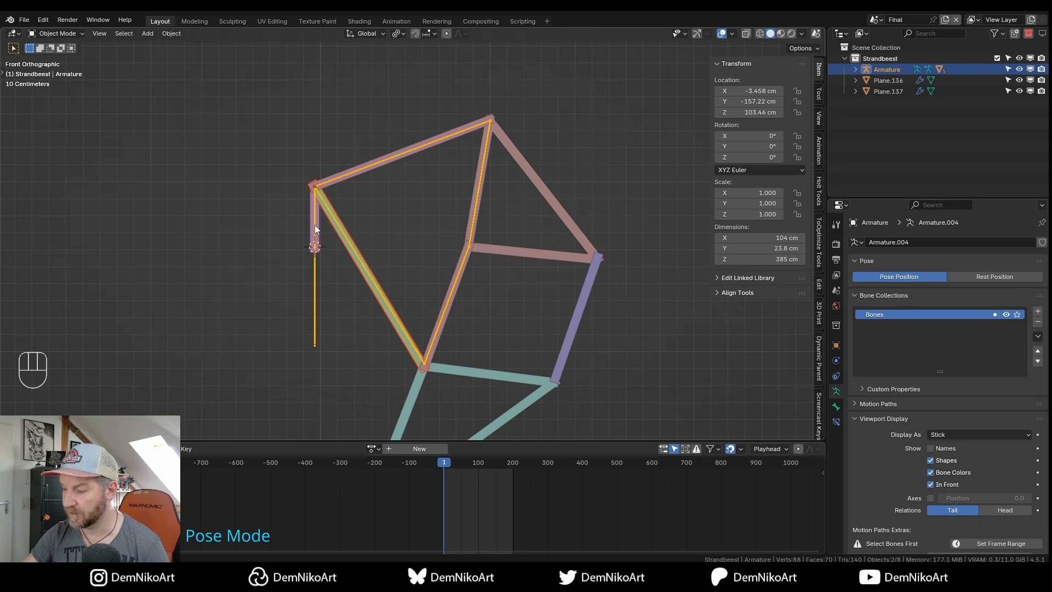
key(ctrl+Tab)
key(r)
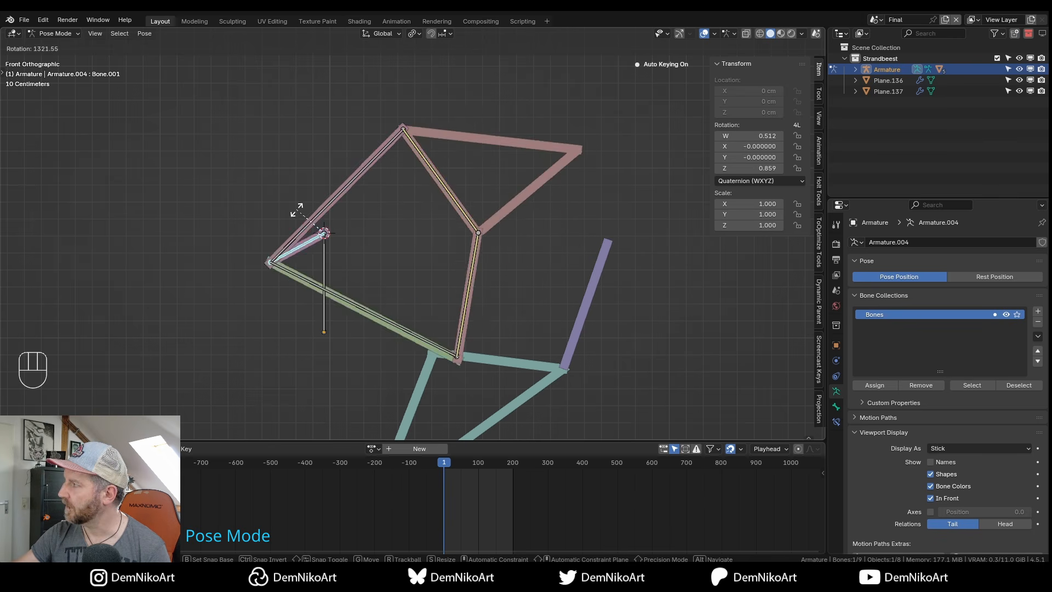
alt+scroll(378, 220, down, 2)
key(Escape)
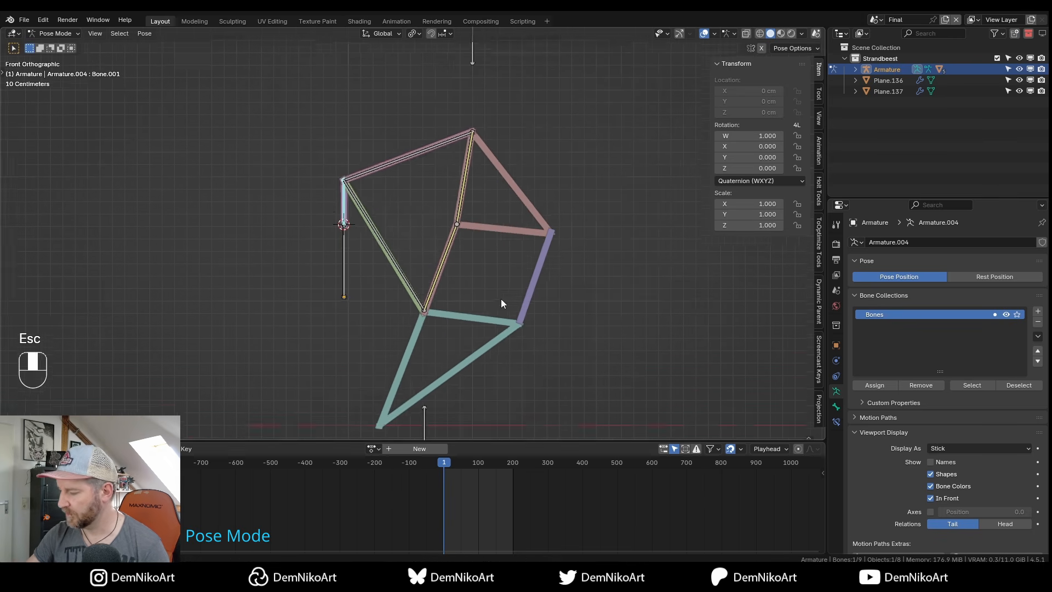
middle_drag(504, 283, 530, 290)
key(ctrl+Tab)
Select the still-unparented purple bar and teal triangle plates.
click(534, 295)
shift+click(501, 306)
middle_drag(518, 342, 501, 328)
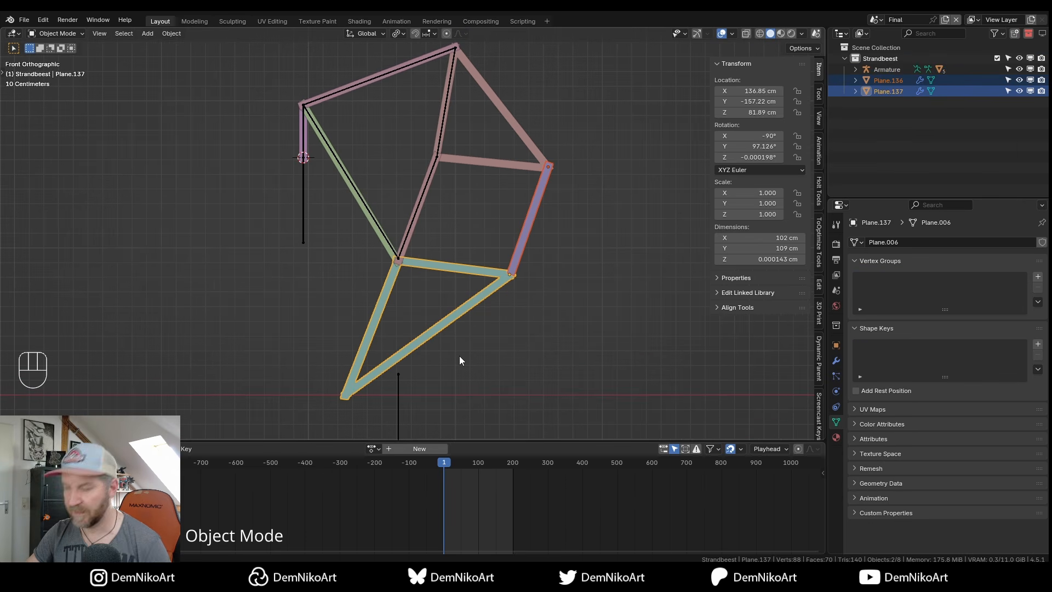
click(543, 181)
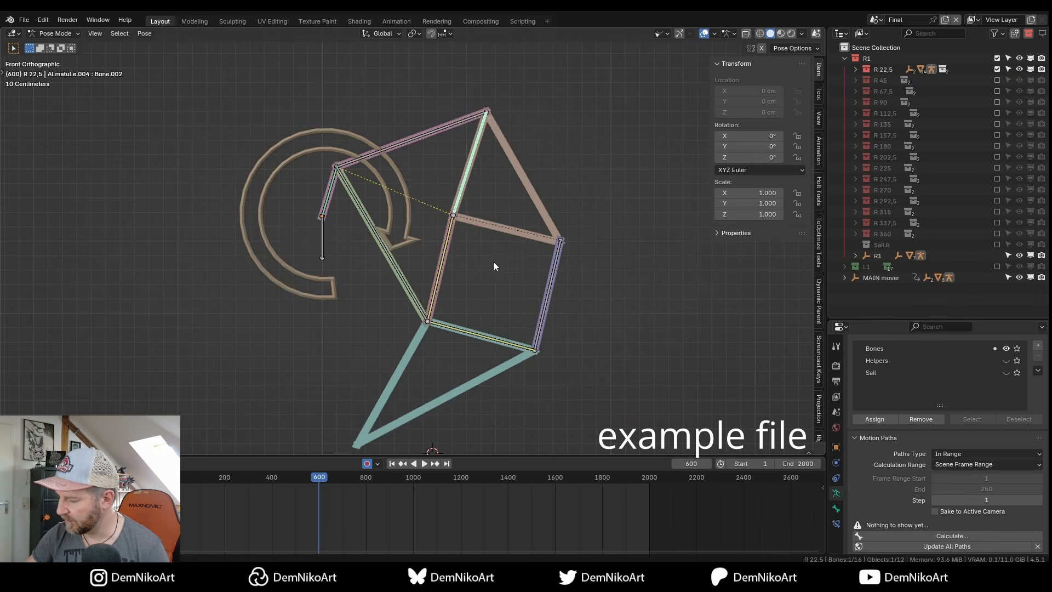
key(space)
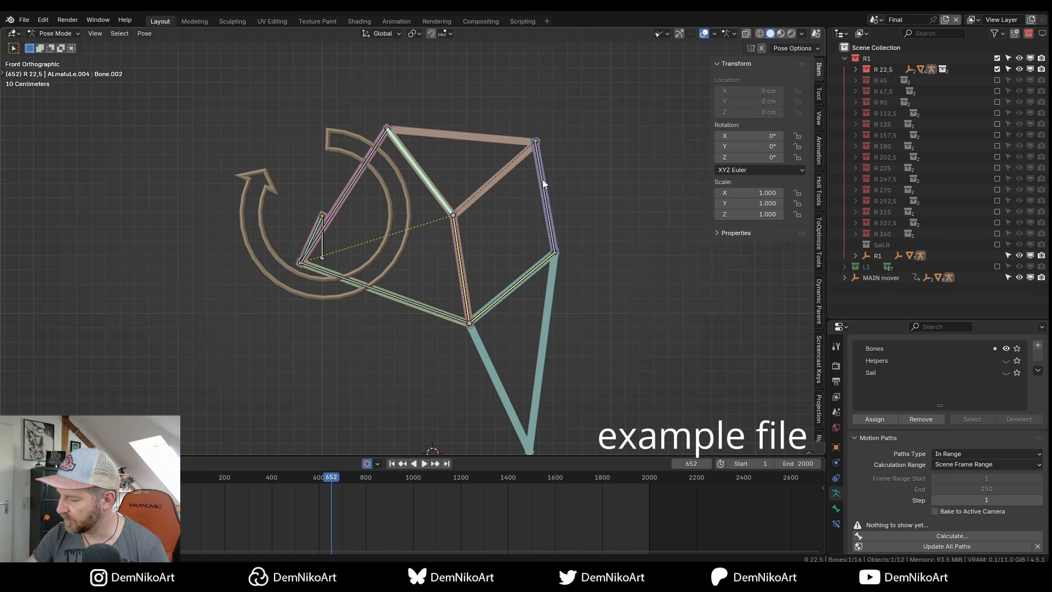
key(space)
key(space)
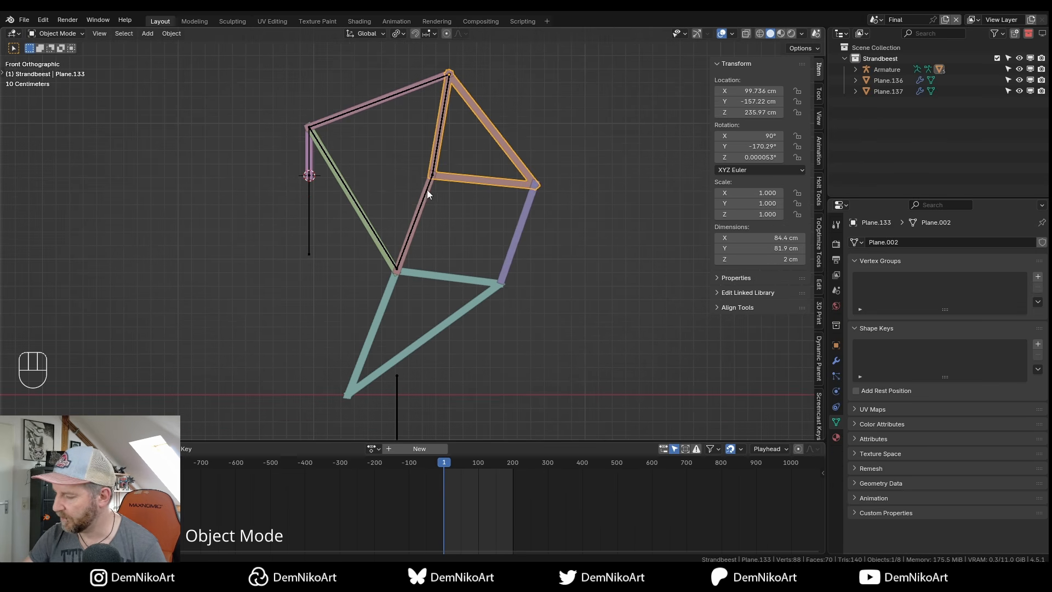
Snap the 3D cursor to the top joint of the purple bar.
click(426, 190)
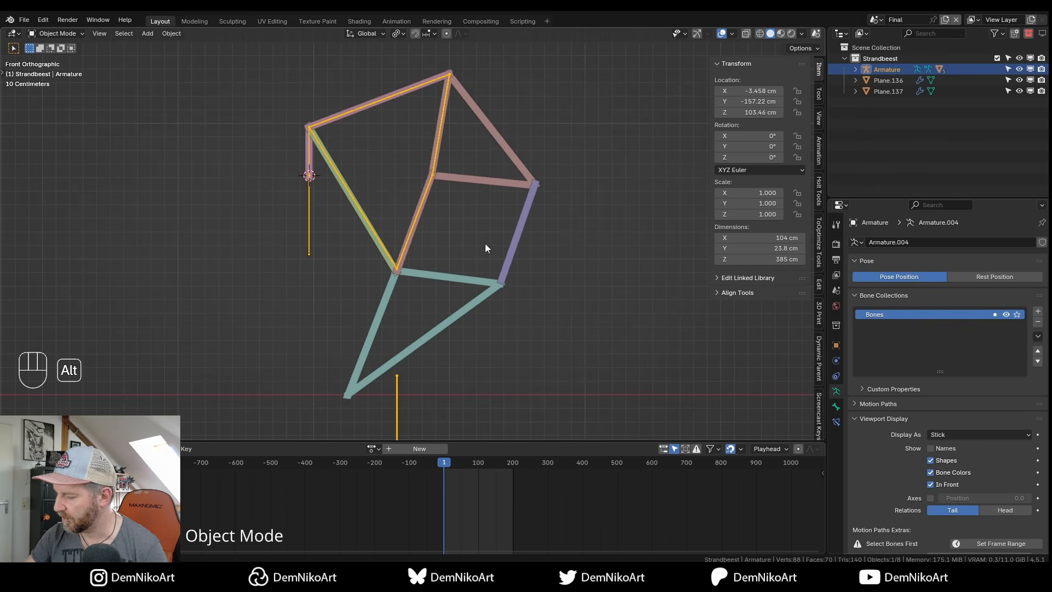
scroll(486, 245, up, 1)
key(Tab)
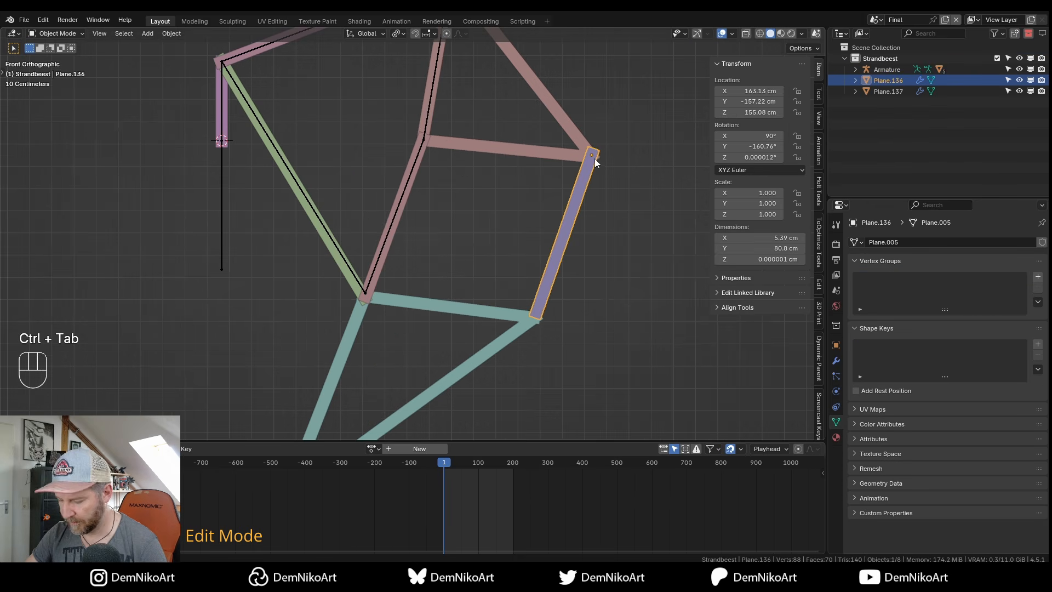
key(shift+s)
click(591, 172)
shift+middle_drag(589, 169, 563, 179)
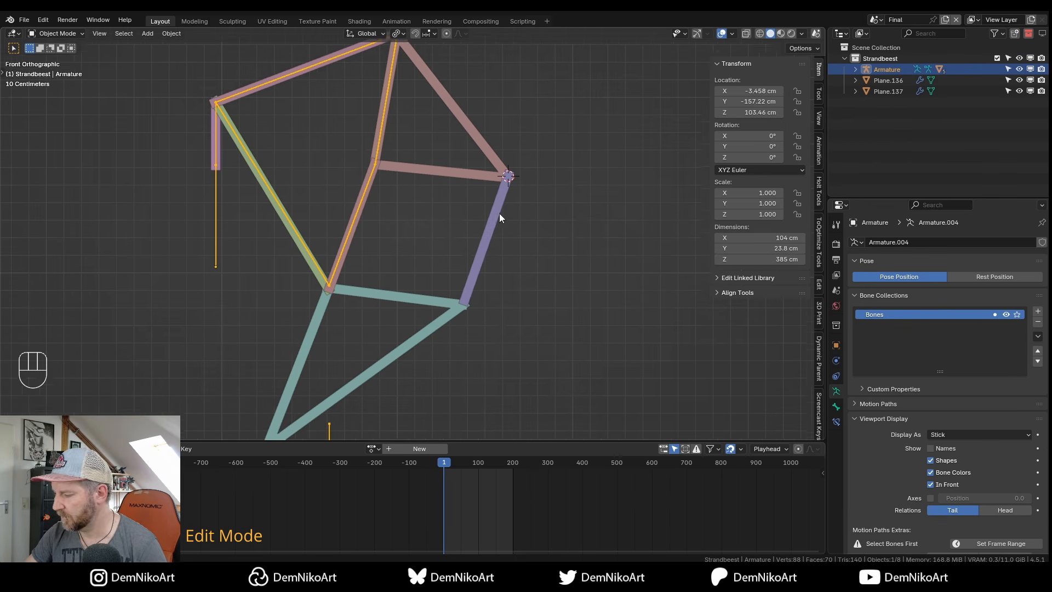
Set bone display to Octahedral and add a new bone at the 3D cursor in Edit Mode.
key(Tab)
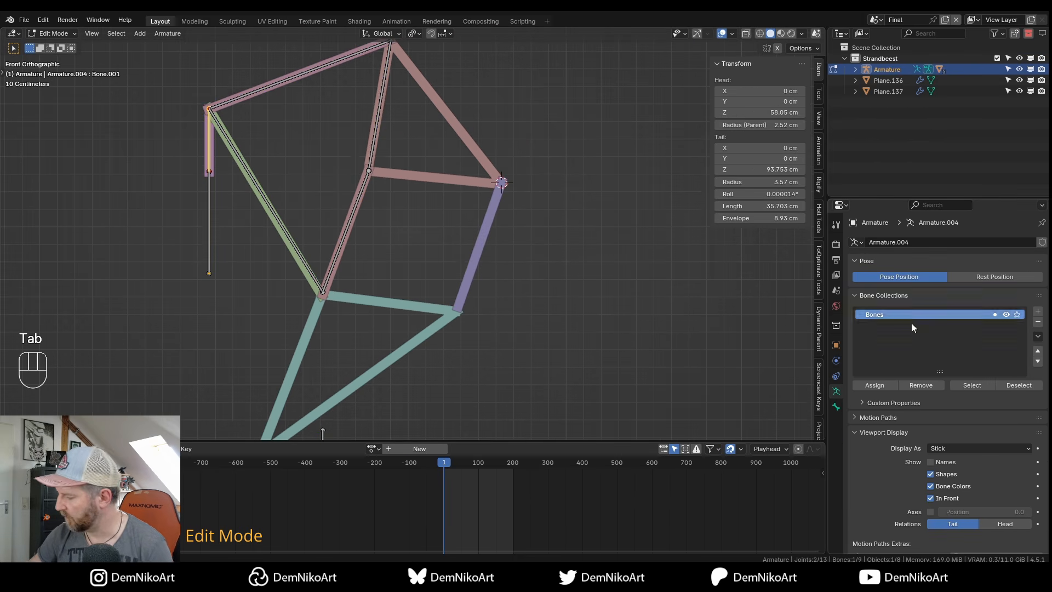
click(948, 448)
click(962, 461)
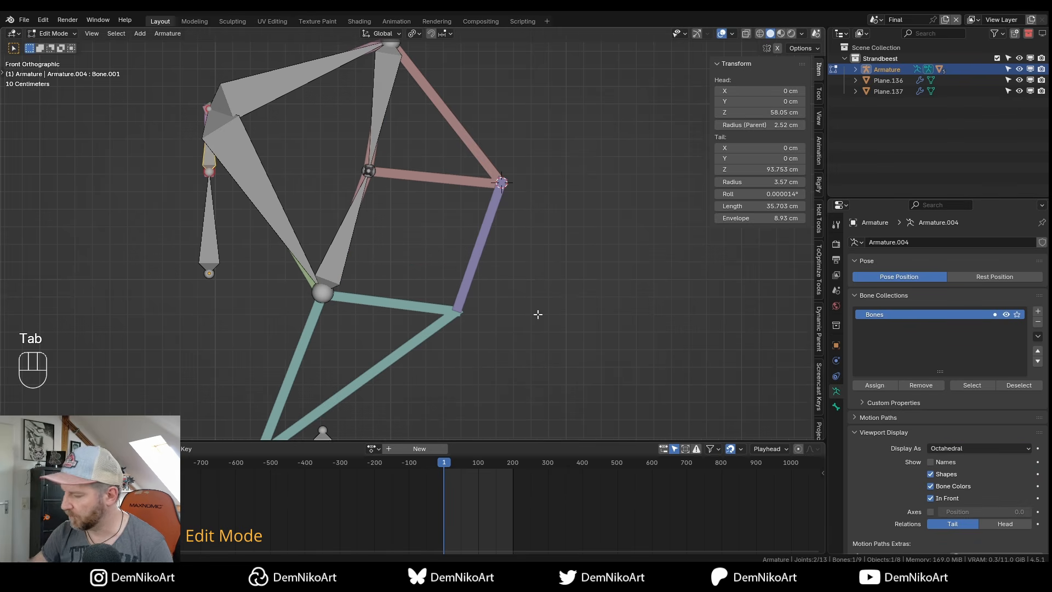
shift+middle_drag(471, 214, 503, 226)
shift+middle_drag(500, 190, 510, 218)
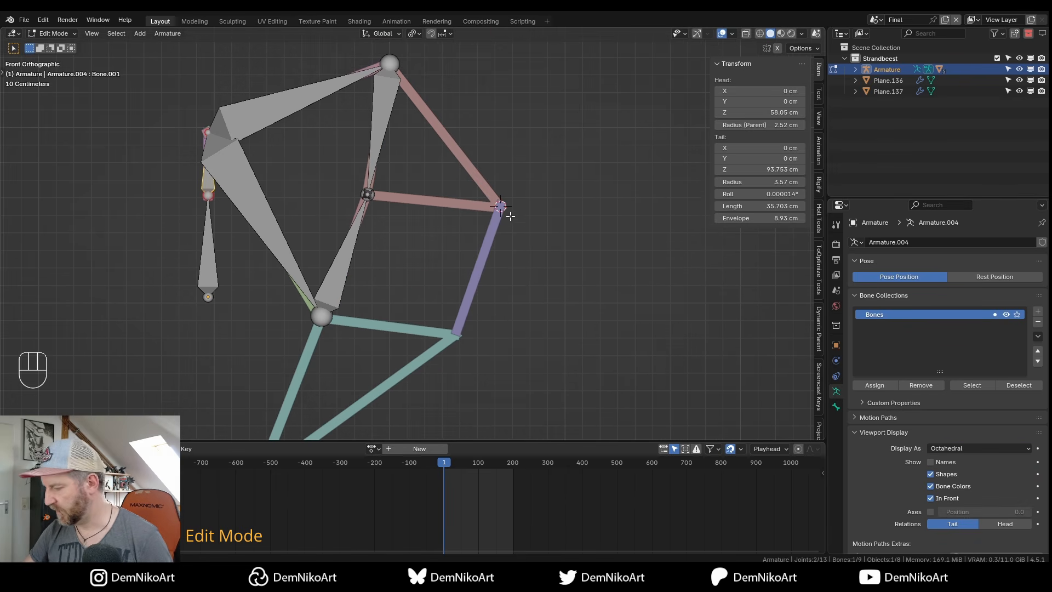
key(shift+a)
shift+middle_drag(510, 127, 507, 161)
Move the new bone's tail to the purple bar's bottom end and extrude a bone to the knee joint.
shift+middle_drag(511, 97, 524, 84)
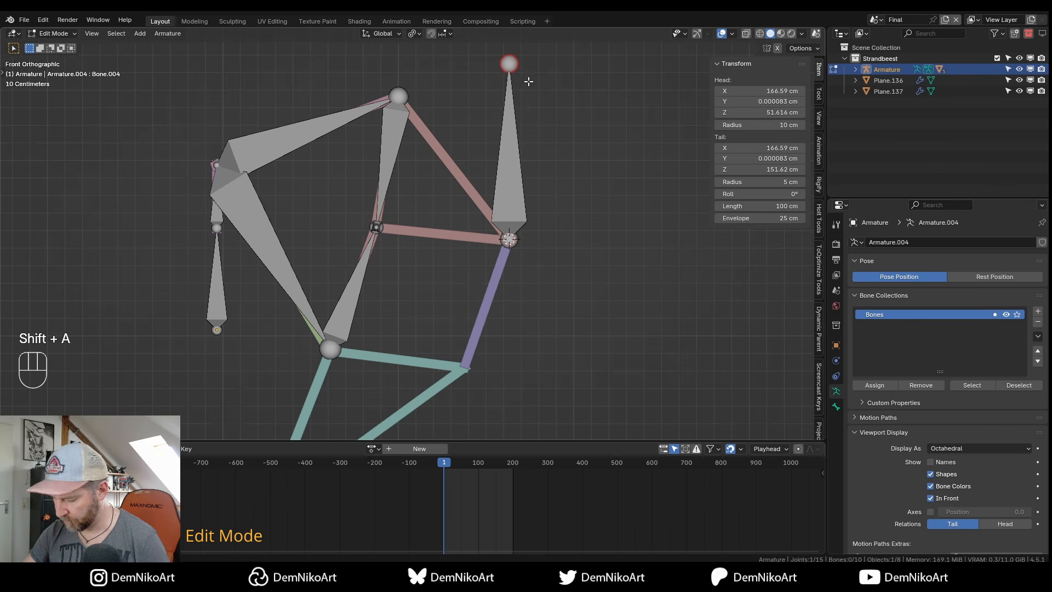
key(g)
click(475, 376)
shift+middle_drag(475, 376, 537, 360)
key(e)
click(446, 351)
middle_drag(430, 345, 435, 325)
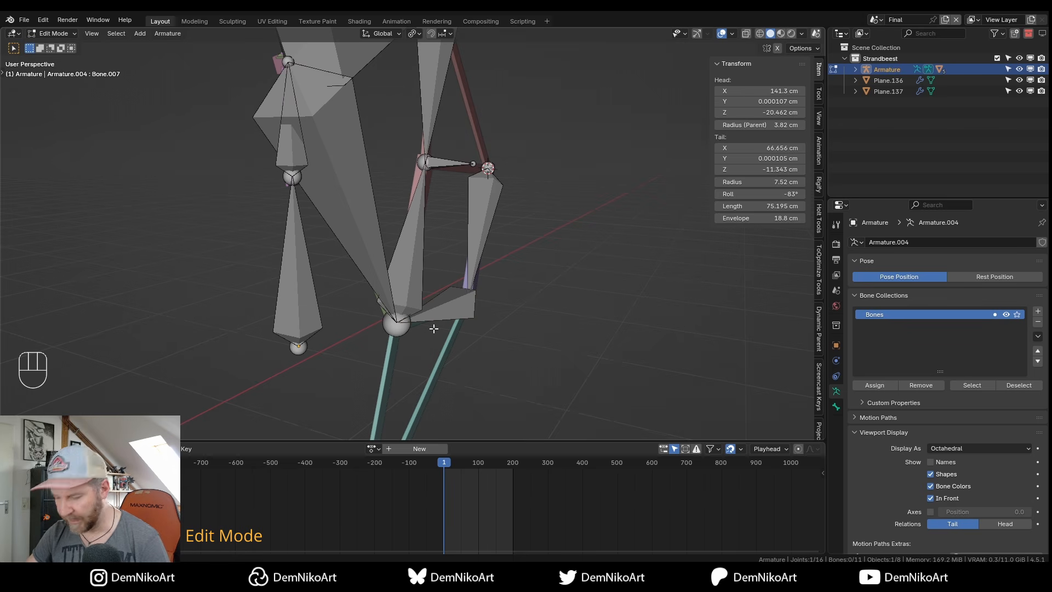
Extrude a short 20.9 cm bone along Y and clear its parent so it stands detached.
key(e)
key(x)
key(y)
click(474, 339)
alt+middle_drag(473, 337, 458, 286)
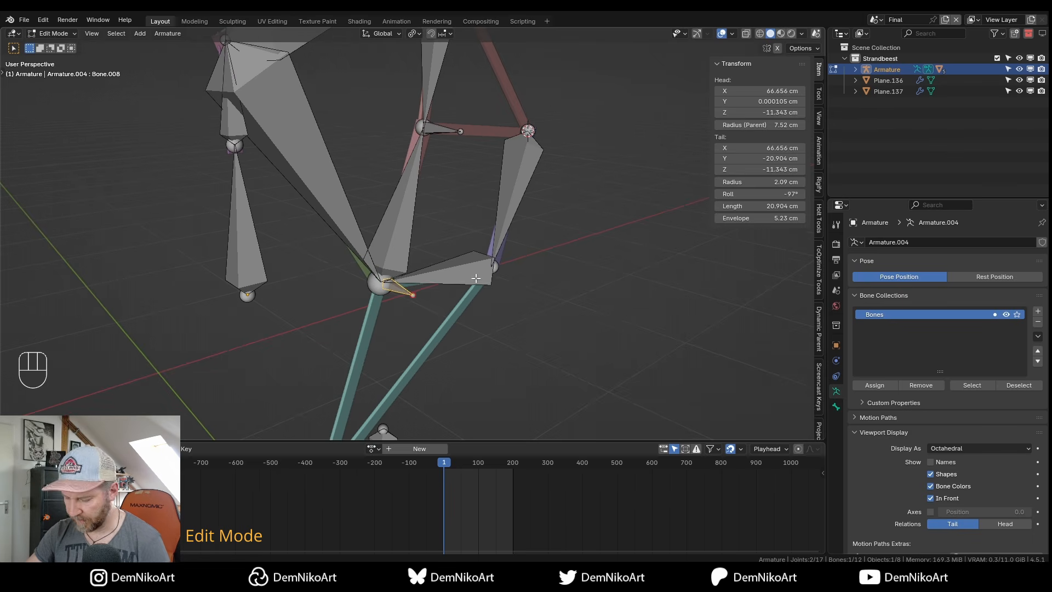
key(alt+p)
click(477, 290)
key(g)
shift+middle_drag(403, 306, 459, 287)
key(Escape)
scroll(454, 314, up, 1)
key(ctrl+Tab)
Add an IK constraint to the lower new bone targeting the small bone via Shift+I To Active Bone.
click(459, 351)
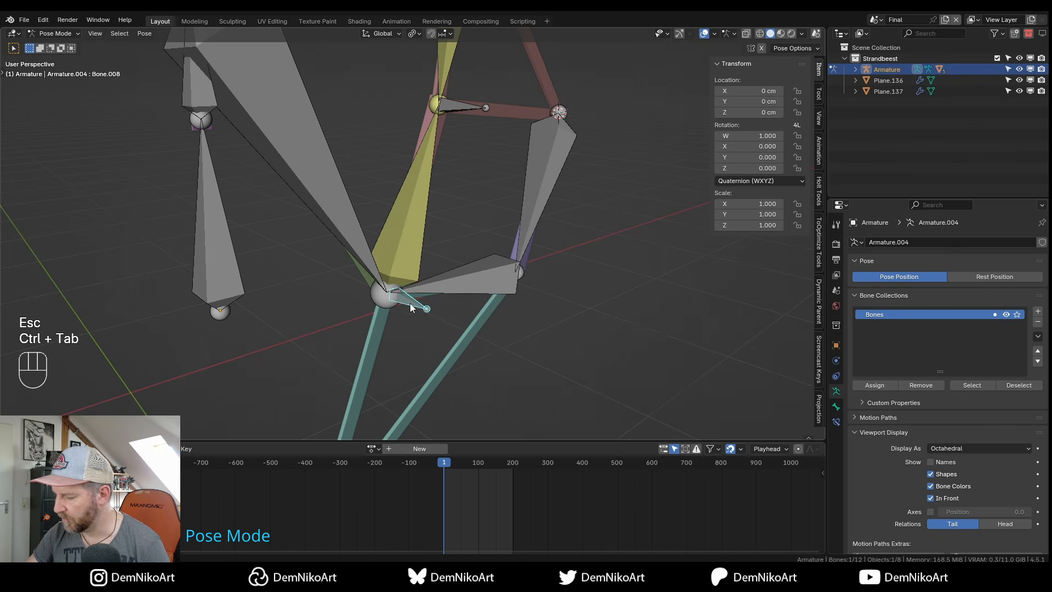
shift+click(469, 278)
key(shift+i)
click(468, 283)
middle_drag(468, 283, 507, 270)
Switch to front view, return the armature to Edit Mode and select the purple bar bone.
middle_drag(515, 183, 453, 283)
click(529, 201)
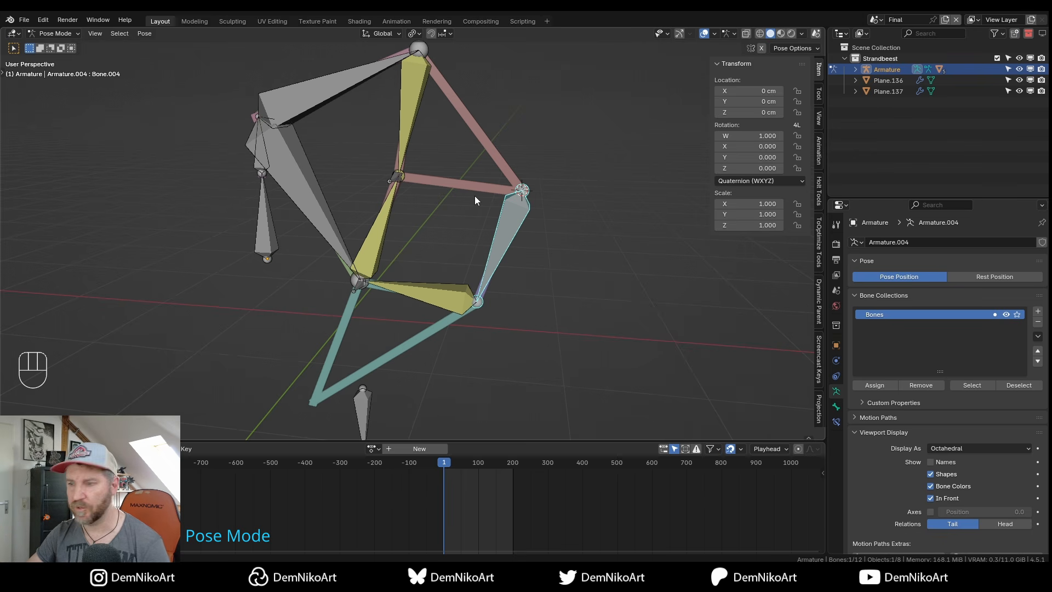
key(KP_1)
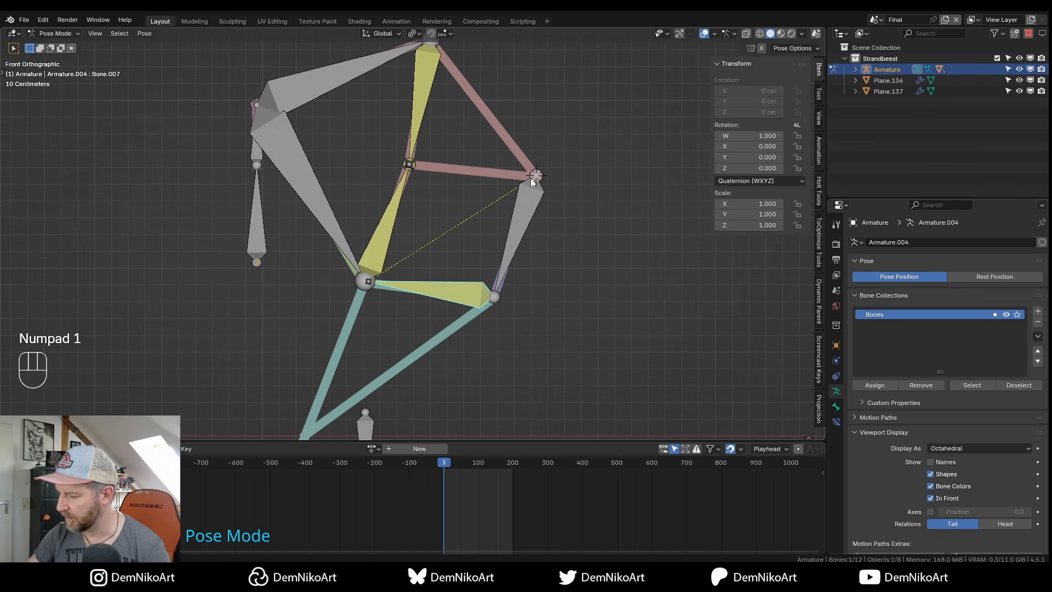
key(Tab)
shift+middle_drag(485, 225, 521, 249)
click(496, 263)
Parent the purple bar bone to the upper vertical bone with Keep Offset.
shift+middle_drag(381, 142, 389, 152)
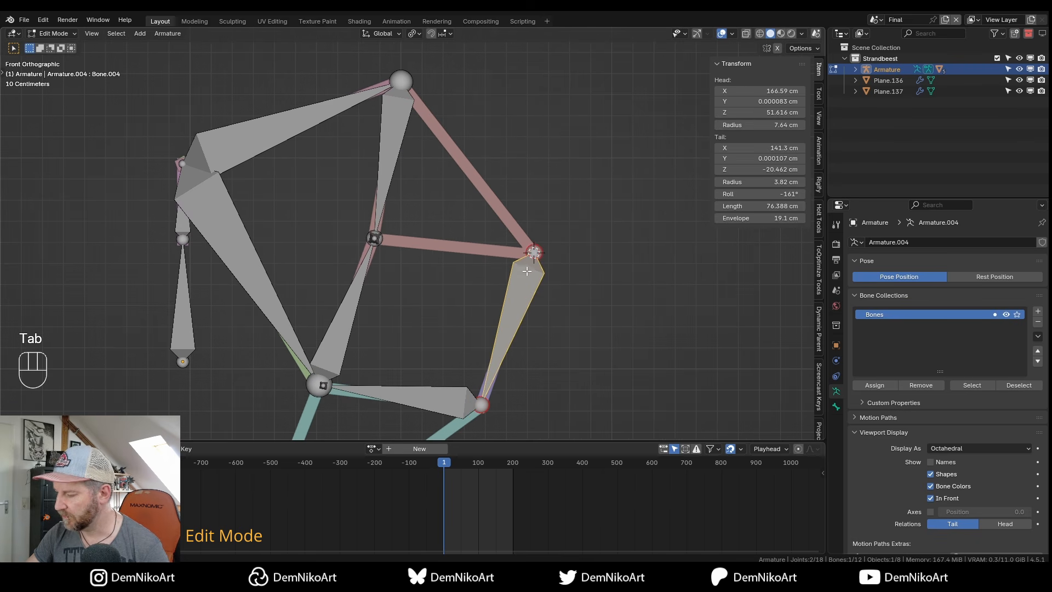
shift+click(391, 135)
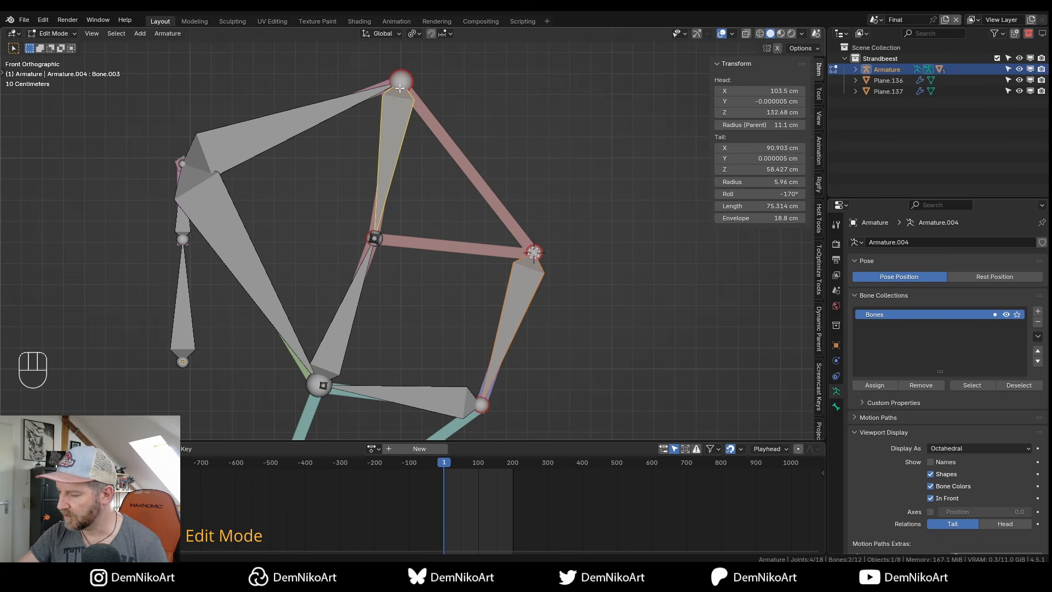
key(ctrl+p)
click(536, 270)
alt+middle_drag(432, 346, 496, 282)
Rename the small IK target bone to Ik2.
click(496, 282)
scroll(498, 324, up, 2)
shift+middle_drag(497, 324, 430, 277)
key(F2)
text(Ik2)
key(Return)
Parent Ik2 to the long diagonal bone with Keep Offset, then switch to Pose Mode.
shift+click(348, 200)
scroll(446, 204, down, 2)
key(ctrl+p)
click(448, 258)
scroll(507, 217, down, 2)
alt+middle_drag(506, 217, 461, 254)
key(Tab)
Inspect the leg rig by selecting the lower new bone, neighbouring bones and the purple bar bone.
click(466, 268)
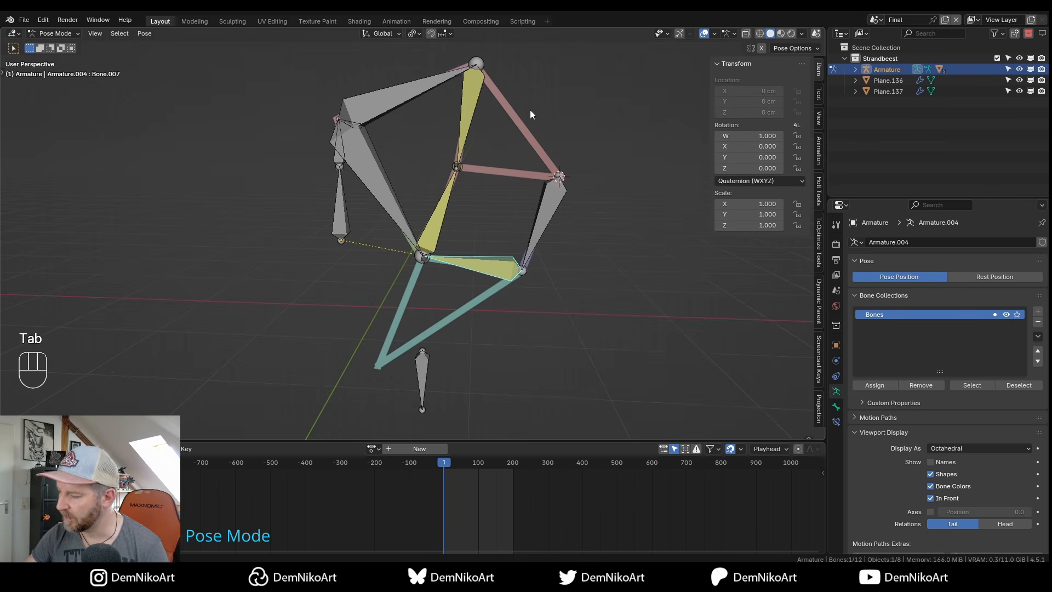
click(556, 192)
click(471, 103)
middle_drag(471, 104, 462, 214)
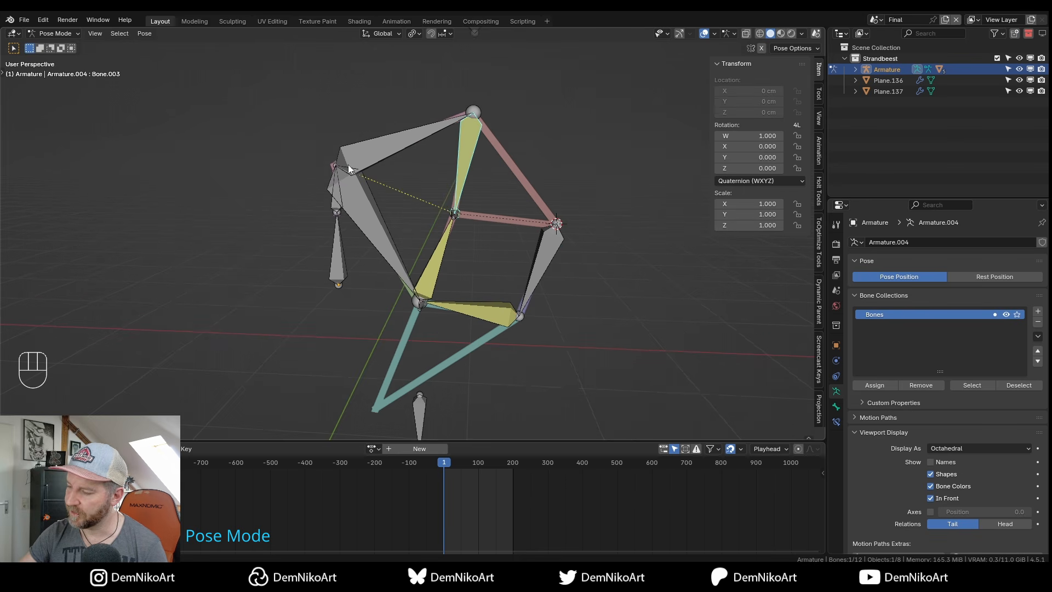
click(434, 304)
shift+click(524, 297)
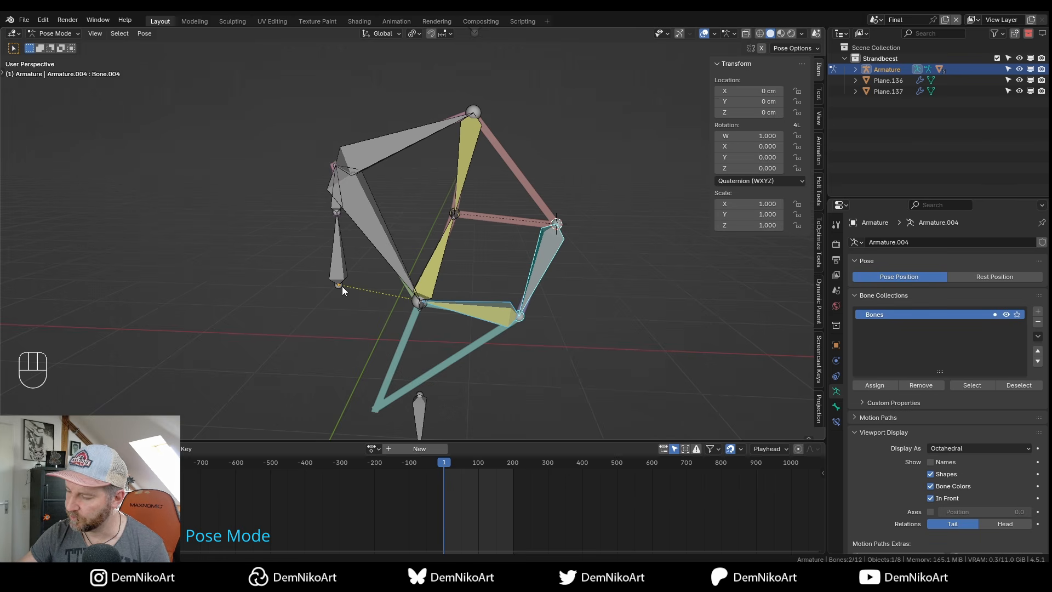
shift+middle_drag(351, 278, 356, 277)
key(ctrl+z)
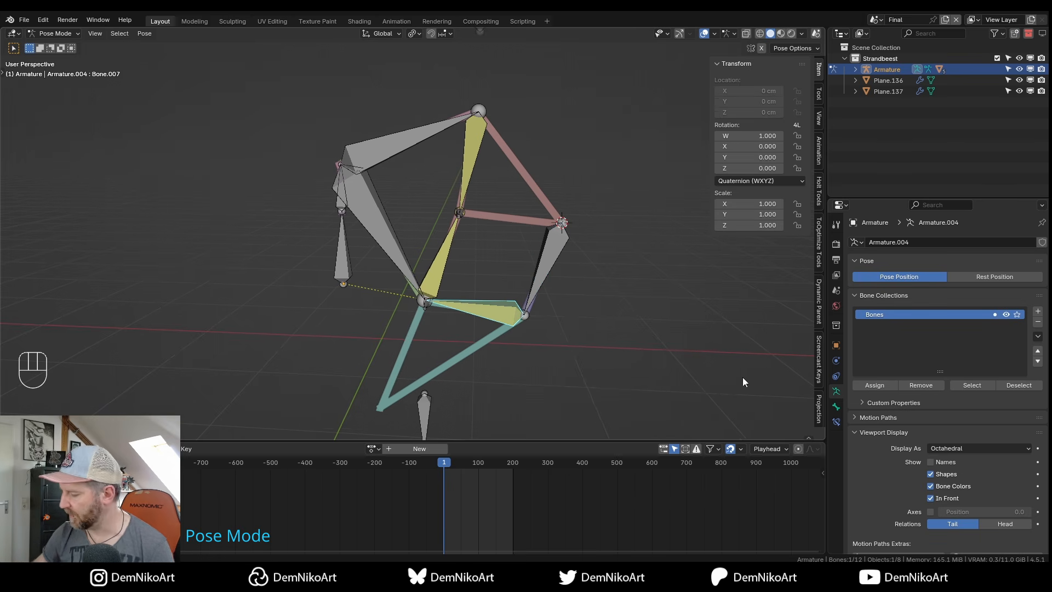
Test-move the small Ik2 bone to see how the IK chain follows, then cancel.
click(426, 307)
alt+drag(445, 317, 458, 354)
alt+right_drag(458, 354, 465, 311)
alt+middle_drag(465, 311, 449, 268)
key(g)
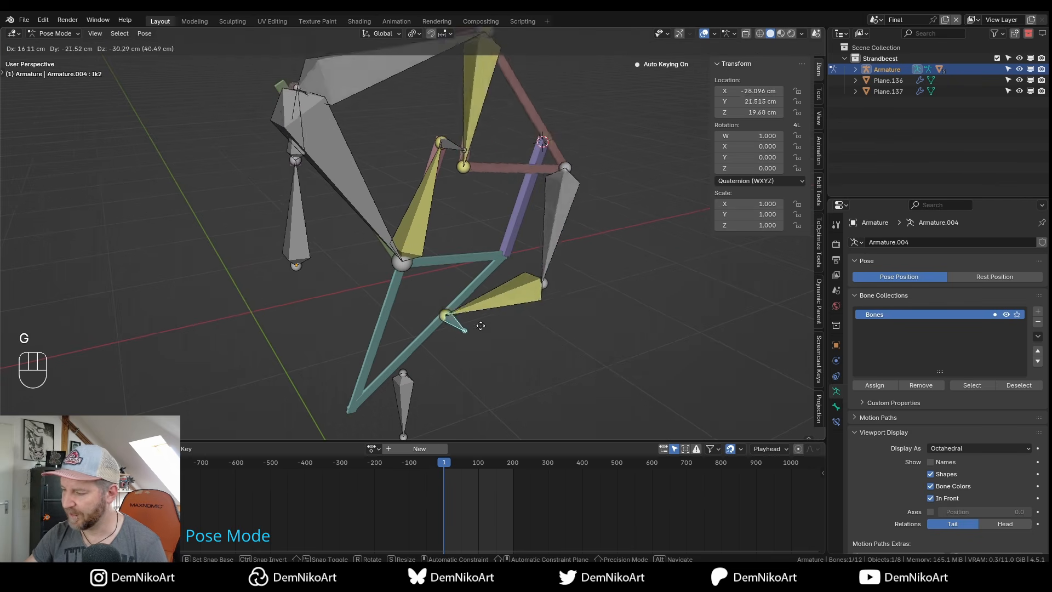
key(Escape)
Set Bone.007's IK constraint Chain Length to 2 in front orthographic view.
alt+middle_drag(416, 259, 511, 271)
click(474, 263)
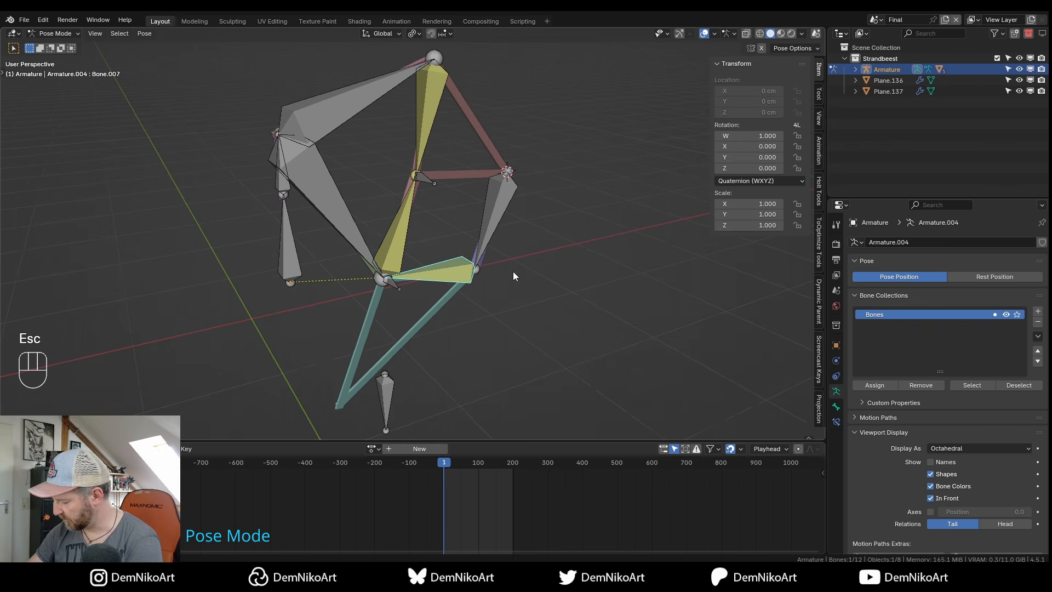
key(KP_1)
click(836, 420)
click(1027, 330)
click(1029, 330)
Test the shorter chain by moving Ik2 and rotating crank Bone.001, cancelling each.
click(365, 266)
key(g)
key(Escape)
alt+middle_drag(439, 284, 441, 252)
click(333, 200)
middle_drag(368, 190, 404, 208)
click(338, 198)
alt+right_drag(375, 219, 412, 230)
middle_drag(375, 186, 387, 189)
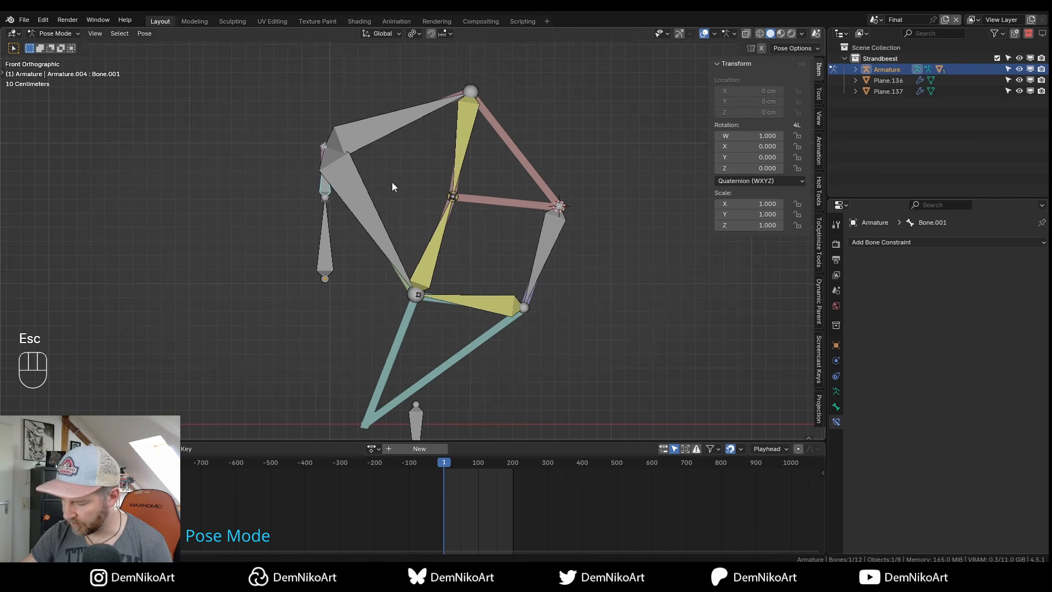
key(r)
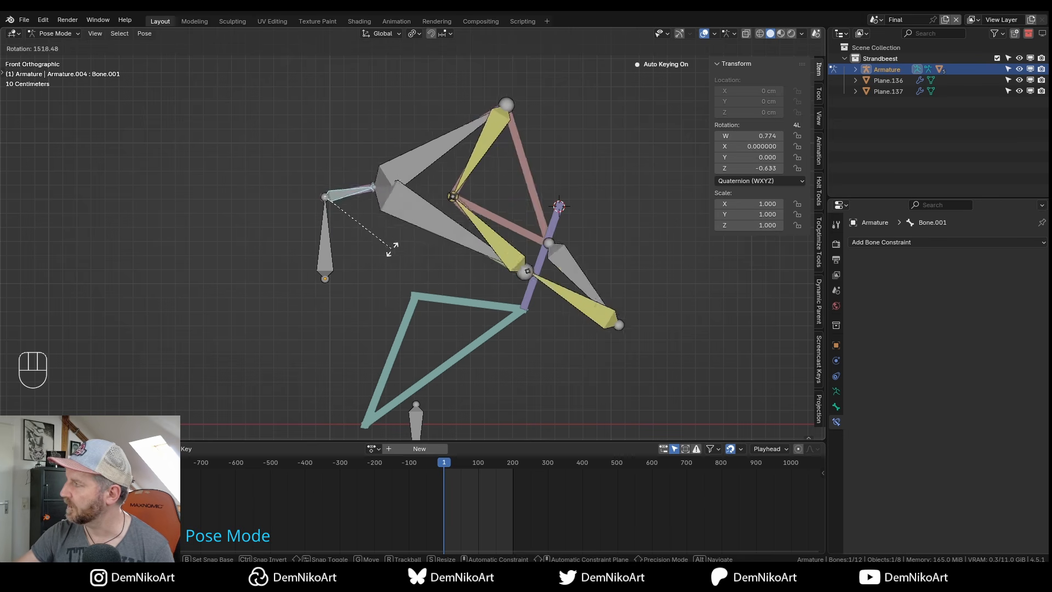
key(Escape)
Back in Object Mode, set the armature's display to Stick.
key(ctrl+Tab)
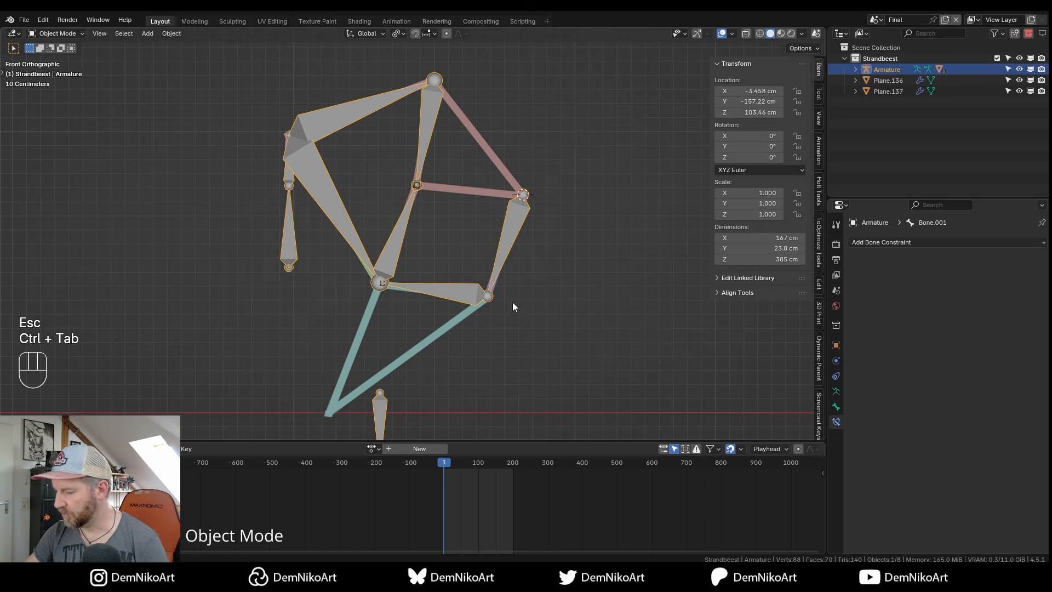
click(837, 391)
click(956, 434)
click(955, 450)
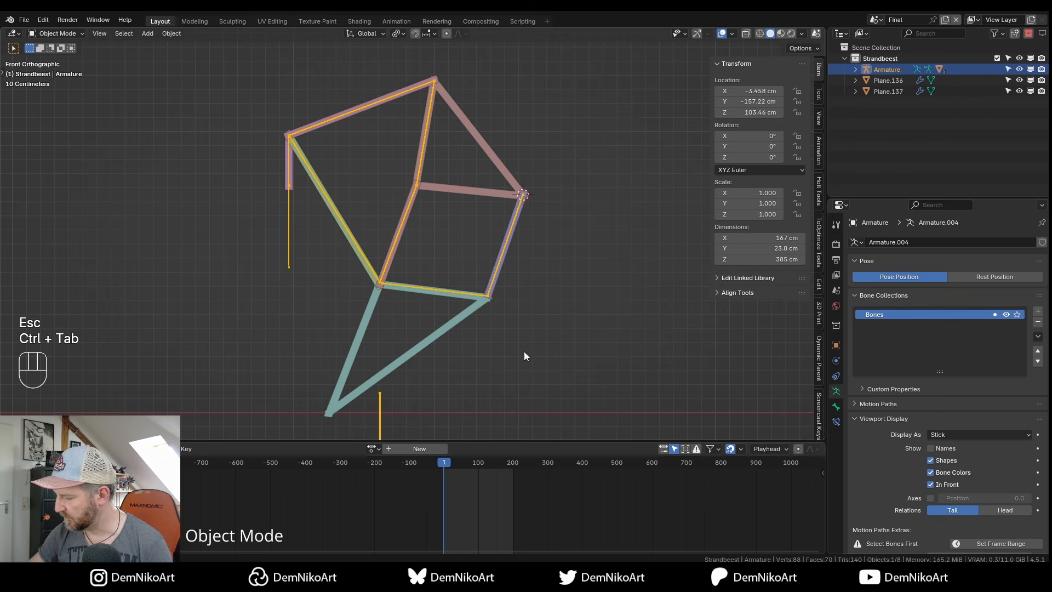
Parent the purple bar Plane.136 to its active leg bone.
scroll(505, 327, up, 2)
shift+middle_drag(505, 327, 501, 258)
click(535, 225)
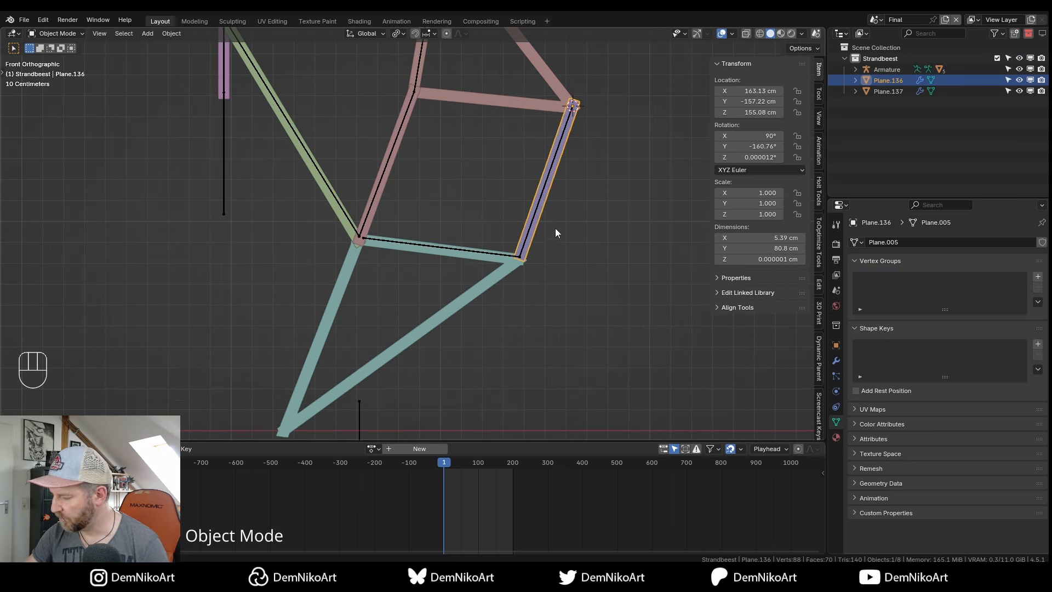
shift+click(540, 200)
key(ctrl+Tab)
key(ctrl+p)
click(546, 195)
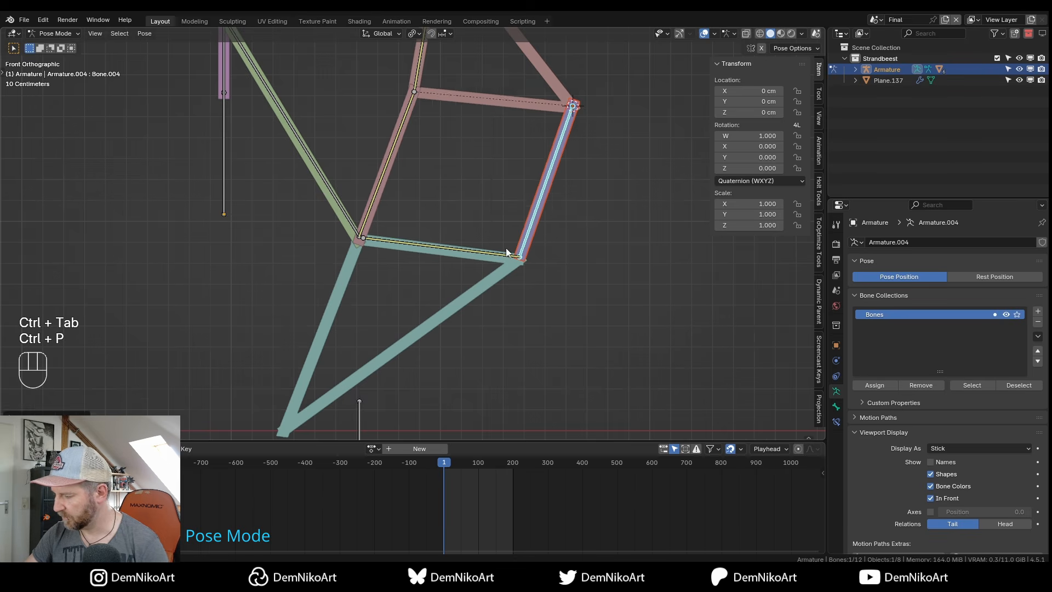
key(ctrl+Tab)
Parent the teal triangle Plane.137 to the bottom bone, ending in Pose Mode.
click(522, 239)
scroll(508, 285, up, 2)
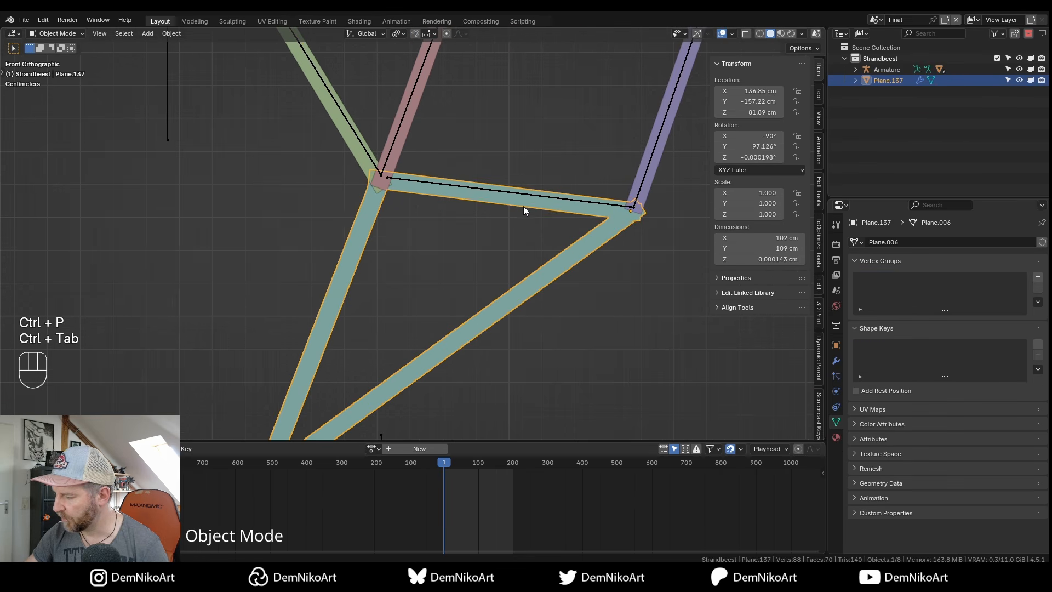
shift+click(528, 192)
key(ctrl+Tab)
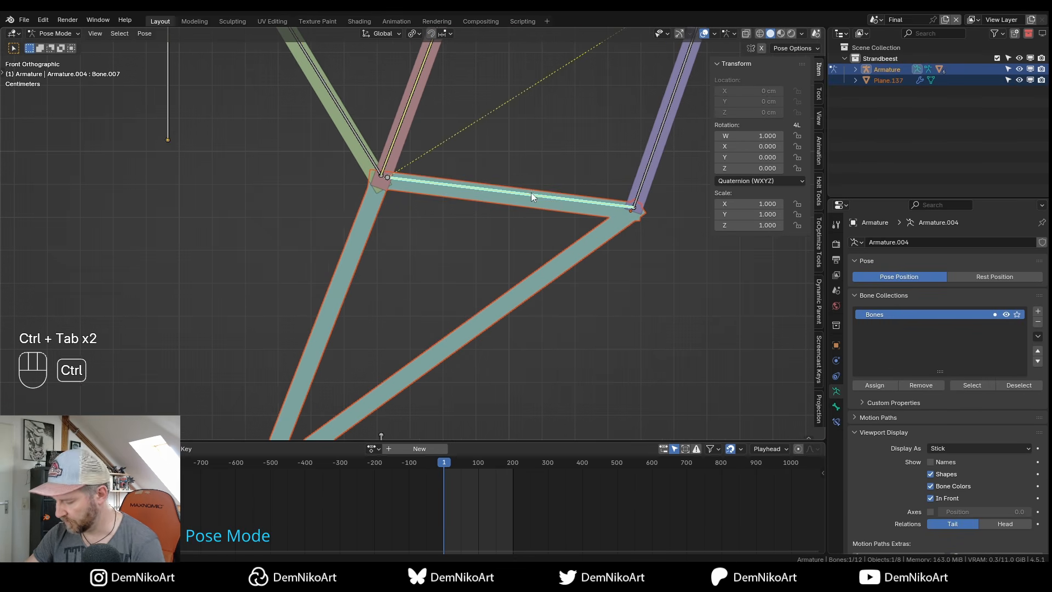
key(ctrl+p)
click(531, 192)
scroll(514, 254, down, 4)
key(ctrl+Tab)
scroll(530, 176, down, 2)
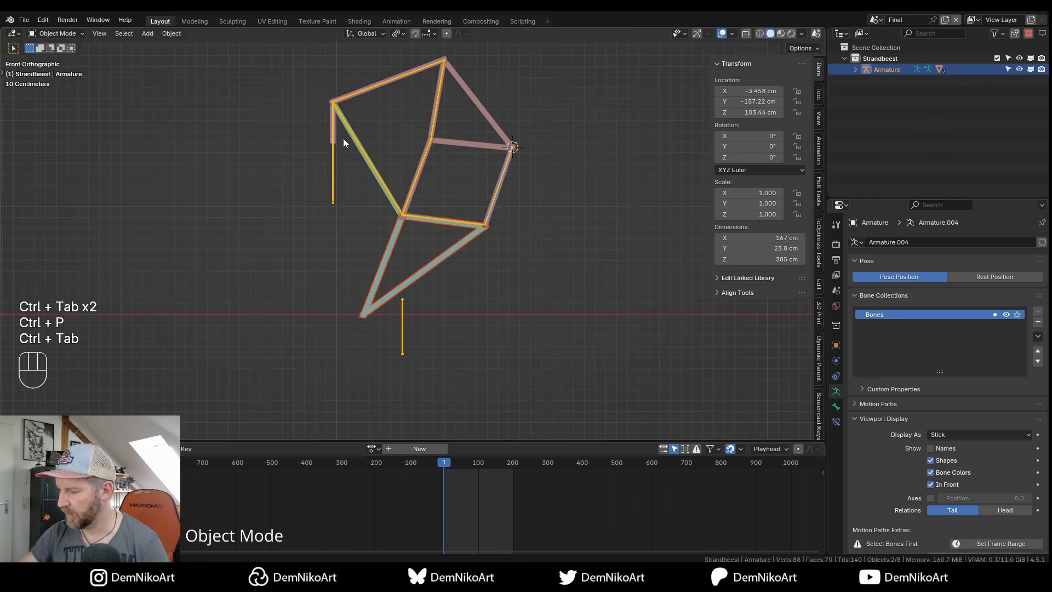
key(ctrl+Tab)
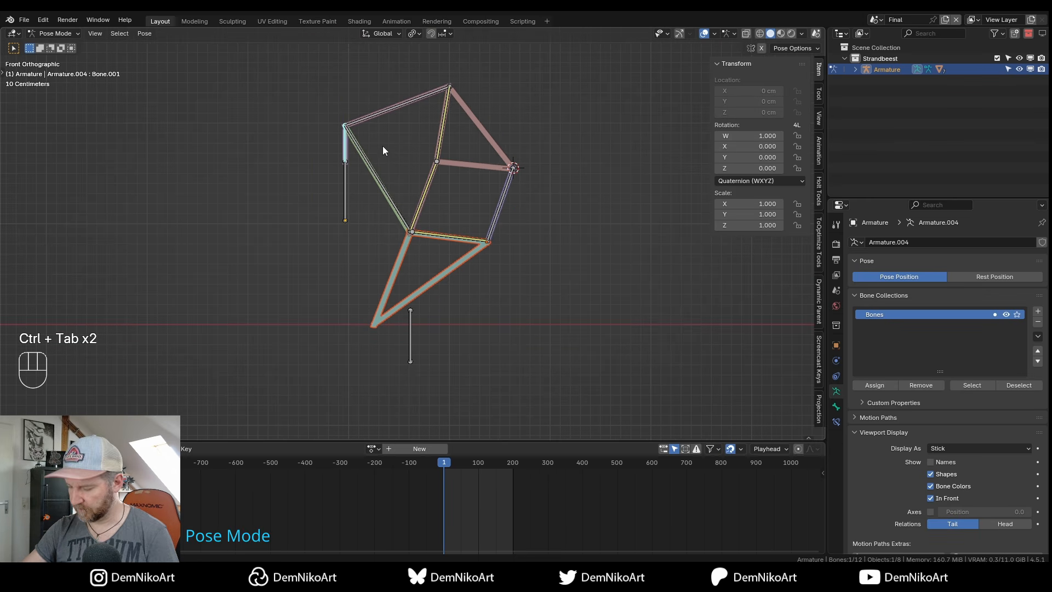
Rotate the crank twice to confirm the struts follow, then save Strandbeest_tut_YT_v01.blend in Object Mode.
key(r)
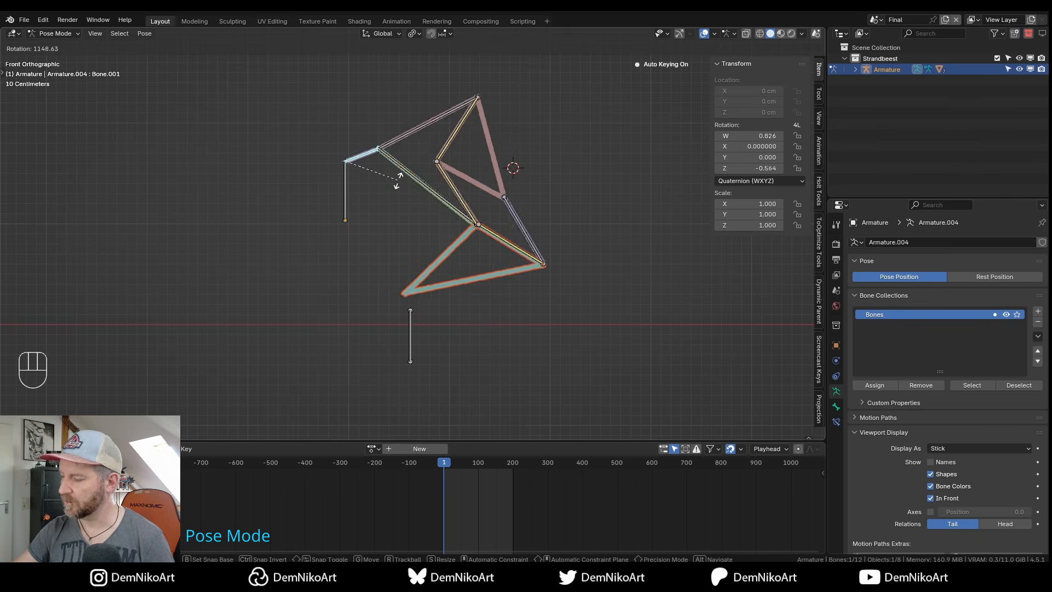
key(Escape)
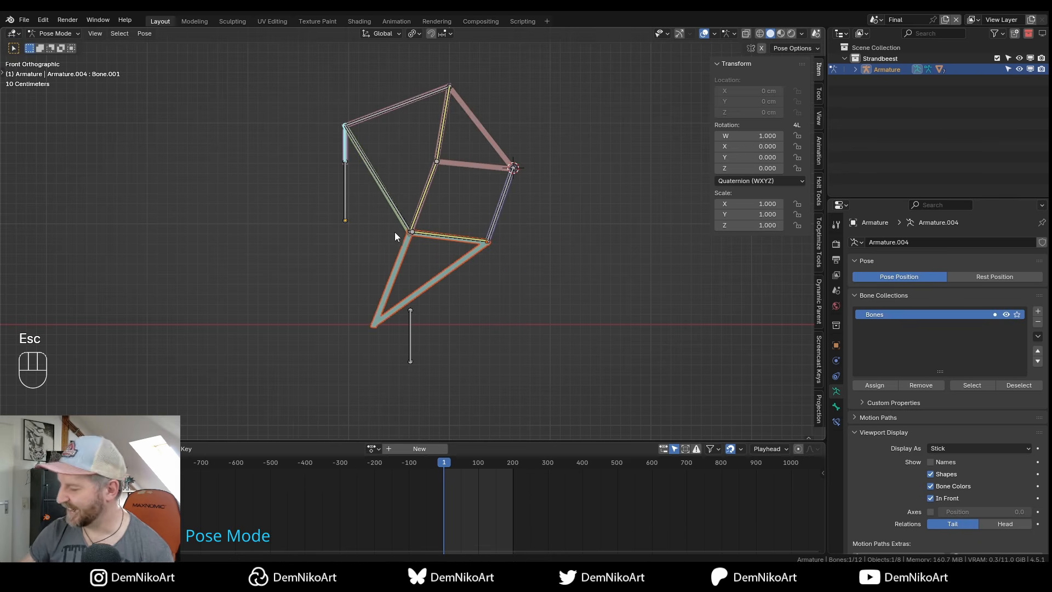
alt+right_drag(395, 226, 409, 239)
alt+middle_drag(409, 239, 438, 256)
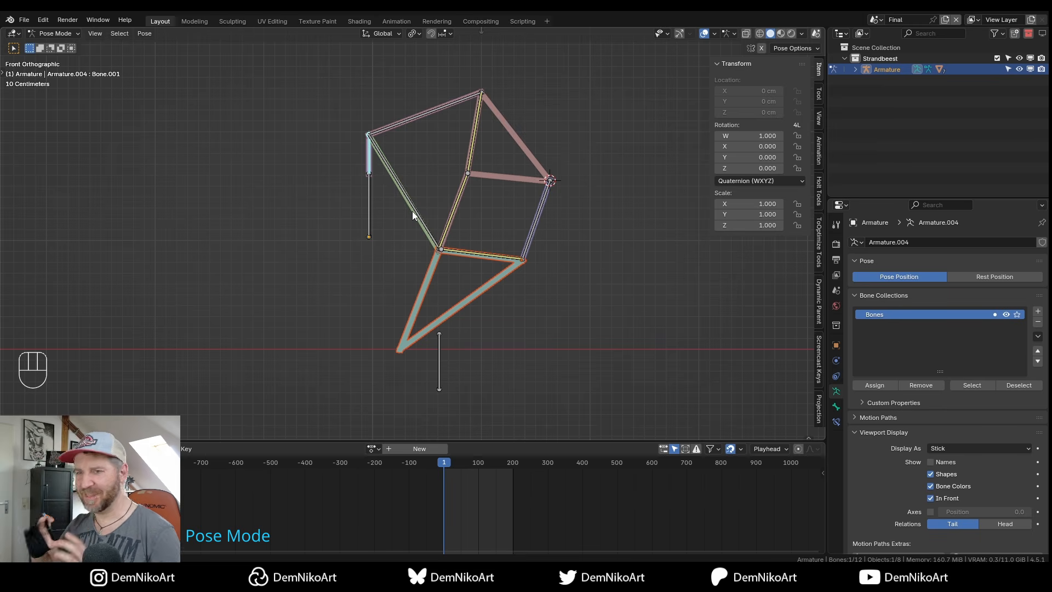
key(r)
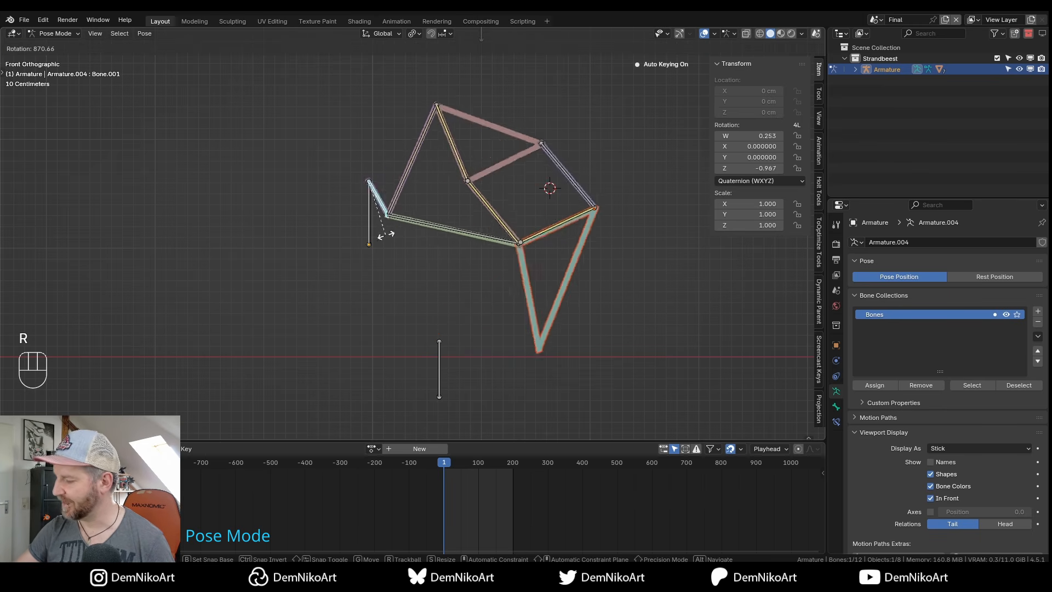
key(Escape)
key(ctrl+Tab)
key(ctrl+s)
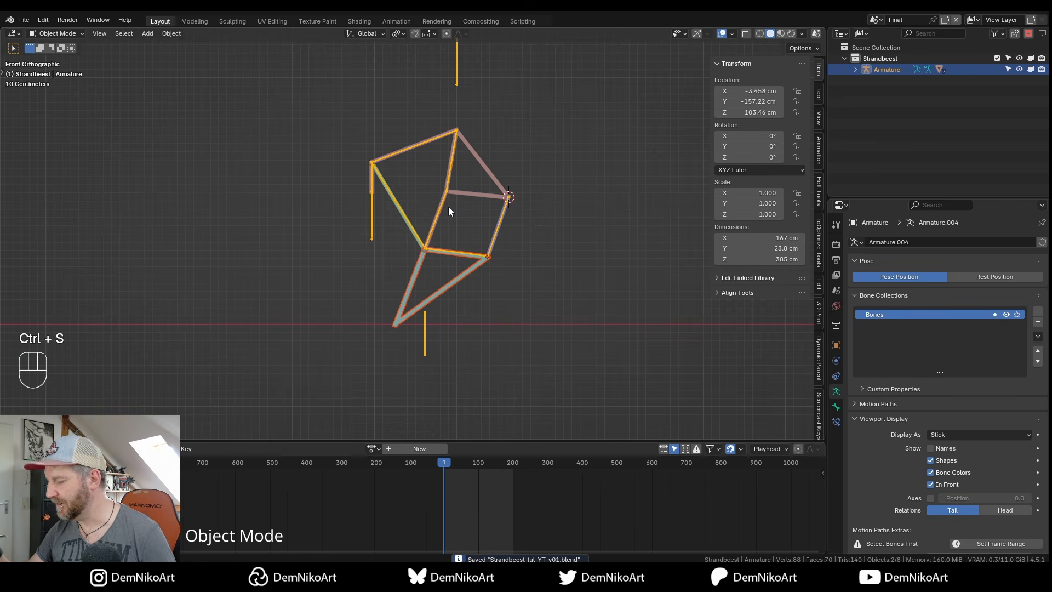
Snap the 3D cursor to crank Bone.001's lower joint, then deselect and bring up Shift+A.
alt+drag(501, 268, 479, 281)
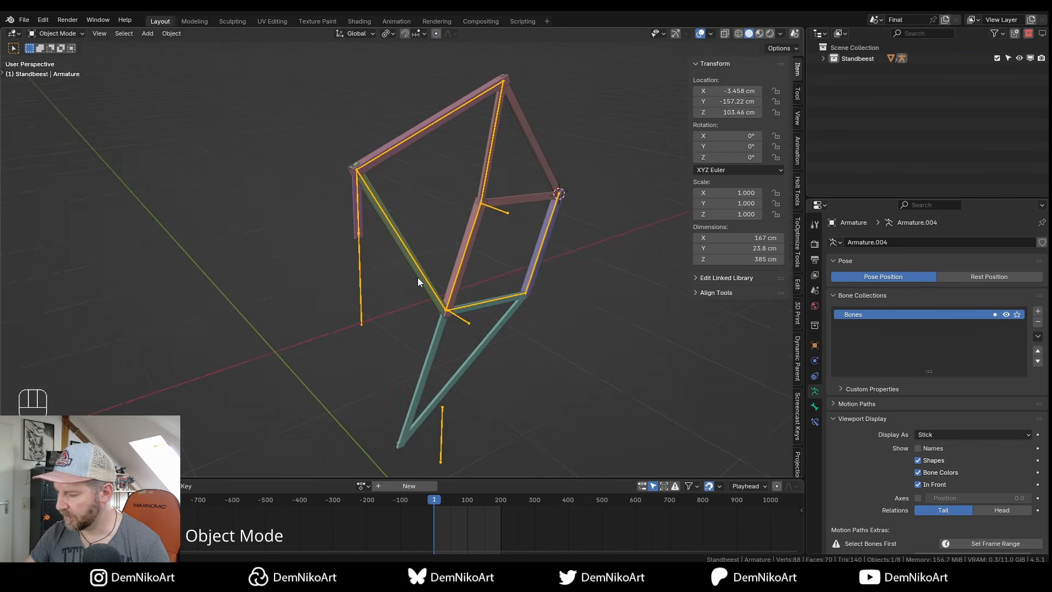
mouse_move(417, 278)
alt+mouse_down()
mouse_move(410, 283)
mouse_move(414, 268)
mouse_move(420, 284)
alt+mouse_up()
key(ctrl+Tab)
key(shift+s)
click(421, 320)
key(ctrl+Tab)
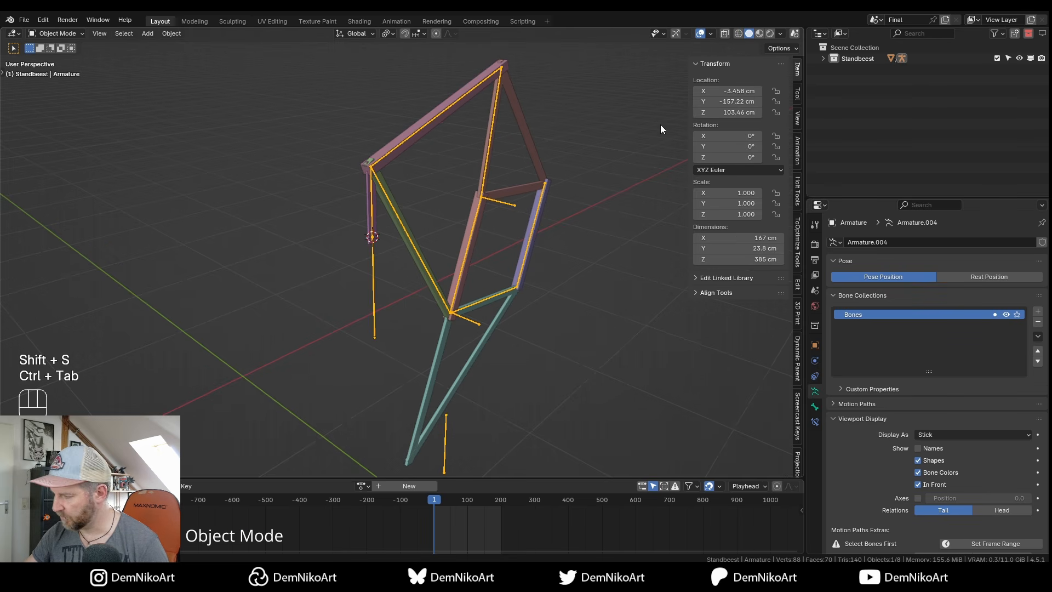
click(406, 269)
key(shift+a)
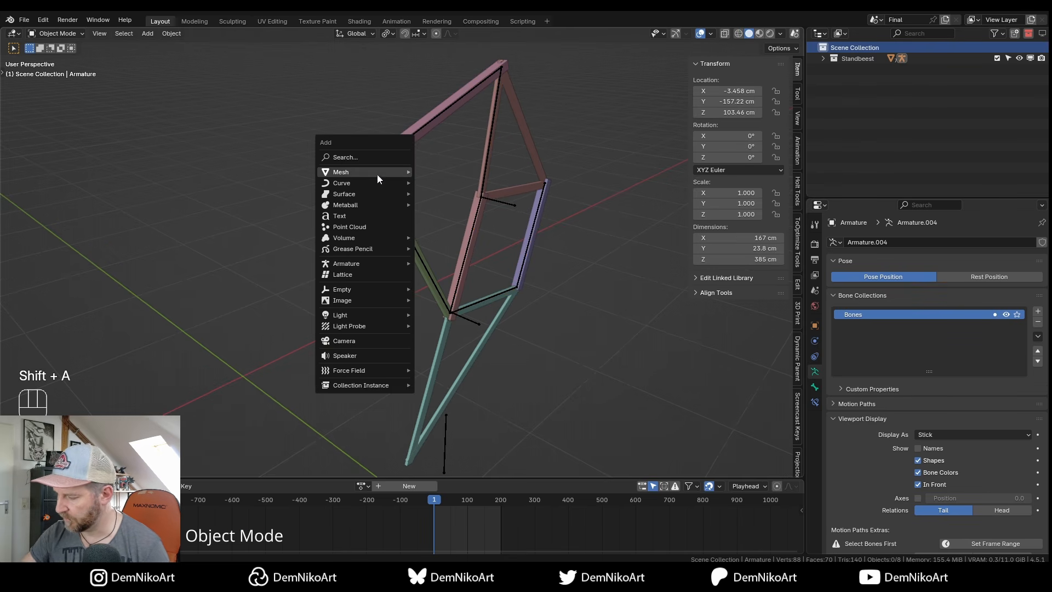
Add a circle mesh, rotate it 90° on X and shrink it to about a third.
mouse_move(376, 177)
click(466, 193)
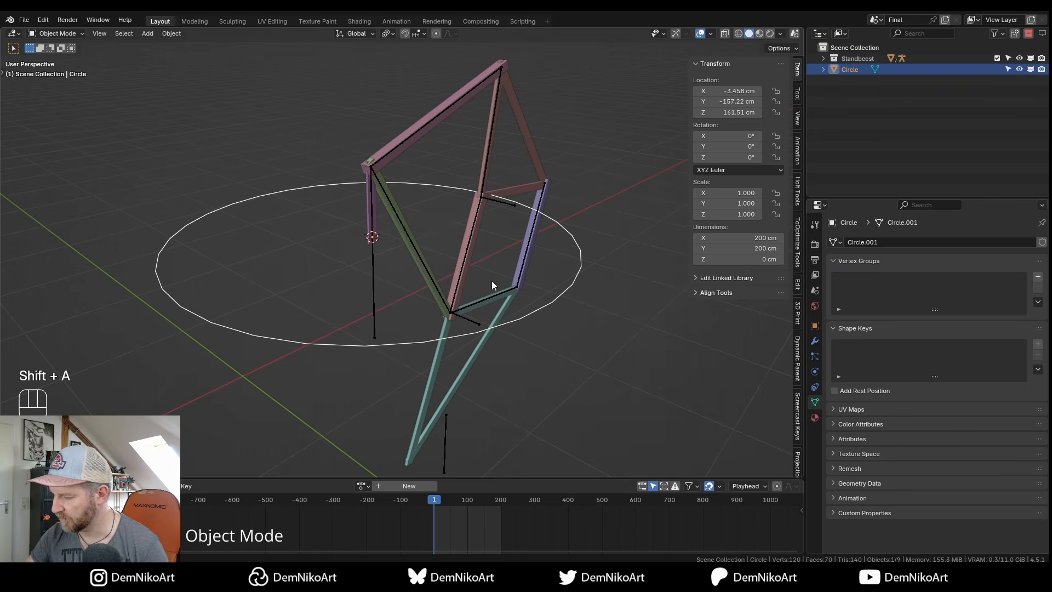
key(r)
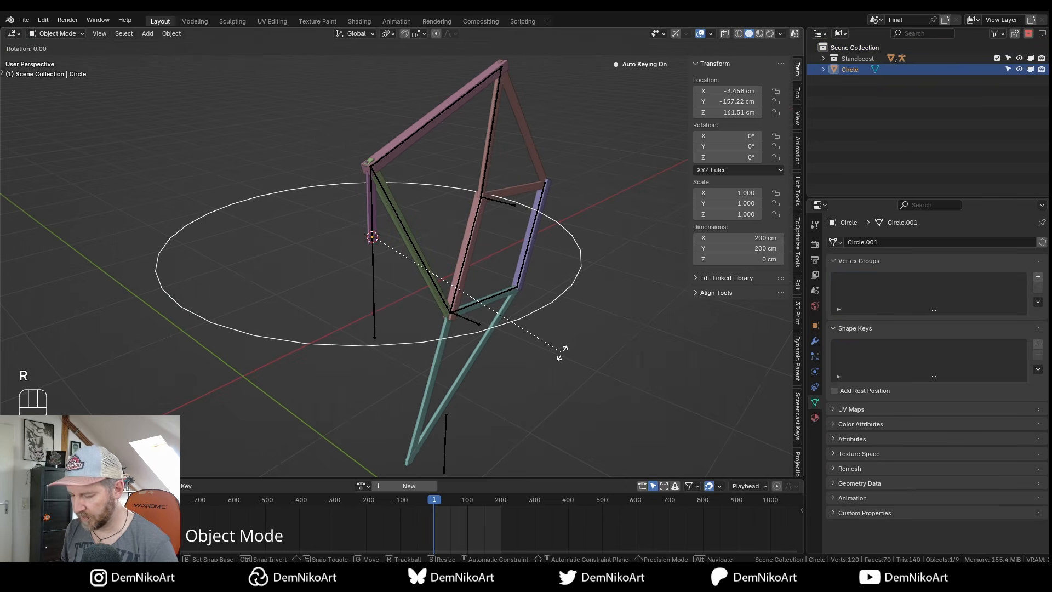
key(x)
key(KP_9)
key(KP_0)
key(KP_Enter)
key(s)
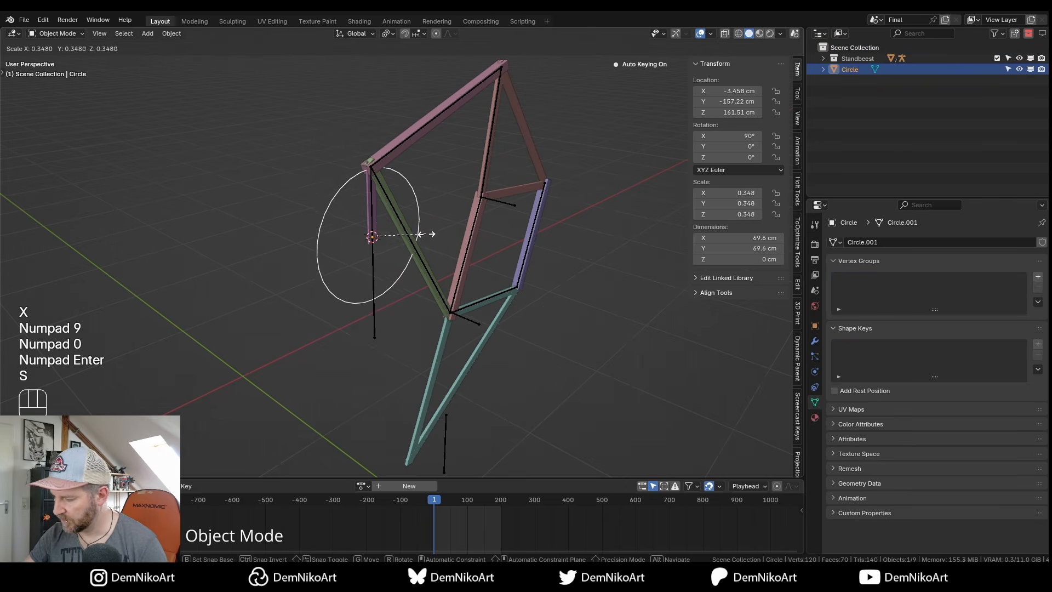
click(422, 235)
Extrude the circle's edge loop and scale it inward to form a flat ring.
key(Tab)
scroll(439, 232, up, 2)
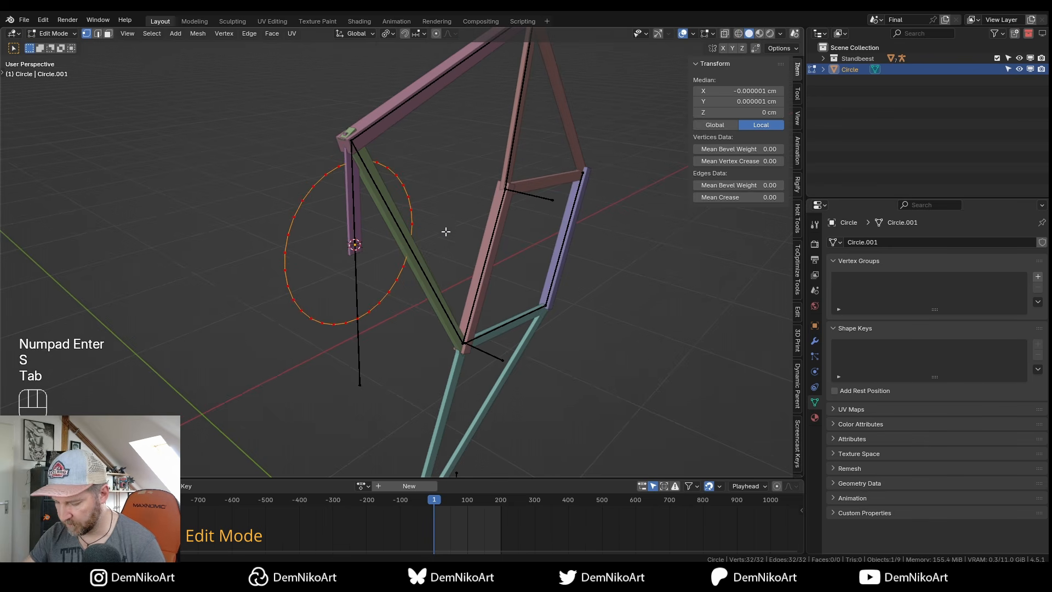
key(e)
key(Escape)
key(s)
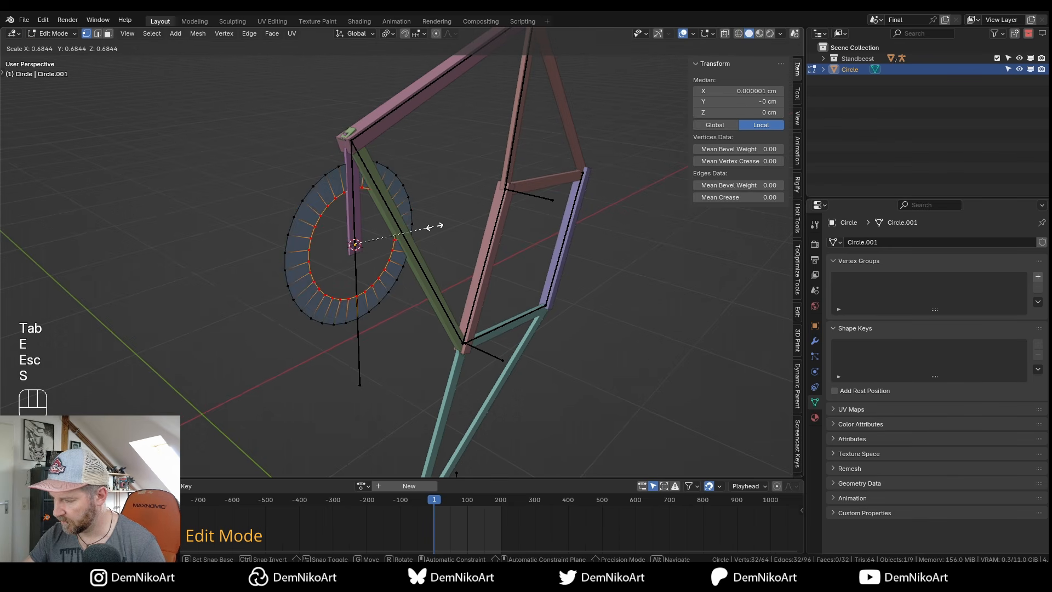
click(434, 227)
Delete two ring faces to open a gap, then leave Edit Mode.
shift+middle_drag(400, 261, 410, 265)
key(3)
click(311, 248)
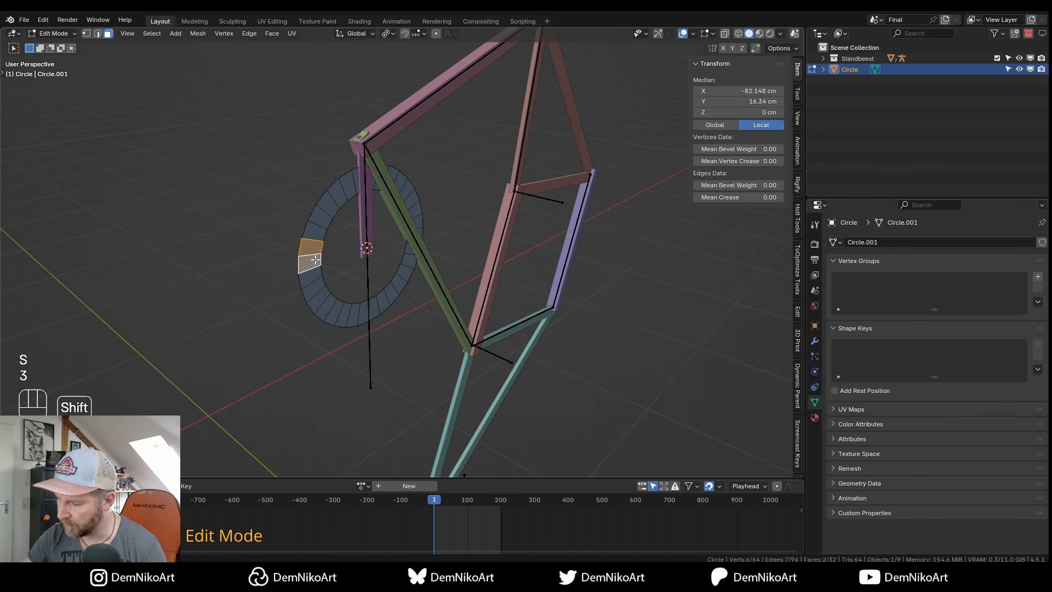
shift+click(312, 262)
key(x)
click(379, 262)
key(Tab)
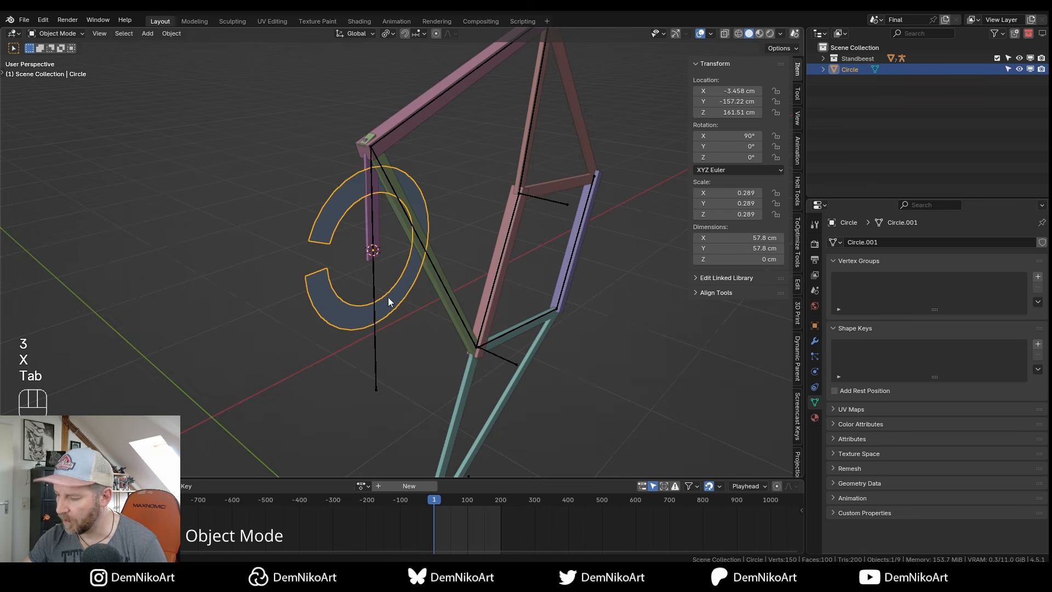
Apply the circle's scale so it reads 1.0.
scroll(400, 285, down, 2)
middle_drag(399, 275, 401, 239)
key(ctrl+a)
click(412, 277)
scroll(406, 268, up, 2)
Apply the circle's rotation so it resets to 0°.
key(ctrl+a)
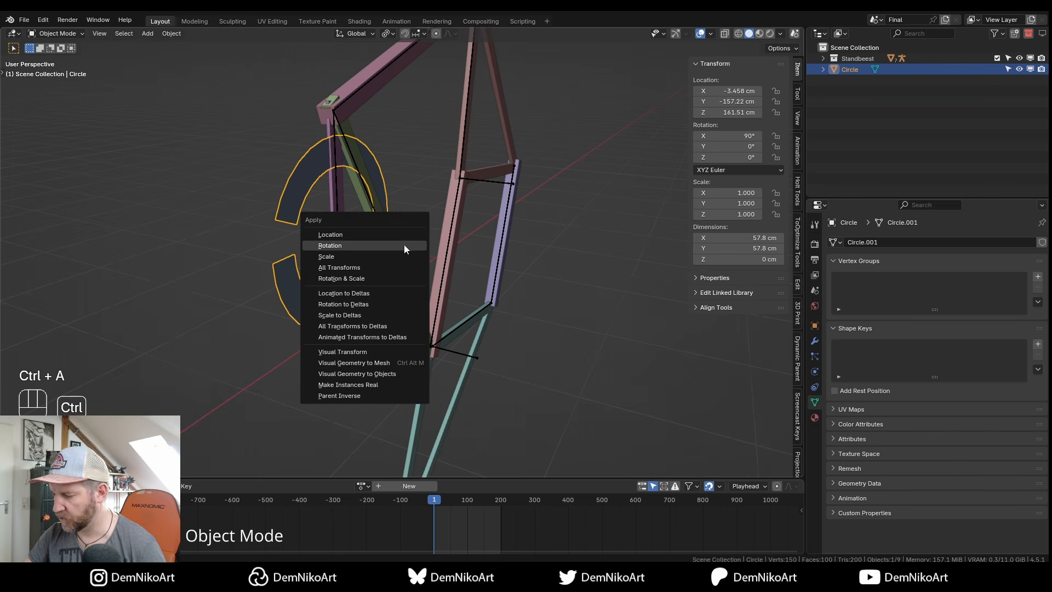
click(393, 244)
key(ctrl+z)
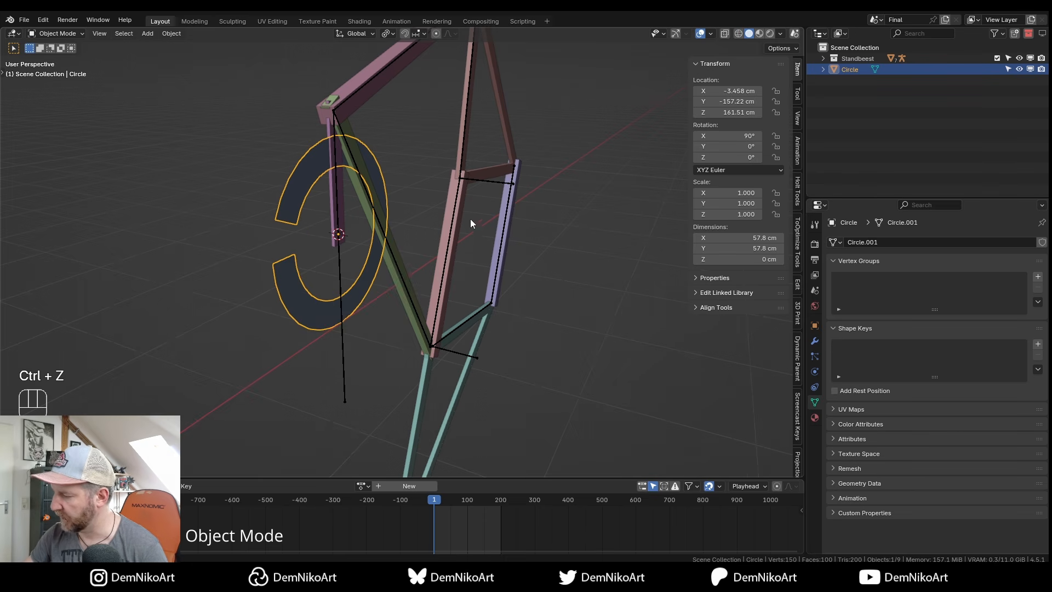
key(ctrl+shift+z)
Move the circle along Y to -201.59 cm.
middle_drag(435, 242, 450, 288)
key(g)
key(y)
click(439, 271)
Select the crank bone in Pose Mode and show its Bone Constraints.
click(360, 214)
key(ctrl+Tab)
click(360, 214)
shift+middle_drag(427, 254, 418, 248)
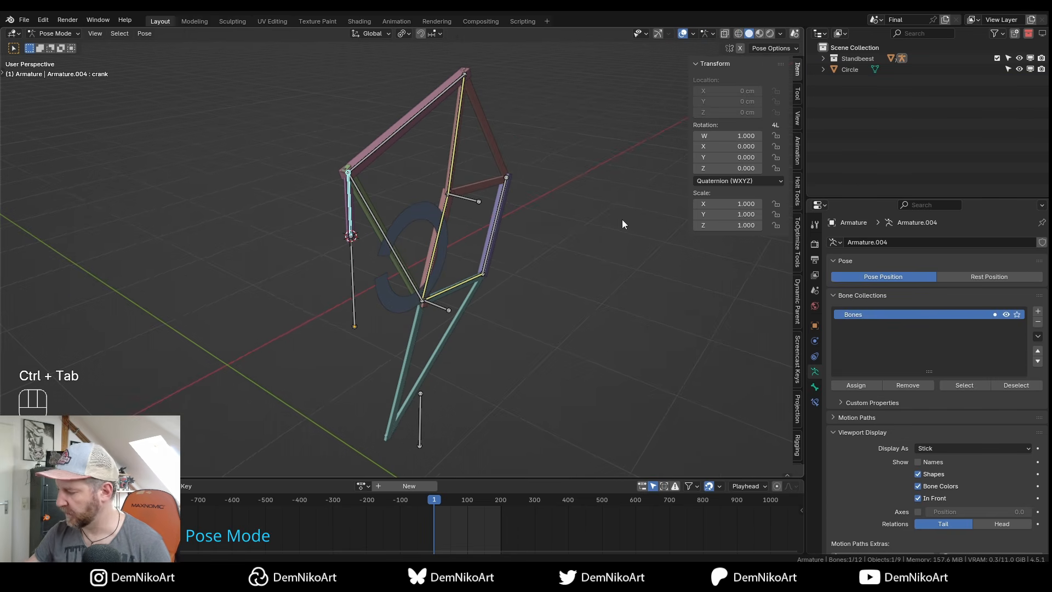
click(816, 402)
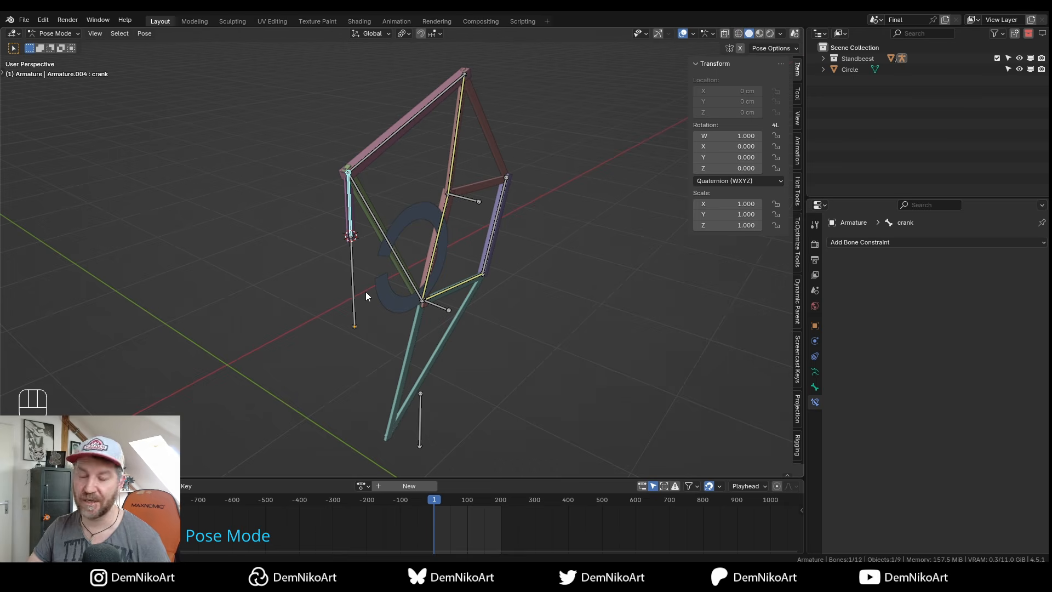
scroll(366, 296, up, 2)
Add a Transformation constraint to the crank bone targeting Circle.
click(893, 242)
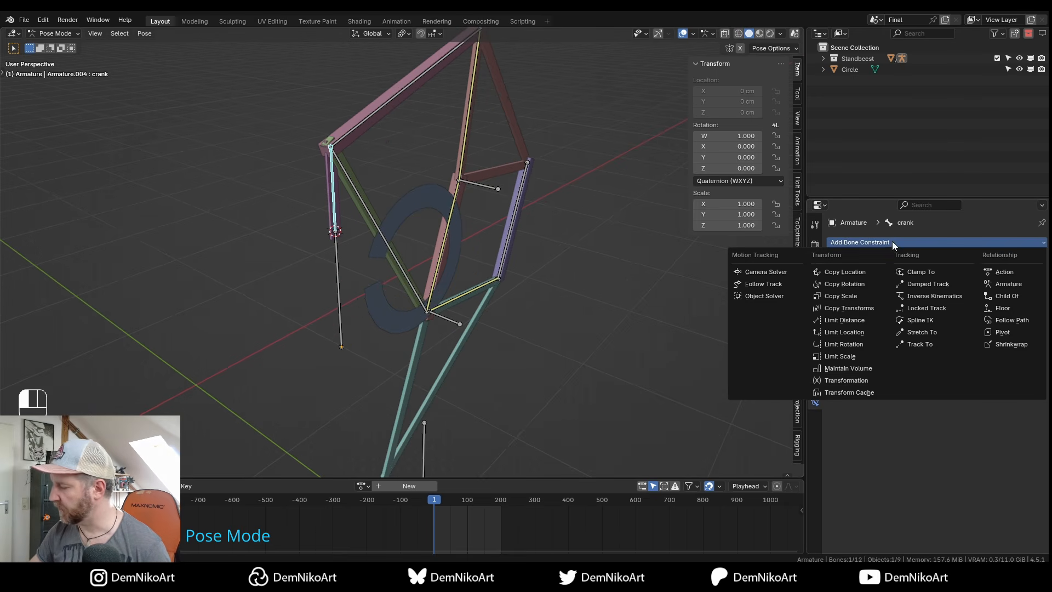
click(847, 381)
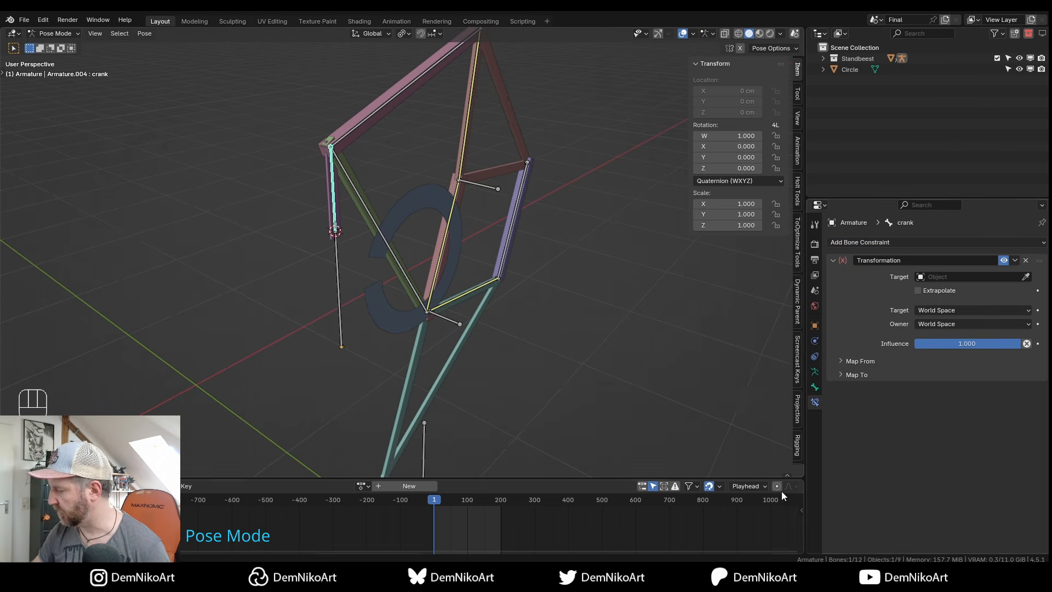
alt+drag(479, 273, 524, 300)
click(1025, 276)
click(453, 207)
Set both target and owner spaces to Local Space.
click(952, 324)
click(943, 361)
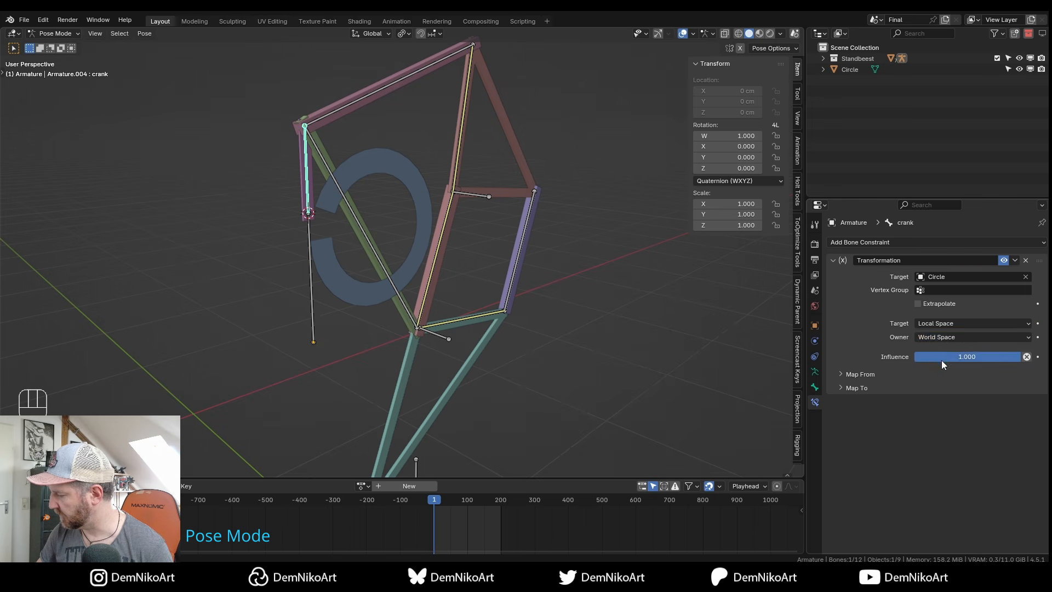
click(945, 336)
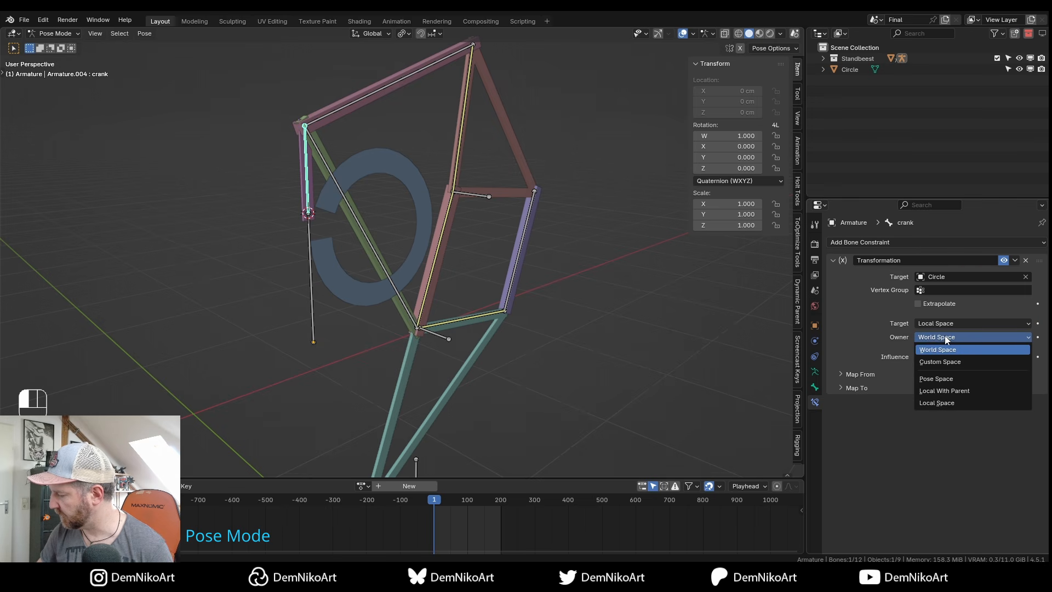
click(938, 403)
Map from the circle's Rotation onto the bone's Rotation.
alt+drag(518, 321, 555, 258)
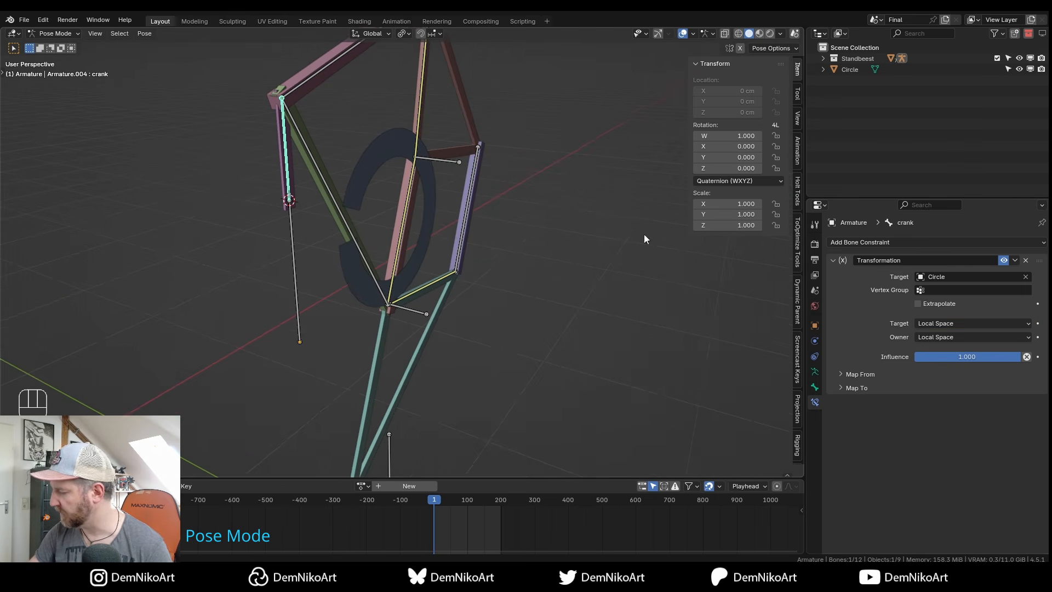
click(842, 388)
click(847, 374)
scroll(862, 307, down, 3)
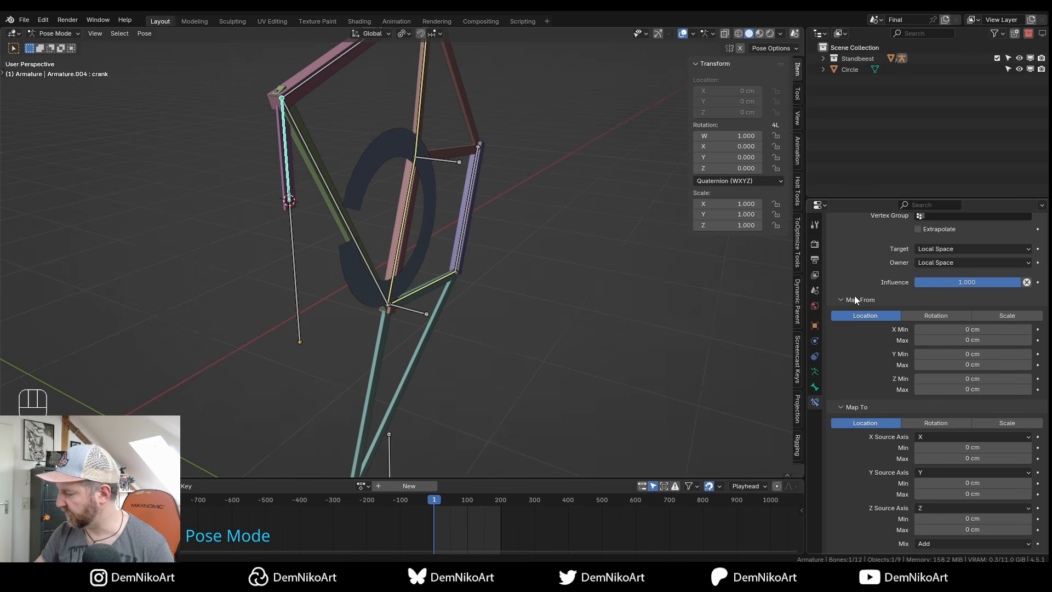
alt+drag(432, 284, 437, 286)
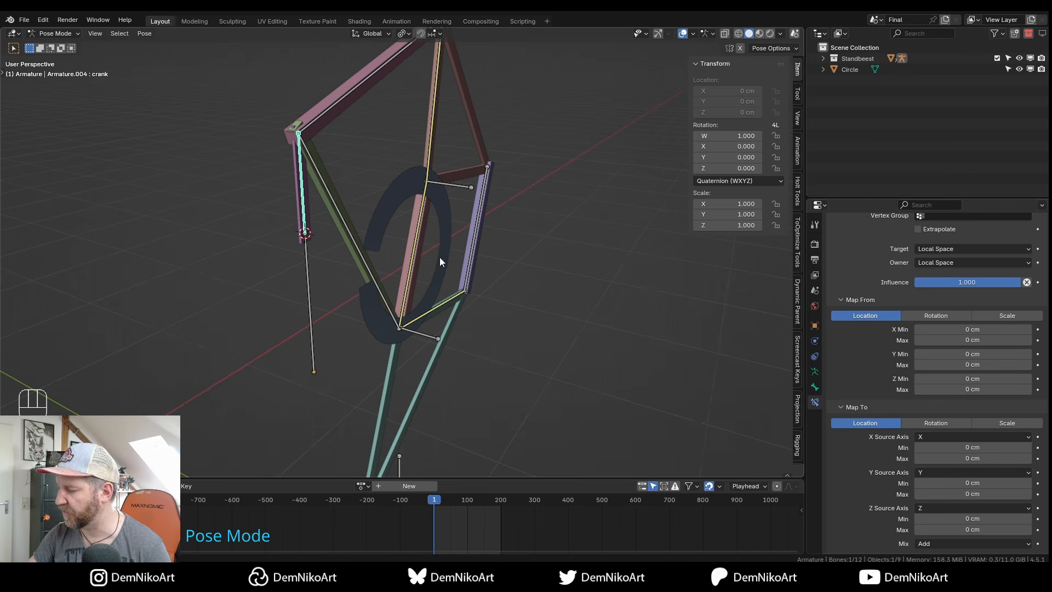
click(938, 315)
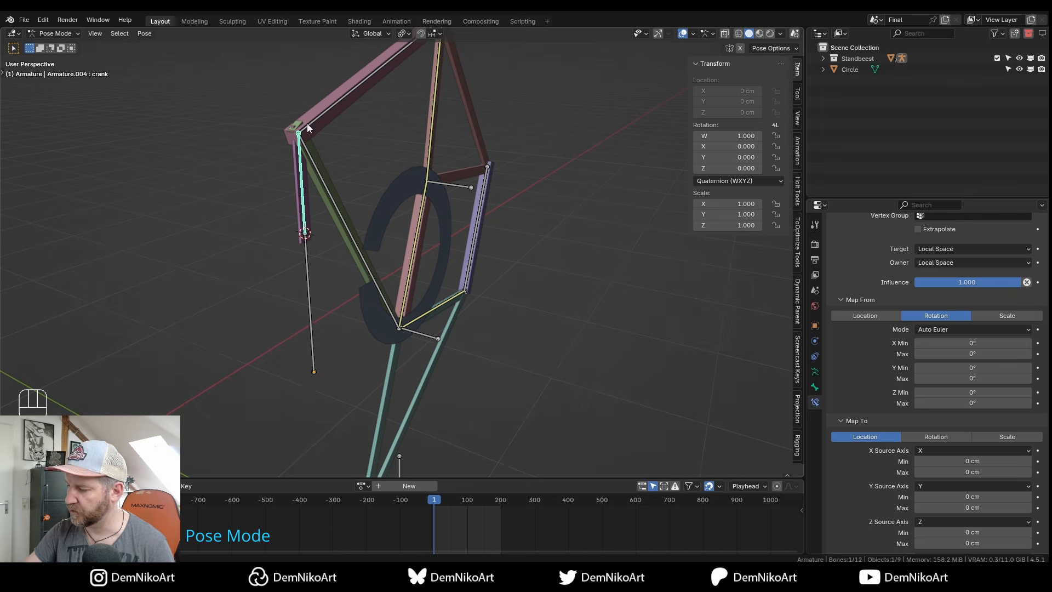
click(944, 439)
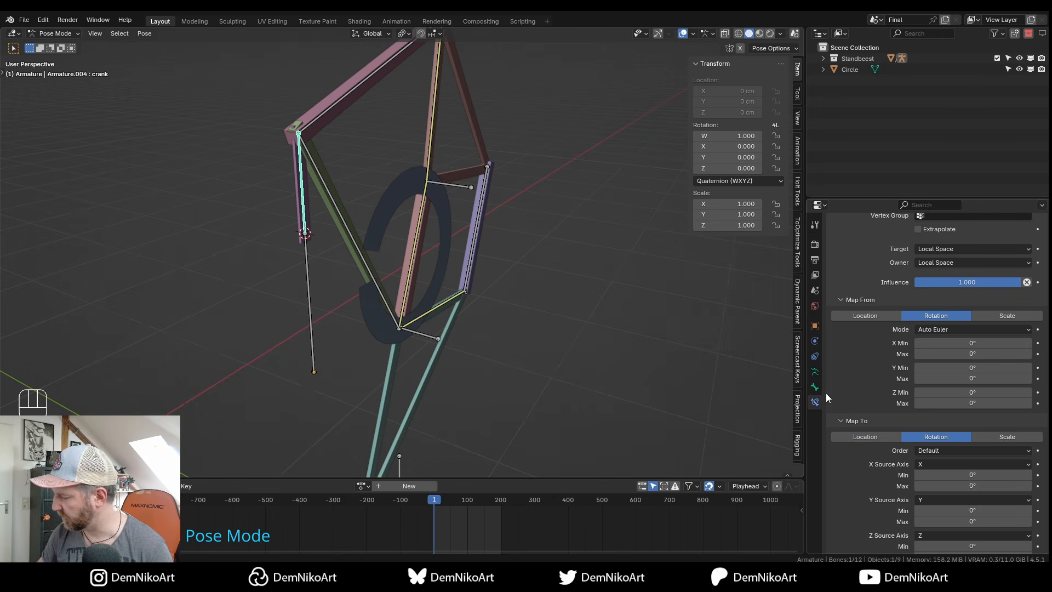
Enable Axes display on the Circle, then return to the crank bone's constraints in Pose Mode.
key(ctrl+Tab)
click(453, 245)
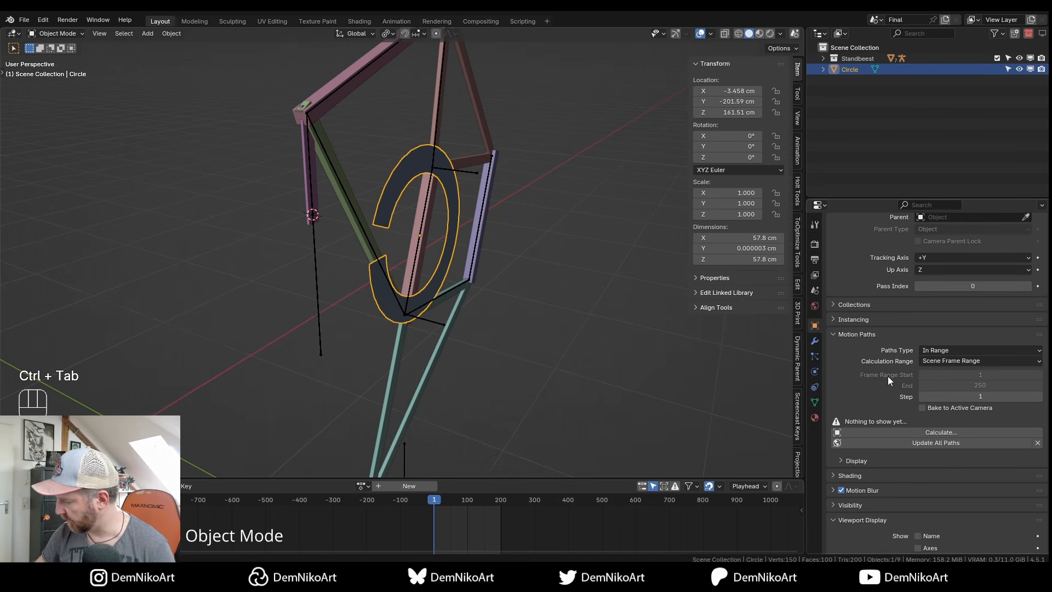
scroll(888, 357, down, 6)
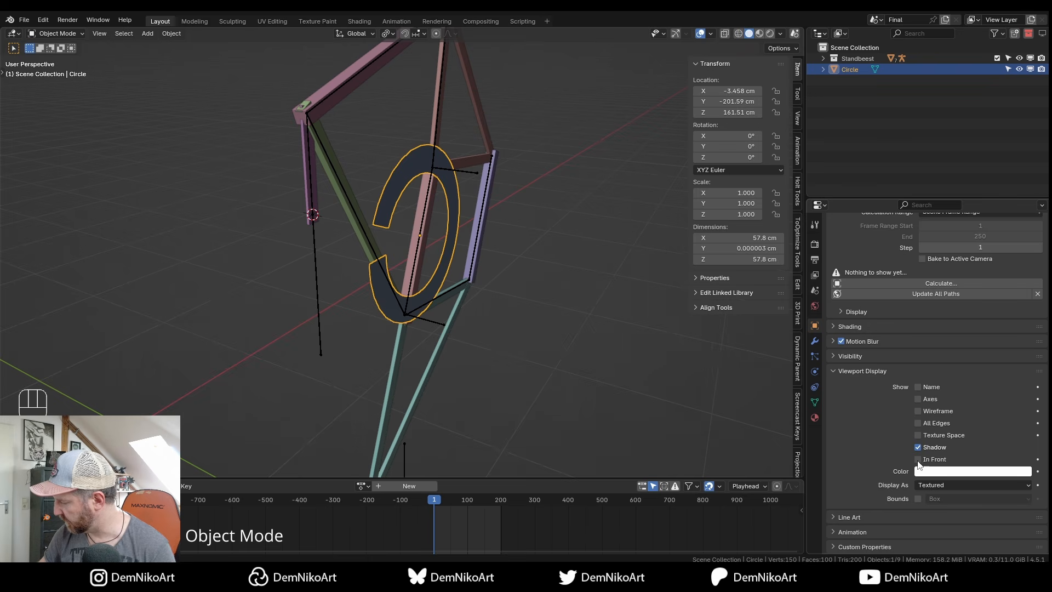
click(918, 399)
alt+middle_drag(564, 384, 329, 214)
click(327, 207)
key(ctrl+Tab)
alt+middle_drag(514, 304, 475, 305)
click(815, 402)
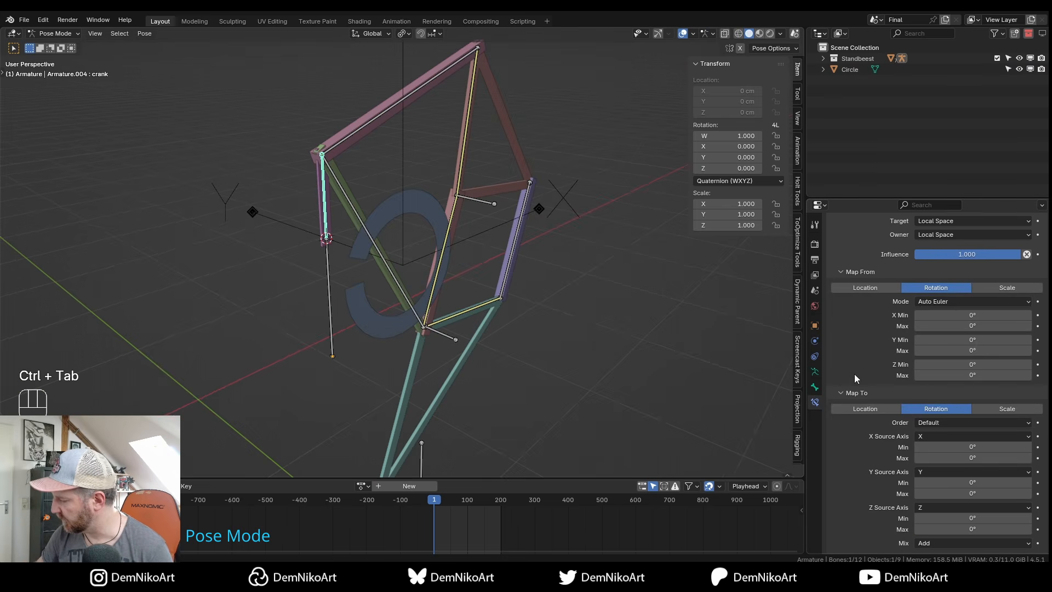
Set the constraint's Map From mode to YXZ Euler with Y ranging from -360° to 360°.
click(945, 300)
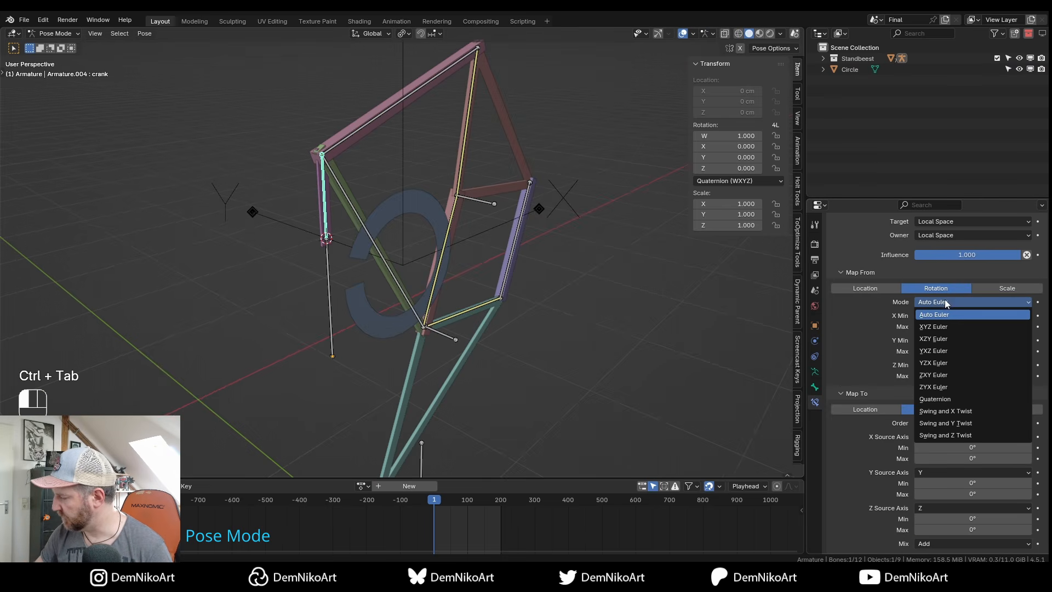
click(927, 354)
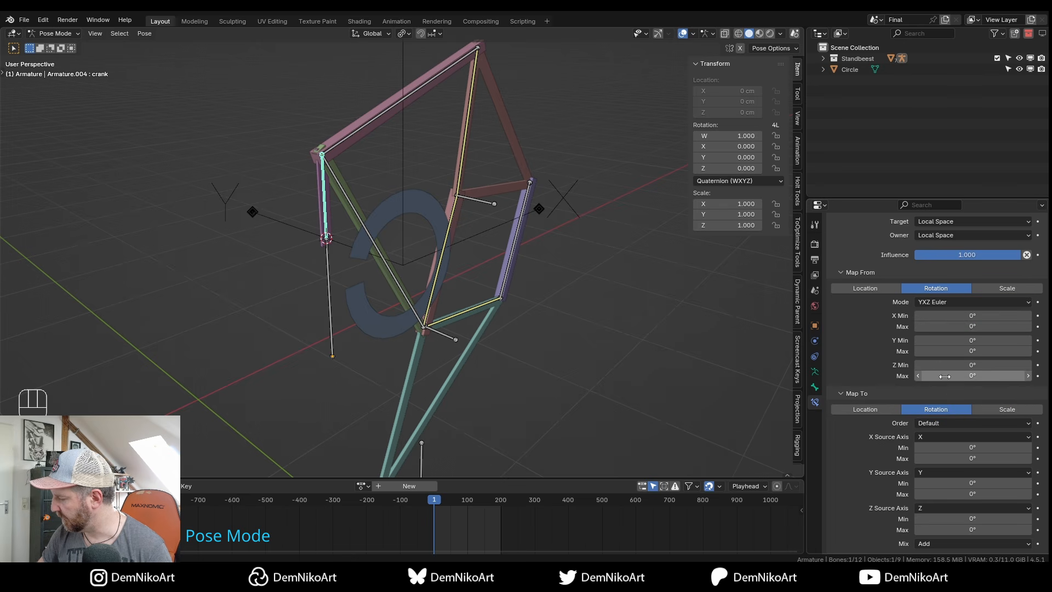
click(972, 341)
text(-360)
key(Tab)
text(360)
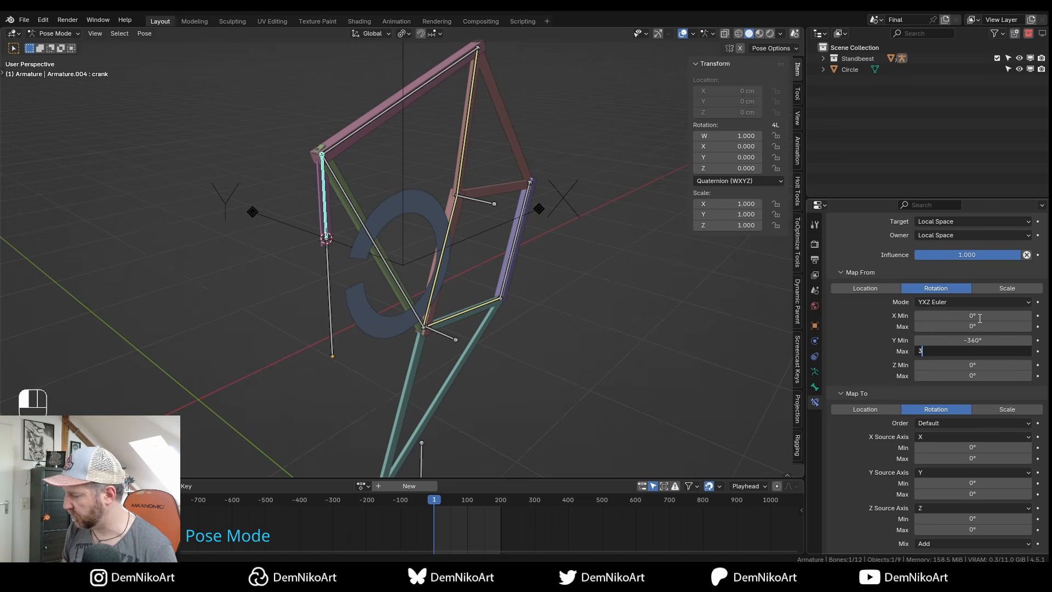
key(Return)
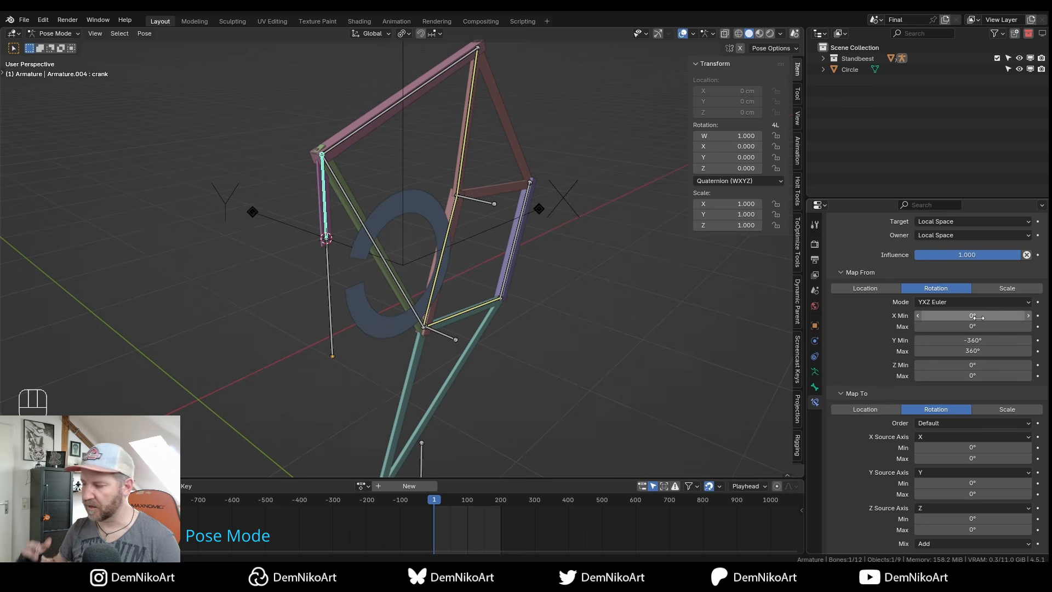
Turn on Axes in the armature's Viewport Display to reveal each bone's orientation.
shift+middle_drag(501, 306, 493, 285)
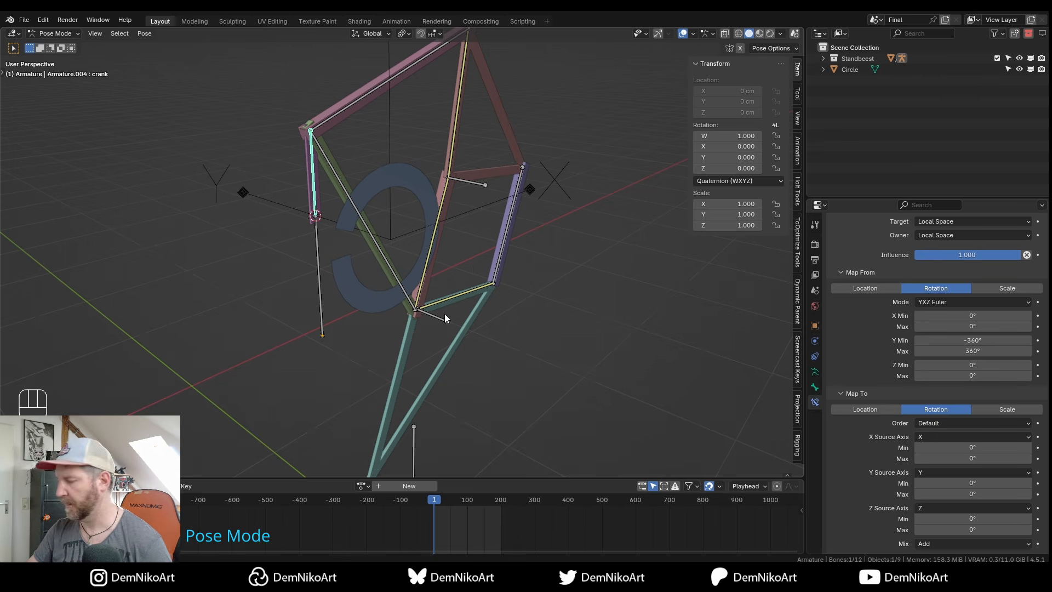
shift+middle_drag(494, 292, 415, 288)
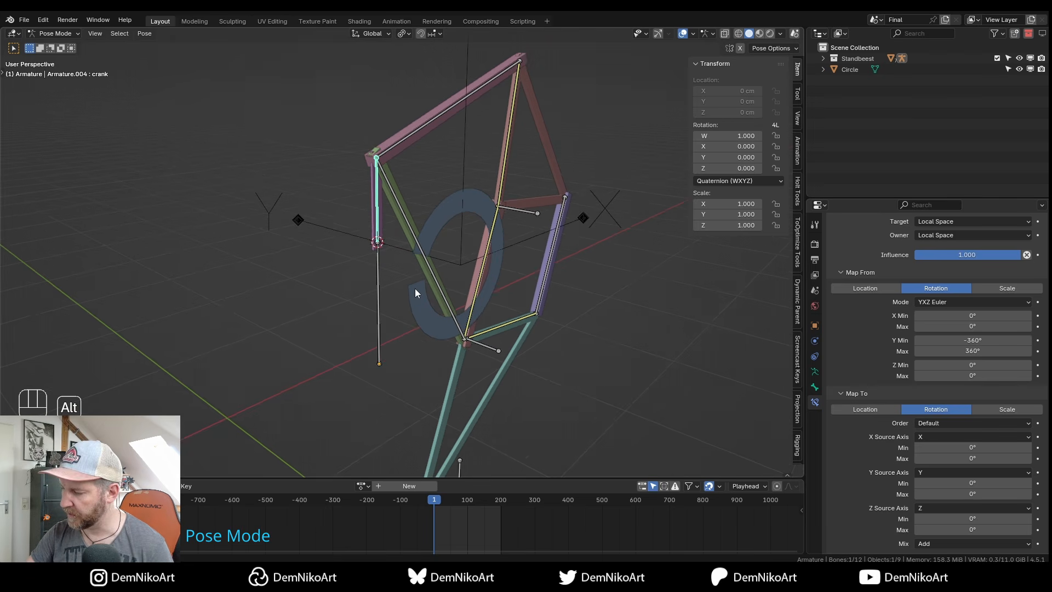
alt+right_drag(416, 288, 396, 237)
click(815, 372)
click(918, 410)
alt+middle_drag(418, 268, 537, 168)
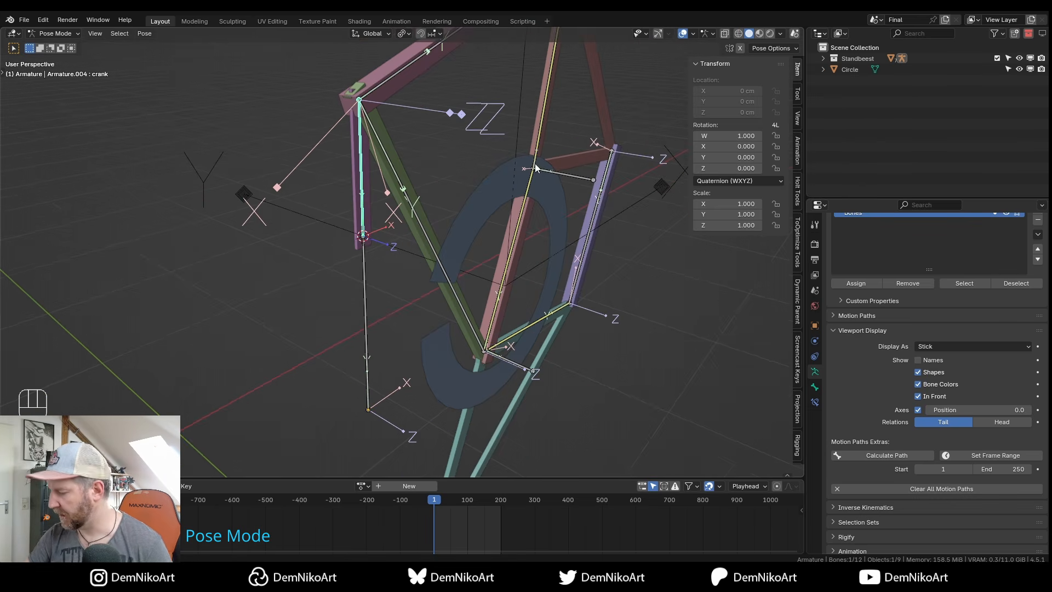
In the crank bone's Transformation constraint, drive Z from source Y with Min -360° and Max 360°.
click(815, 403)
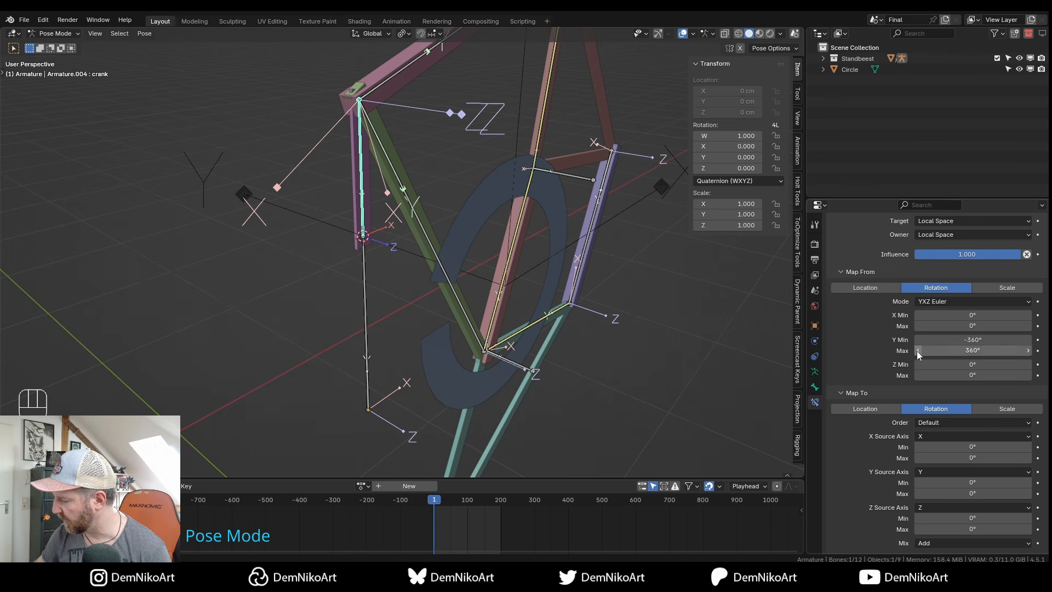
click(931, 506)
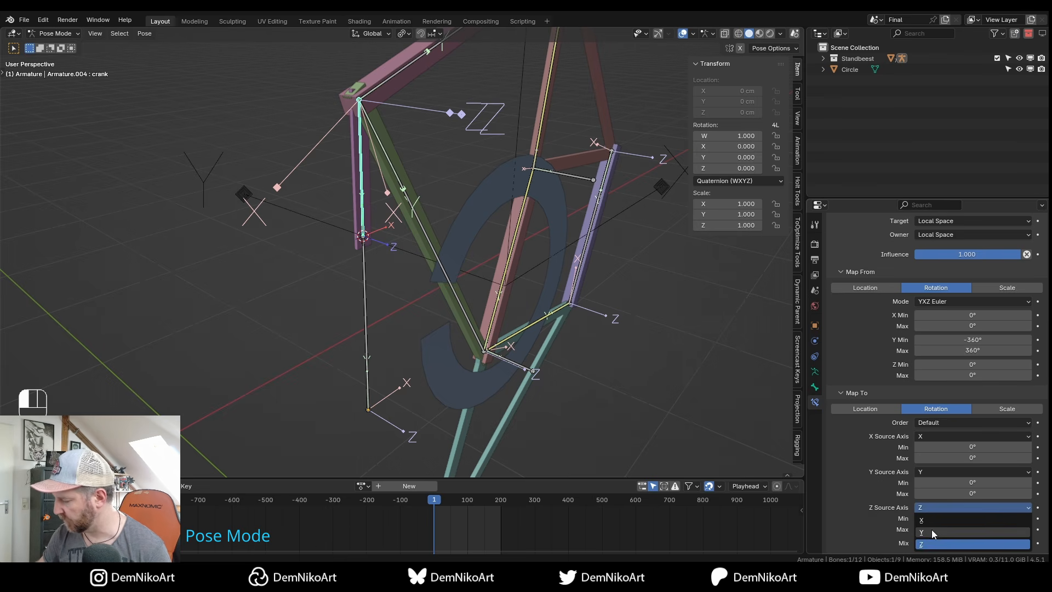
click(933, 530)
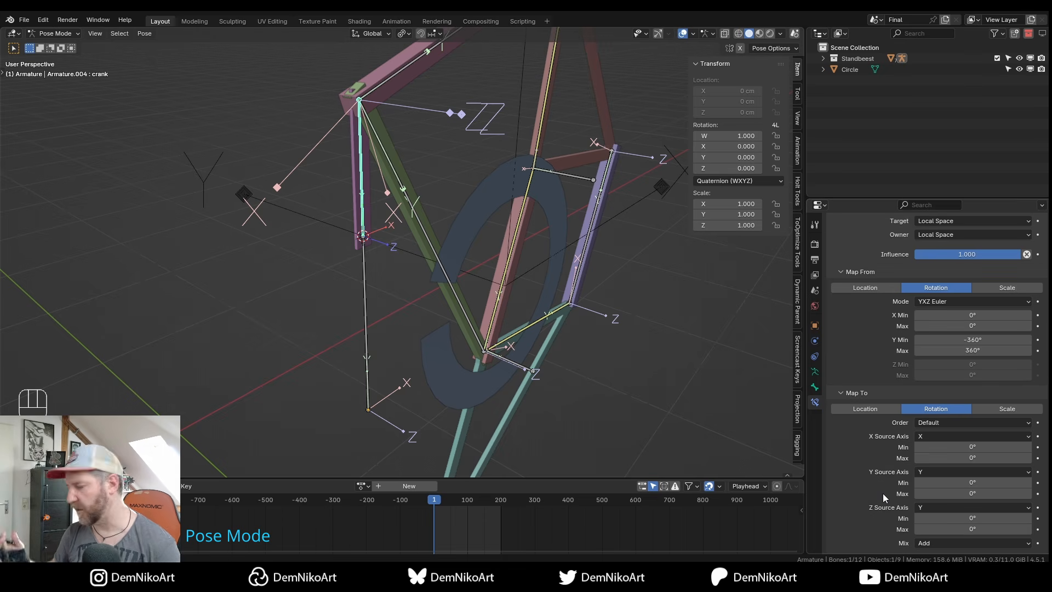
click(981, 518)
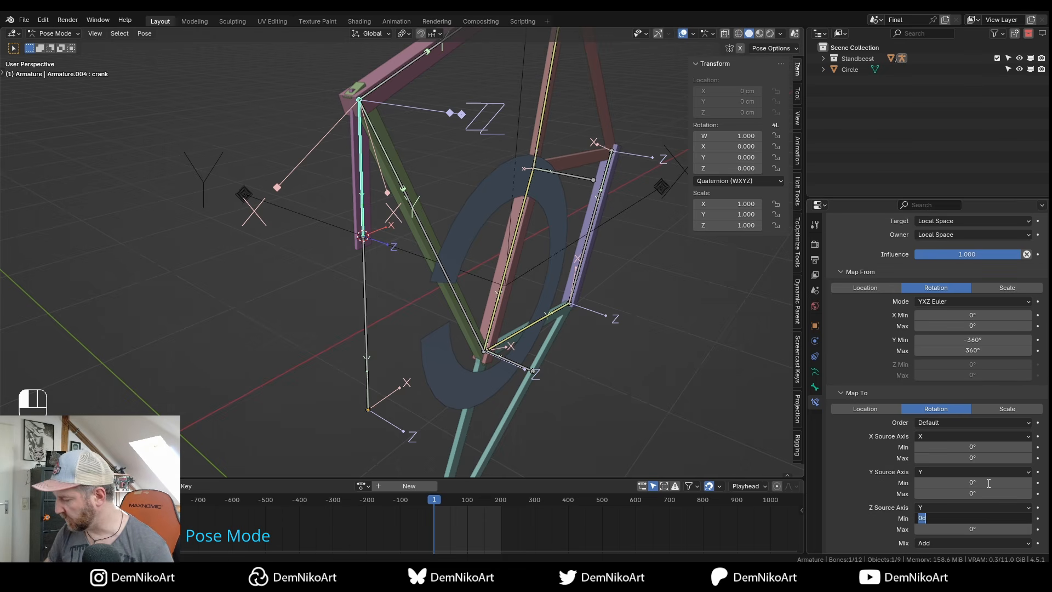
text(-360)
key(Tab)
text(360)
key(Return)
scroll(477, 240, down, 4)
Return to Object Mode and test-rotate the Circle on its local Y axis, then cancel.
key(ctrl+Tab)
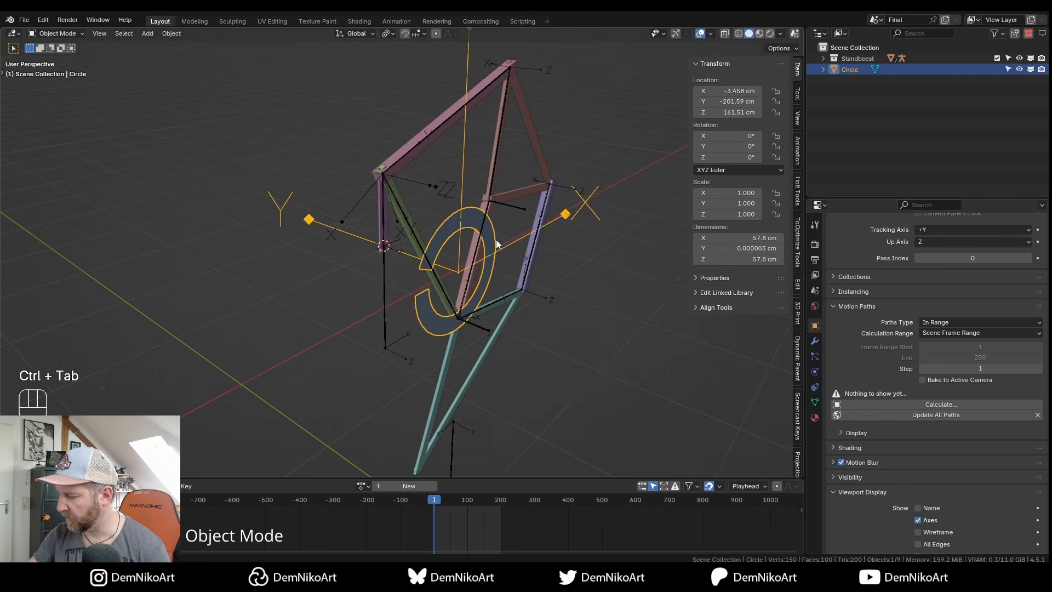
click(490, 267)
key(r)
key(y)
key(y)
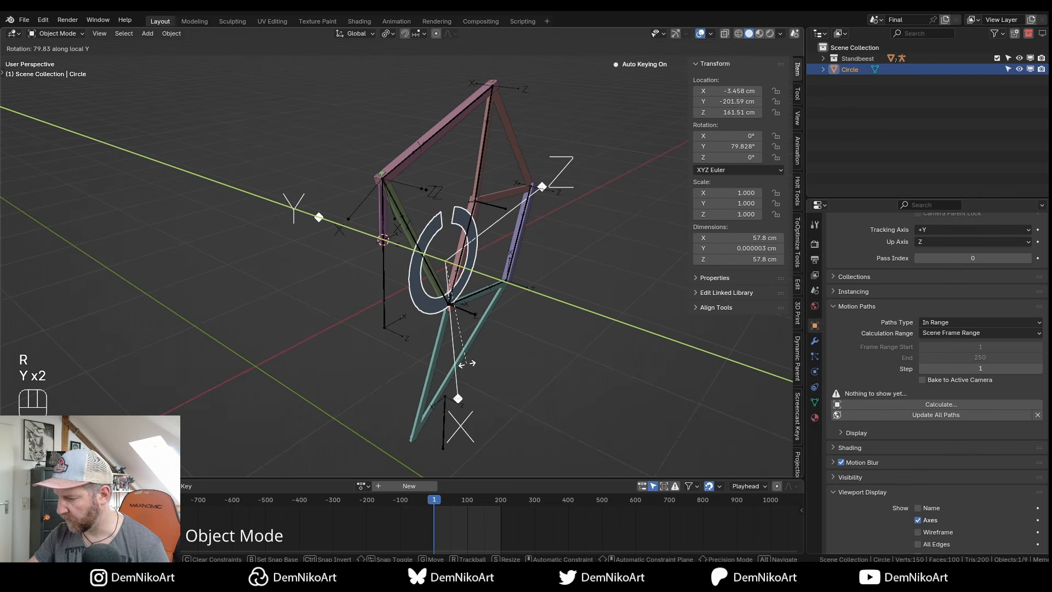
key(Escape)
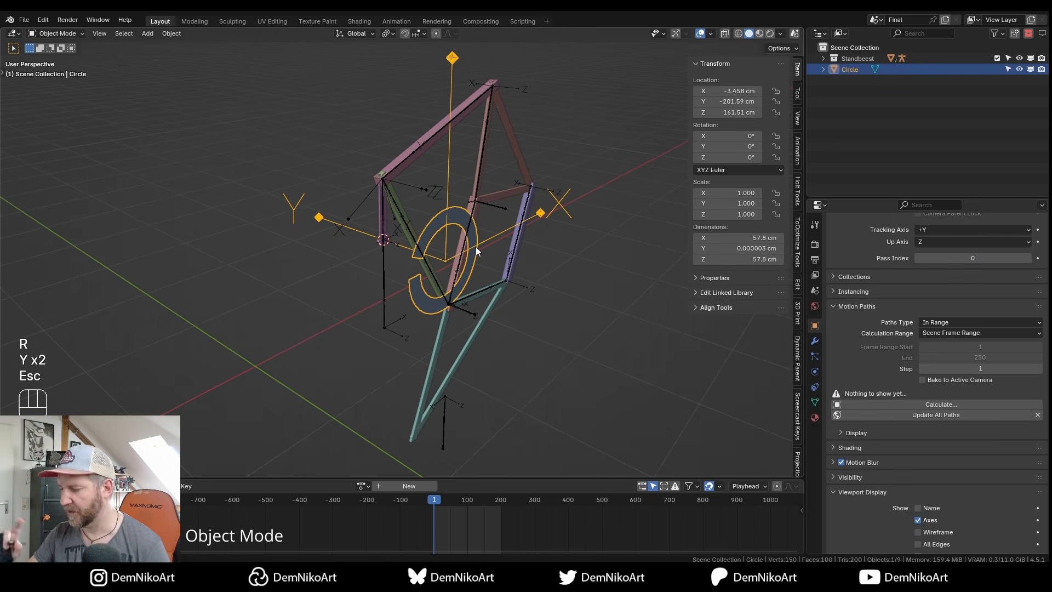
scroll(450, 288, down, 1)
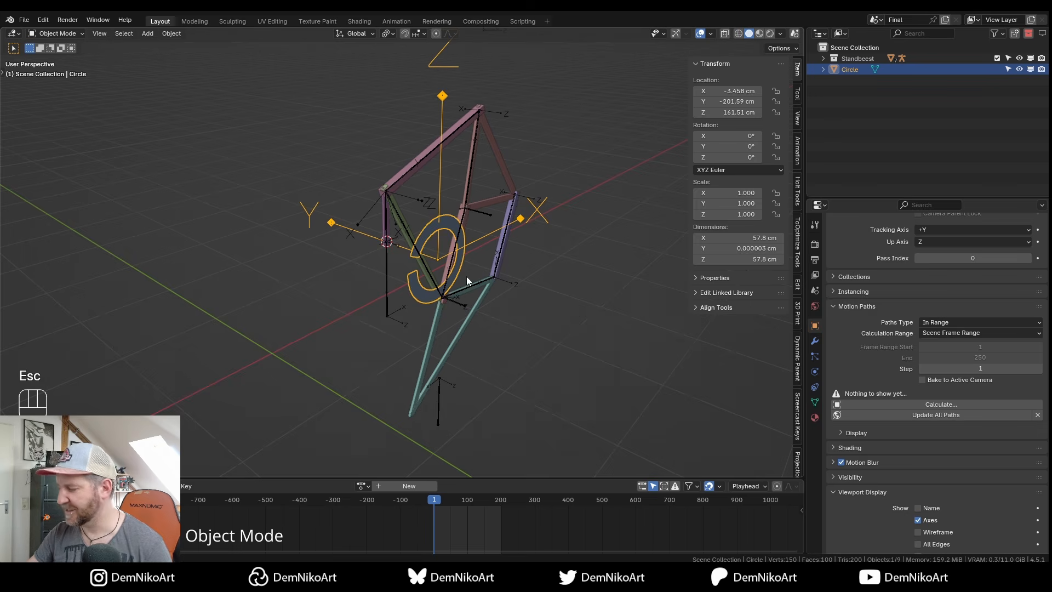
Put the armature back in Pose Mode and orbit to a side view of the rig.
click(389, 216)
key(ctrl+Tab)
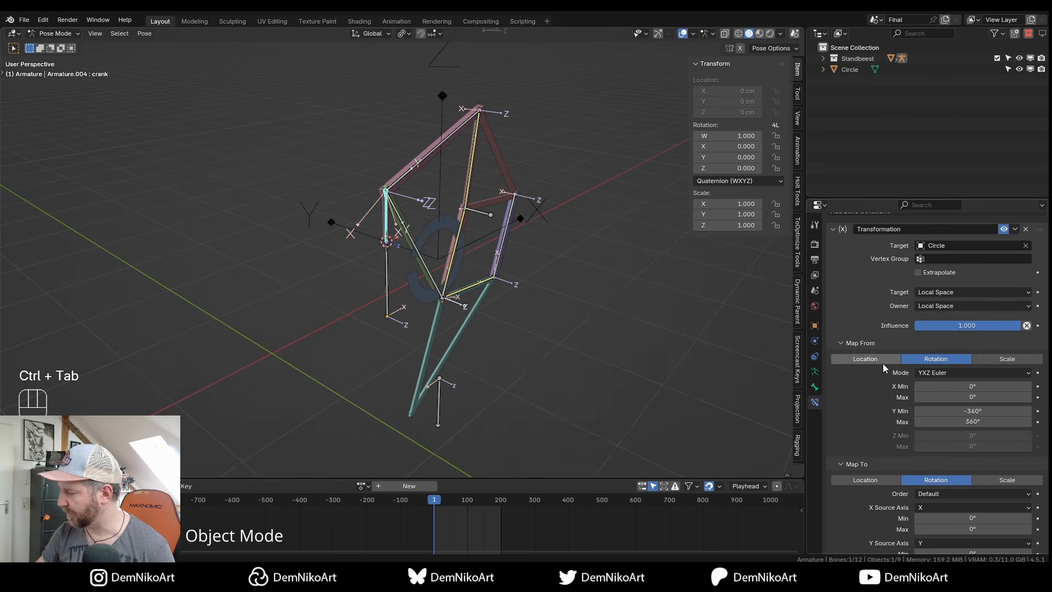
shift+middle_drag(427, 255, 438, 265)
mouse_move(430, 285)
alt+mouse_down()
mouse_move(485, 281)
mouse_move(425, 285)
alt+mouse_up()
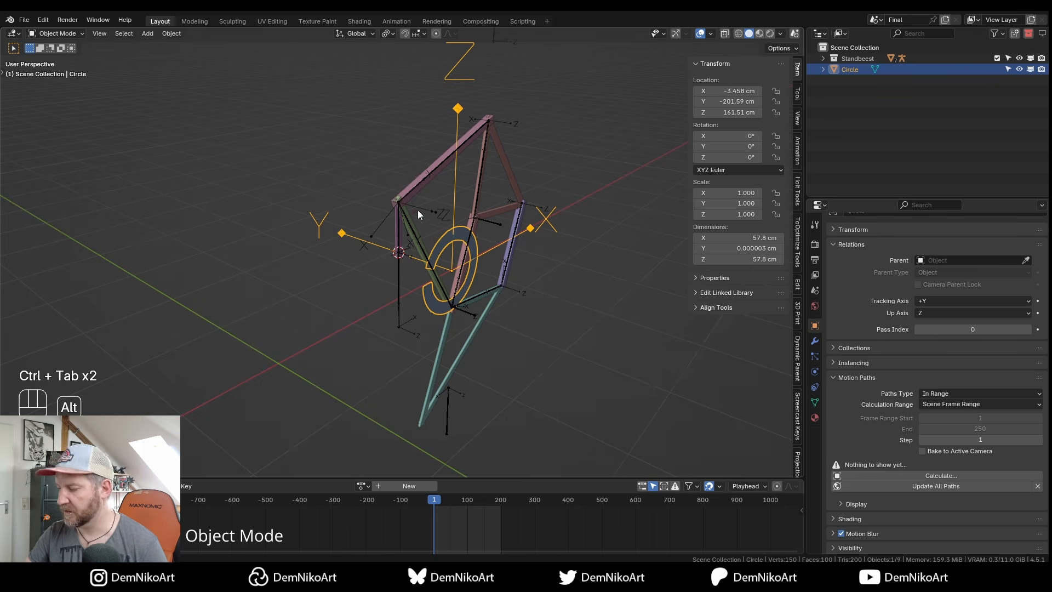
alt+drag(432, 226, 423, 281)
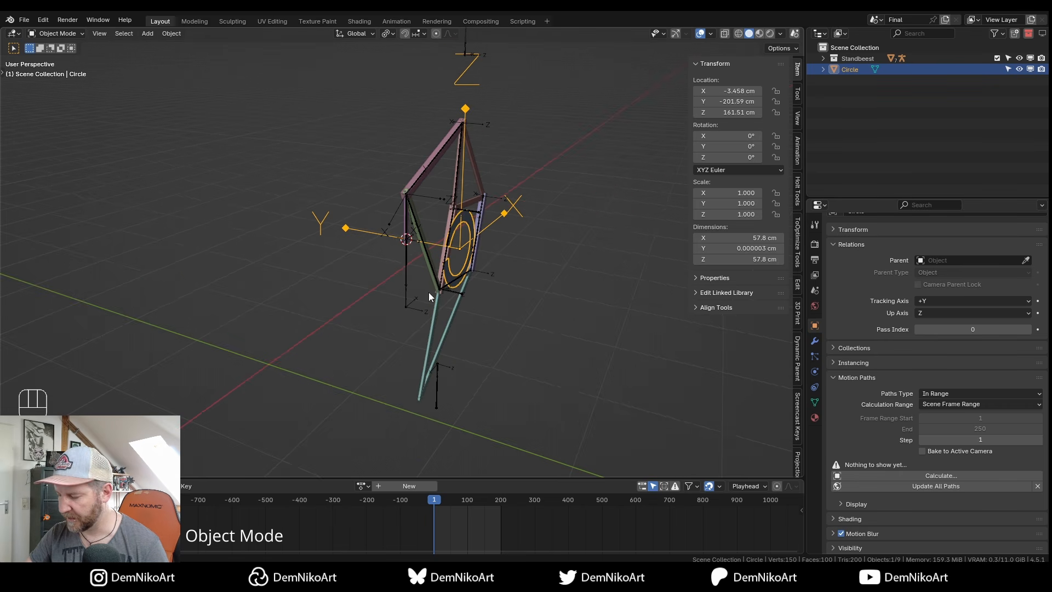
mouse_move(394, 278)
alt+mouse_down()
mouse_move(409, 275)
mouse_move(393, 282)
alt+mouse_up()
Add a cube empty with a display size of 30 cm.
key(shift+a)
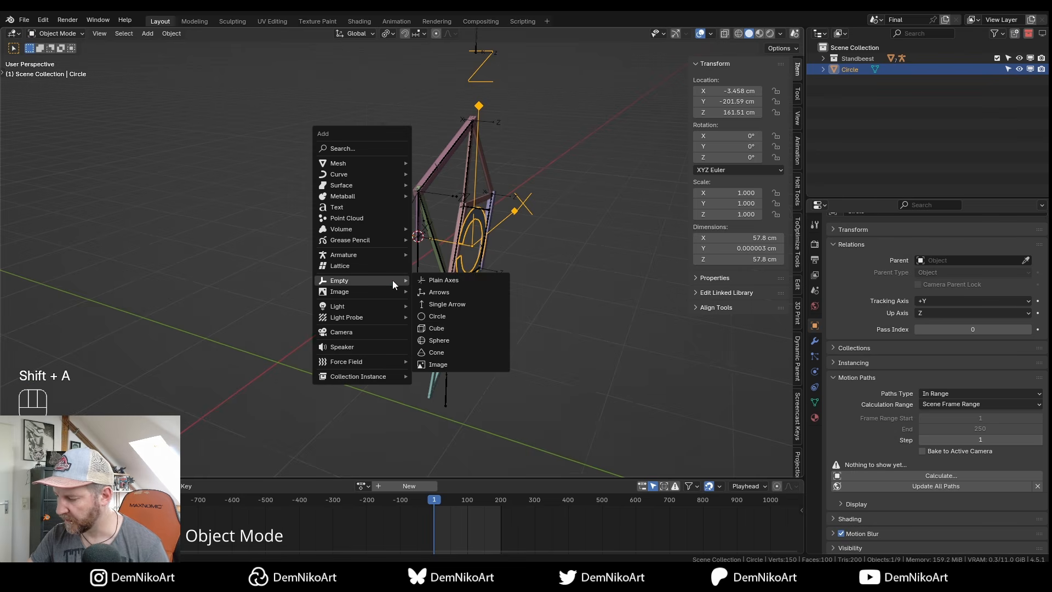
click(458, 328)
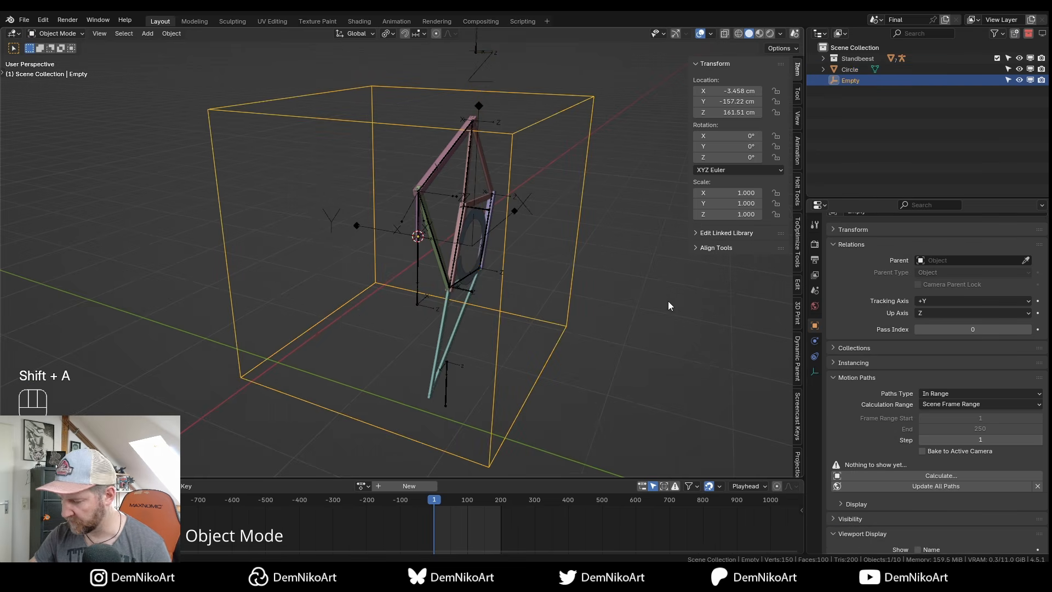
click(816, 372)
click(993, 270)
text(30)
key(Return)
alt+drag(417, 263, 486, 291)
Move the cube empty along Y and set its Y location to 0 cm.
key(g)
key(y)
click(454, 253)
click(736, 102)
text(0)
key(Return)
alt+drag(433, 356, 484, 265)
Parent the Circle to the cube empty using Ctrl+P > Object.
click(480, 258)
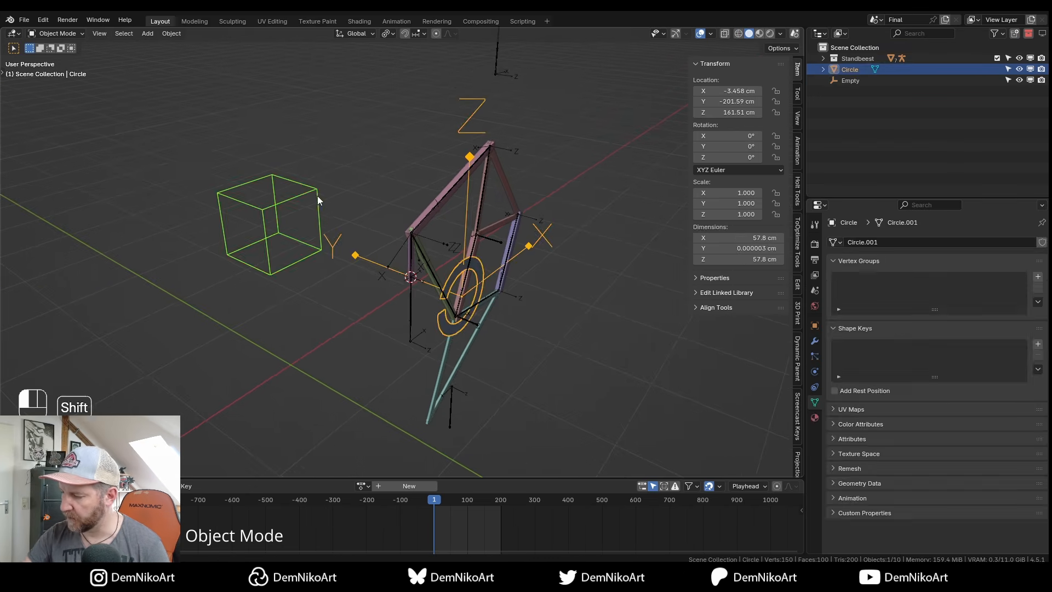
shift+click(318, 199)
key(ctrl+p)
click(422, 213)
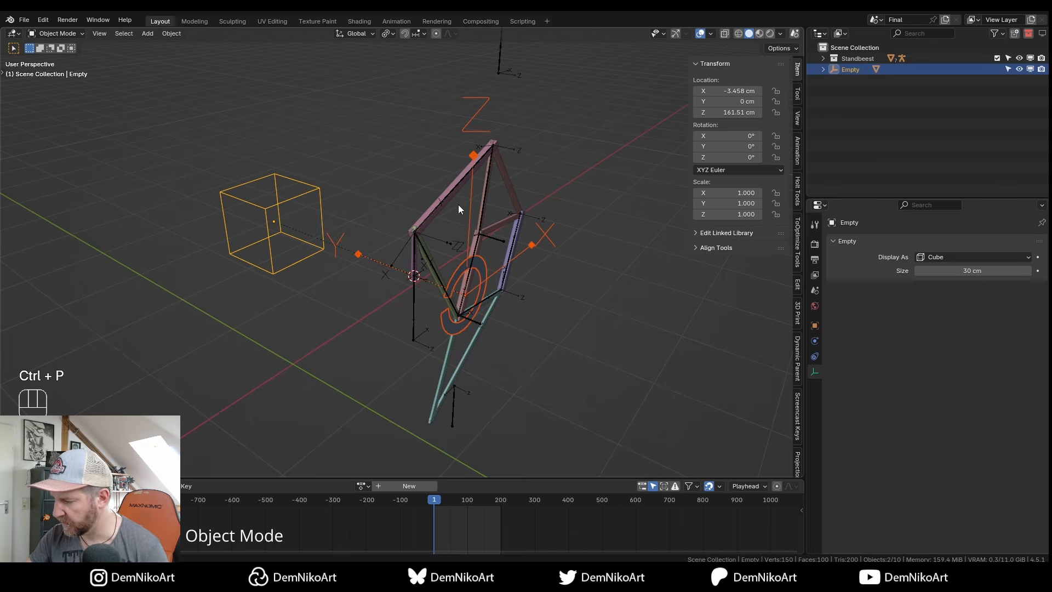
Test-rotate the Circle around its local Y axis, cancelling the second rotation.
click(482, 268)
alt+drag(484, 255, 505, 268)
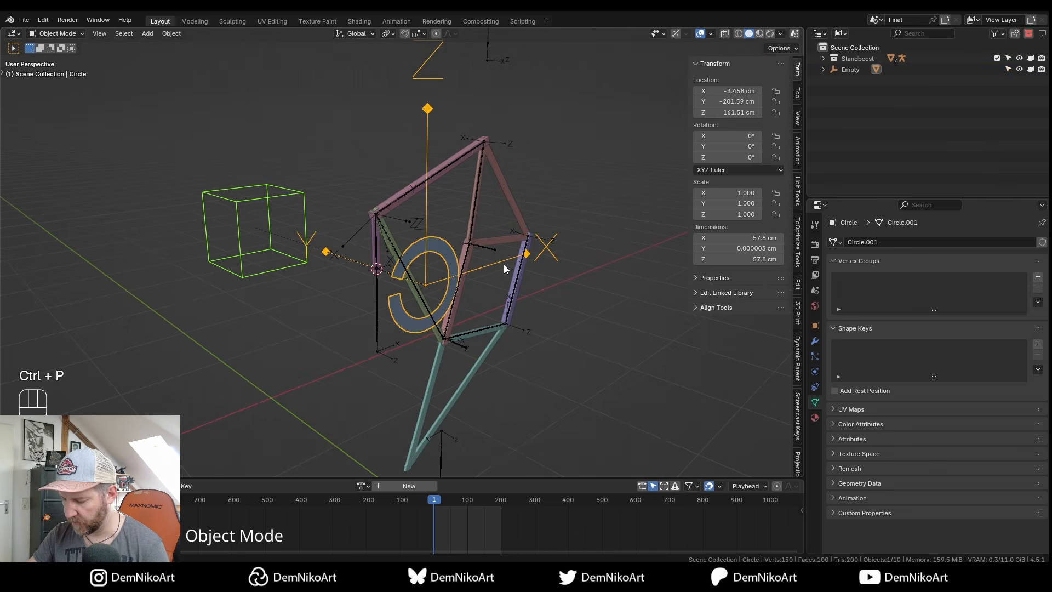
key(r)
key(y)
key(y)
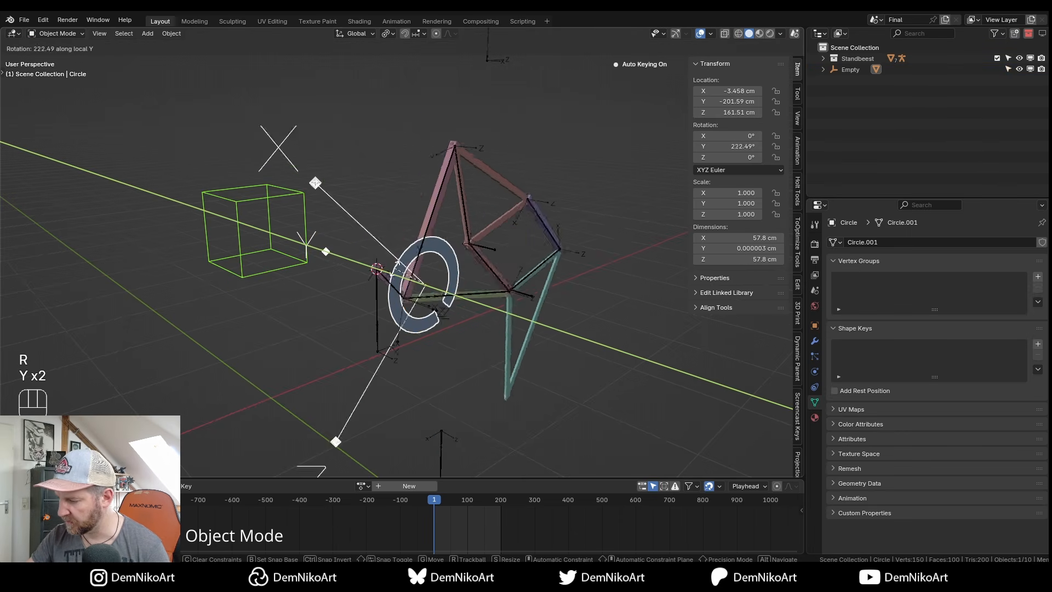
click(507, 285)
alt+drag(530, 303, 511, 305)
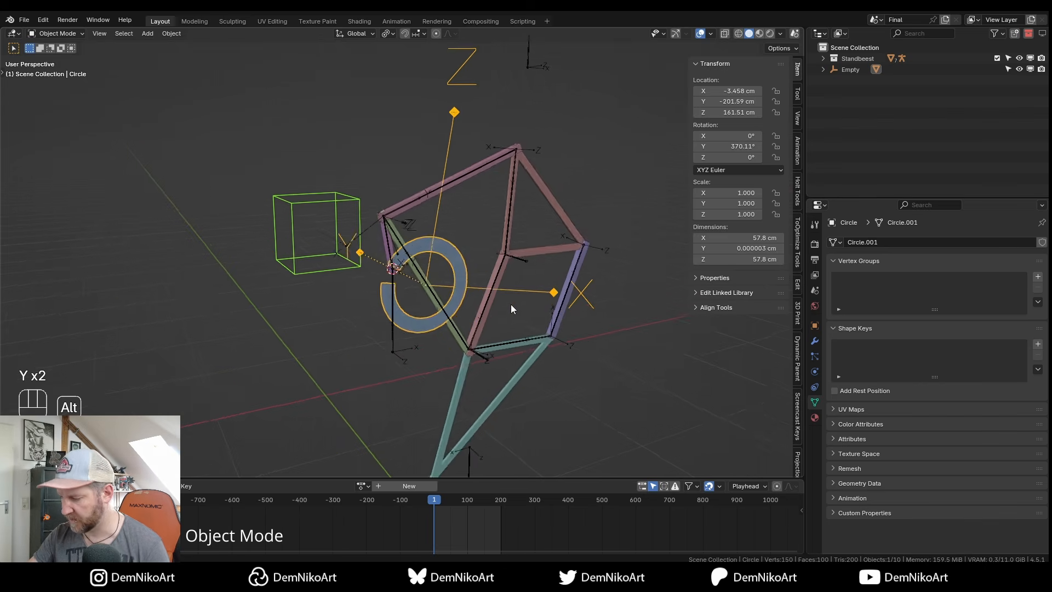
key(r)
key(y)
key(y)
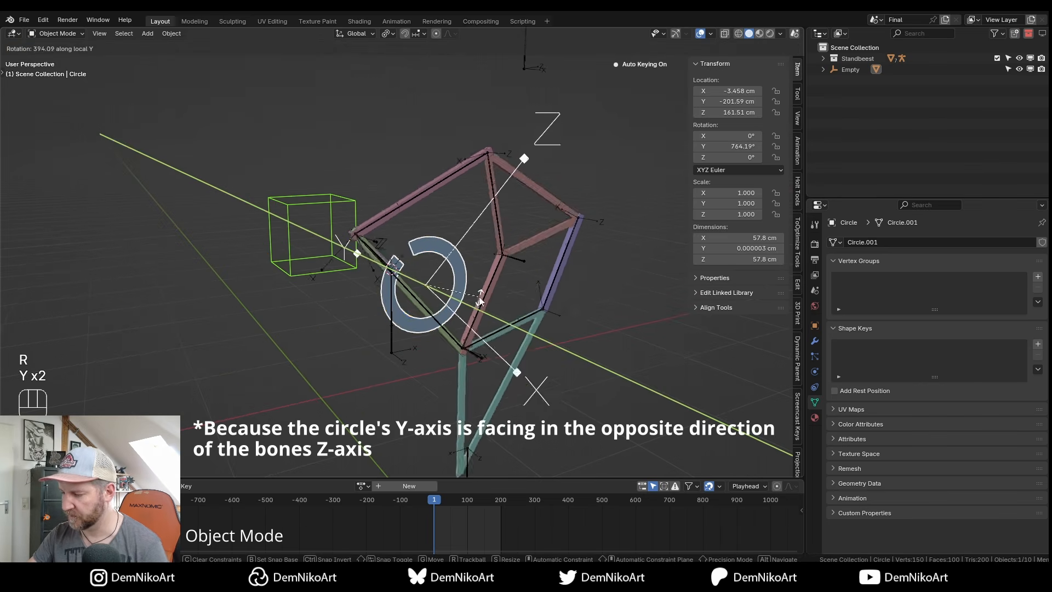
key(Escape)
Clear the Circle's rotation with Alt+R and switch the armature into Pose Mode.
click(391, 242)
shift+middle_drag(400, 246, 406, 247)
click(439, 247)
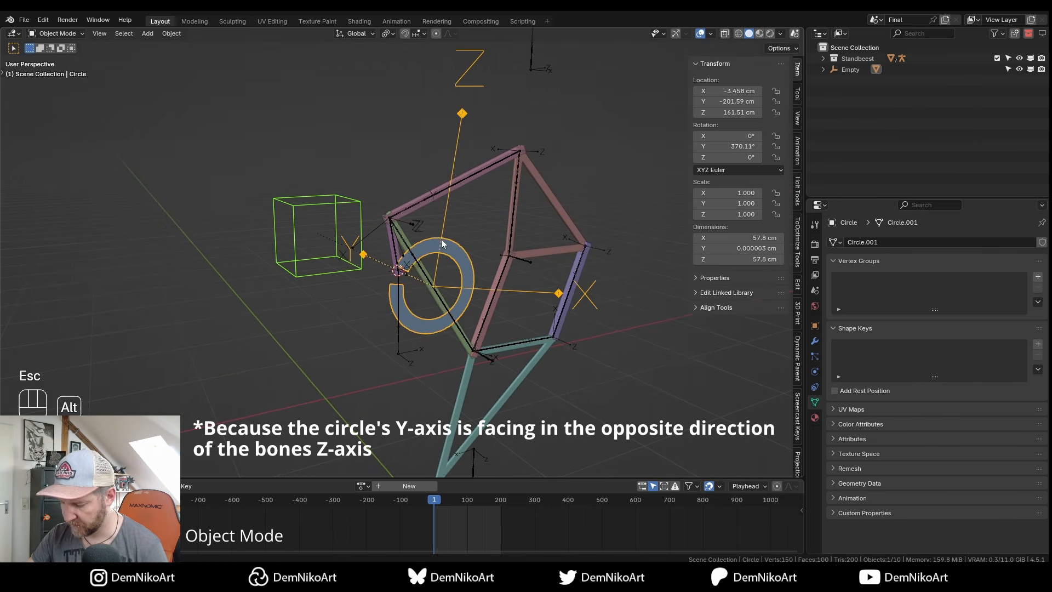
key(alt+r)
key(ctrl+Tab)
Reverse the Z Source Axis range to Min 360° and Max -360°.
click(820, 397)
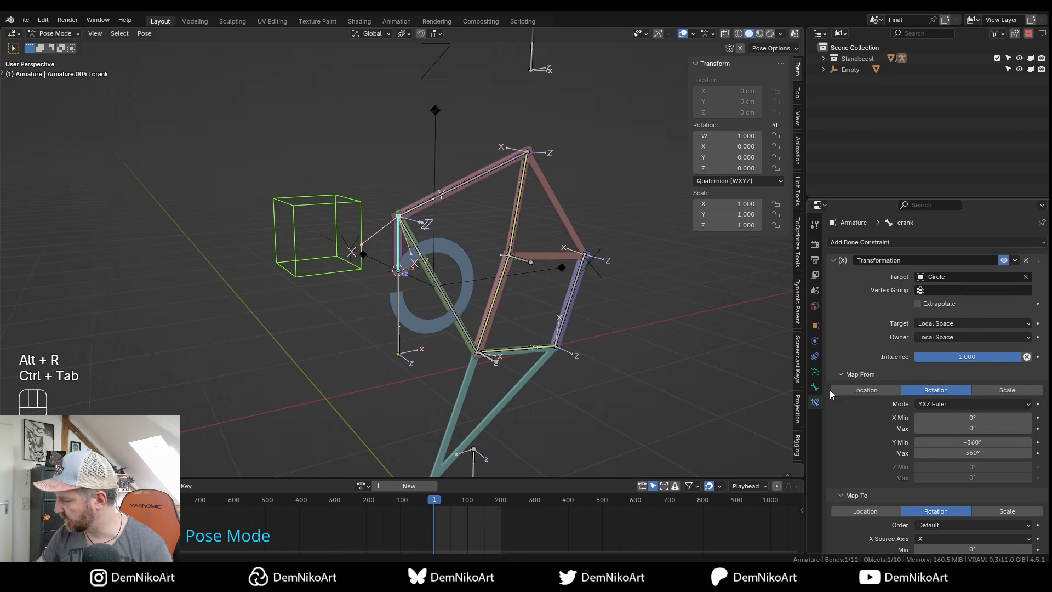
scroll(927, 470, down, 4)
click(980, 517)
key(Home)
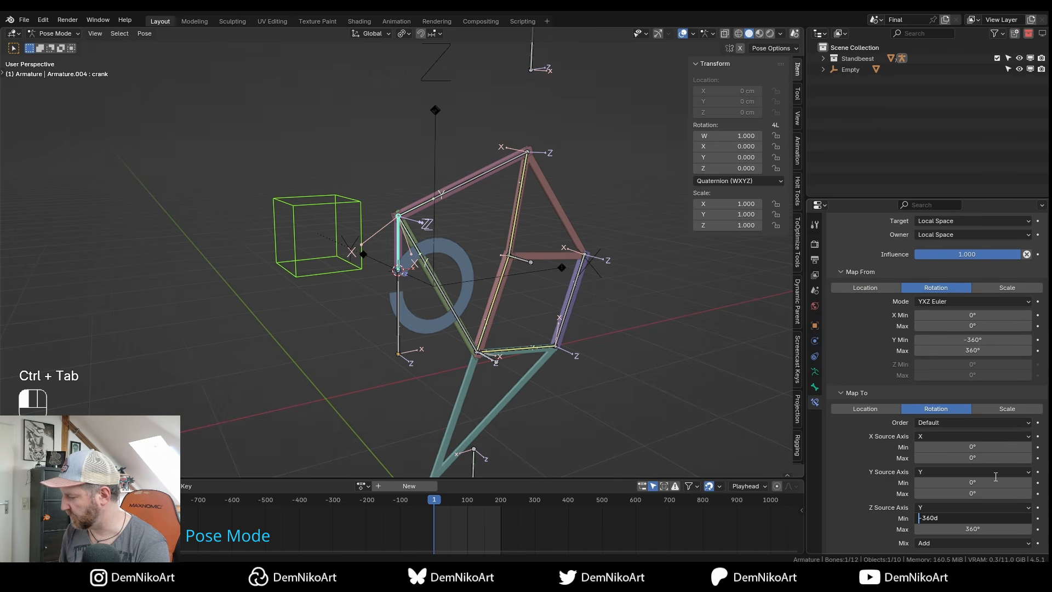
key(Delete)
key(Tab)
text(-360)
key(Return)
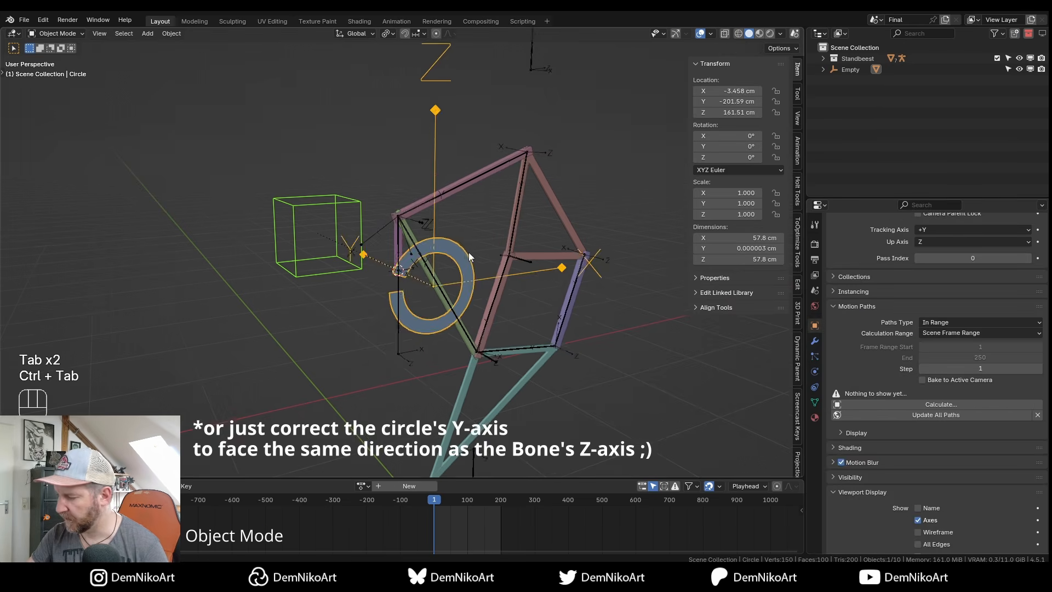
Test-rotate the Circle on local Y and in front view, then reselect the armature.
alt+drag(468, 253, 508, 241)
key(r)
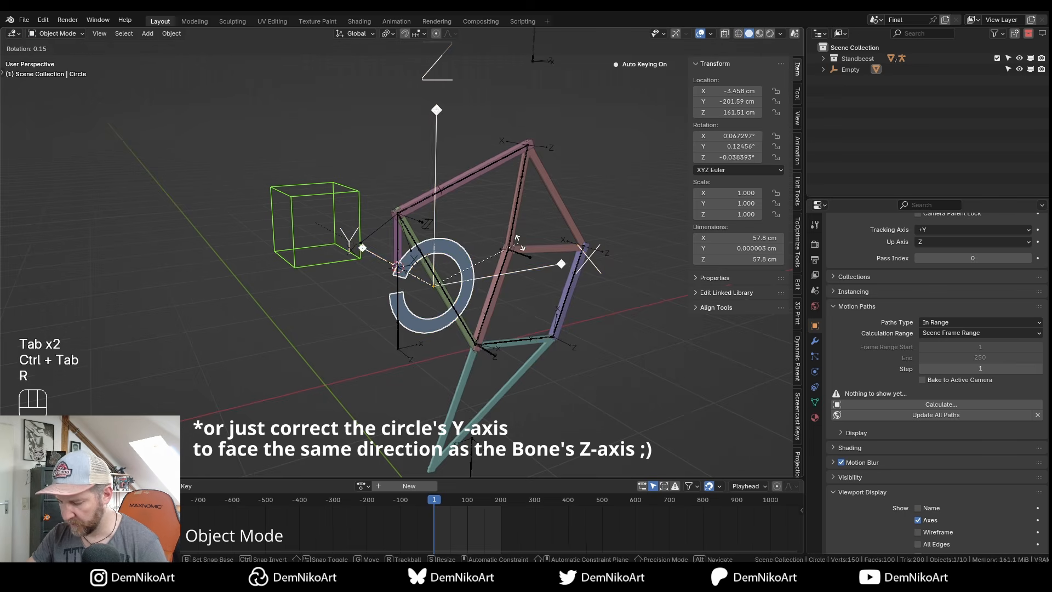
key(y)
key(y)
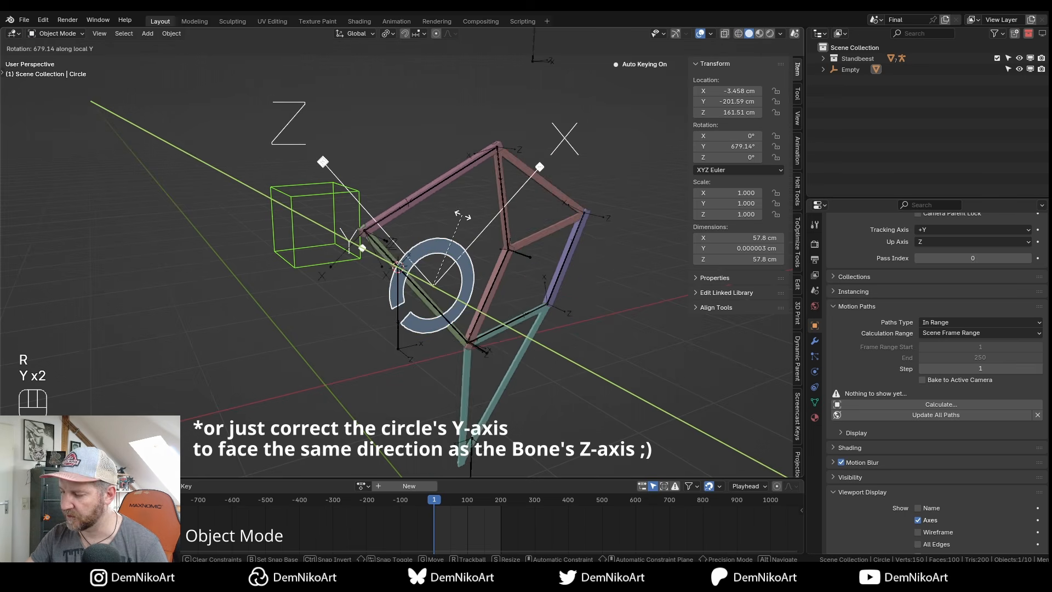
click(440, 330)
key(KP_1)
key(r)
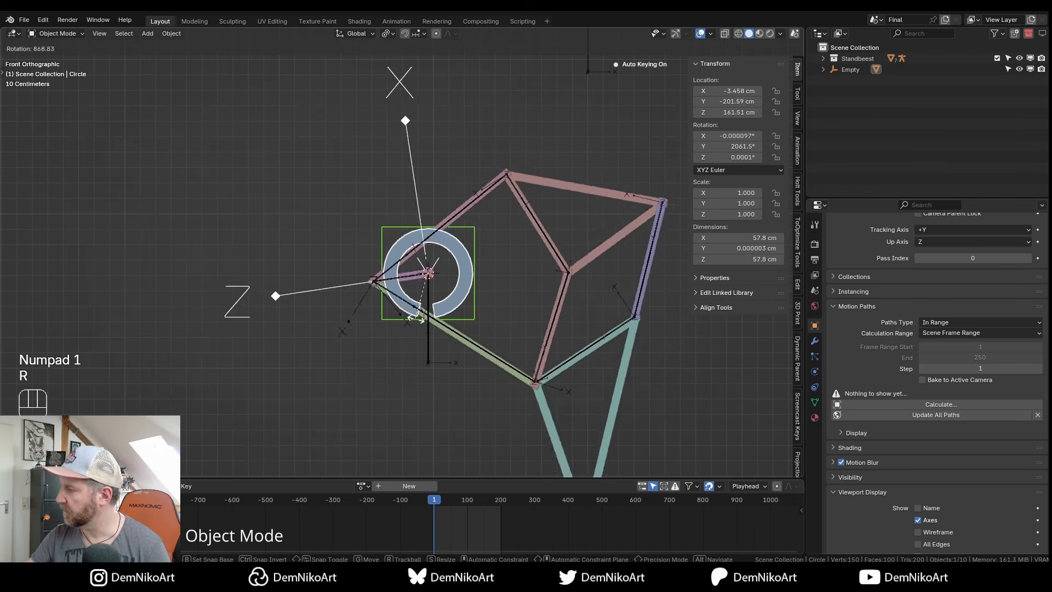
key(r)
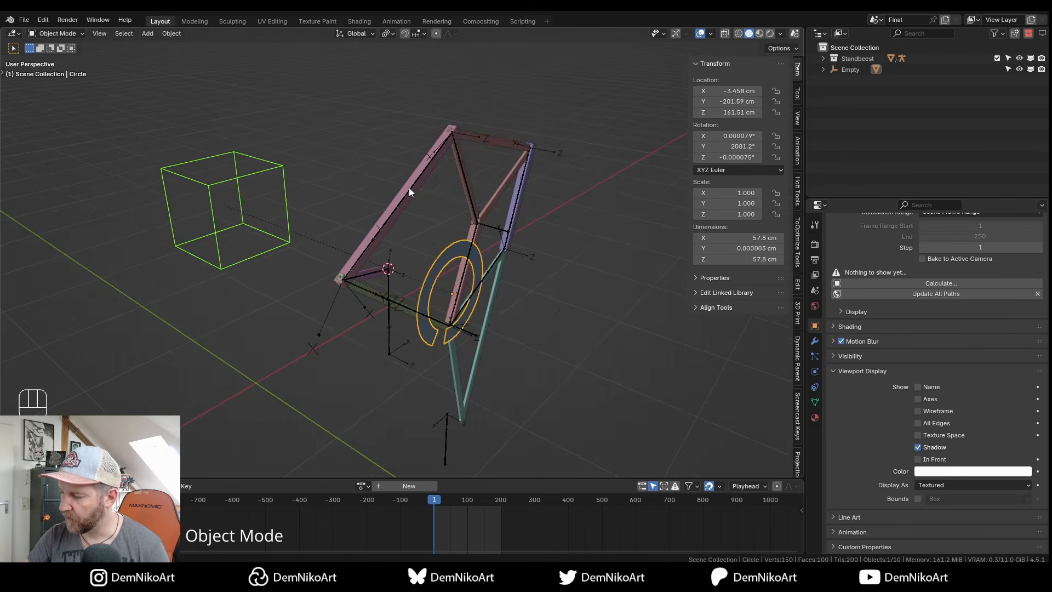
click(409, 188)
alt+drag(409, 188, 461, 188)
alt+right_drag(461, 189, 430, 183)
mouse_move(450, 274)
alt+mouse_down()
mouse_move(465, 288)
mouse_move(449, 274)
alt+mouse_up()
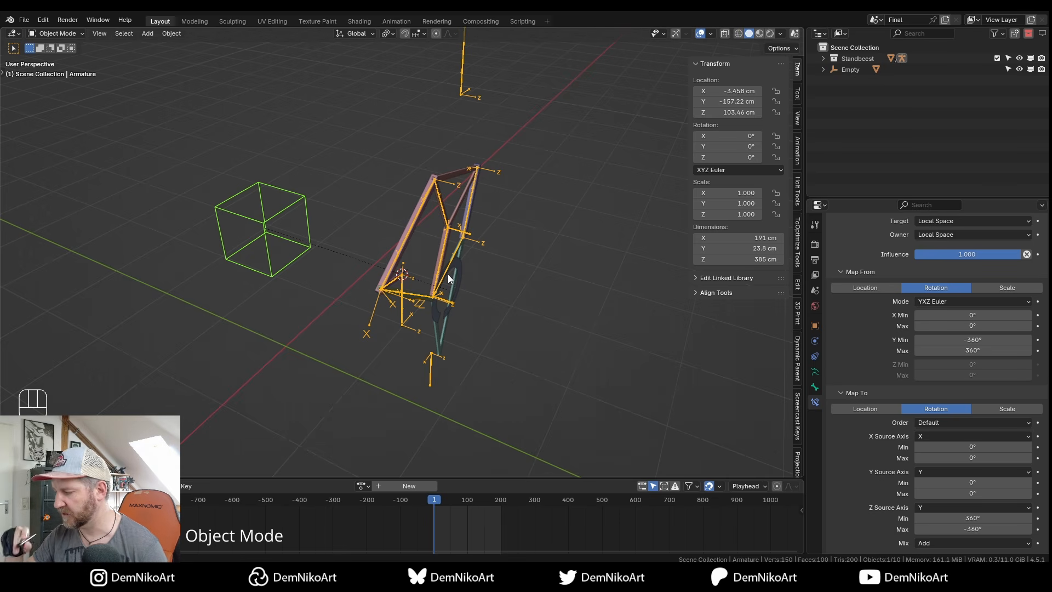
Select the Armature hierarchy in the Standbeest collection and move it to a new collection named starting with 'R'.
alt+right_drag(462, 274, 469, 260)
alt+middle_drag(469, 261, 476, 280)
click(824, 59)
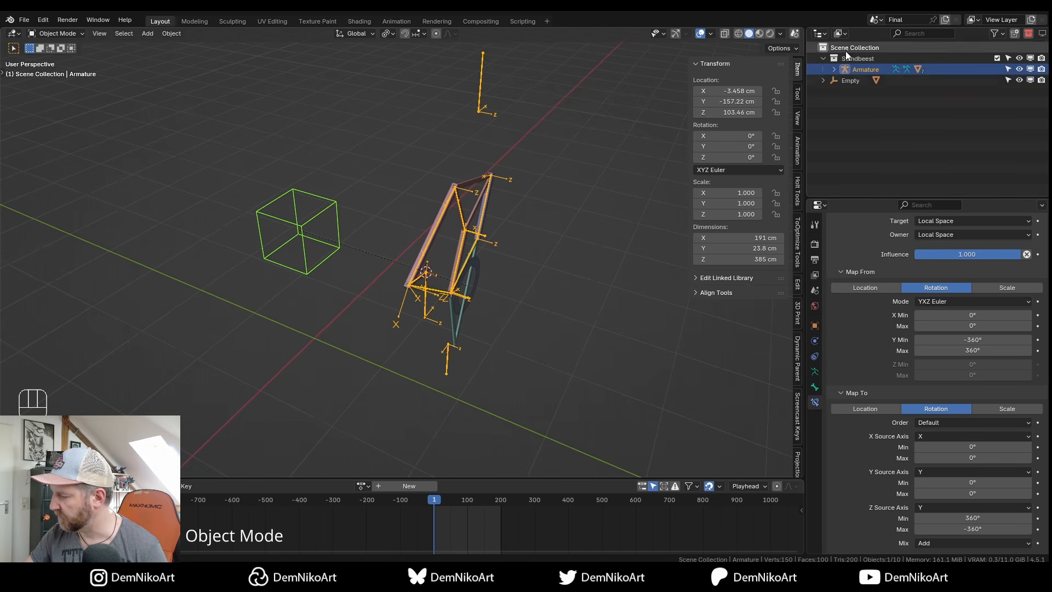
click(847, 69)
alt+drag(555, 266, 620, 173)
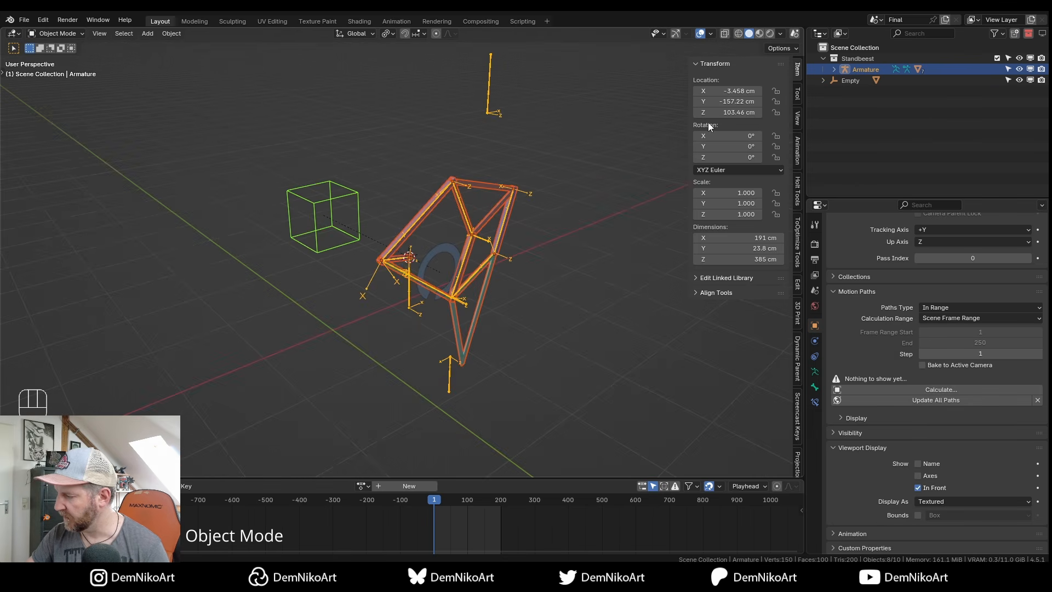
key(m)
click(515, 259)
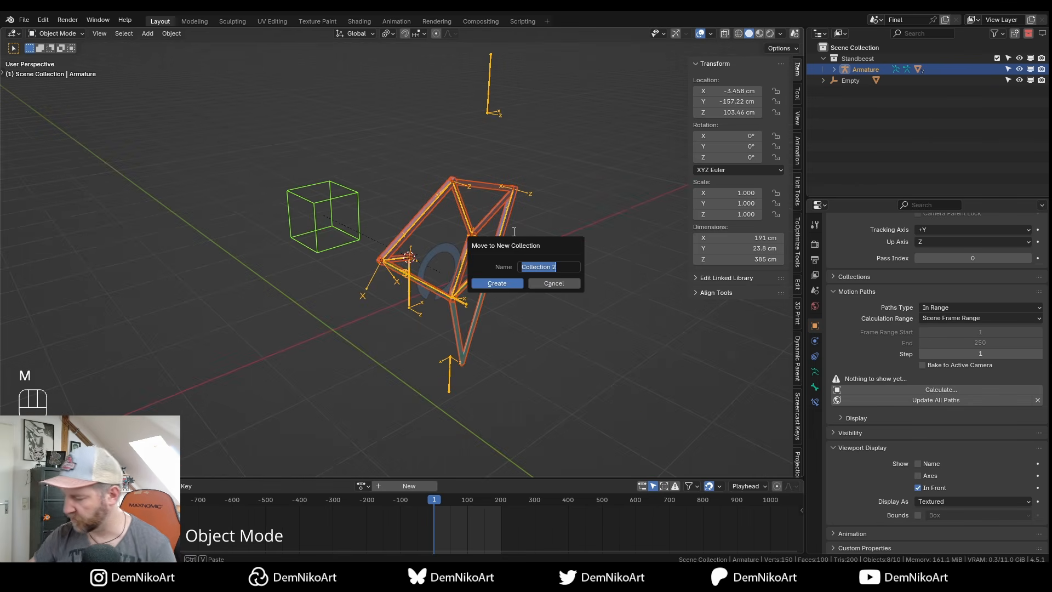
text(R 0)
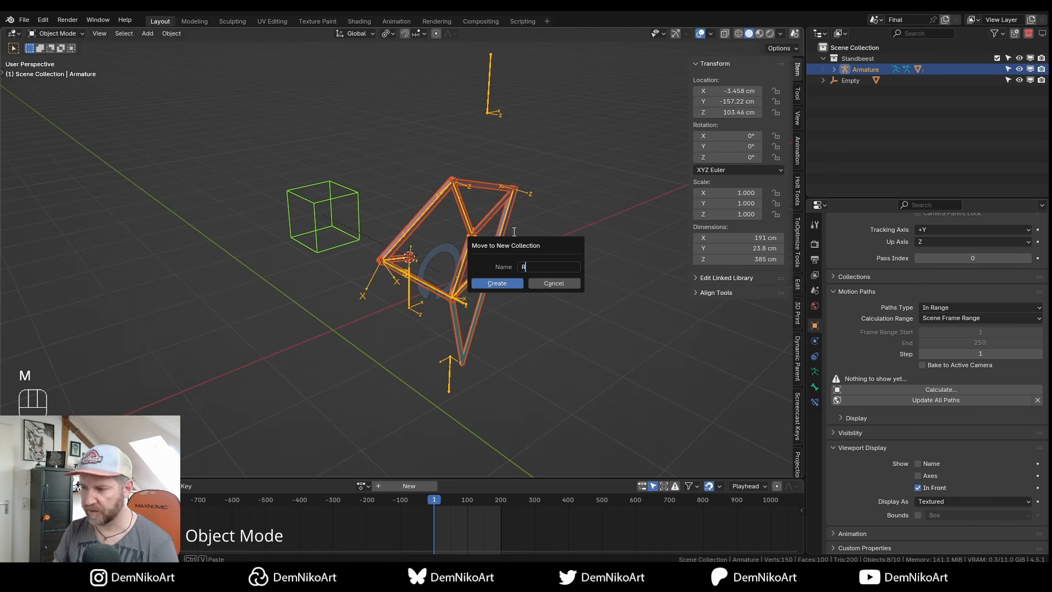
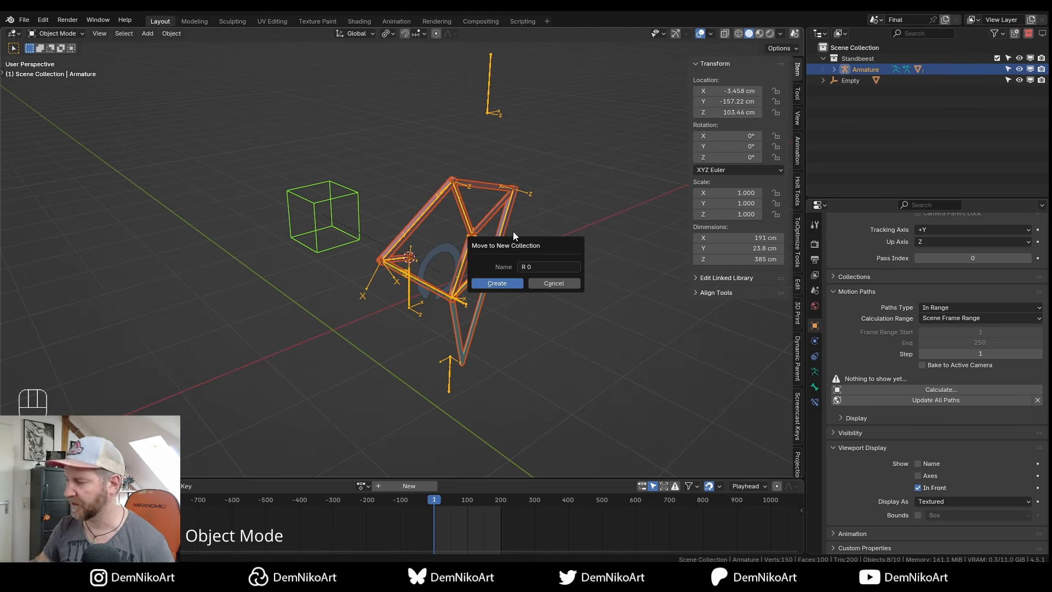
Create the new collection R 0 holding the armature and toggle its visibility to check it.
key(Return)
click(1020, 70)
click(1020, 71)
alt+drag(484, 282, 491, 289)
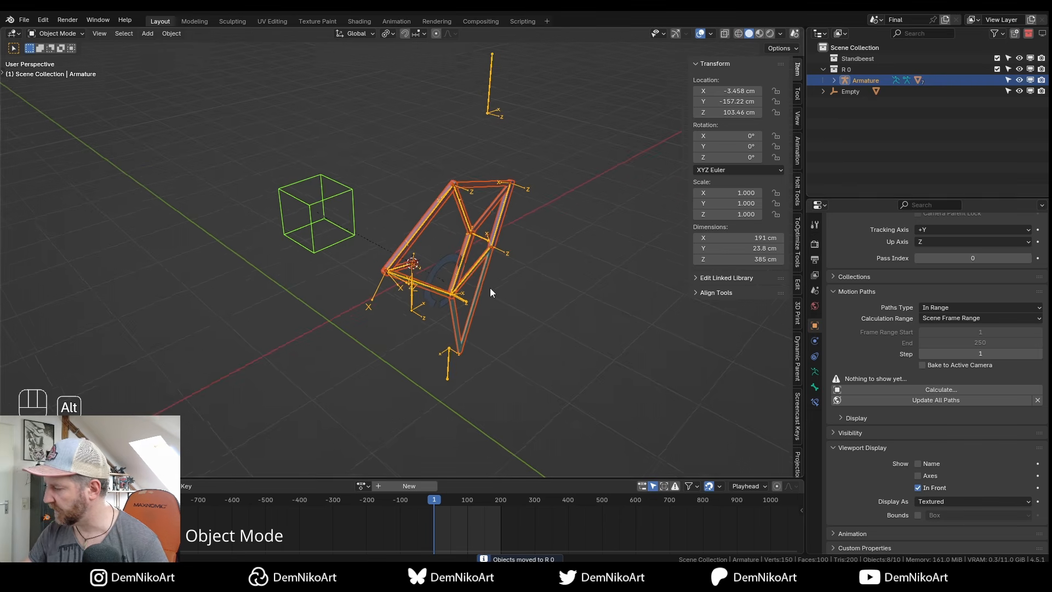
Rename the Empty to MAIN, then collapse and select the R 0 collection.
click(850, 91)
double_click(852, 91)
text(MAIN)
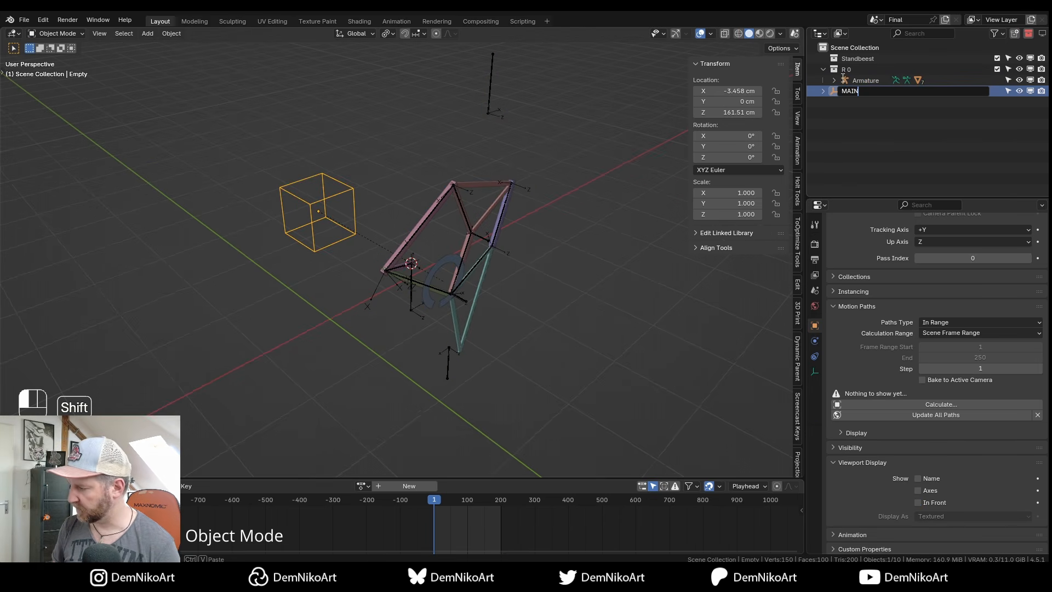
key(Return)
click(823, 70)
click(855, 68)
alt+right_drag(482, 279, 500, 284)
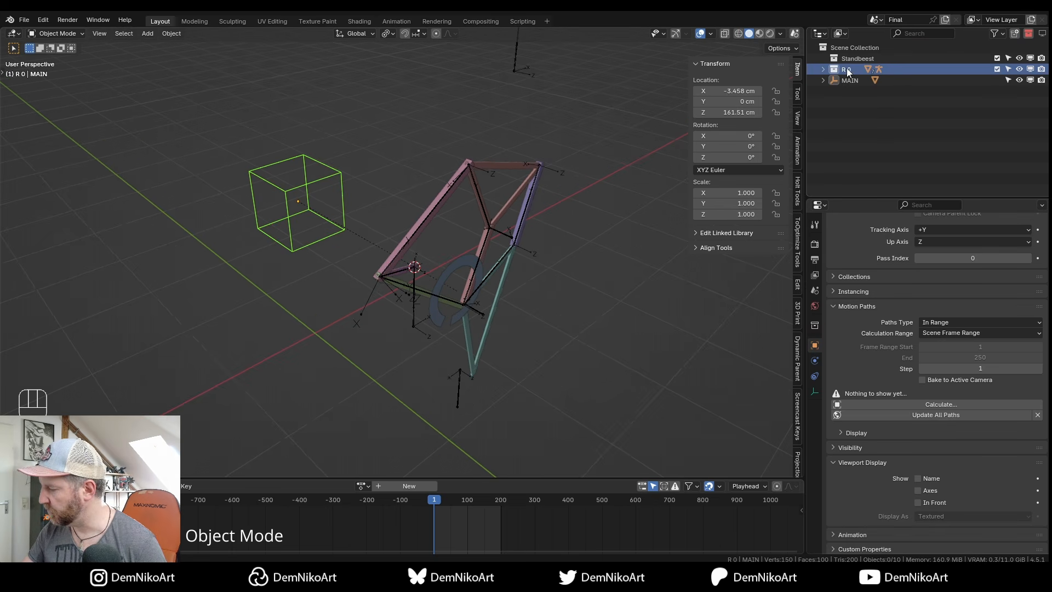
Make a linked duplicate of R 0, producing collection R 0.002 with Armature.001.
right_click(849, 68)
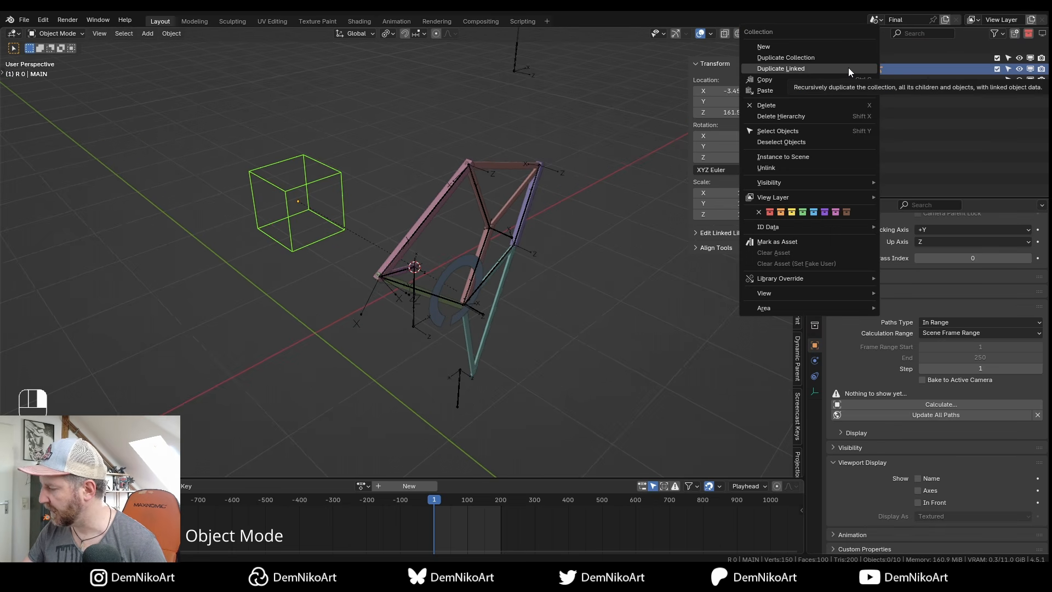
click(847, 67)
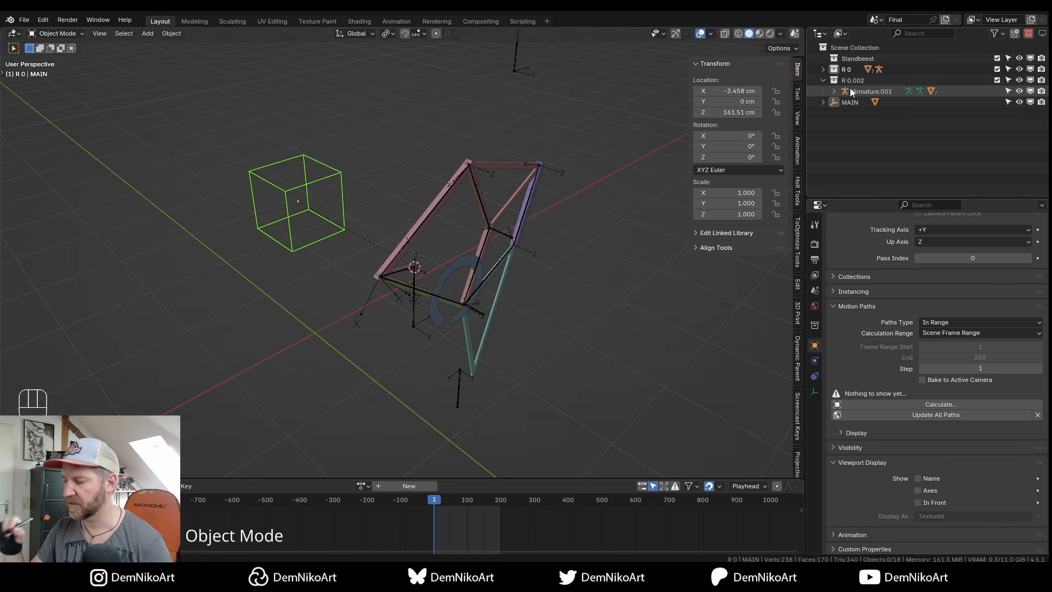
middle_drag(502, 265, 487, 229)
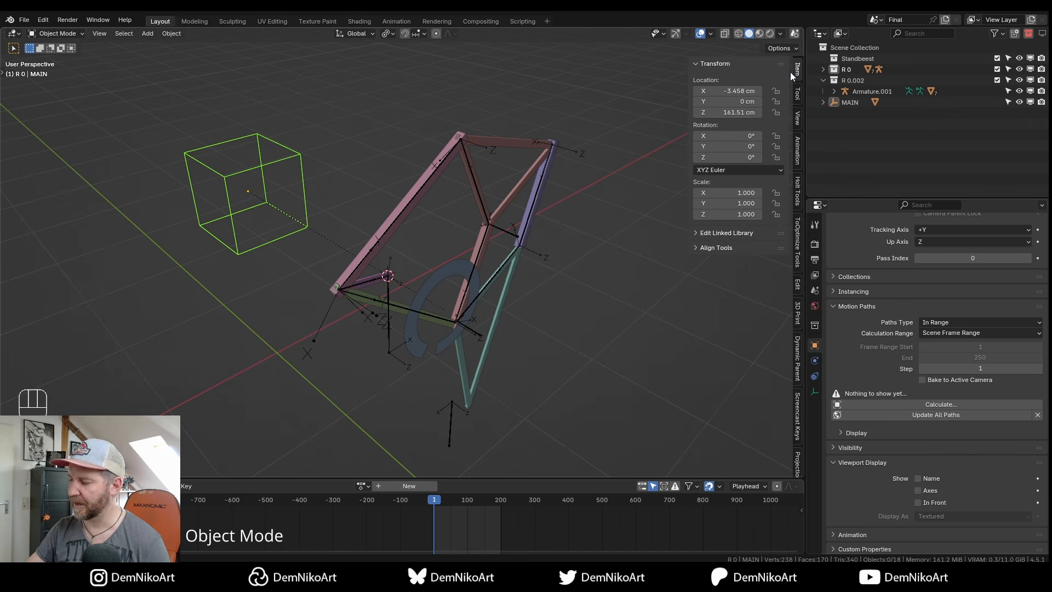
middle_drag(502, 291, 499, 290)
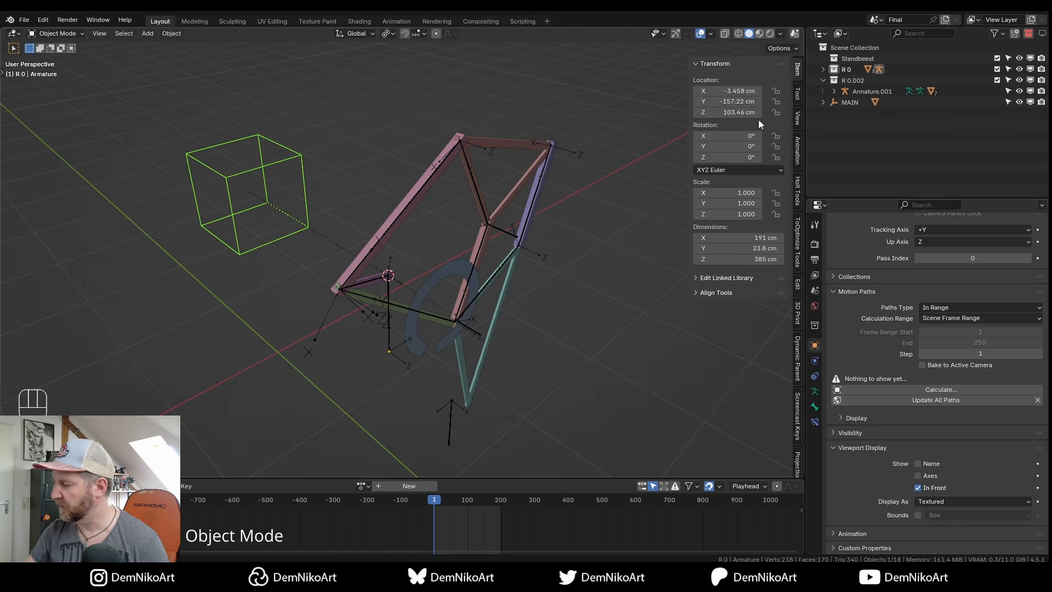
Rename the duplicated collection to R 45 and frame both armatures in top view.
double_click(863, 80)
click(874, 77)
key(BackSpace)
key(BackSpace)
key(BackSpace)
key(BackSpace)
key(BackSpace)
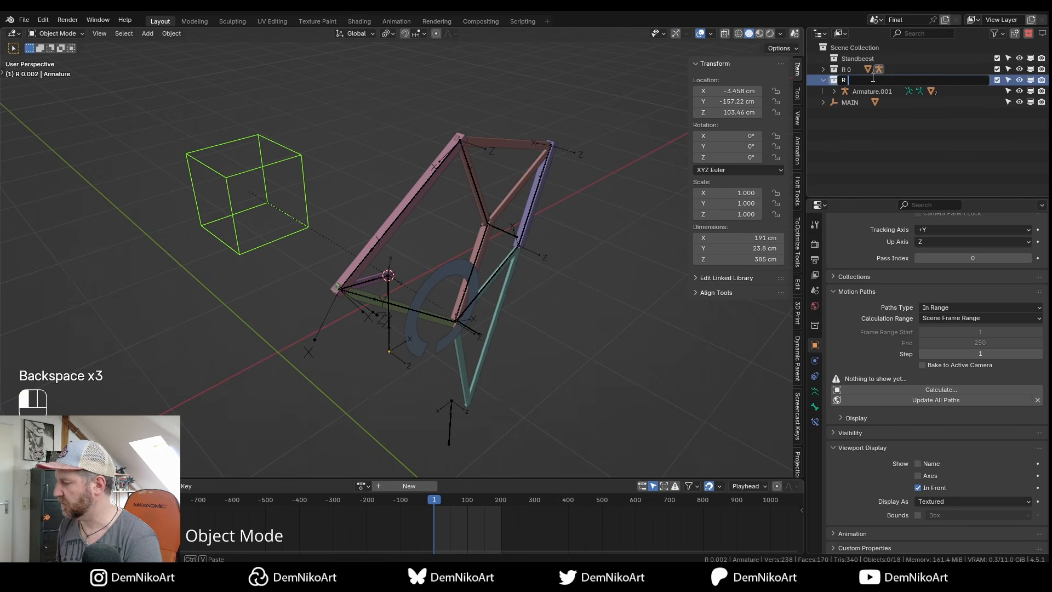
click(863, 91)
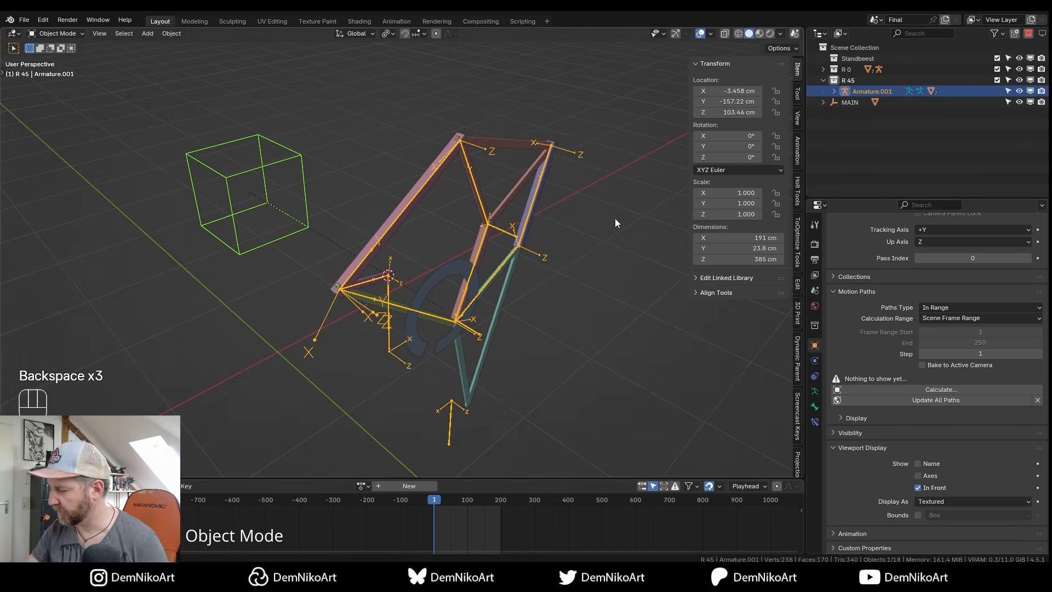
key(KP_7)
middle_drag(479, 285, 462, 298)
alt+right_drag(462, 298, 511, 293)
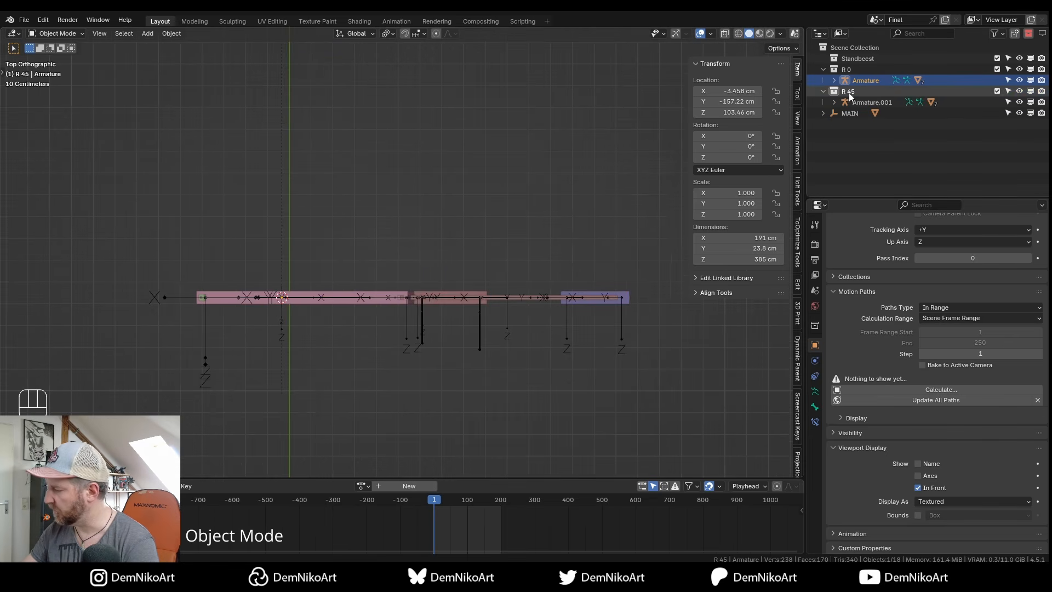
Place Armature.001 along Y, ending at a Y location of -140 cm.
click(746, 91)
click(747, 100)
click(745, 100)
text(-152.44)
key(Return)
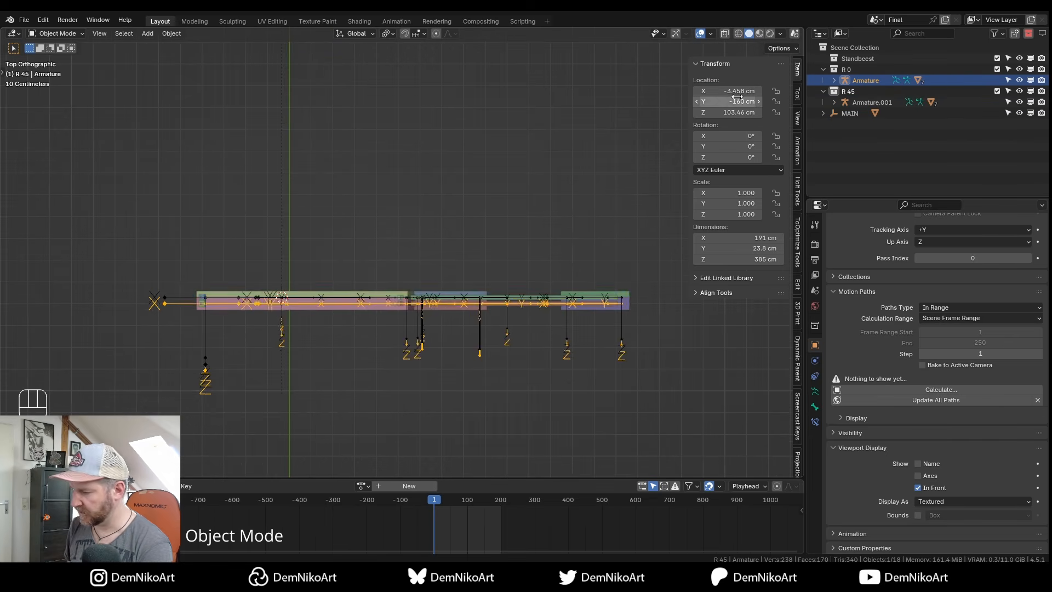
click(440, 312)
key(g)
key(y)
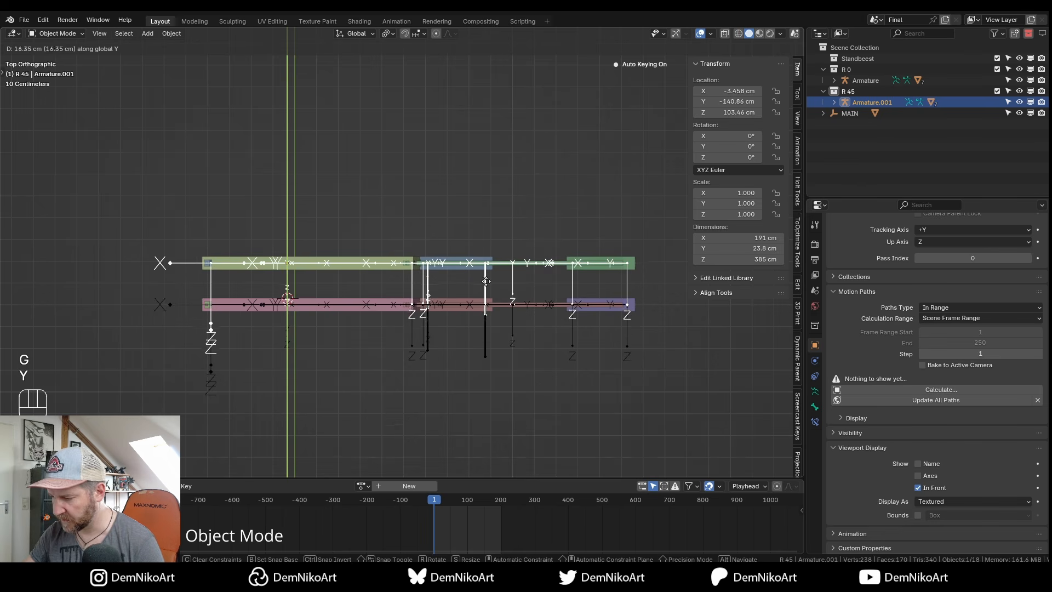
click(486, 280)
click(738, 101)
text(-140)
key(Return)
Test-rotate the crank circle on its local Y, cancel, and reselect Armature.001.
alt+drag(537, 340, 413, 289)
click(413, 289)
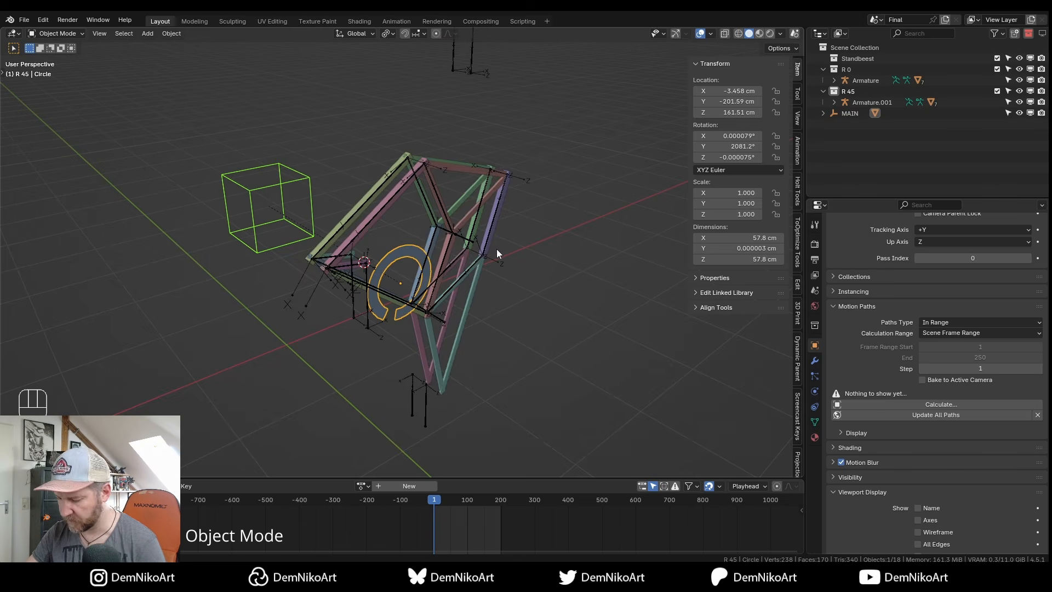
key(r)
key(y)
key(y)
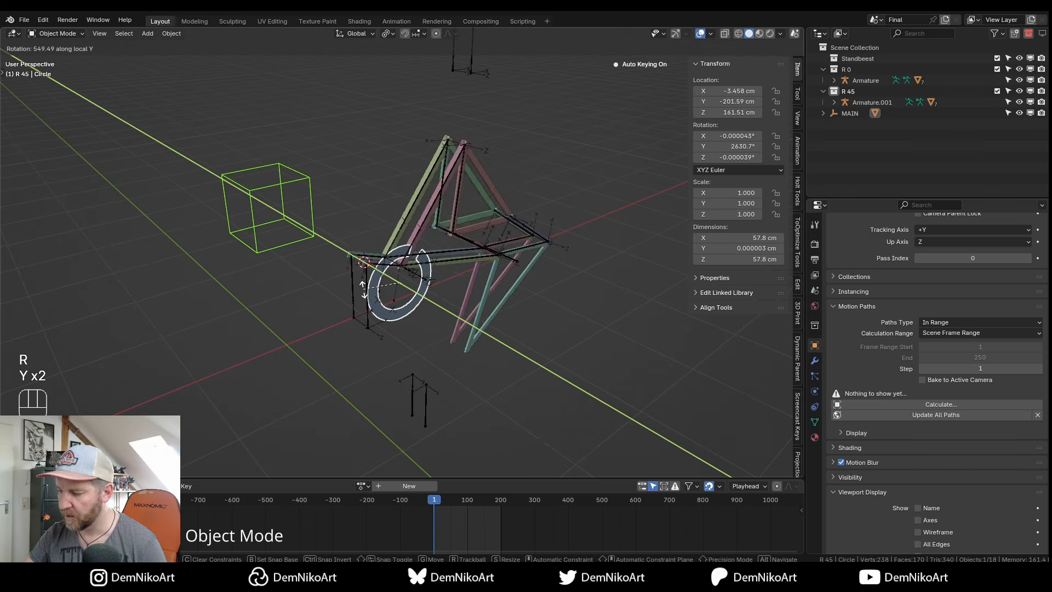
key(Escape)
alt+drag(413, 331, 396, 259)
click(391, 277)
In Pose Mode, set the crank bone to XYZ Euler with Z rotation 45°.
key(ctrl+Tab)
click(738, 179)
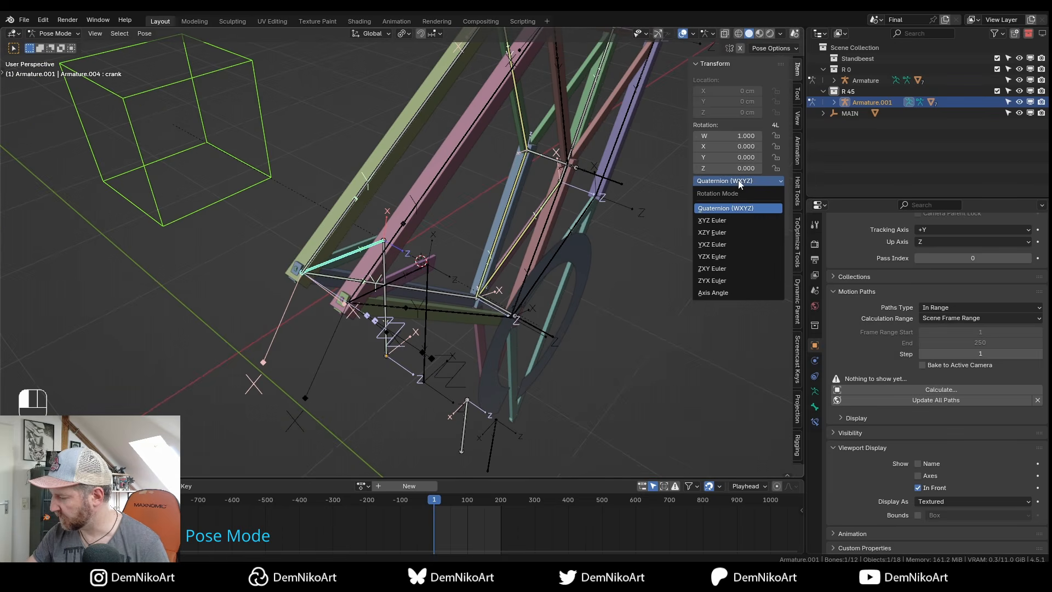
click(735, 220)
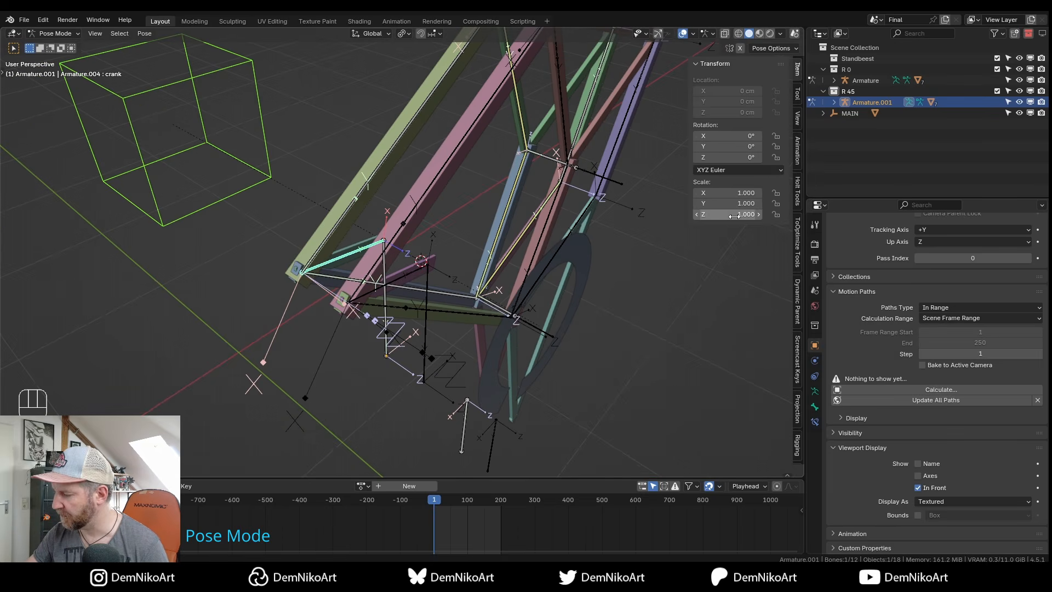
alt+drag(731, 170, 731, 170)
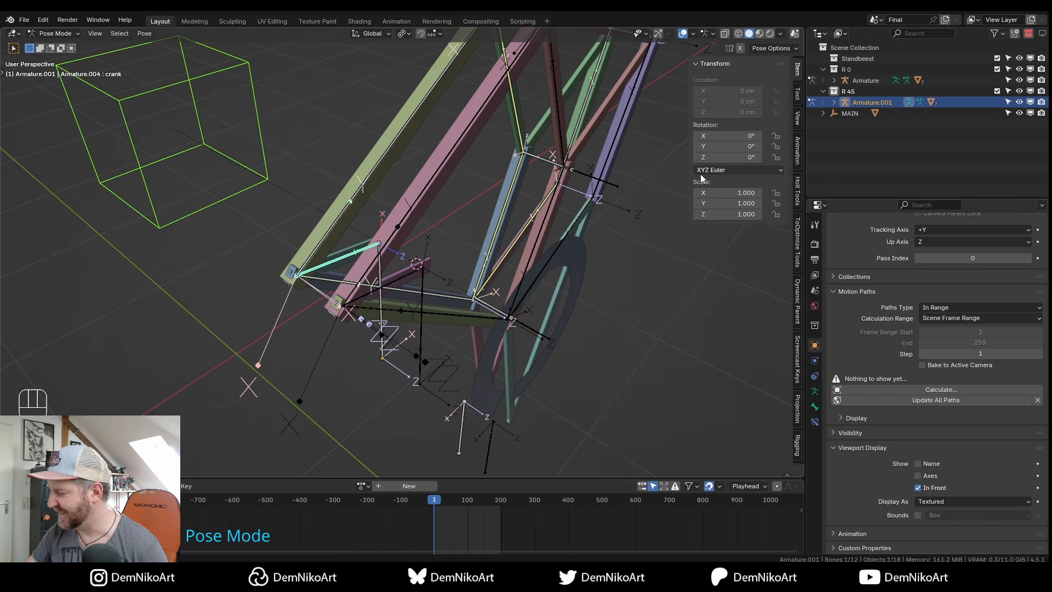
alt+drag(465, 340, 482, 305)
drag(744, 156, 753, 156)
key(ctrl+z)
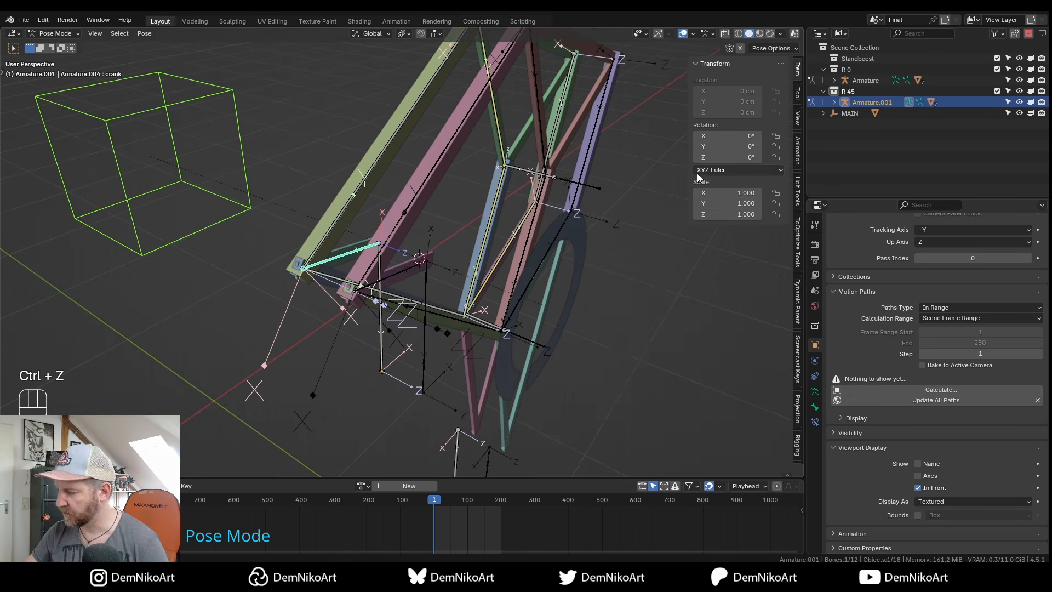
click(739, 156)
text(45)
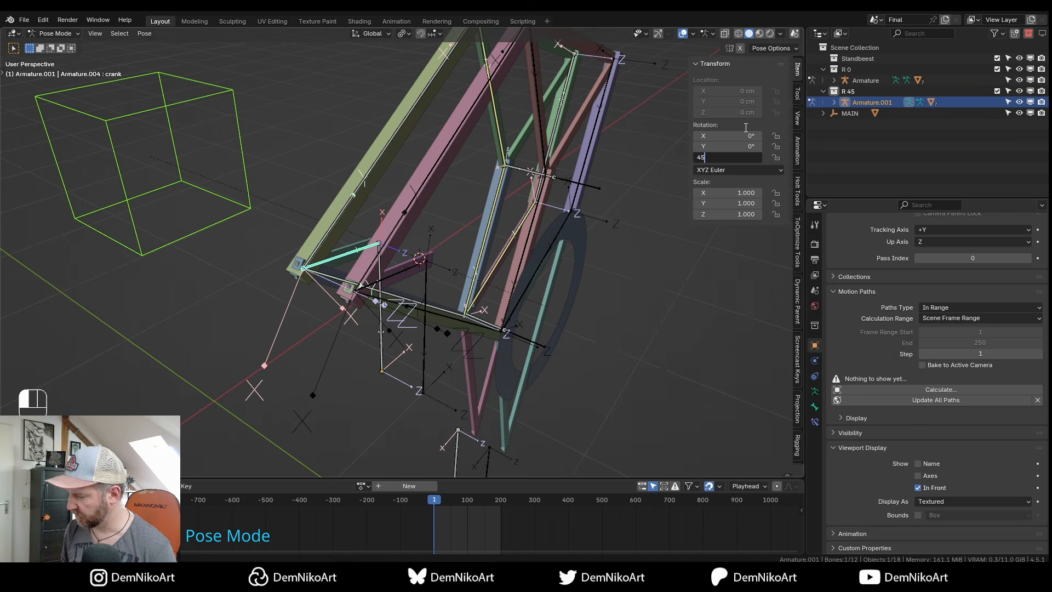
key(Return)
alt+drag(575, 298, 473, 241)
key(ctrl+Tab)
Test-rotate the crank circle in front view to check the linkage, then cancel.
alt+drag(549, 272, 575, 272)
alt+right_drag(575, 272, 474, 256)
click(462, 236)
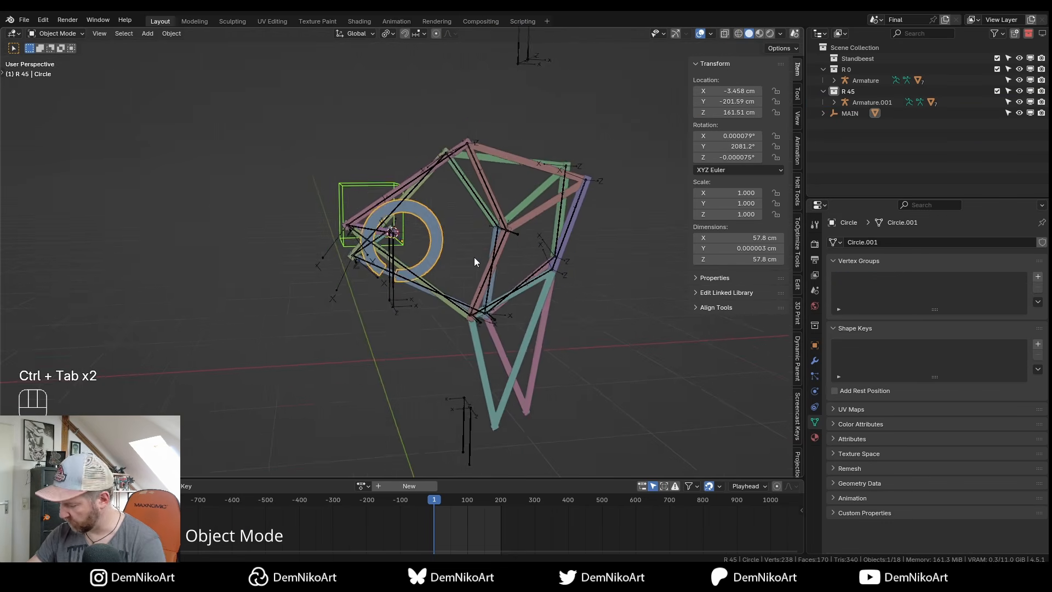
key(KP_1)
key(r)
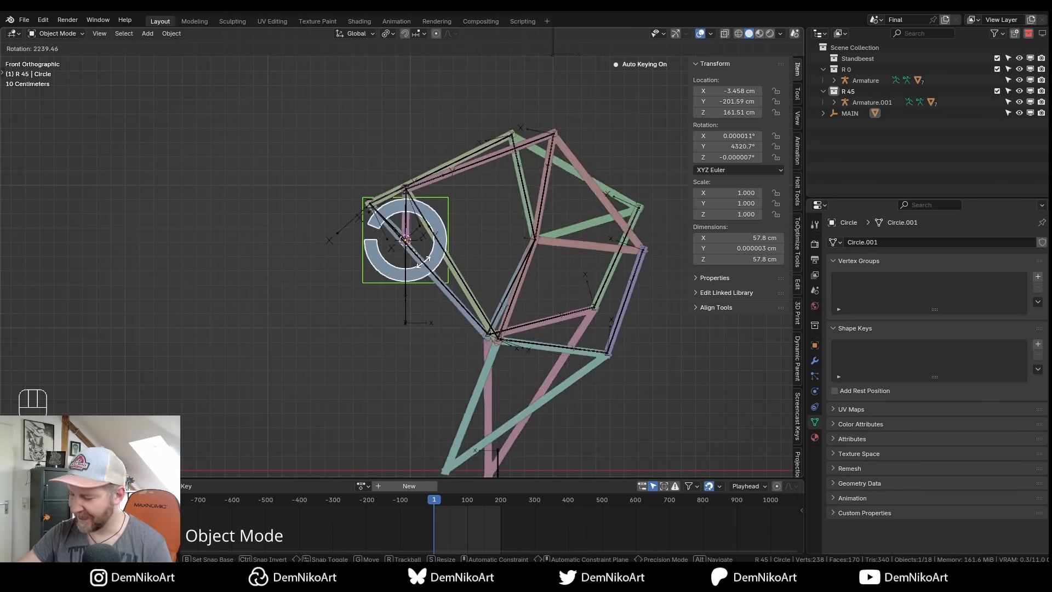
key(Escape)
scroll(459, 264, down, 3)
alt+drag(459, 265, 489, 317)
scroll(443, 262, up, 2)
alt+middle_drag(443, 262, 479, 312)
scroll(479, 312, up, 1)
alt+drag(479, 312, 482, 290)
alt+middle_drag(482, 290, 482, 305)
Collapse the R 0 and R 45 collections and bring up R 45's options.
click(823, 70)
click(824, 81)
click(854, 80)
right_click(851, 80)
Make a linked duplicate of R 45 and name it R 90.
click(850, 80)
double_click(855, 91)
key(BackSpace)
key(BackSpace)
key(BackSpace)
key(BackSpace)
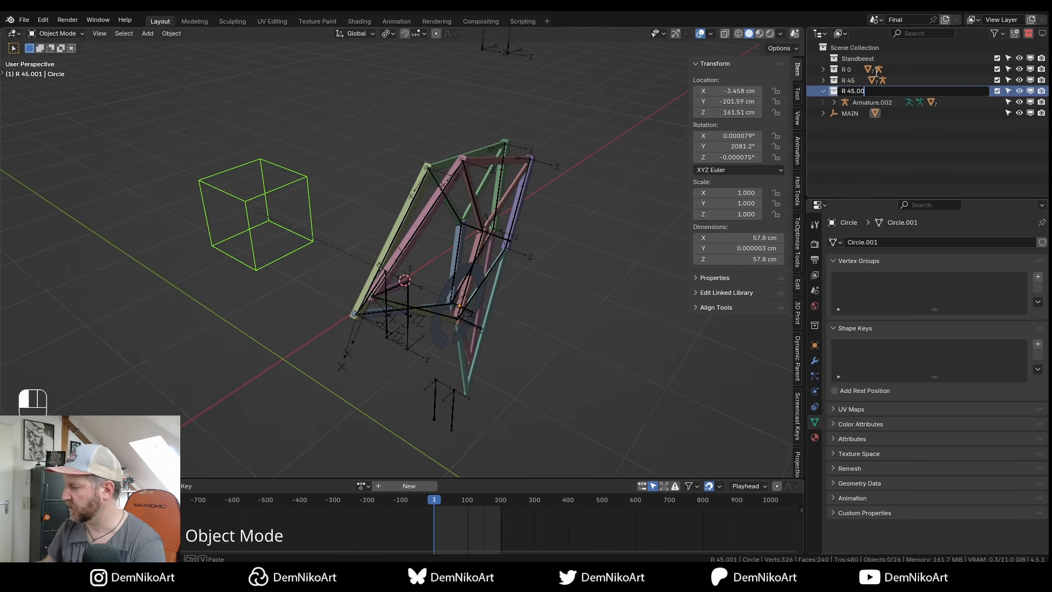
key(BackSpace)
key(BackSpace)
text(90)
key(Return)
Move Armature.002 20 units along Y to Y -120 cm.
click(873, 102)
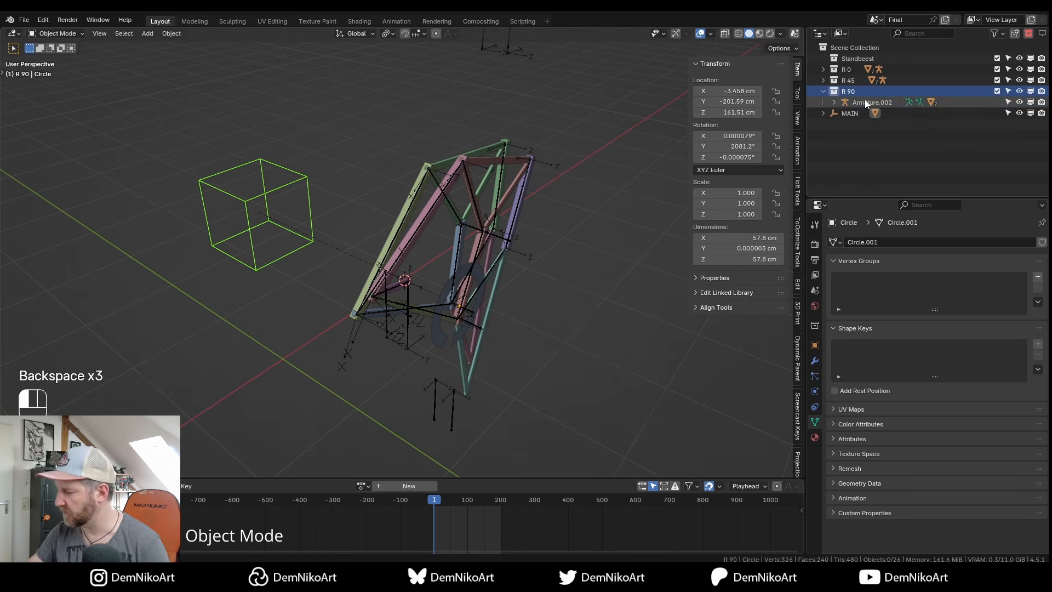
key(KP_7)
scroll(484, 301, up, 2)
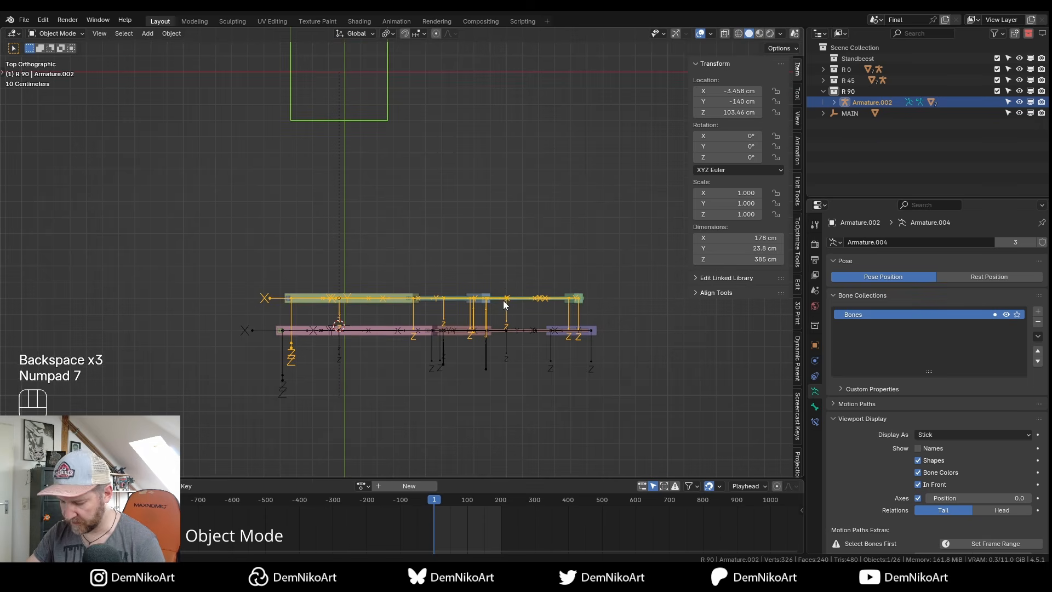
key(g)
key(y)
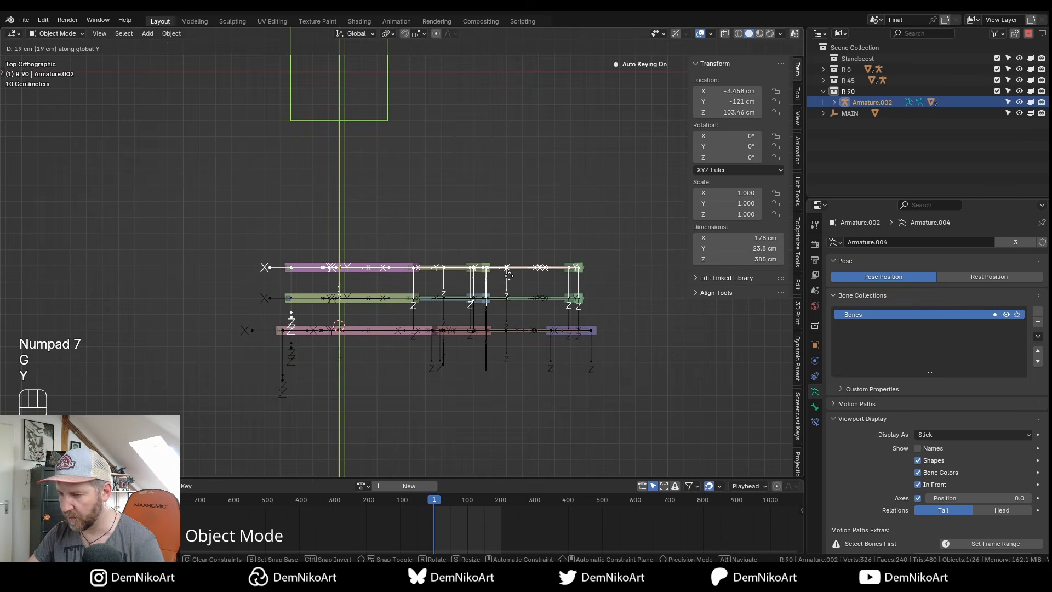
key(KP_2)
key(KP_0)
key(KP_Enter)
middle_drag(442, 318, 382, 297)
Set the R 90 crank bone's Z rotation to 90° in Pose Mode.
key(ctrl+Tab)
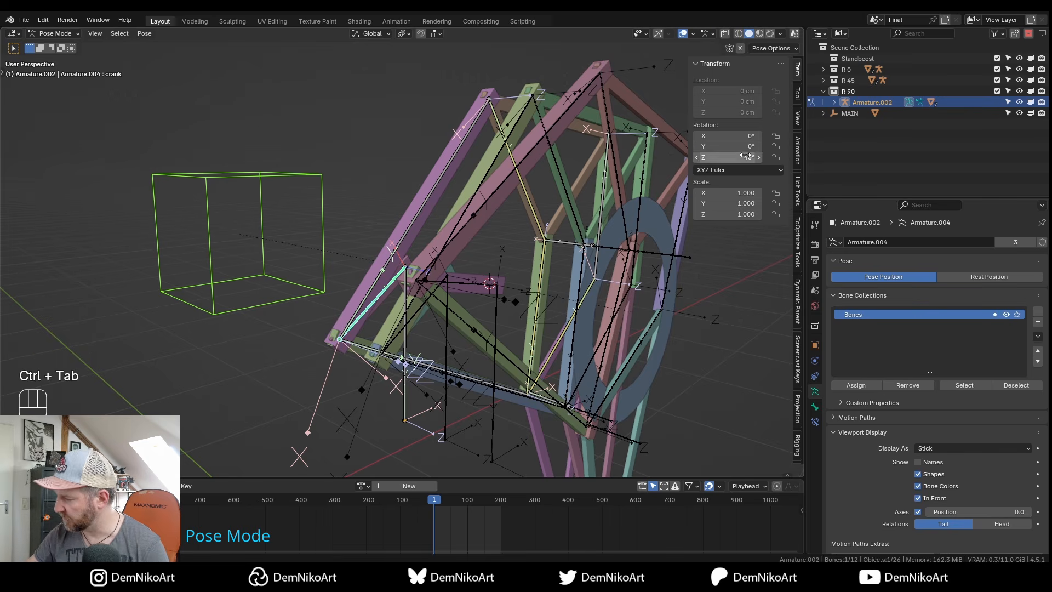
text(90)
key(Return)
key(ctrl+Tab)
Test-rotate the crank circle in front view, cancel, and select the R 90 collection.
alt+drag(570, 274, 445, 273)
click(428, 262)
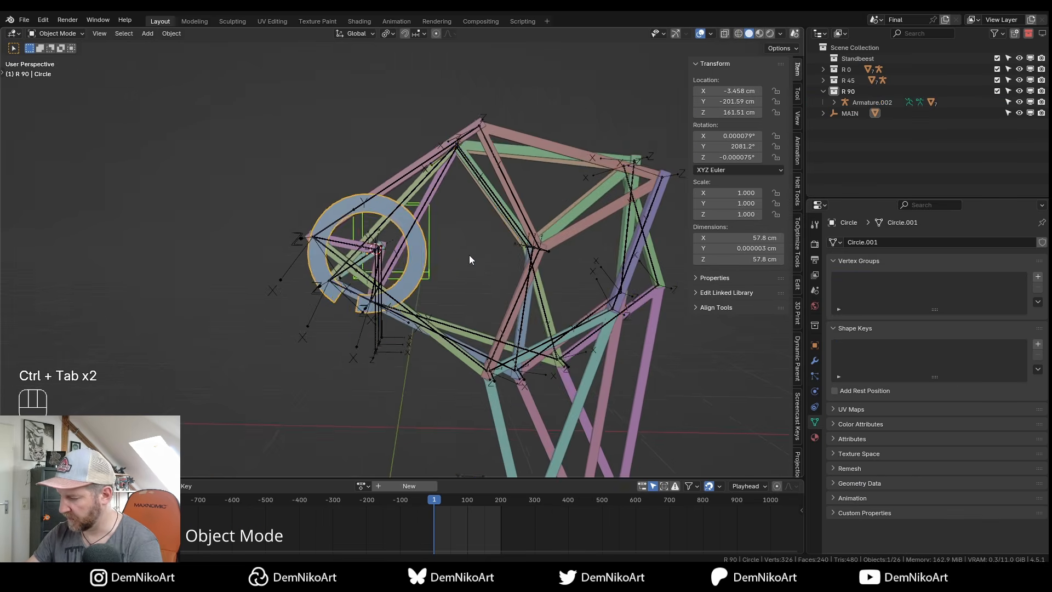
key(KP_1)
key(r)
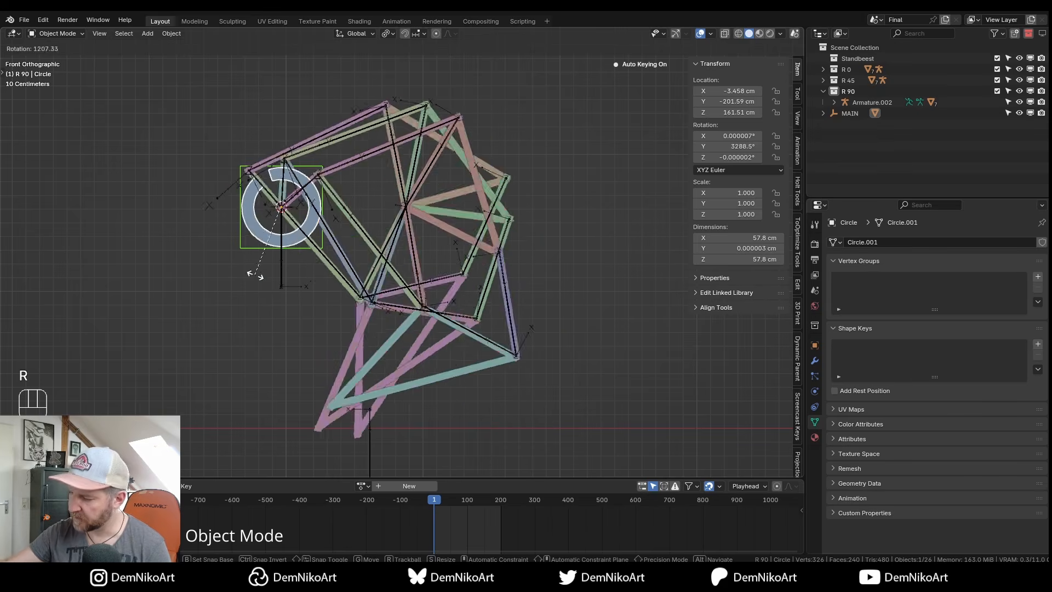
key(Escape)
alt+drag(397, 257, 506, 298)
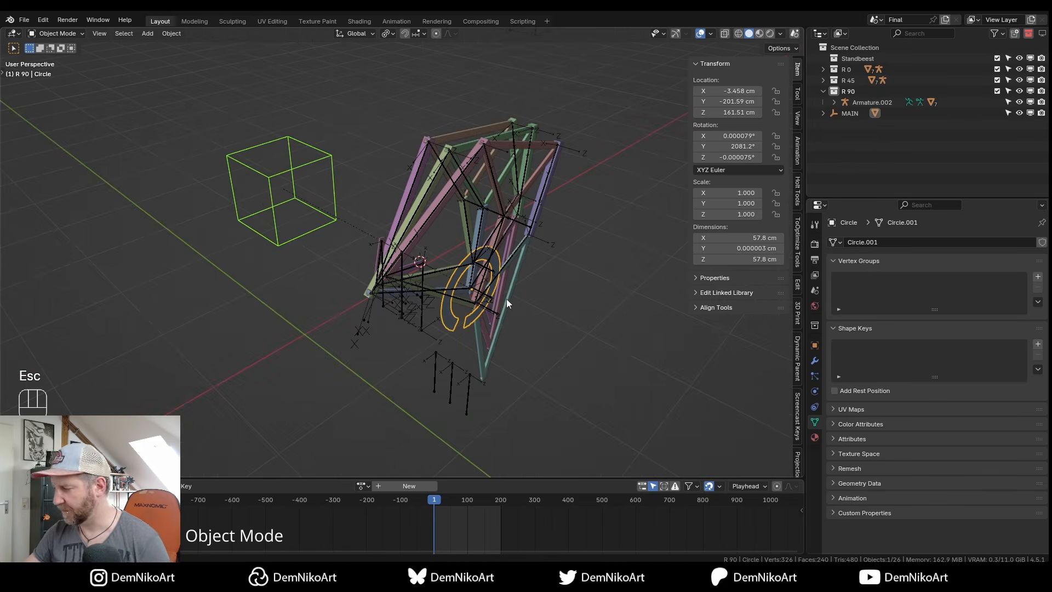
click(824, 91)
click(852, 91)
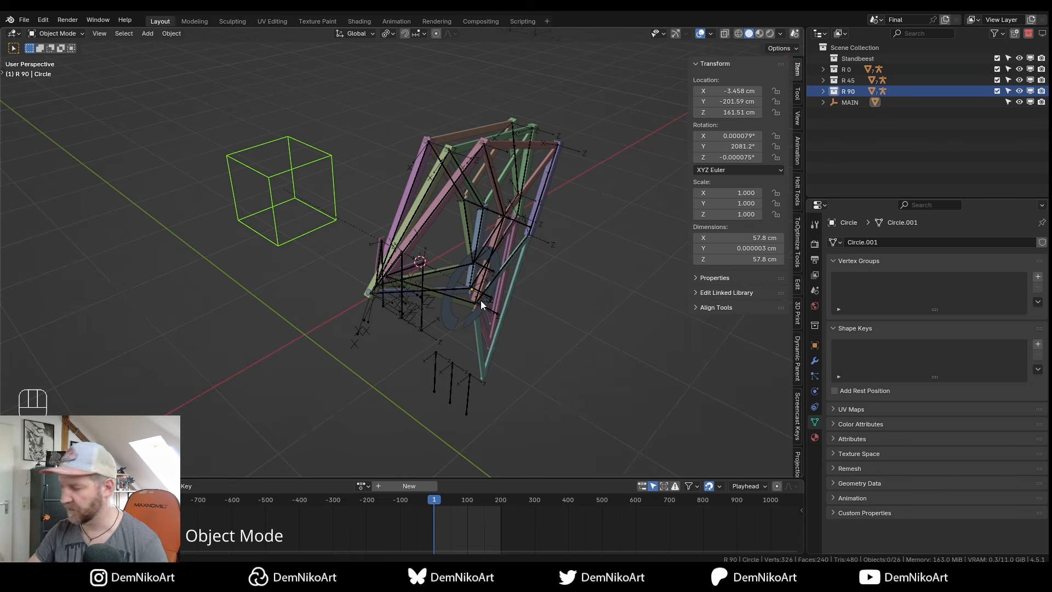
Rename the duplicated collection to R 135, move its armature 20 along Y, and pose it to 135°.
double_click(850, 102)
text(R 135)
click(873, 114)
key(g)
key(y)
key(2)
key(0)
key(Return)
key(ctrl+Tab)
click(398, 246)
click(728, 158)
text(135)
key(Return)
key(ctrl+Tab)
Create leg set R 180, offset 20 along Y and rotated to 180°.
double_click(850, 114)
text(R 180)
click(872, 125)
key(g)
key(y)
key(2)
key(0)
key(Return)
key(ctrl+Tab)
double_click(727, 158)
text(180)
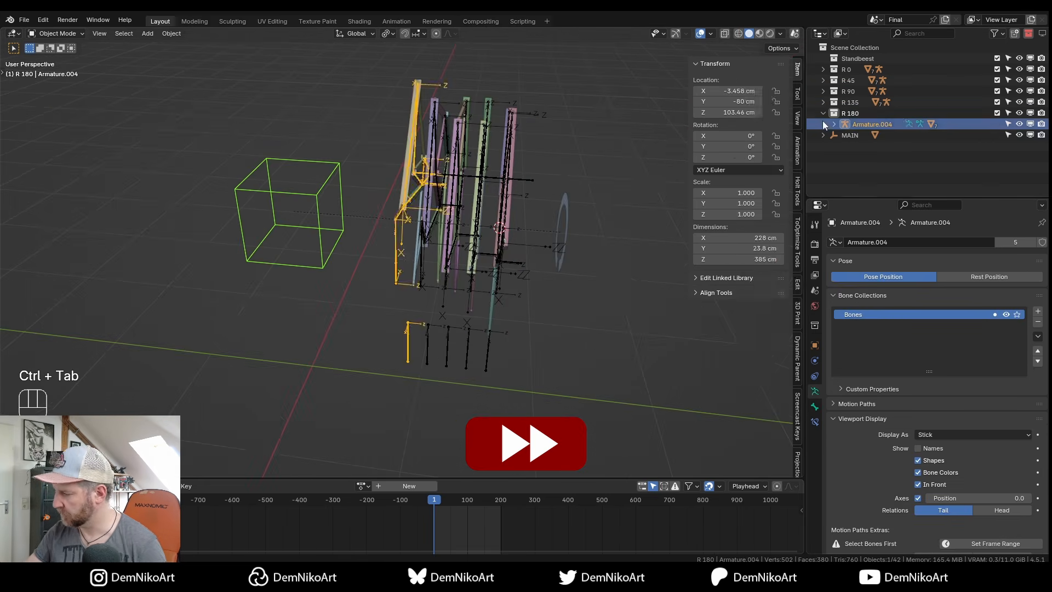
Create leg set R 225, offset 20 along Y and rotated to 225°.
double_click(850, 124)
text(225)
click(872, 136)
key(g)
key(y)
key(2)
key(0)
key(Return)
key(ctrl+Tab)
text(225)
Duplicate into leg set R 270, offset 20 along Y and rotated to 270°.
right_click(850, 135)
double_click(850, 134)
text(70)
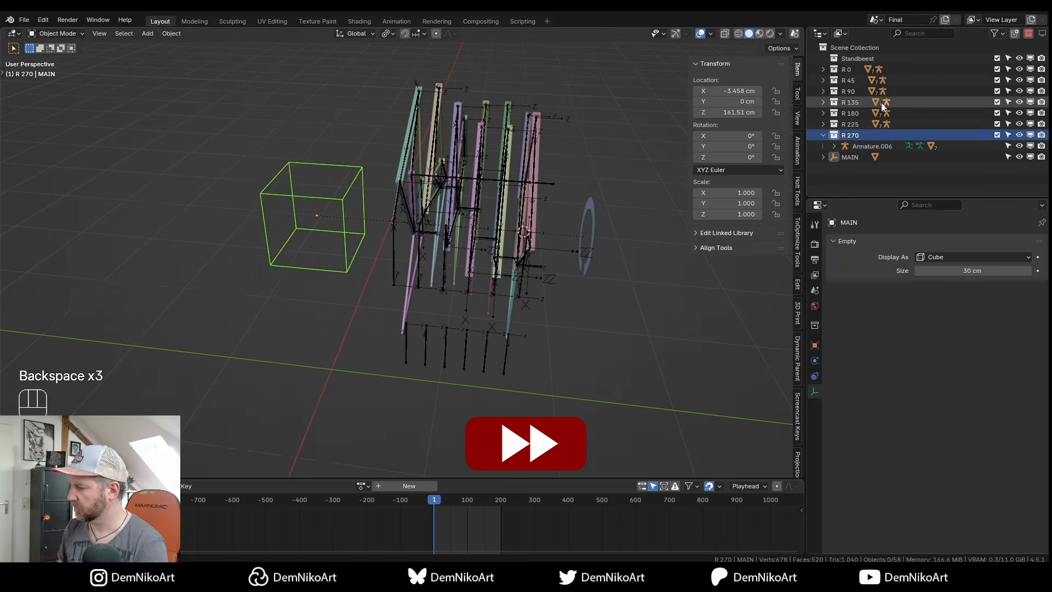
click(873, 146)
key(g)
key(y)
key(2)
key(0)
key(KP_Enter)
key(ctrl+Tab)
text(270315)
Create leg set R 315, offset 20 along Y and rotated to 315°, then collapse it.
click(862, 158)
key(g)
key(y)
key(2)
key(0)
key(KP_Enter)
key(ctrl+Tab)
double_click(751, 160)
text(315)
key(KP_Enter)
key(ctrl+Tab)
click(823, 147)
click(855, 48)
Inspect all eight legs from the front, toggling bone visibility to see only the linkage.
alt+drag(614, 307, 510, 296)
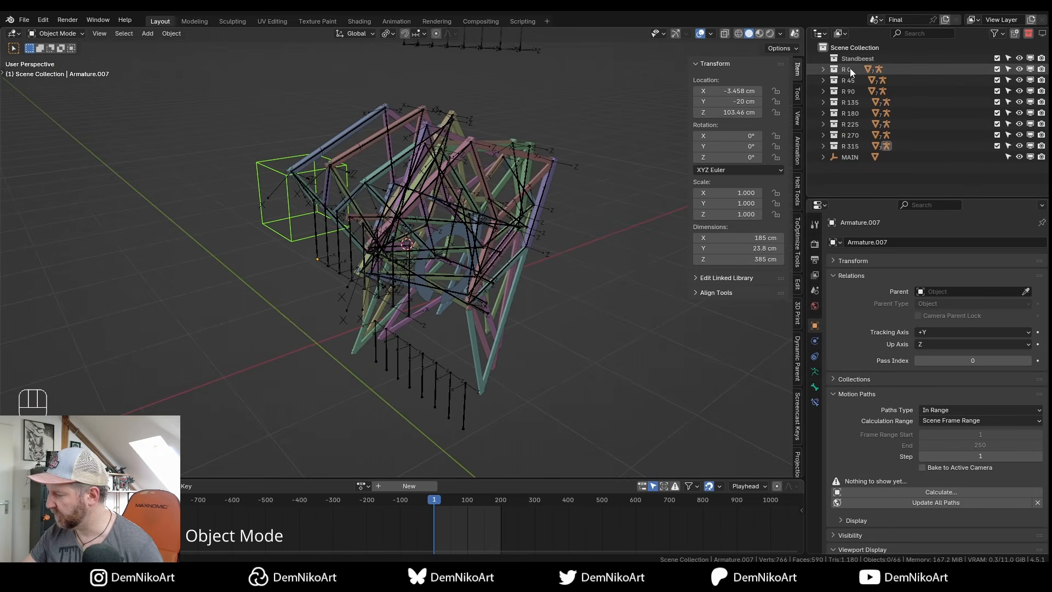
shift+middle_drag(528, 317, 527, 308)
key(KP_1)
alt+drag(531, 303, 471, 282)
key(b)
key(b)
key(KP_1)
key(b)
key(b)
key(b)
key(b)
key(b)
key(b)
key(b)
key(b)
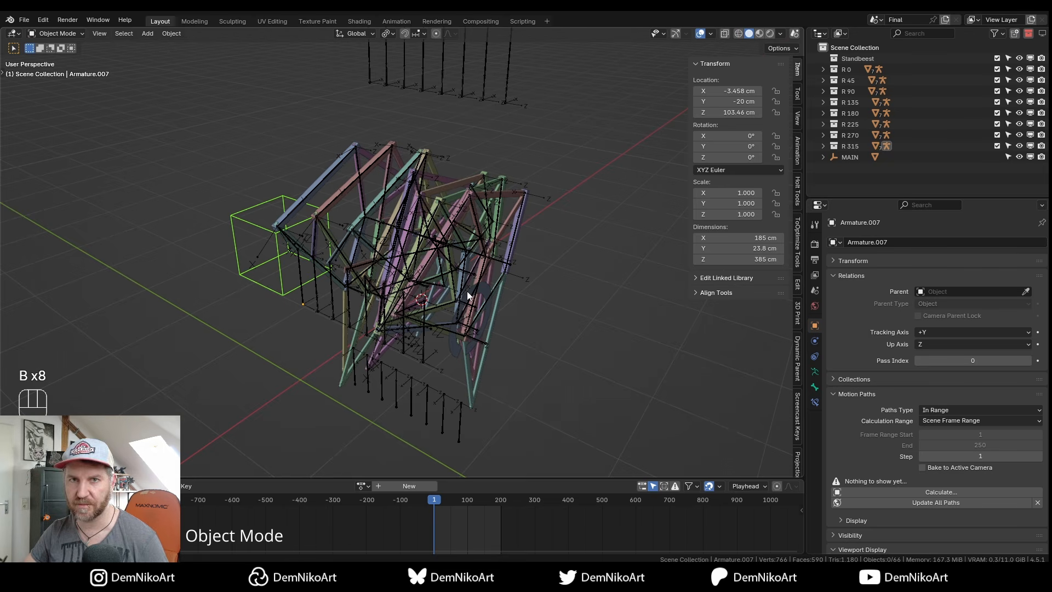
click(663, 34)
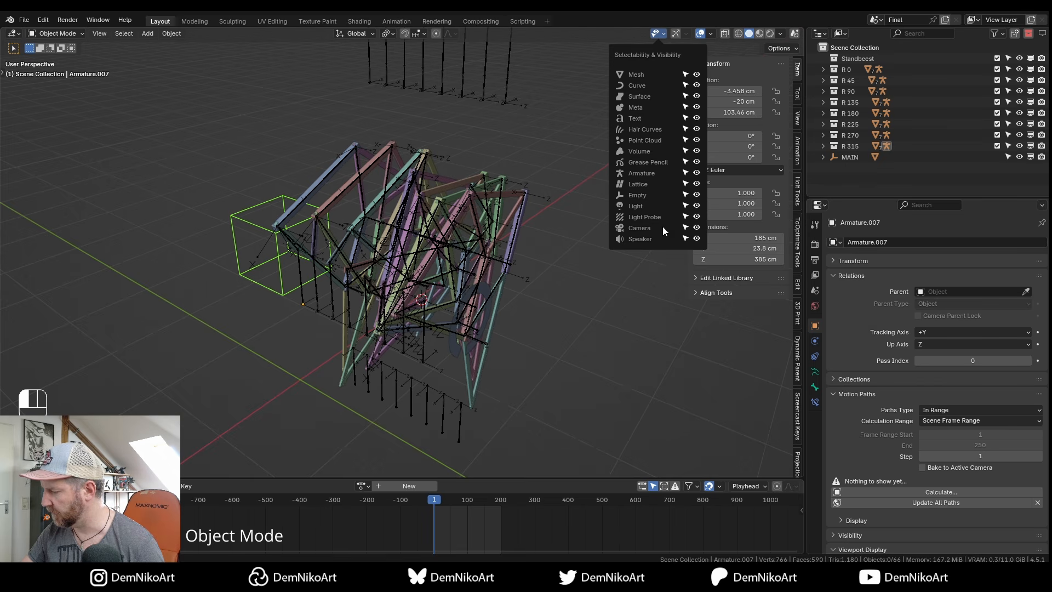
shift+middle_drag(440, 280, 435, 275)
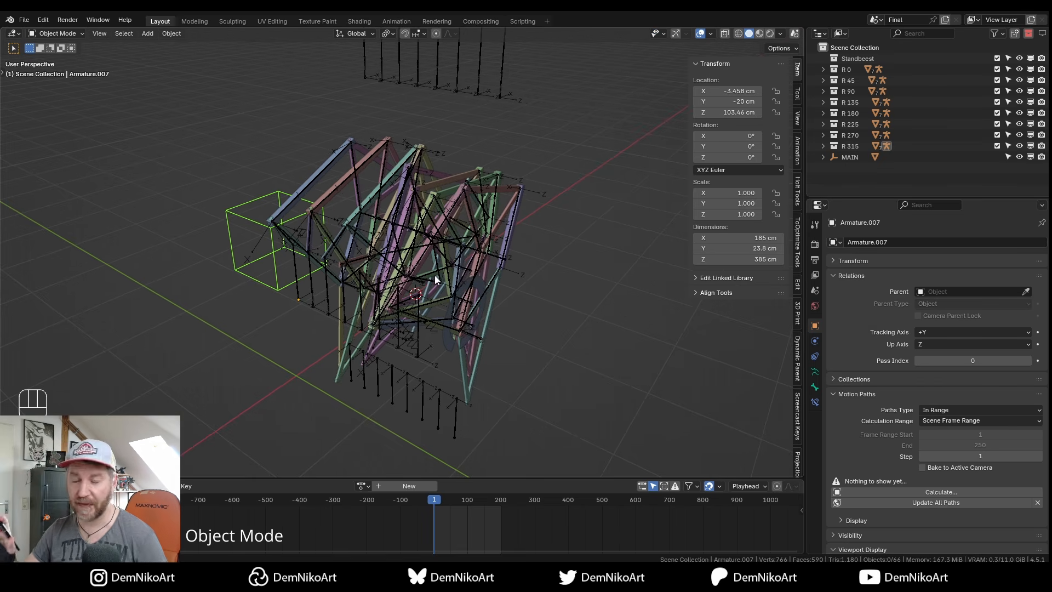
alt+drag(488, 275, 469, 251)
key(b)
key(b)
key(b)
key(b)
key(b)
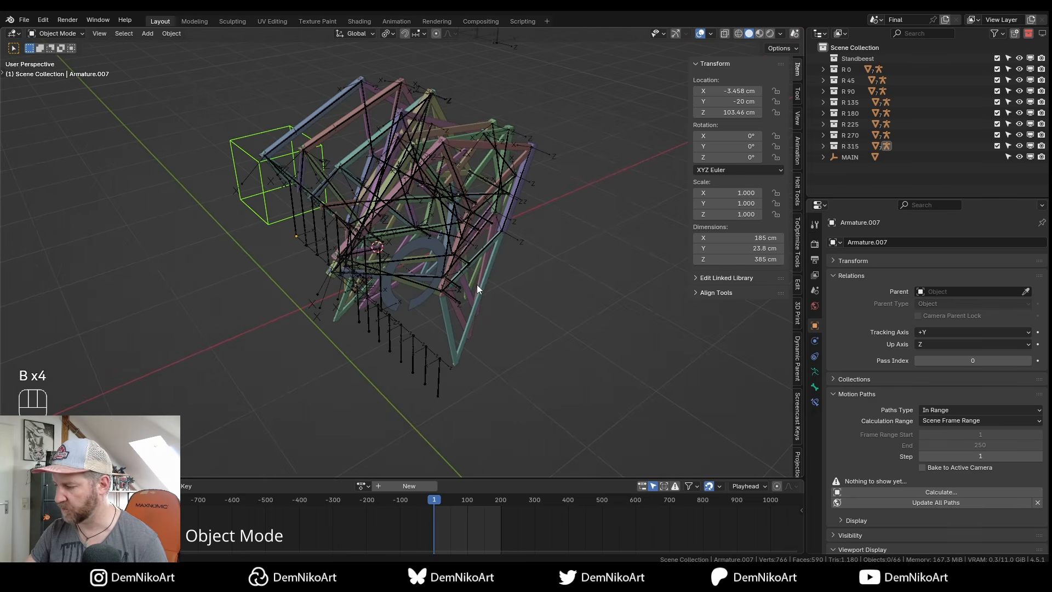
mouse_move(477, 290)
alt+mouse_down()
mouse_move(476, 258)
mouse_move(479, 275)
alt+mouse_up()
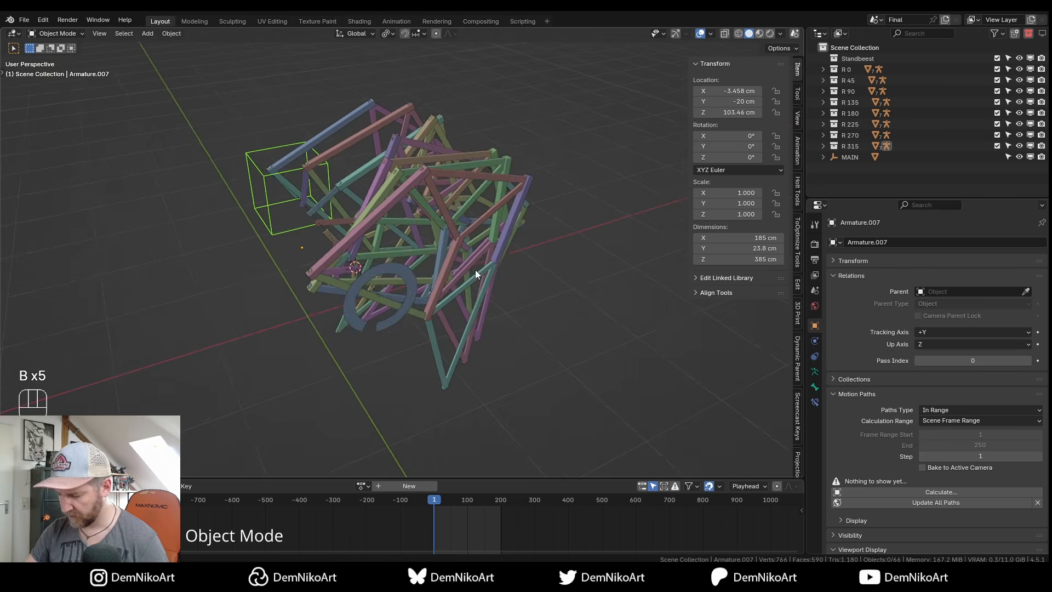
alt+drag(416, 285, 453, 274)
click(447, 275)
key(r)
key(y)
key(y)
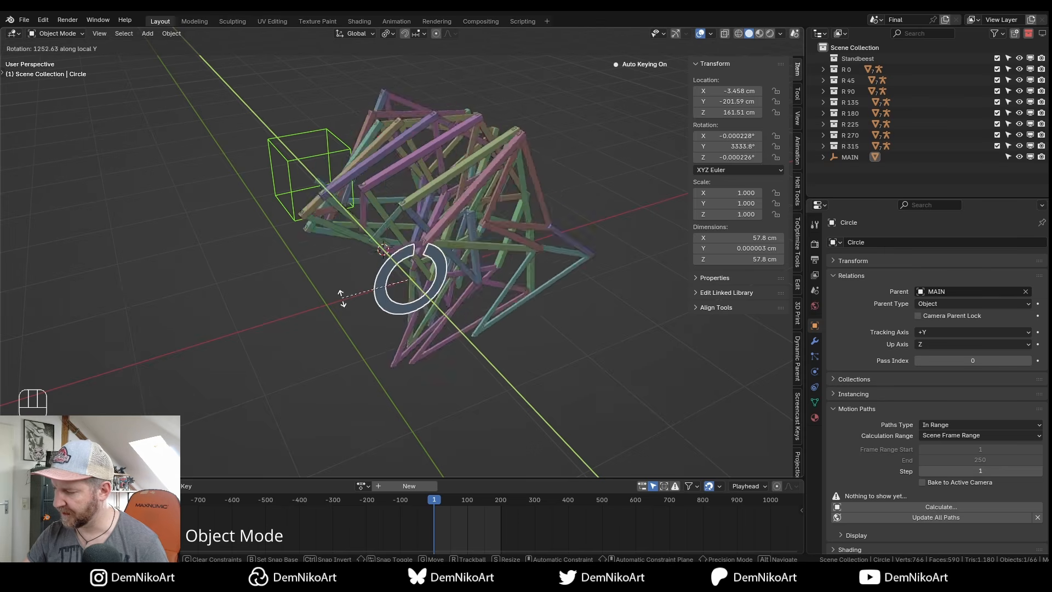
key(Escape)
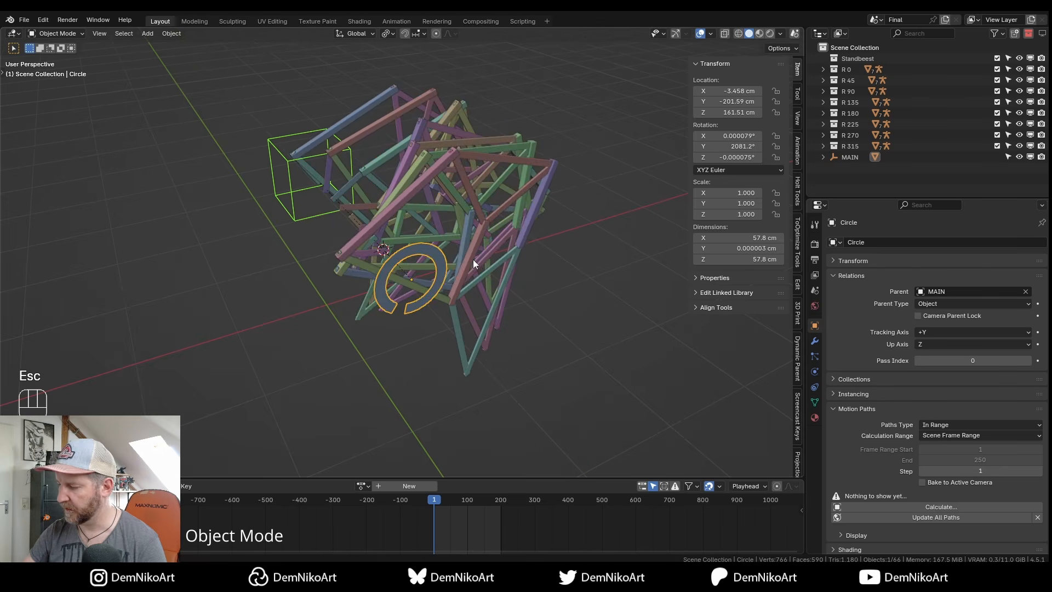
key(KP_1)
key(r)
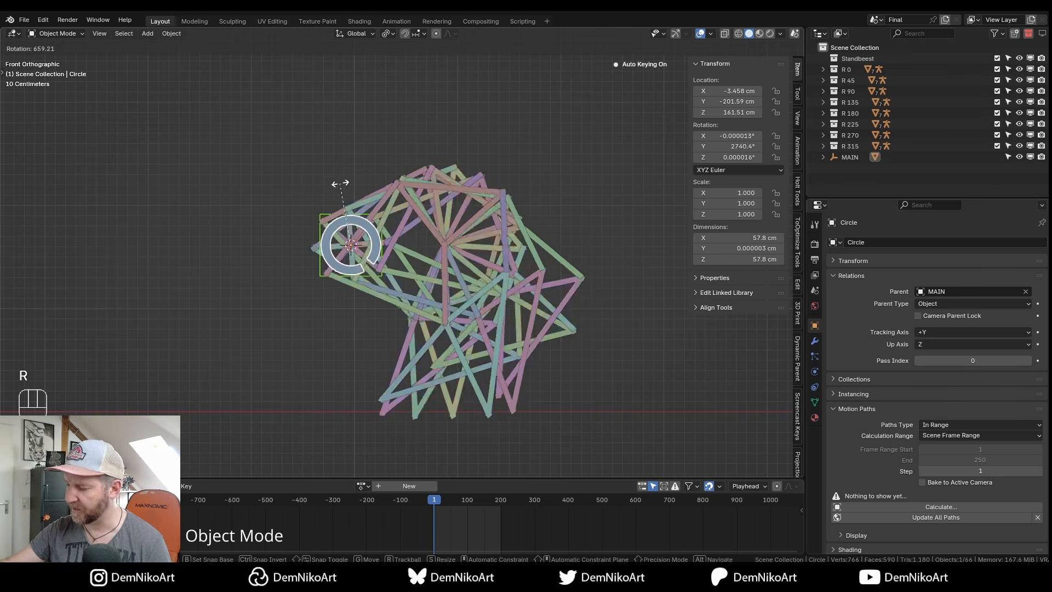
key(Escape)
alt+middle_drag(324, 211, 439, 269)
alt+drag(439, 269, 478, 272)
key(b)
alt+right_drag(462, 308, 479, 239)
alt+middle_drag(479, 239, 482, 285)
click(295, 227)
alt+right_drag(473, 236, 460, 255)
alt+drag(460, 255, 510, 291)
key(g)
Rename the Standbeest collection to R and move collections R 0 through R 315 into it.
key(Escape)
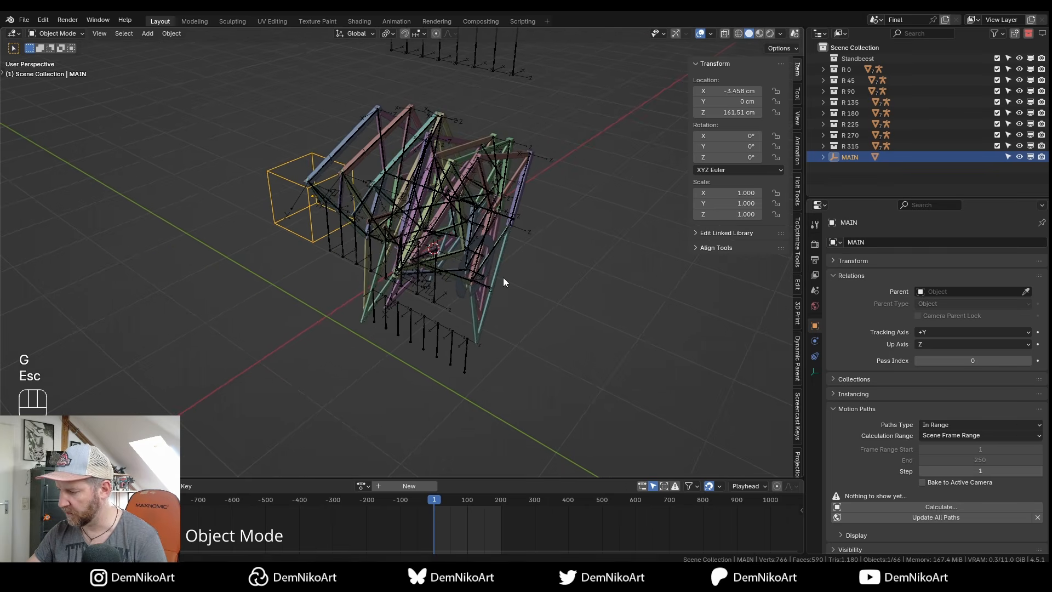
scroll(455, 329, up, 1)
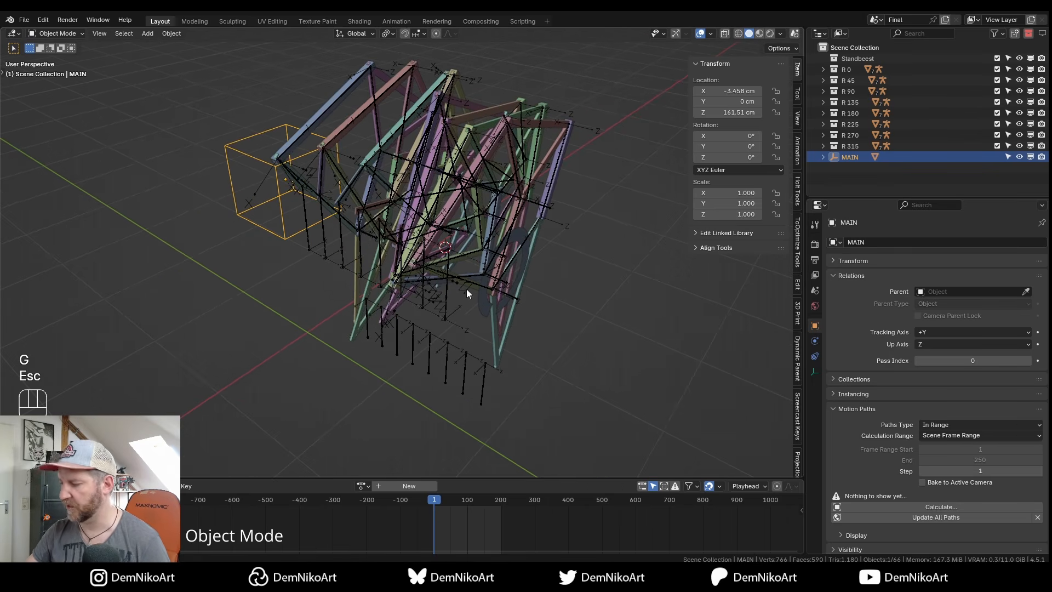
scroll(459, 294, down, 1)
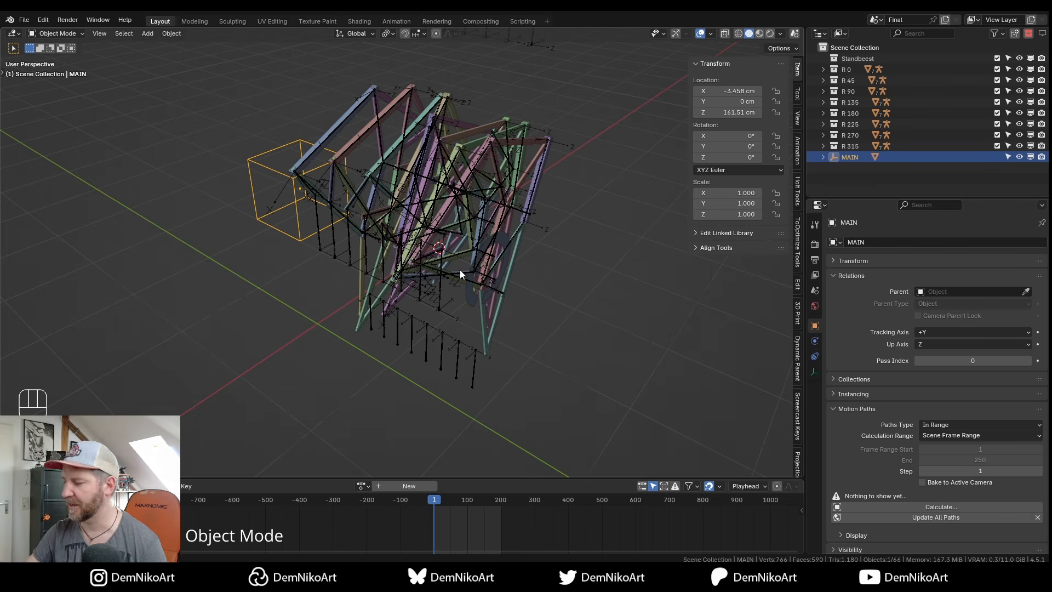
double_click(856, 58)
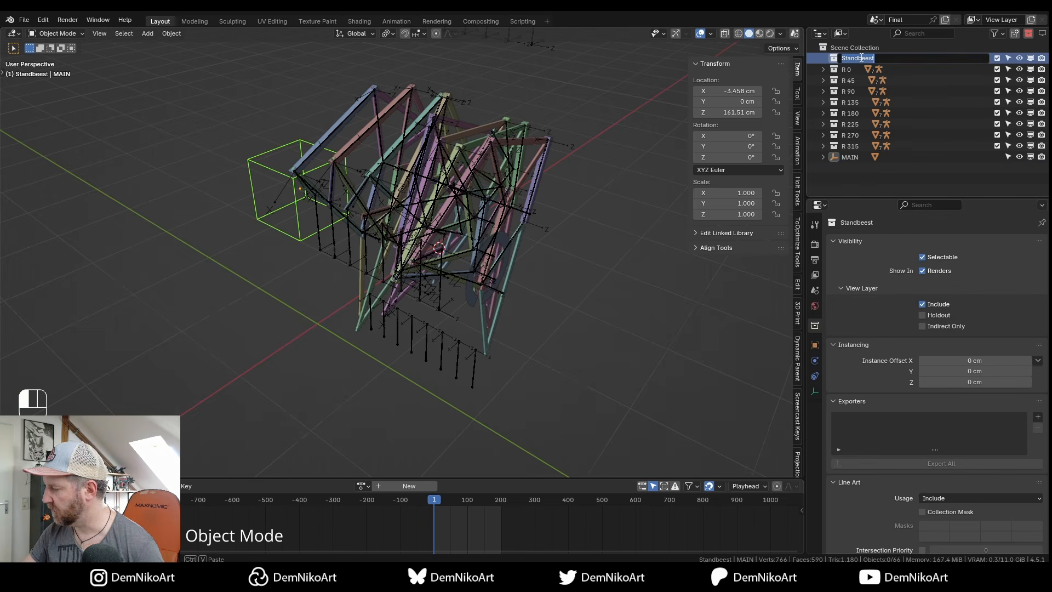
key(Return)
click(849, 70)
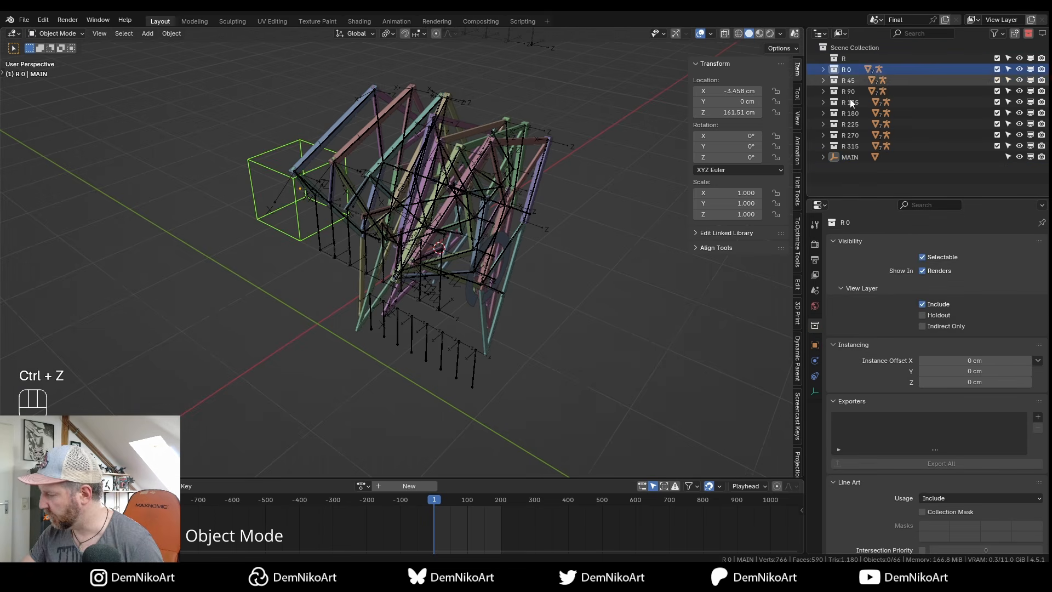
shift+click(851, 145)
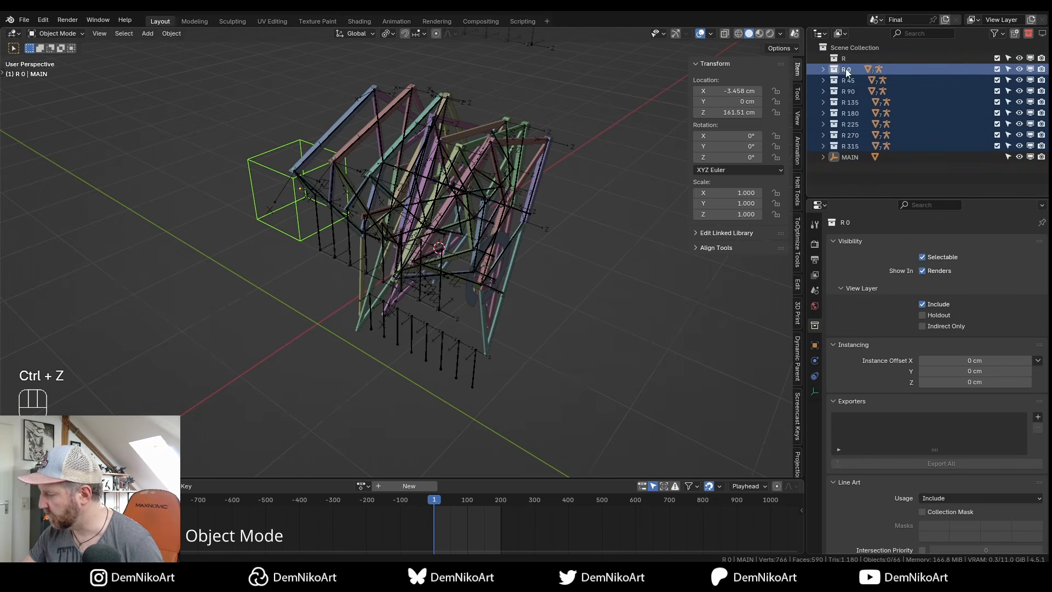
drag(846, 69, 848, 58)
click(1020, 59)
click(1020, 60)
click(1018, 58)
Rename the MAIN empty to MASTER.
click(347, 206)
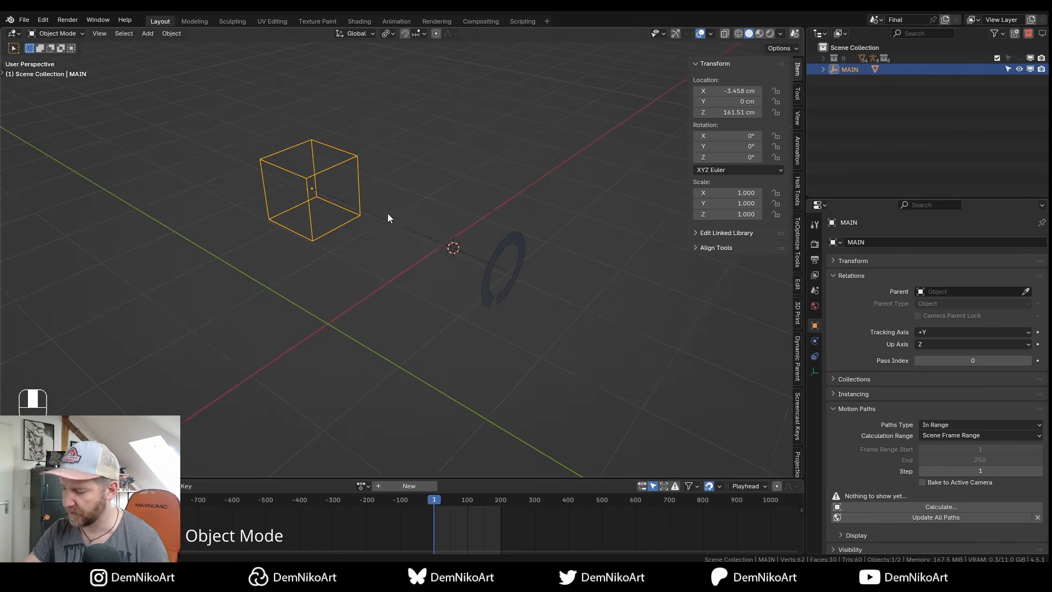
key(F2)
text(MASTER)
key(Return)
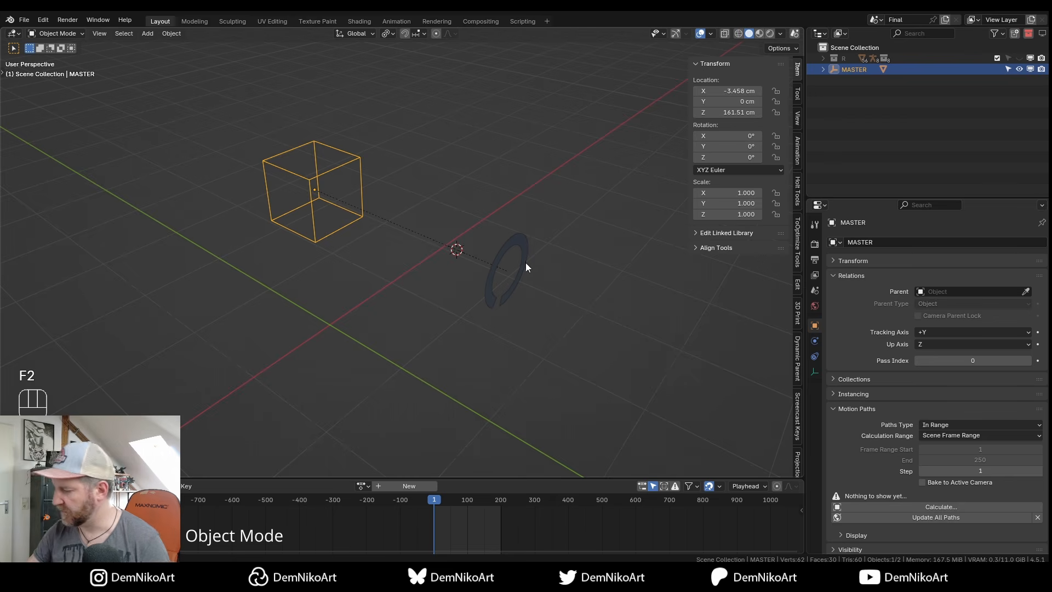
click(525, 262)
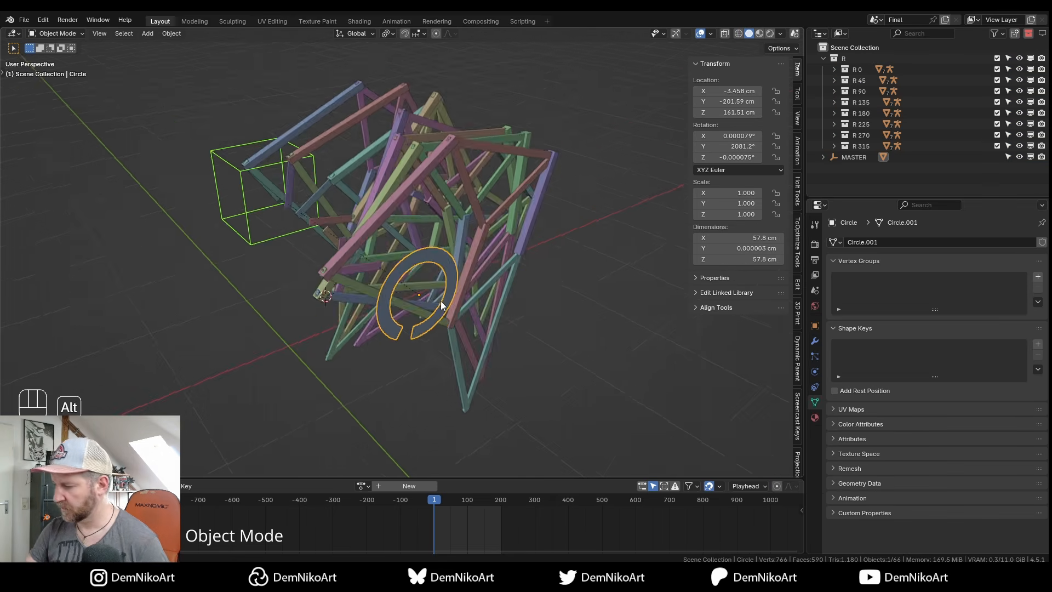
middle_drag(441, 301, 469, 265)
Move the crank circle into the R collection.
key(m)
mouse_move(451, 292)
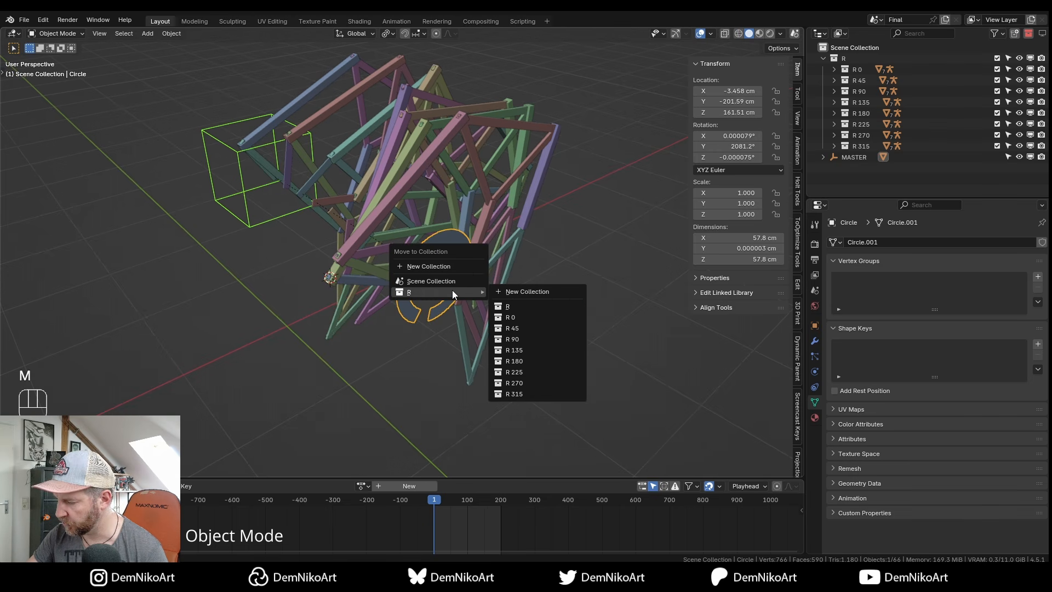
click(524, 305)
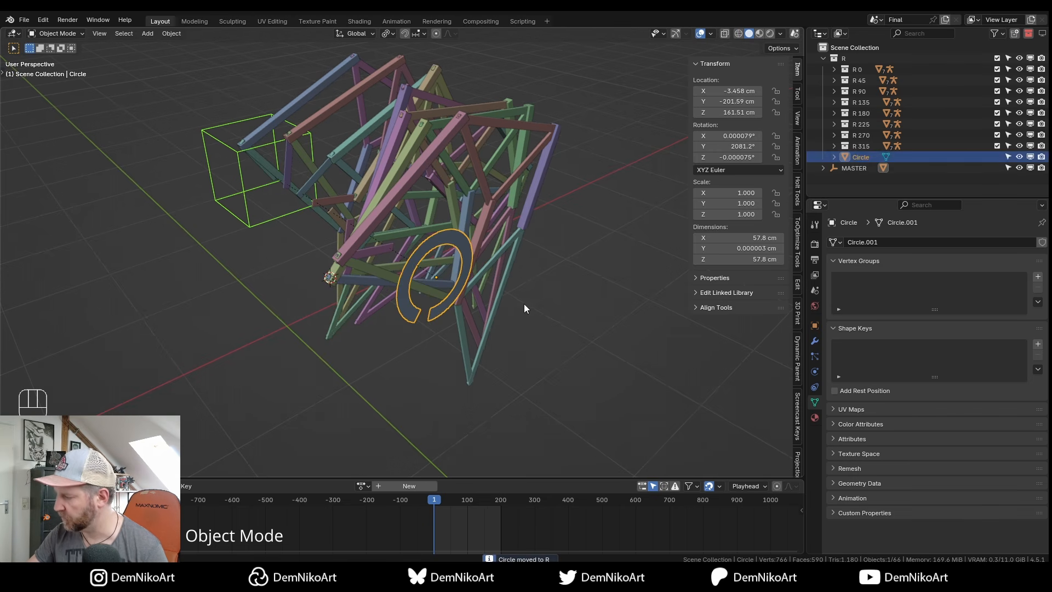
Give leg collections R 0 through R 315 a red colour tag.
click(848, 58)
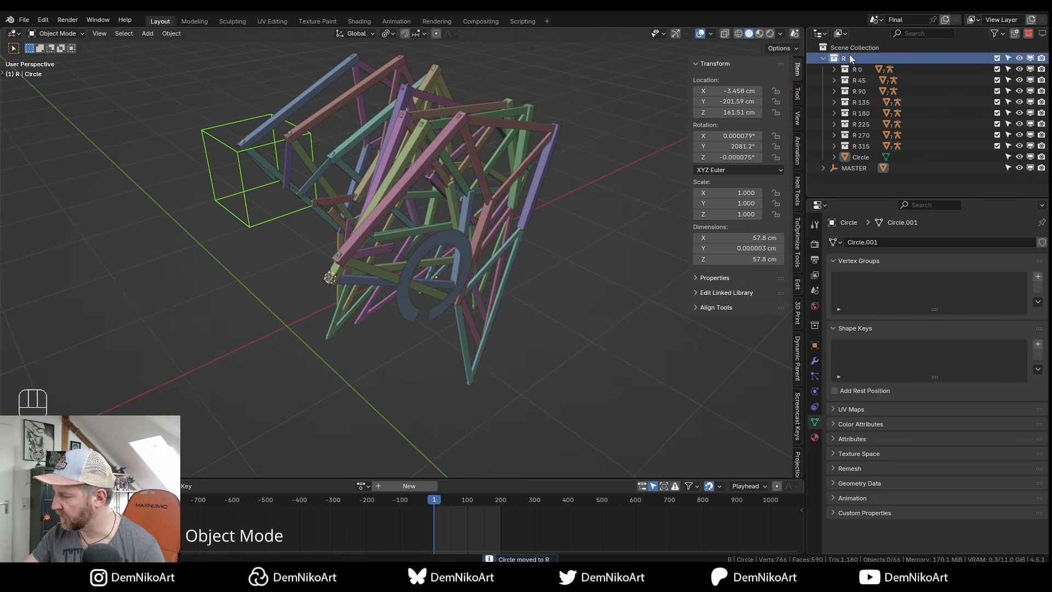
shift+click(862, 146)
right_click(861, 146)
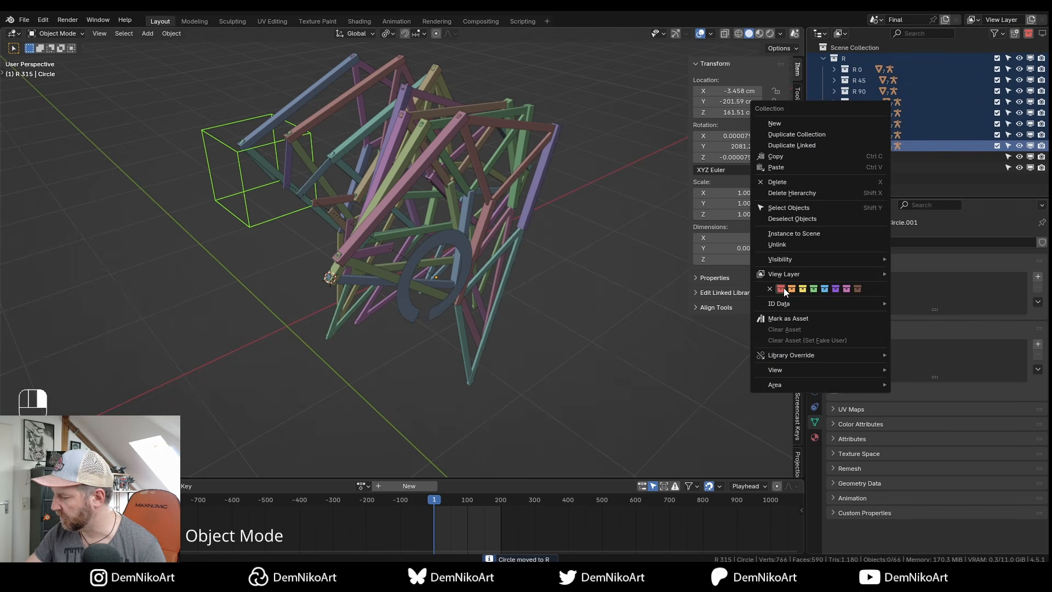
click(785, 288)
click(861, 157)
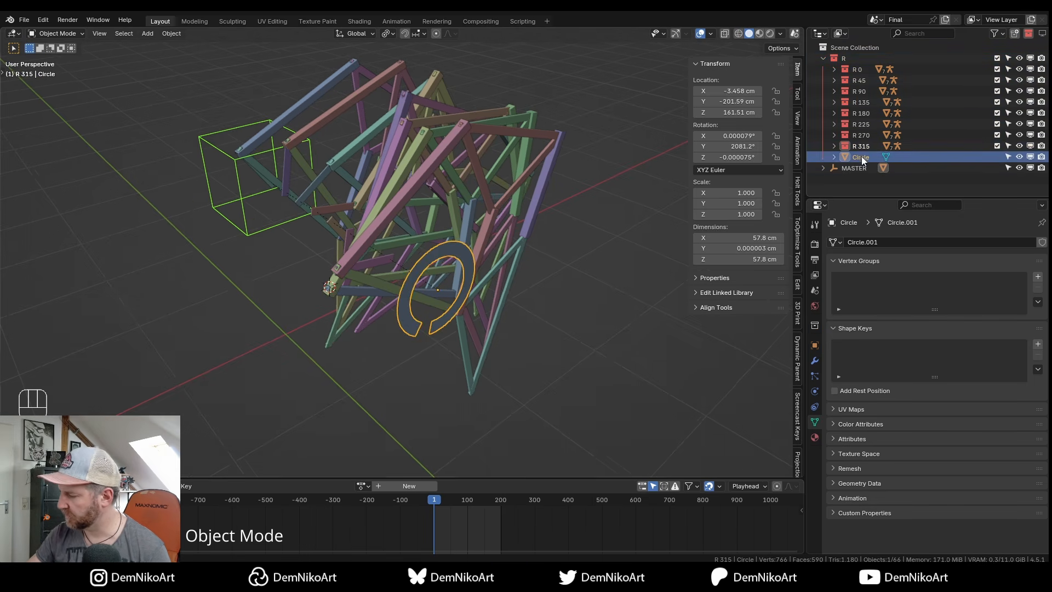
middle_drag(481, 334, 498, 302)
scroll(435, 284, down, 1)
click(824, 57)
Add a Plain Axes empty with a display size of 50 cm.
key(alt+b)
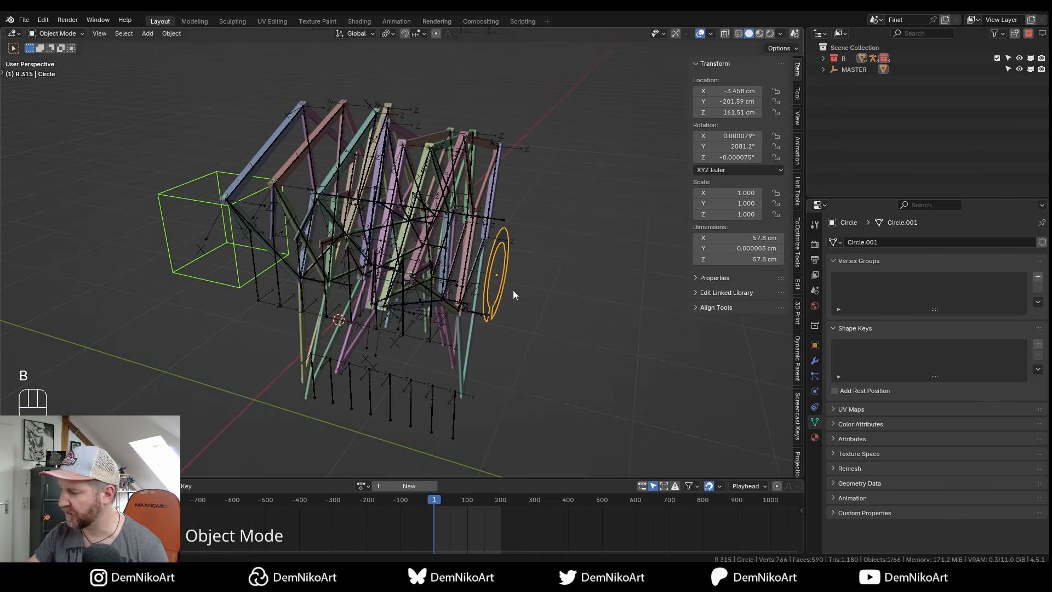
mouse_move(450, 259)
middle_down()
mouse_move(475, 278)
mouse_move(430, 263)
middle_up()
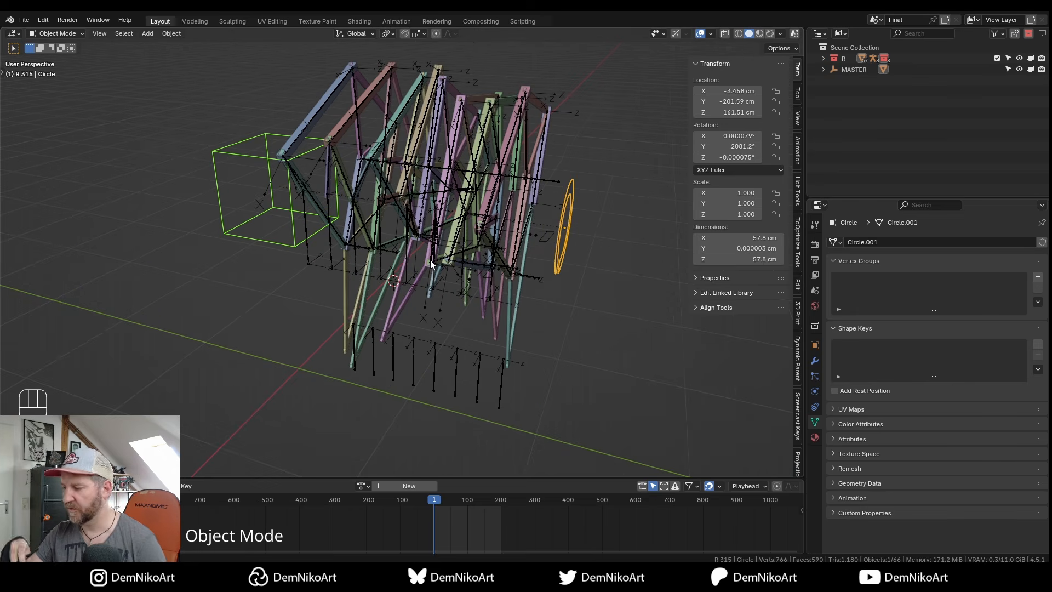
mouse_move(451, 277)
alt+mouse_down()
mouse_move(467, 267)
mouse_move(453, 285)
alt+mouse_up()
click(452, 286)
key(shift+a)
mouse_move(451, 288)
click(517, 285)
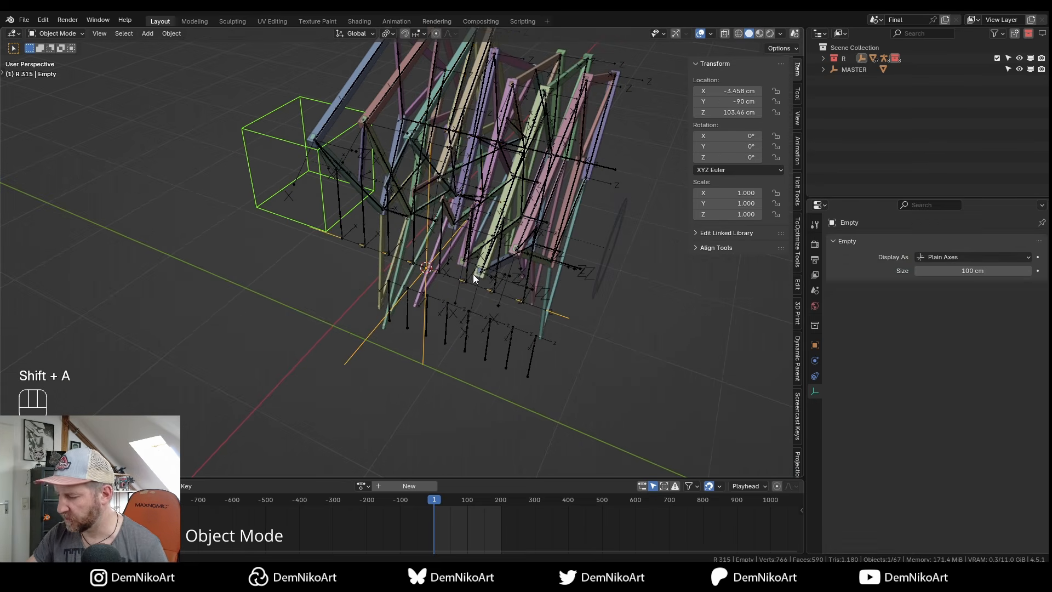
click(972, 271)
text(50)
key(Return)
Select all eight R leg armatures.
alt+drag(536, 330, 522, 382)
click(530, 399)
middle_drag(537, 400, 579, 316)
shift+click(534, 347)
shift+click(501, 348)
shift+click(470, 347)
shift+click(440, 348)
shift+click(409, 350)
shift+click(379, 351)
shift+click(350, 358)
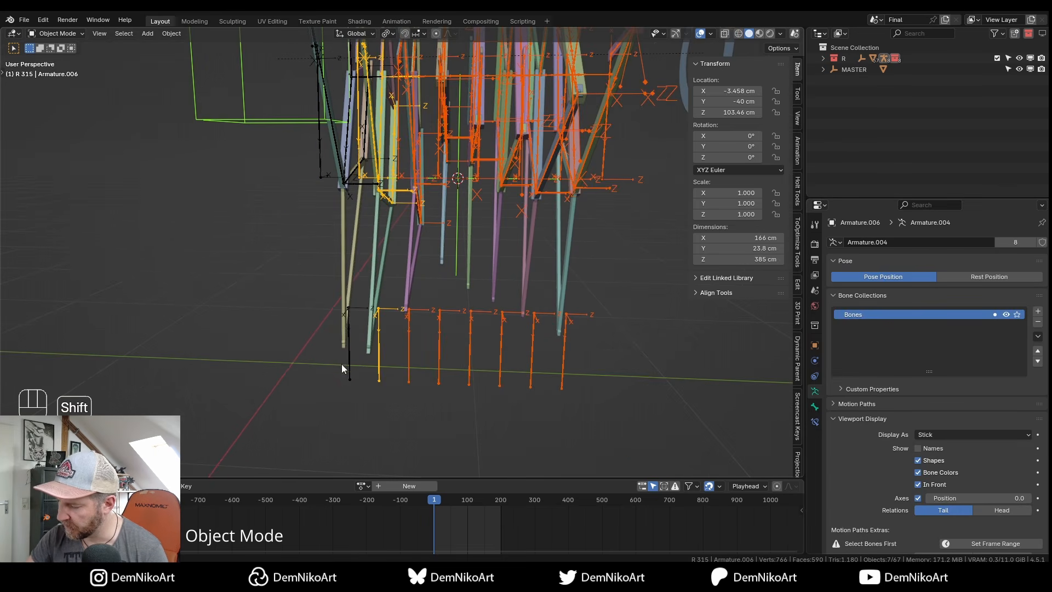
Parent the selected armatures to the new empty and test that they follow it.
alt+drag(466, 270, 537, 266)
shift+click(545, 254)
middle_drag(544, 256, 544, 258)
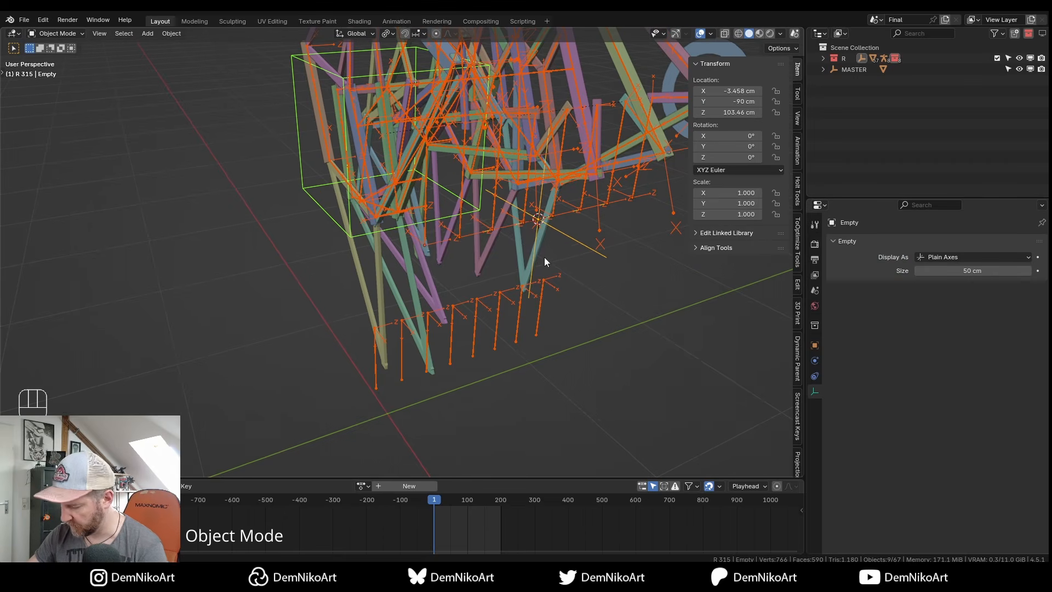
key(ctrl+p)
click(545, 256)
alt+drag(563, 237, 554, 273)
key(g)
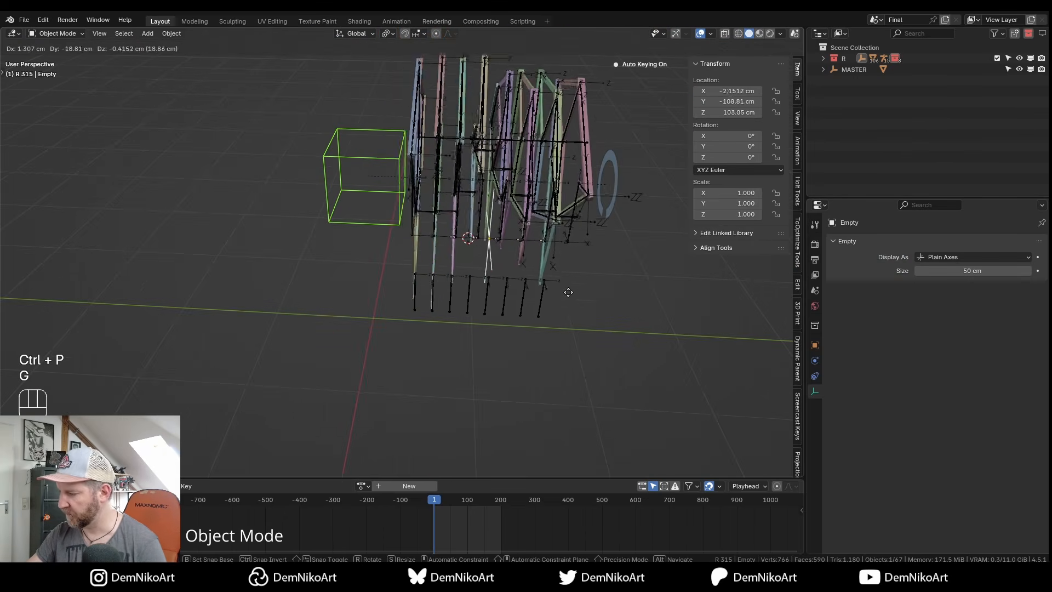
key(Escape)
Parent the crank ring to the empty and verify the whole rig moves with it.
middle_drag(566, 285, 582, 189)
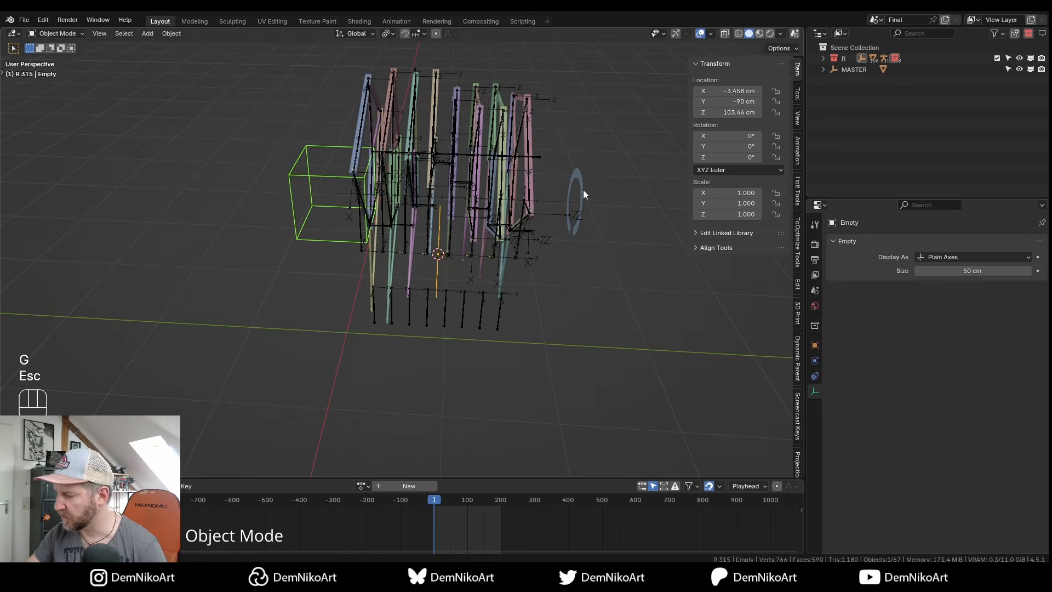
click(582, 190)
alt+drag(512, 306, 482, 311)
shift+click(482, 312)
key(ctrl+p)
click(502, 306)
key(g)
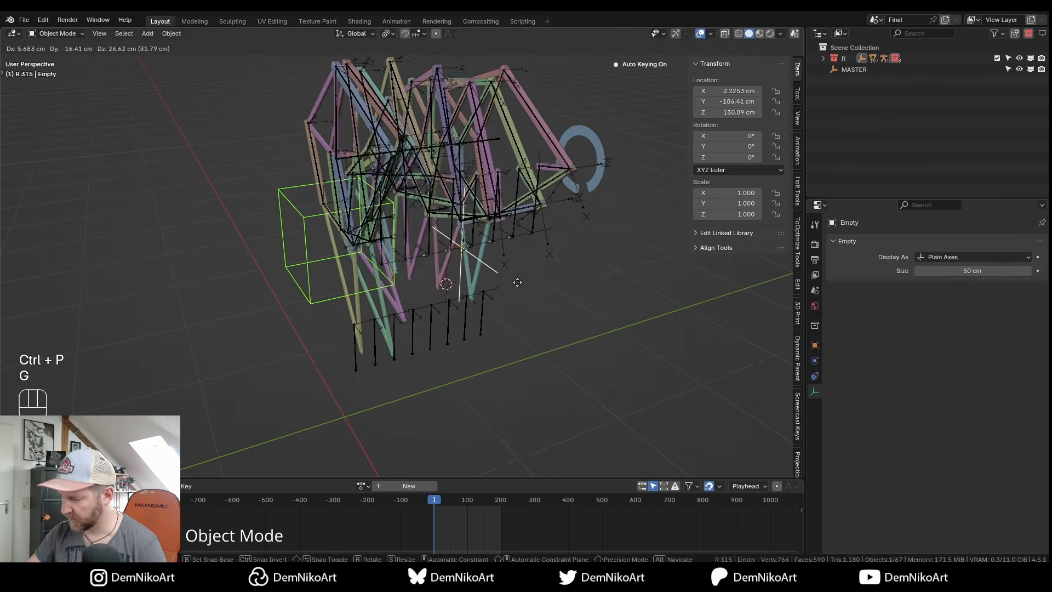
key(Escape)
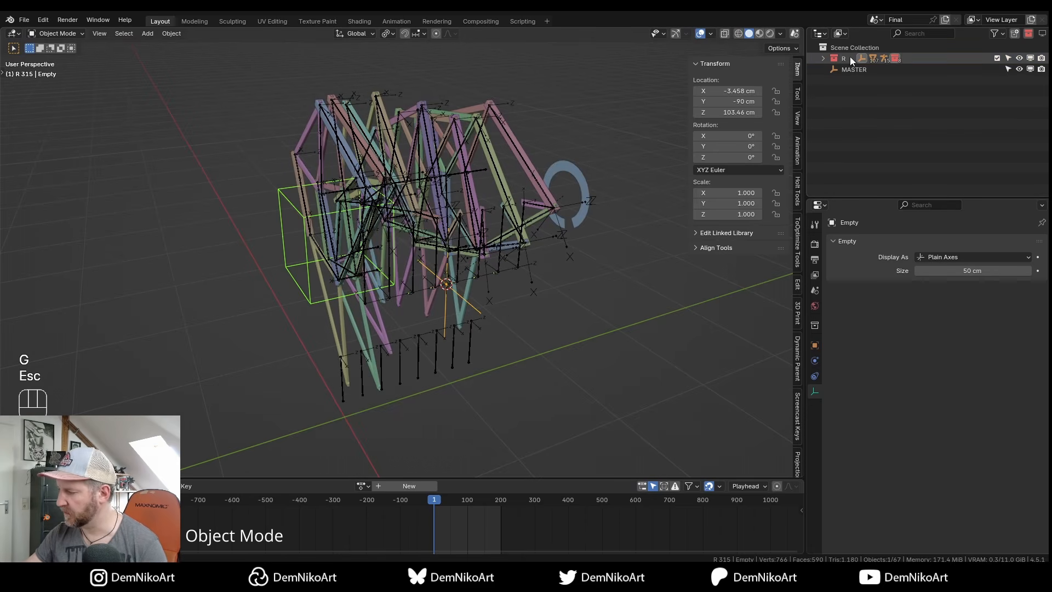
click(1019, 59)
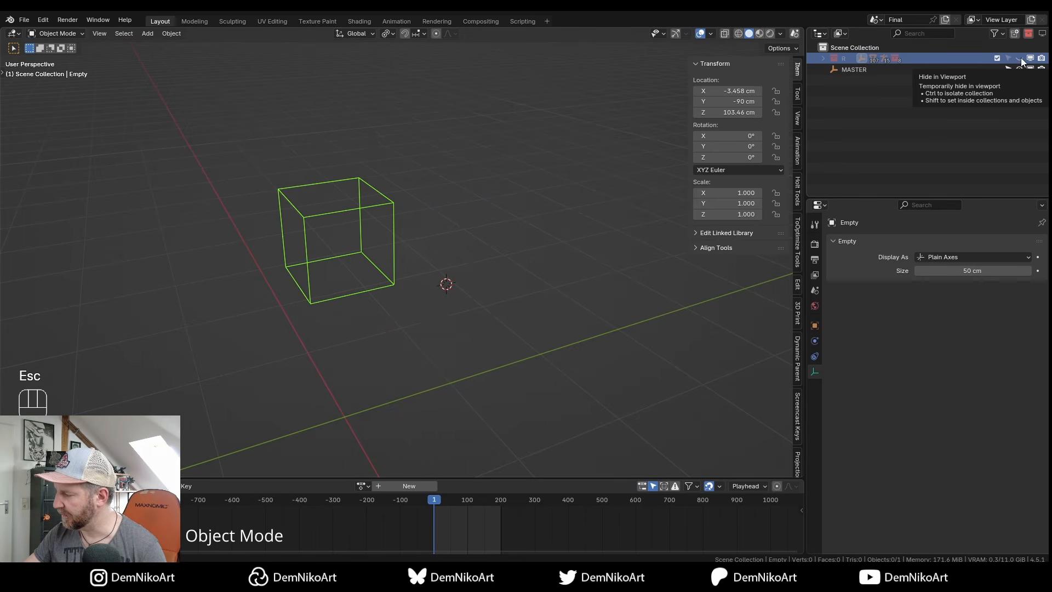
click(1020, 58)
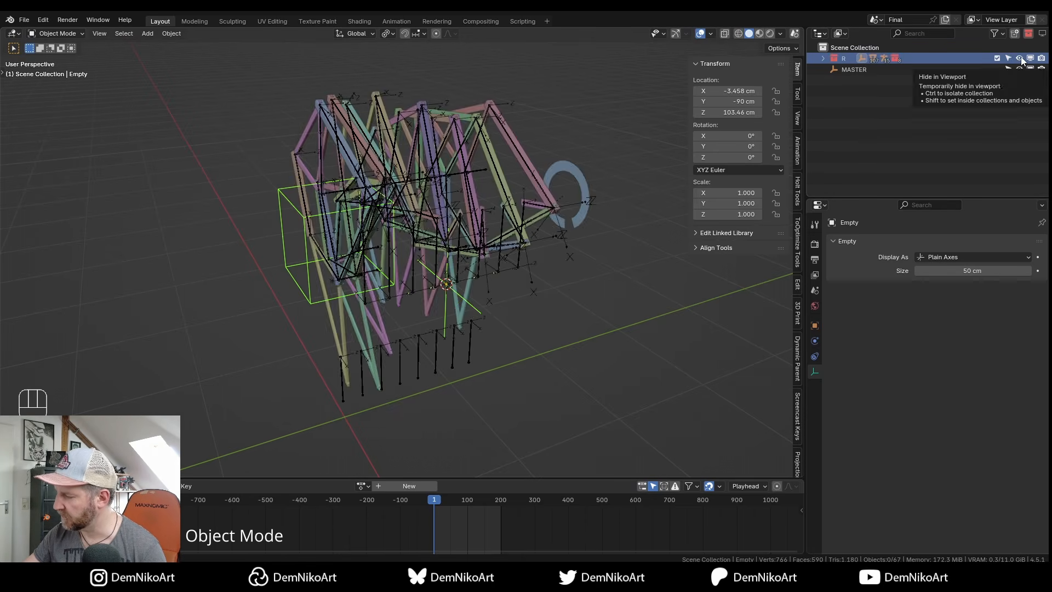
middle_drag(542, 307, 574, 209)
Make a linked duplicate of the R collection and name it L.
click(848, 58)
right_click(848, 58)
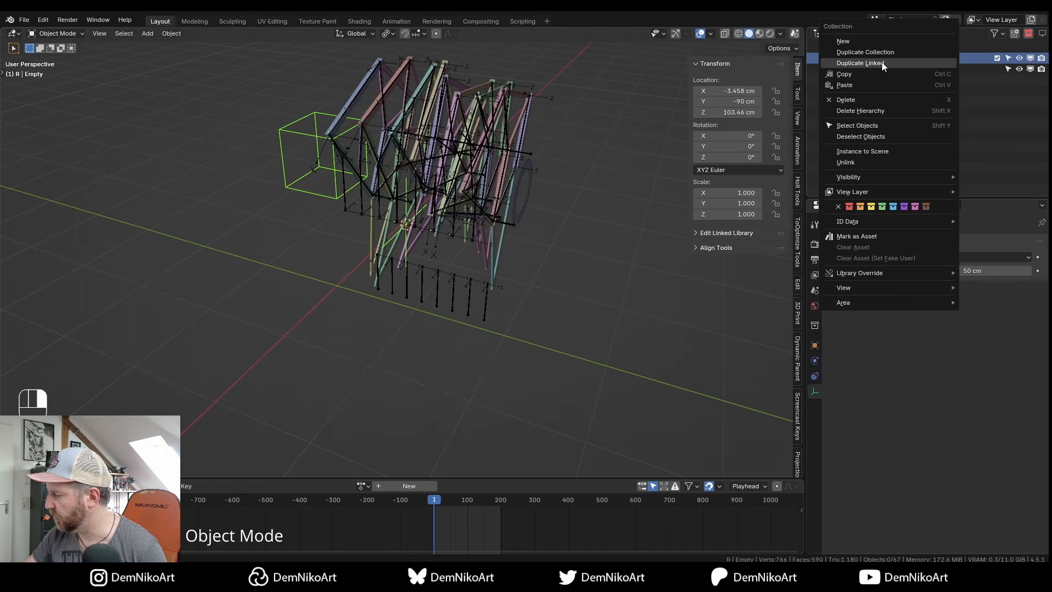
click(880, 64)
double_click(851, 69)
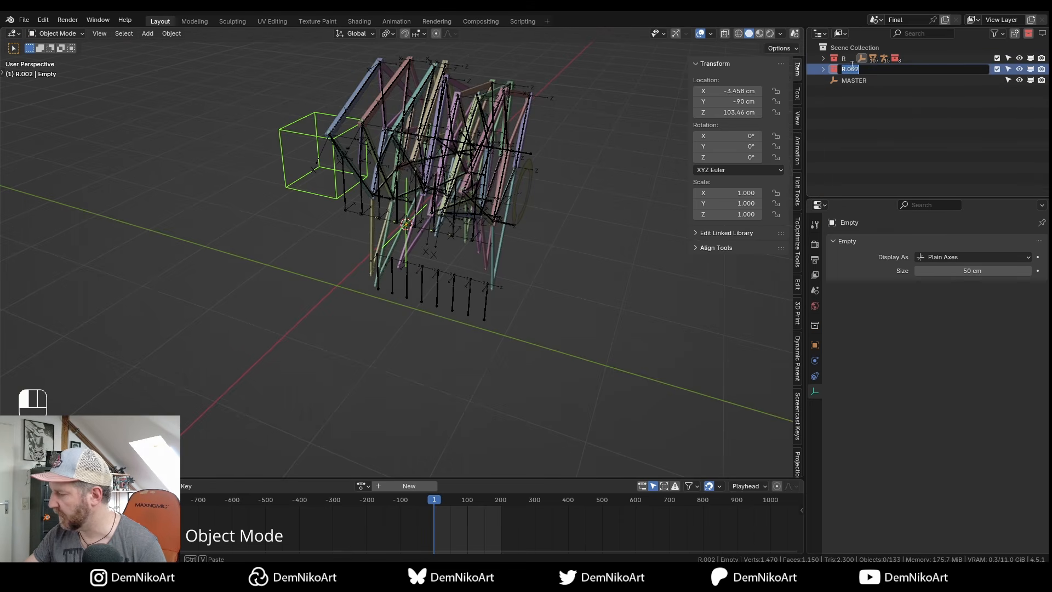
text(L)
key(Return)
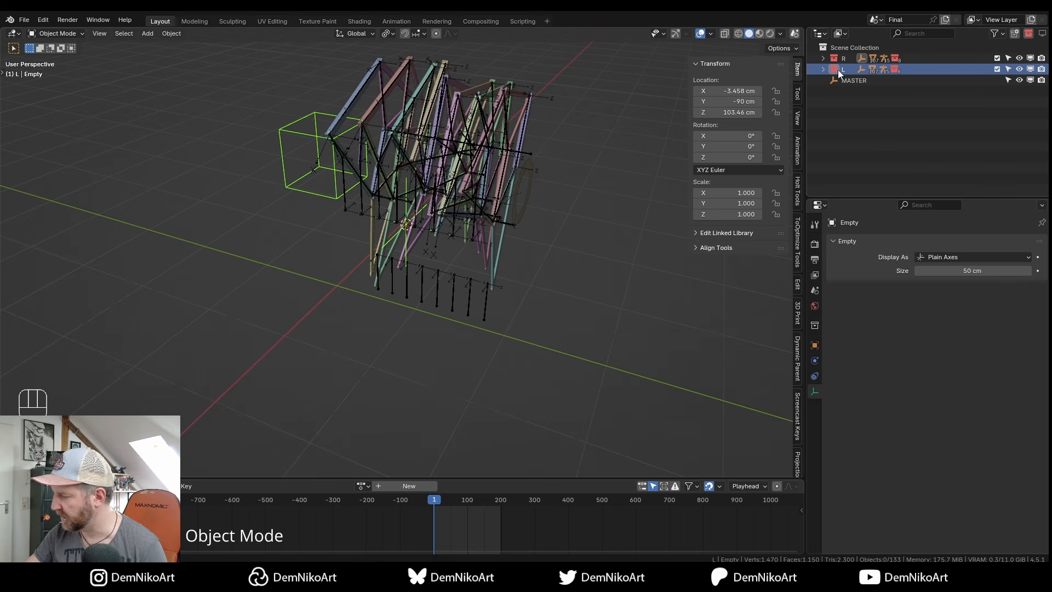
Give the sub-collections inside L a green color tag.
click(823, 69)
drag(834, 80, 834, 157)
shift+click(860, 159)
right_click(861, 101)
click(826, 245)
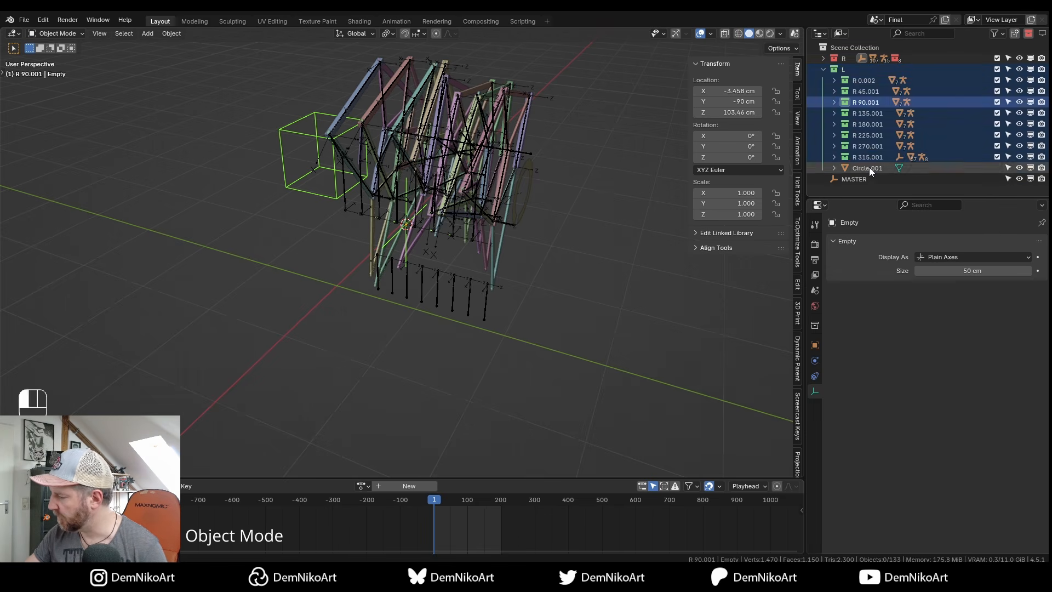
Exclude L from the view layer and rename the original empty to R.
click(426, 258)
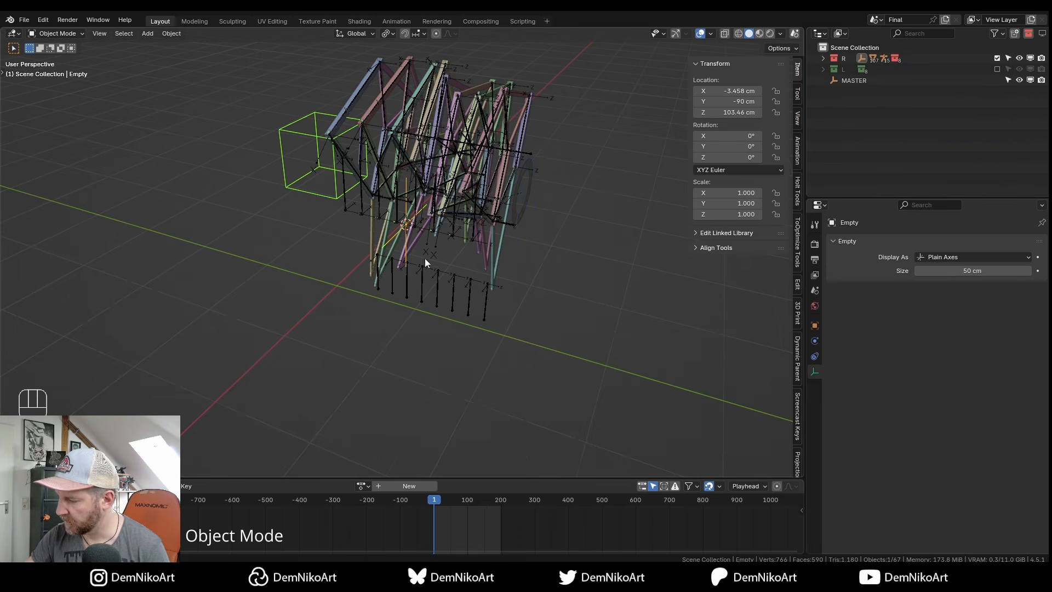
shift+middle_drag(425, 259, 461, 271)
key(F2)
text(R)
key(Return)
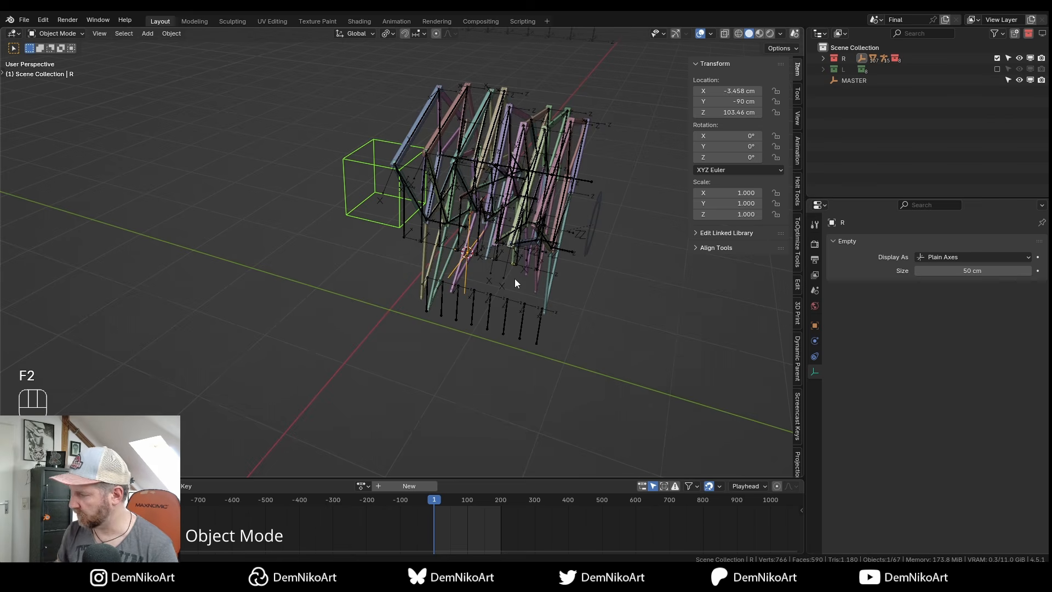
Move the R empty into the R collection.
click(823, 58)
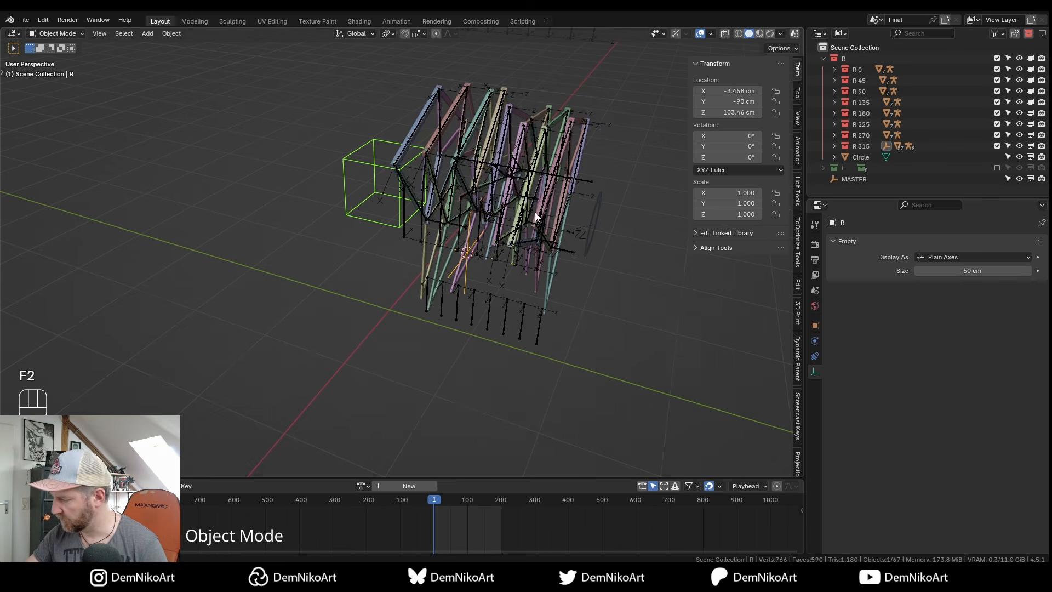
key(m)
mouse_move(537, 235)
click(580, 249)
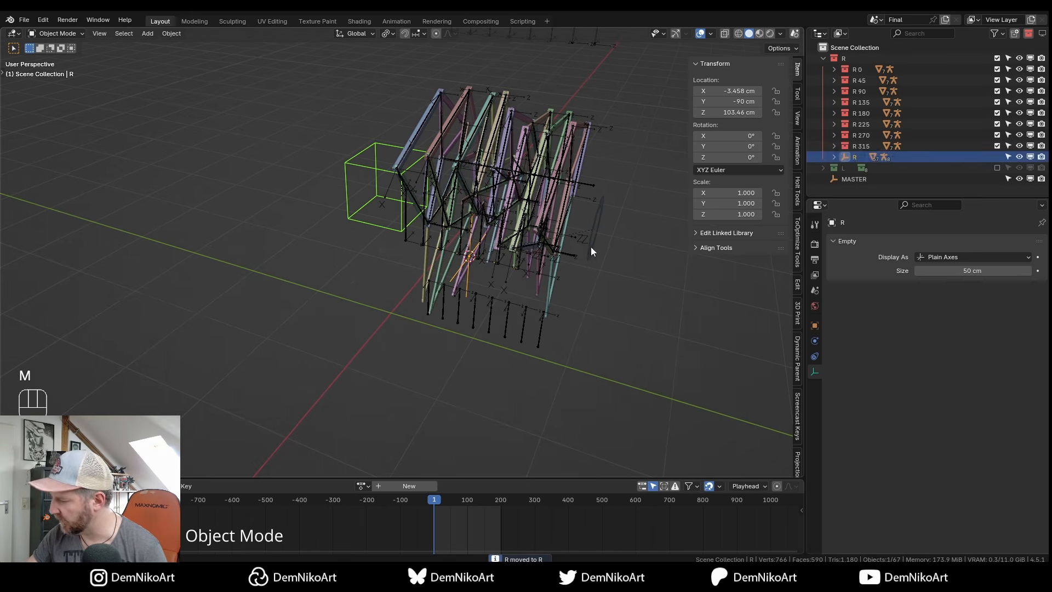
key(KP_Subtract)
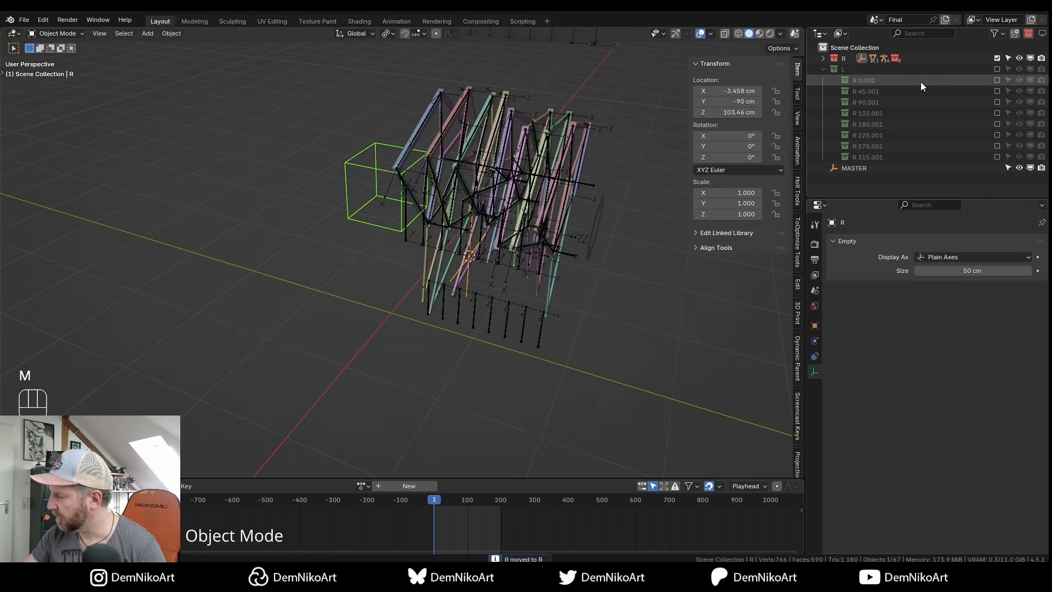
Re-include L, hide the R empty, and move the copied empty named L into collection L.
click(999, 69)
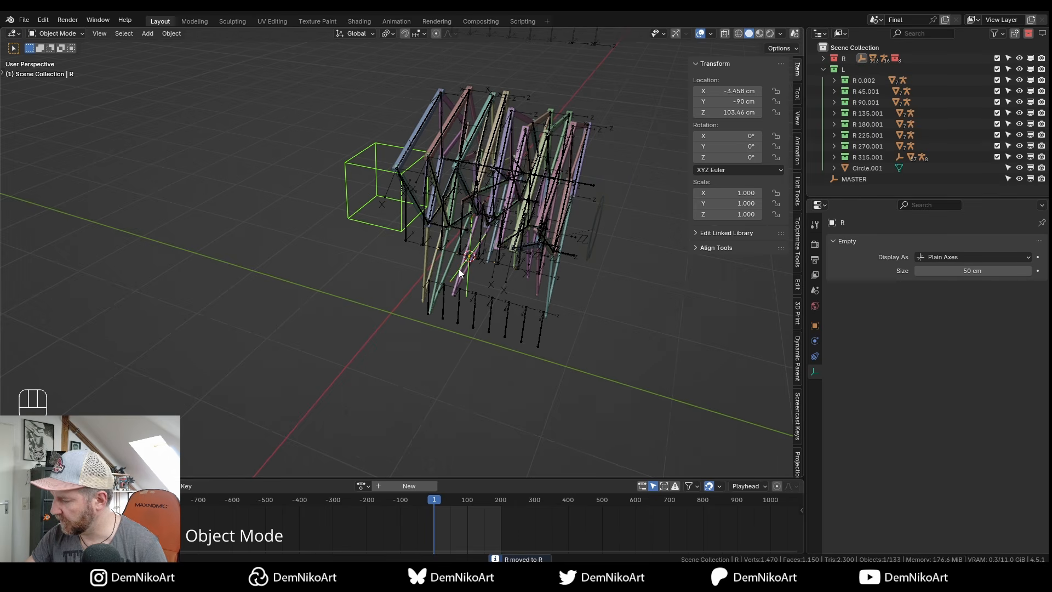
key(h)
key(F2)
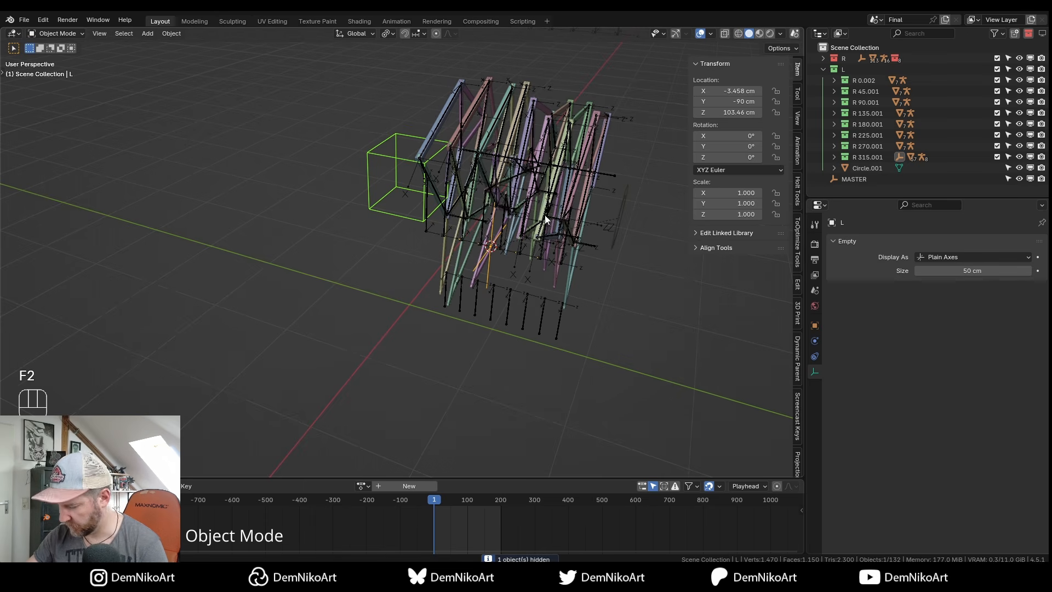
key(m)
mouse_move(543, 215)
click(610, 238)
drag(883, 191, 882, 238)
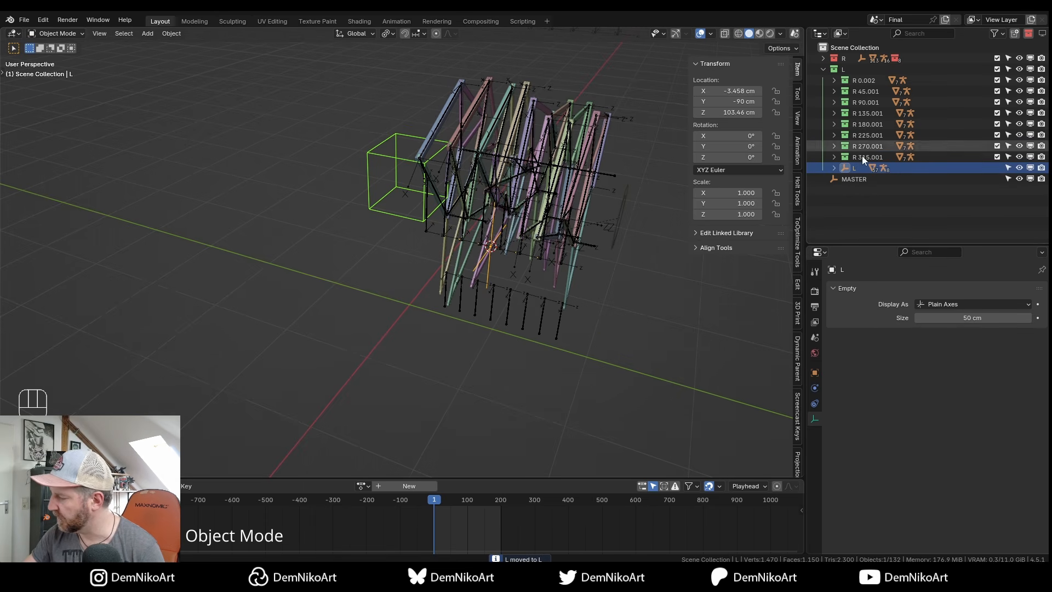
click(824, 58)
Select the L empty and test-move it to confirm its legs follow.
click(855, 157)
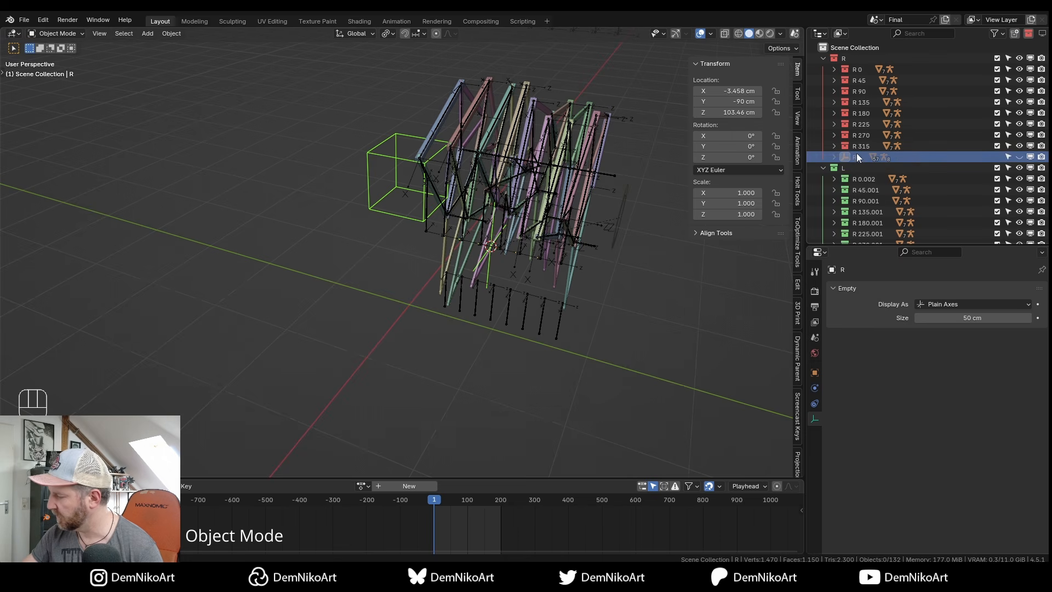
scroll(860, 158, down, 2)
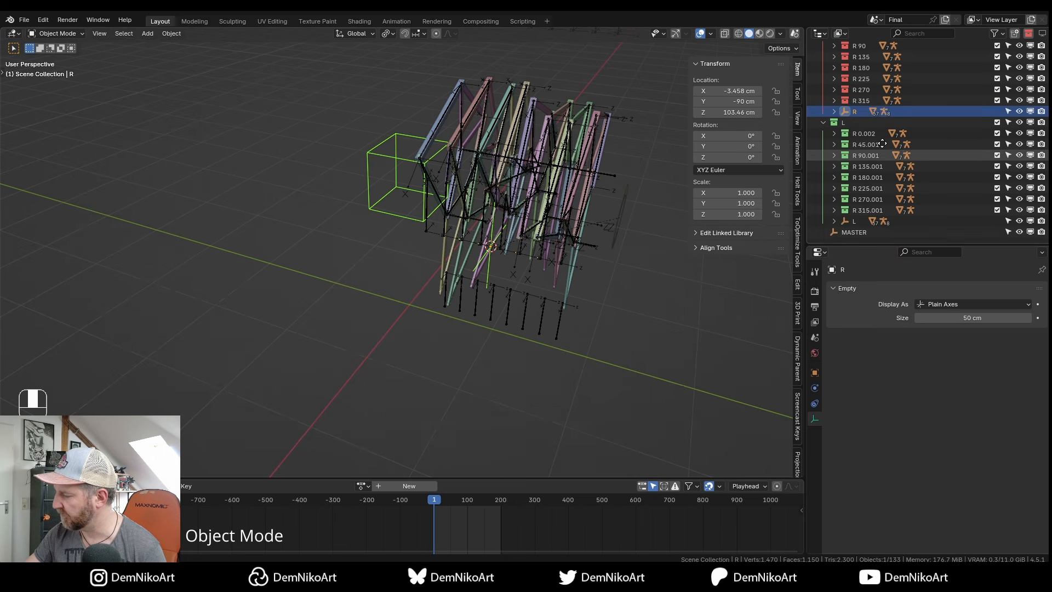
click(855, 221)
shift+middle_drag(584, 284, 479, 357)
key(g)
key(Escape)
scroll(471, 347, up, 2)
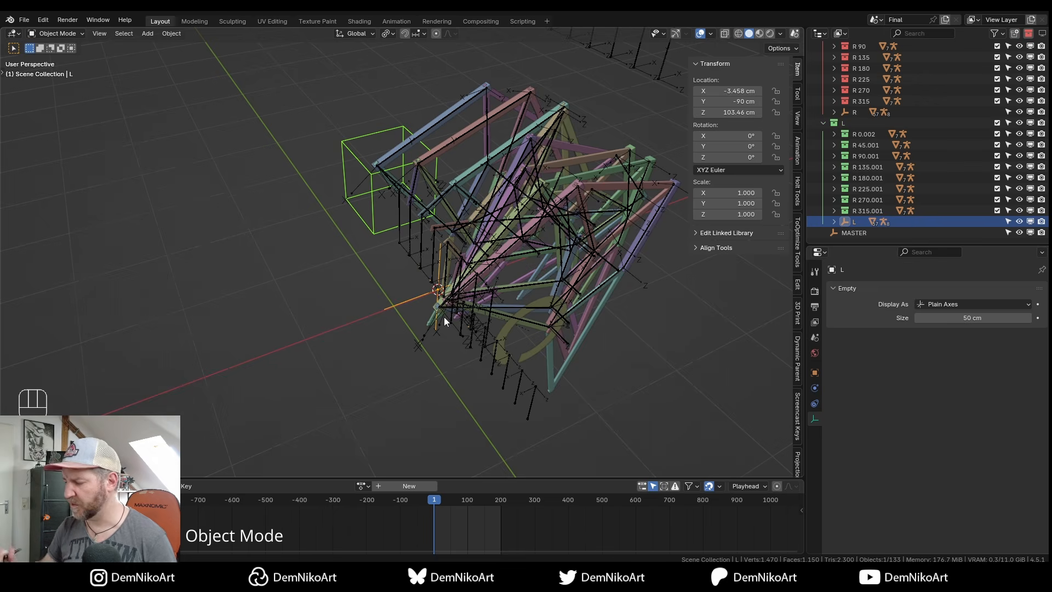
alt+middle_drag(499, 287, 493, 328)
Rotate the L empty 180° around the global Z axis.
key(r)
key(z)
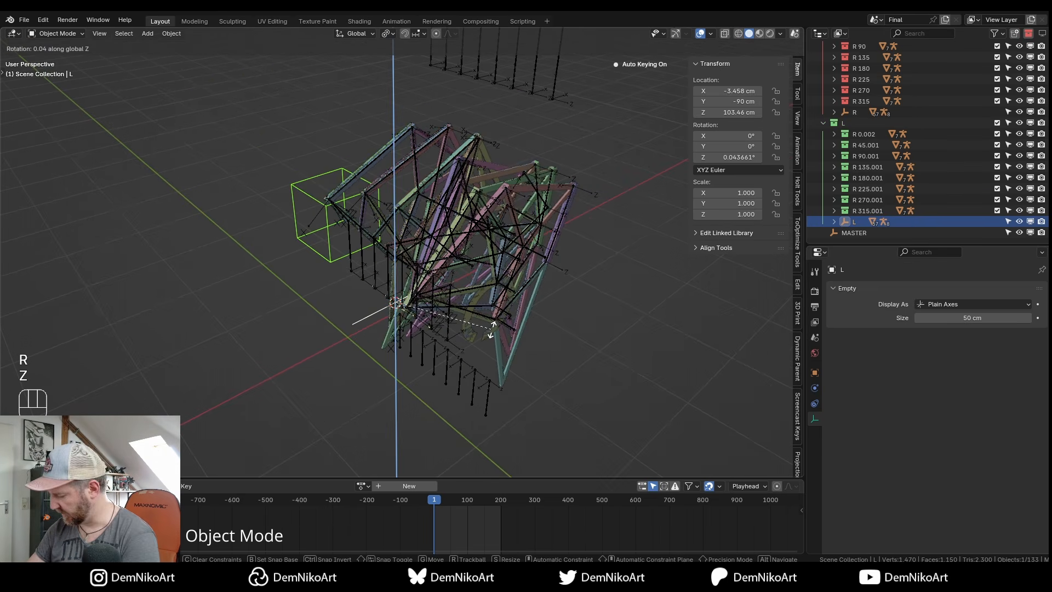
key(KP_1)
key(KP_8)
key(KP_0)
key(KP_Enter)
mouse_move(485, 314)
alt+middle_down()
mouse_move(515, 313)
mouse_move(500, 307)
alt+middle_up()
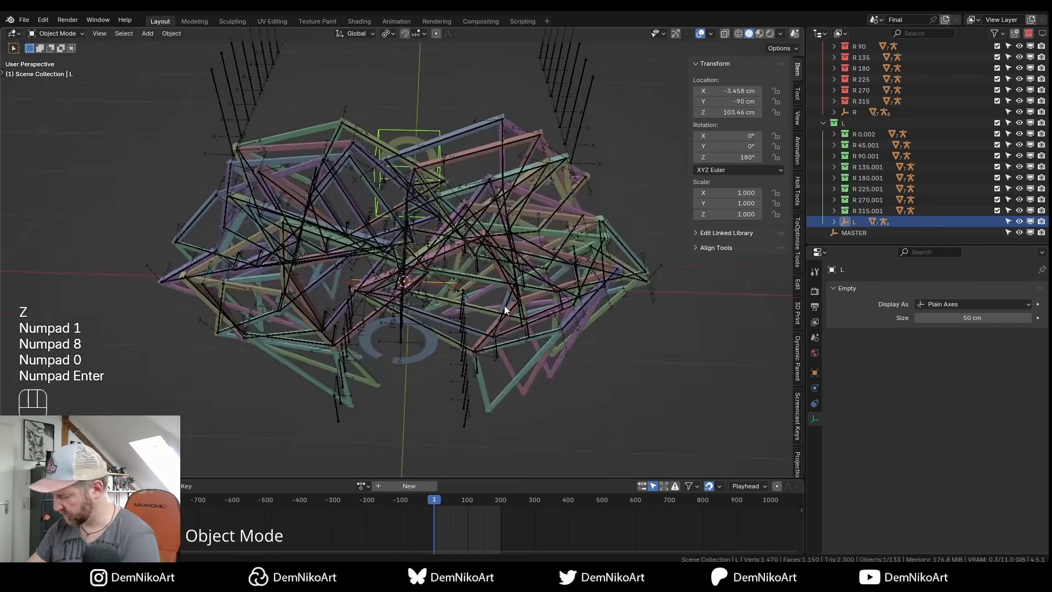
In top view, shift the L empty 10 cm along Y.
key(KP_7)
scroll(501, 267, up, 3)
text(gy)
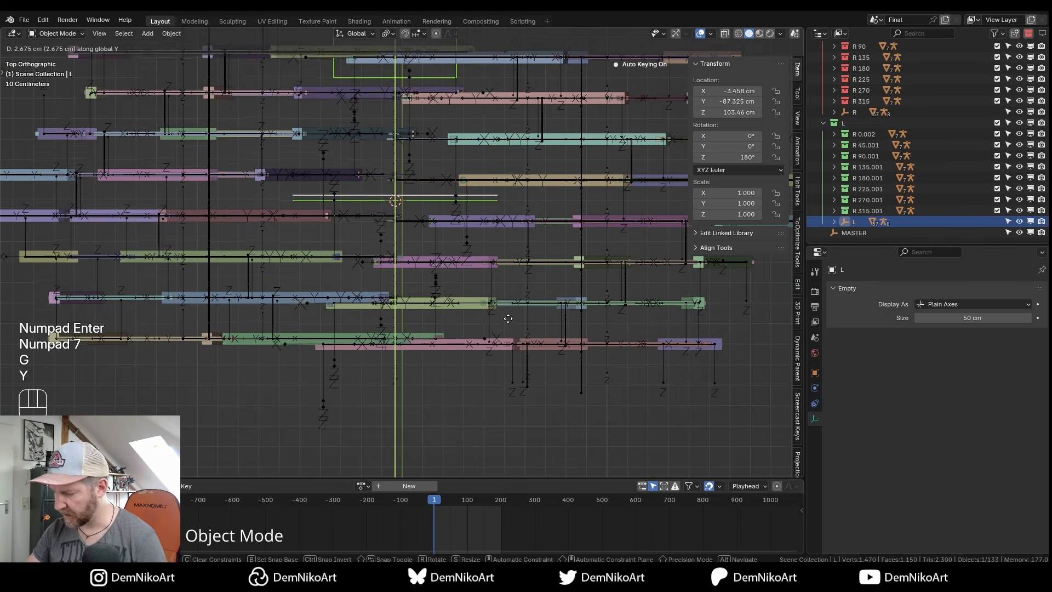
text(10)
key(Return)
Hide the armature bones, inspect the leg linkages, and add the R empty to the selection.
alt+drag(495, 281, 472, 274)
key(b)
alt+right_drag(472, 274, 468, 291)
alt+drag(468, 291, 507, 325)
alt+right_drag(507, 325, 499, 279)
alt+drag(499, 278, 519, 287)
middle_drag(518, 287, 486, 307)
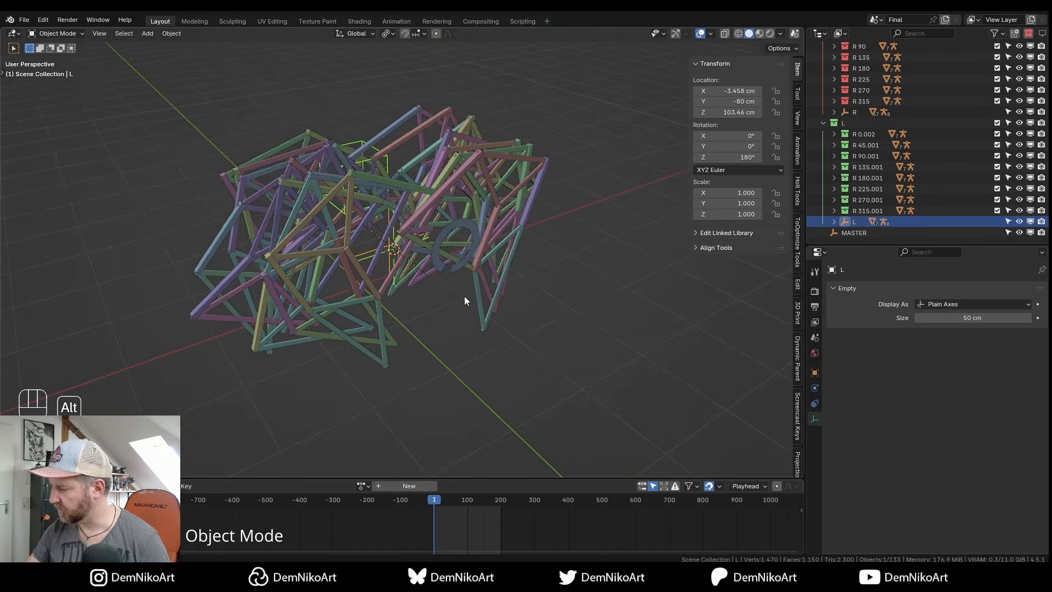
alt+right_drag(486, 306, 471, 283)
middle_drag(471, 283, 464, 297)
key(e)
key(e)
alt+drag(461, 317, 461, 317)
click(426, 248)
alt+drag(426, 248, 445, 259)
alt+right_drag(446, 258, 446, 259)
key(g)
key(Escape)
click(427, 300)
key(g)
key(Escape)
alt+drag(377, 228, 455, 324)
click(310, 110)
alt+drag(439, 236, 351, 285)
key(g)
key(Escape)
click(314, 274)
shift+click(314, 274)
shift+click(124, 142)
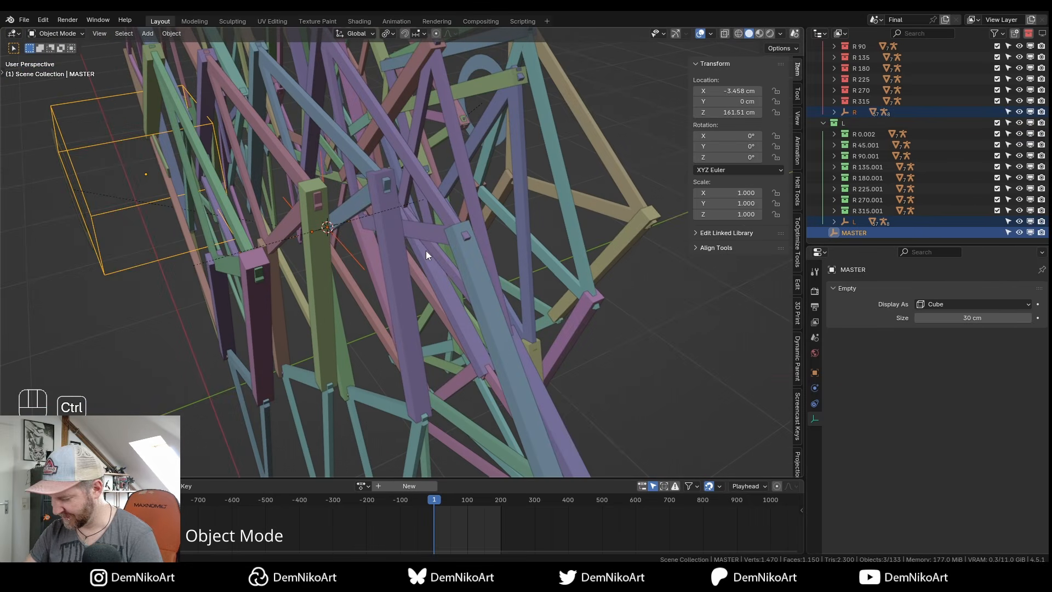
key(ctrl+p)
click(426, 249)
scroll(445, 287, down, 5)
alt+drag(445, 287, 241, 197)
click(241, 197)
alt+drag(525, 265, 457, 291)
key(g)
key(Escape)
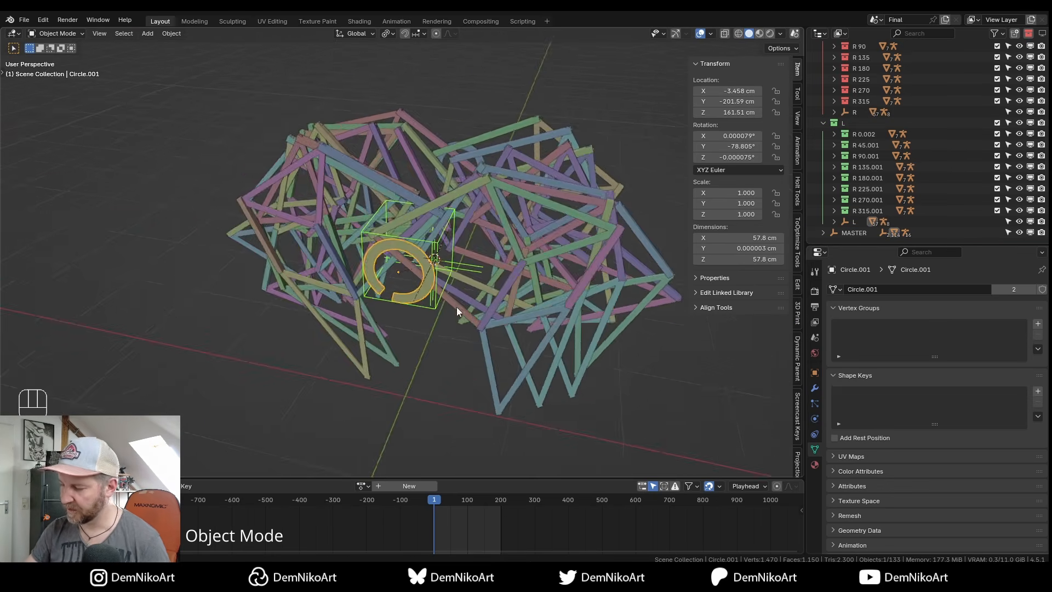
alt+drag(456, 308, 433, 310)
key(r)
key(y)
key(y)
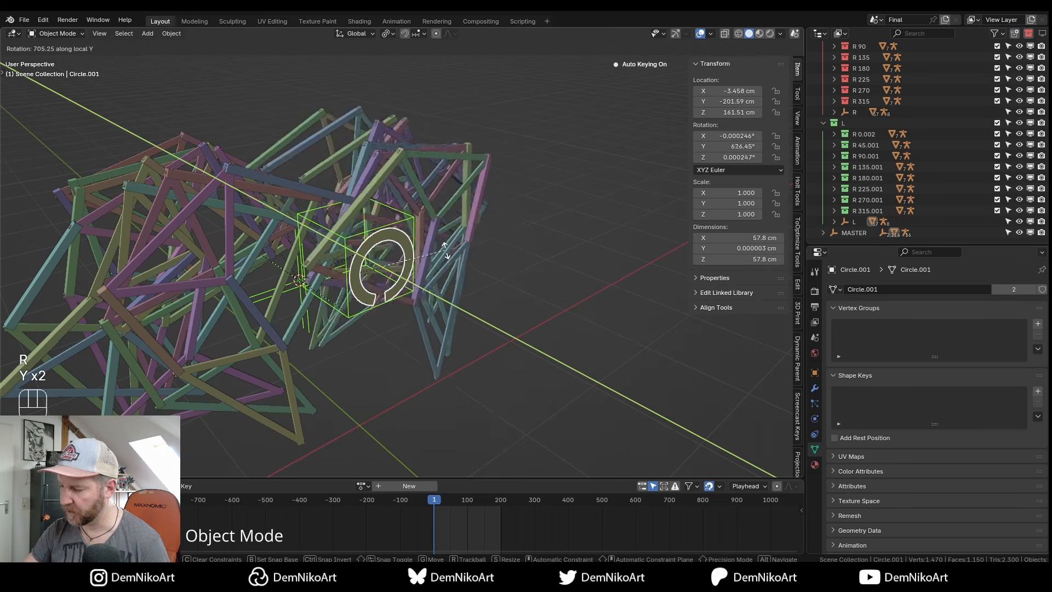
key(Escape)
alt+drag(471, 324, 422, 283)
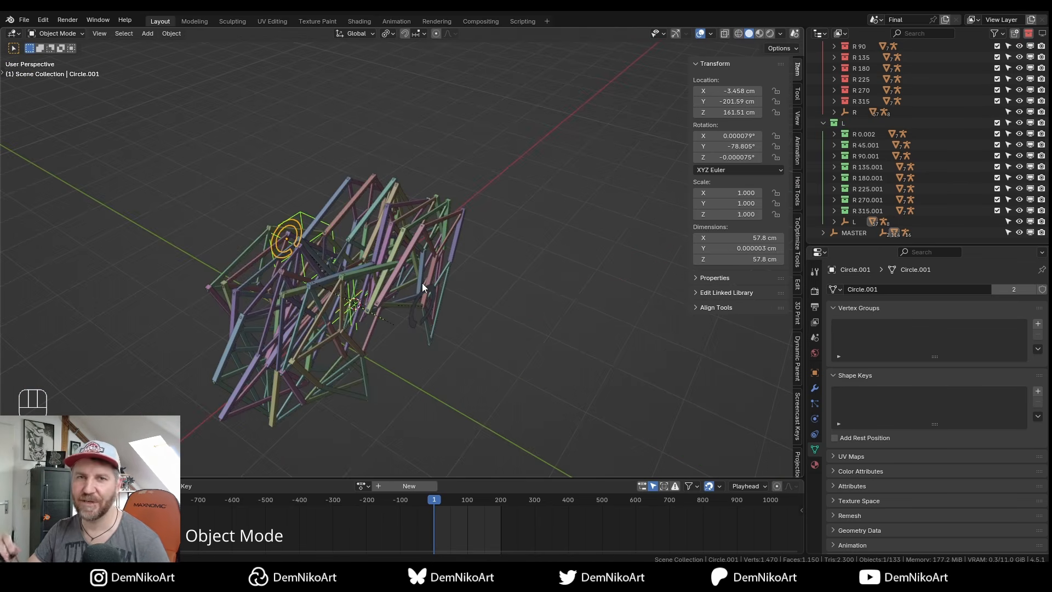
alt+drag(510, 310, 480, 262)
alt+drag(482, 274, 515, 285)
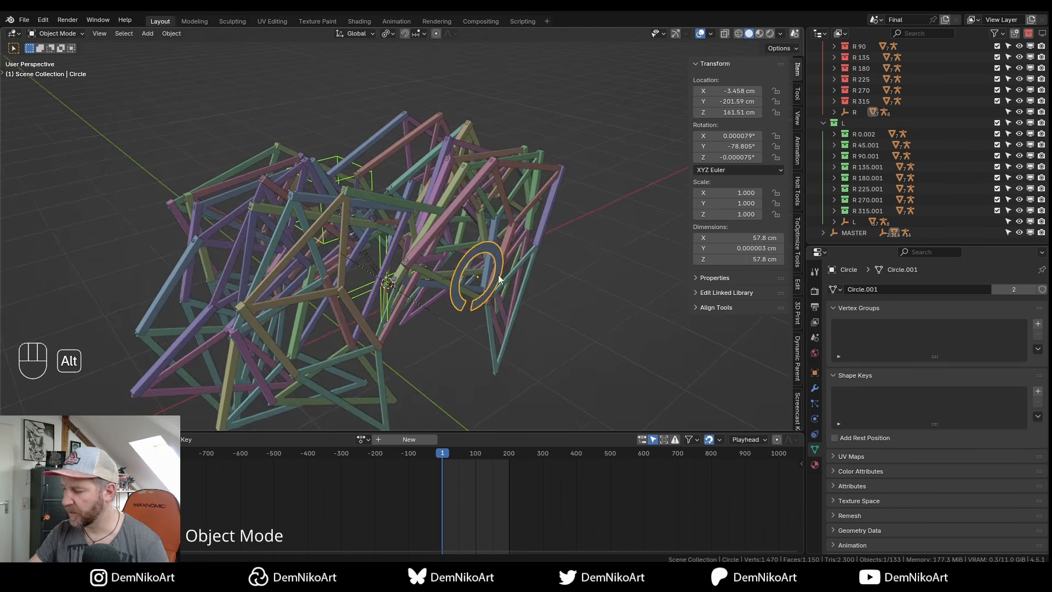
alt+drag(256, 265, 478, 291)
click(306, 322)
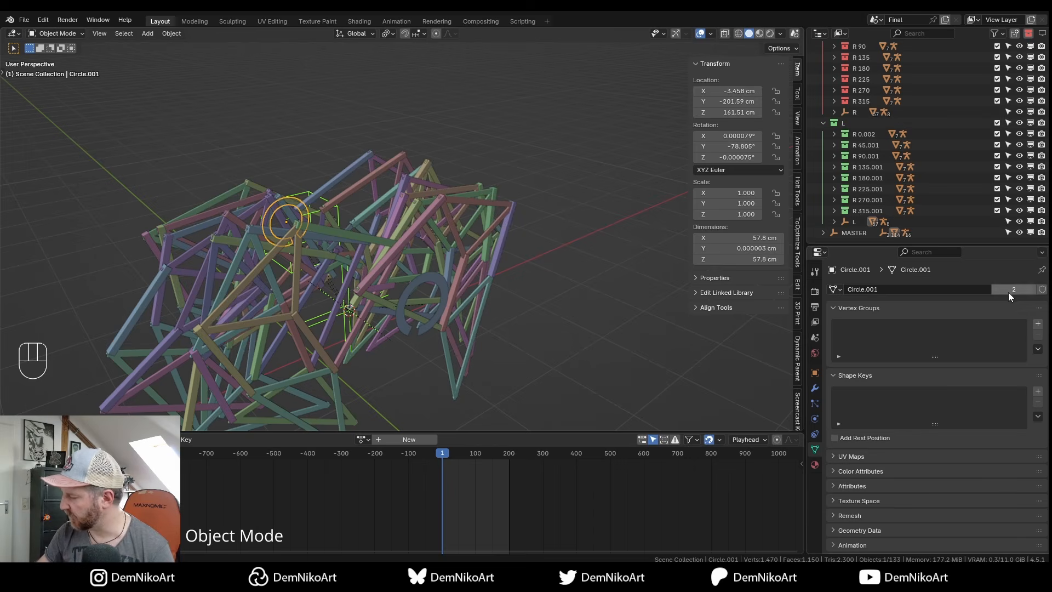
Inspect the Circle ring's faces in Edit Mode, then make its mesh data single-user.
key(Escape)
click(442, 291)
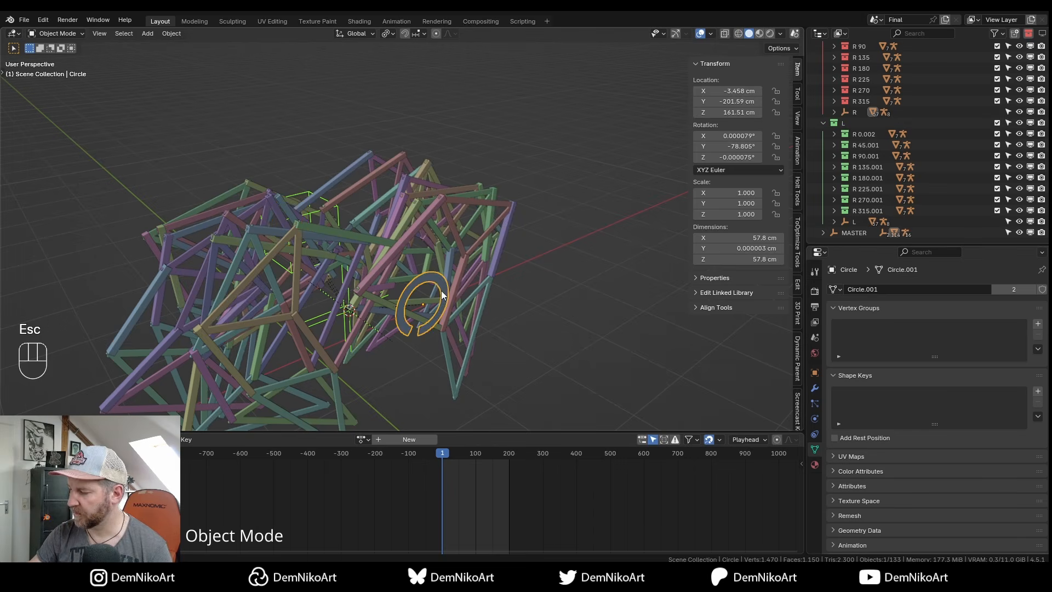
alt+shift+drag(442, 291, 437, 273)
key(Tab)
click(422, 306)
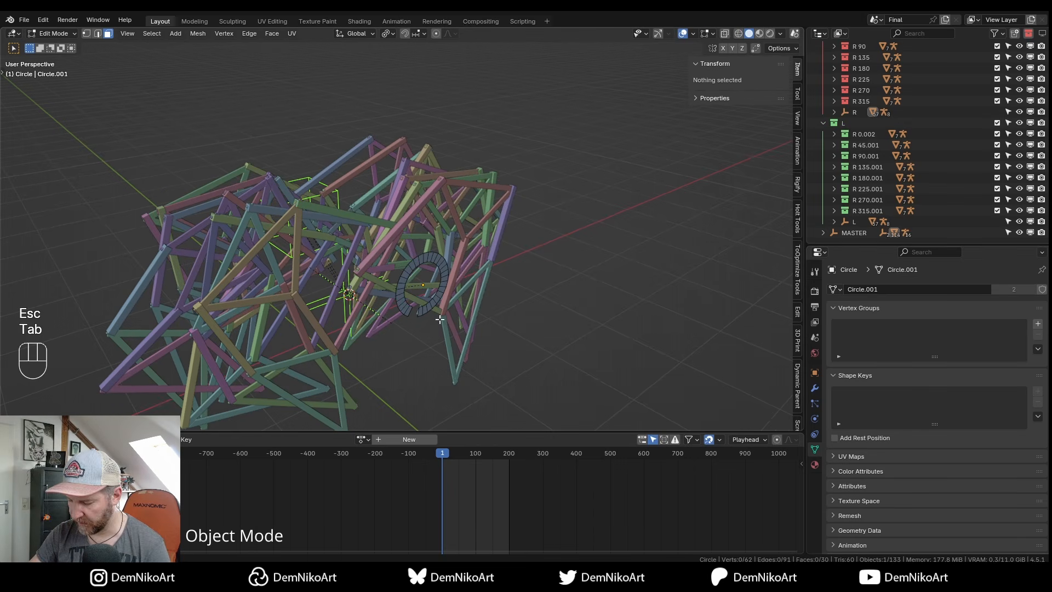
click(444, 321)
key(3)
key(g)
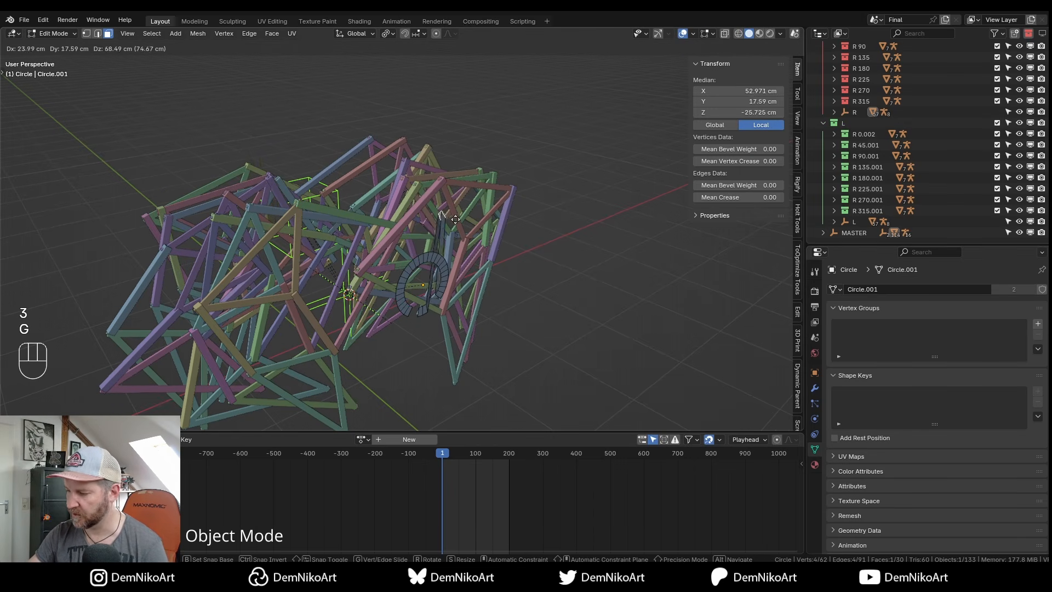
key(Escape)
key(Tab)
click(1008, 289)
alt+drag(617, 319, 560, 247)
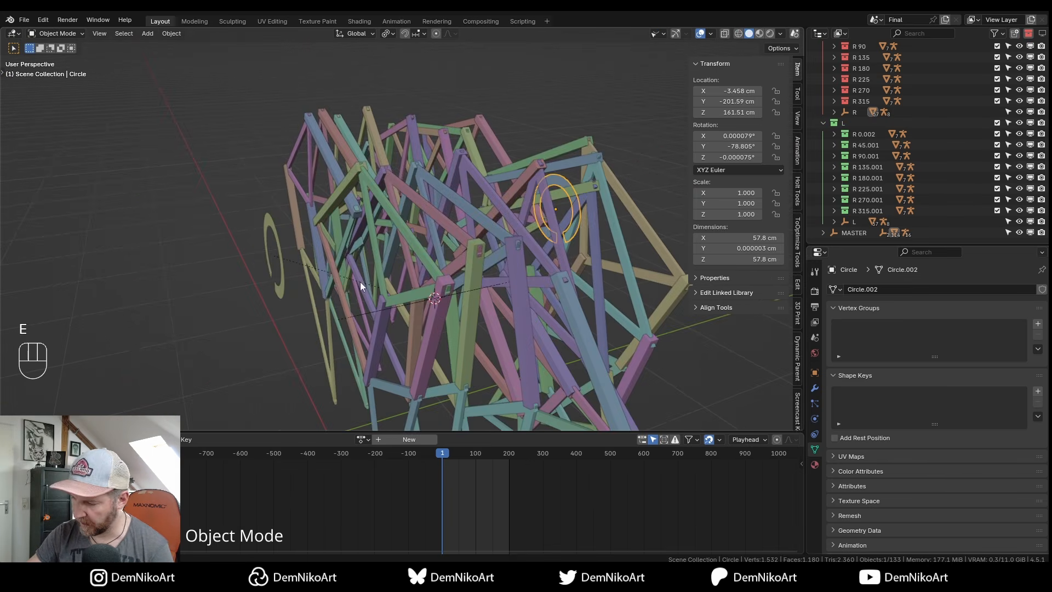
Add a Copy Rotation constraint to Circle.001 targeting the Circle ring.
click(281, 291)
click(816, 465)
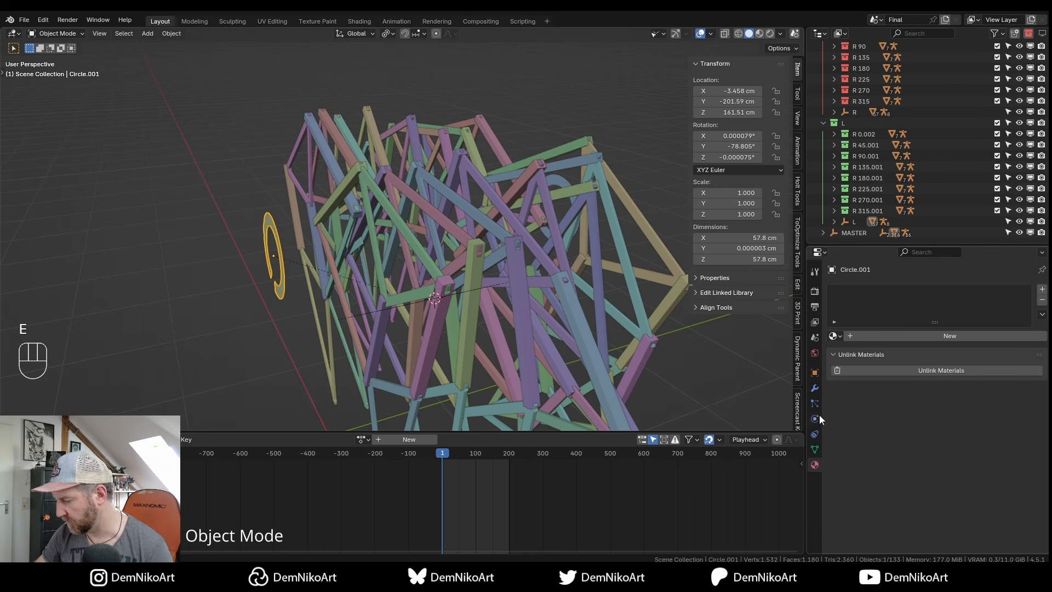
click(816, 434)
click(872, 289)
click(855, 330)
alt+drag(685, 317, 464, 311)
click(1026, 324)
click(483, 268)
Set the constraint's target and owner spaces to Local Space.
alt+drag(483, 268, 951, 360)
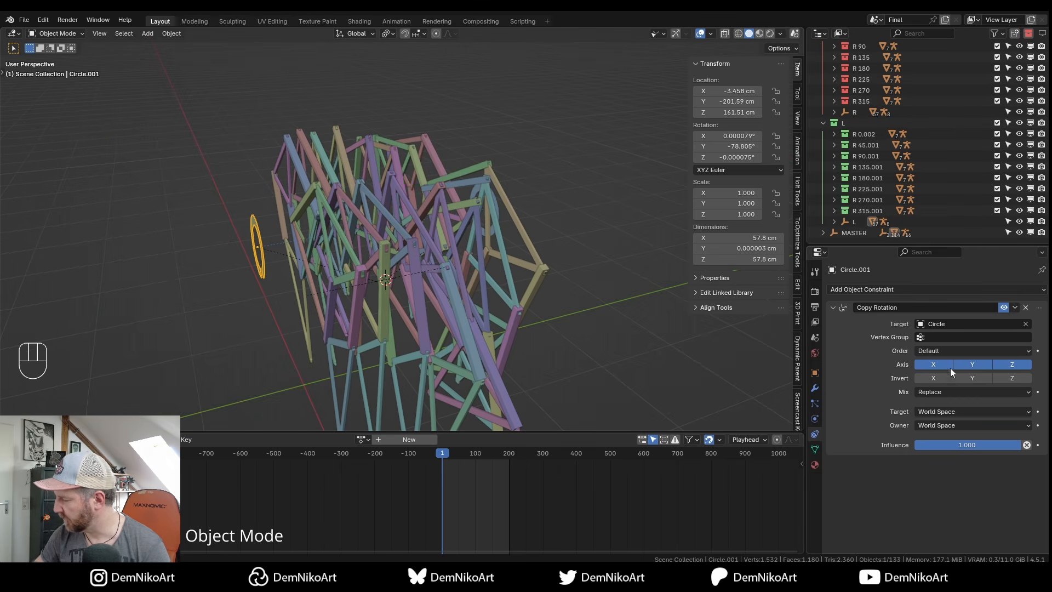
click(945, 416)
click(943, 449)
click(943, 425)
click(940, 461)
alt+drag(501, 327, 514, 304)
scroll(514, 305, down, 2)
Test-spin Circle around its local Y axis to check Circle.001 follows.
click(373, 304)
alt+drag(373, 304, 488, 242)
key(r)
key(y)
key(y)
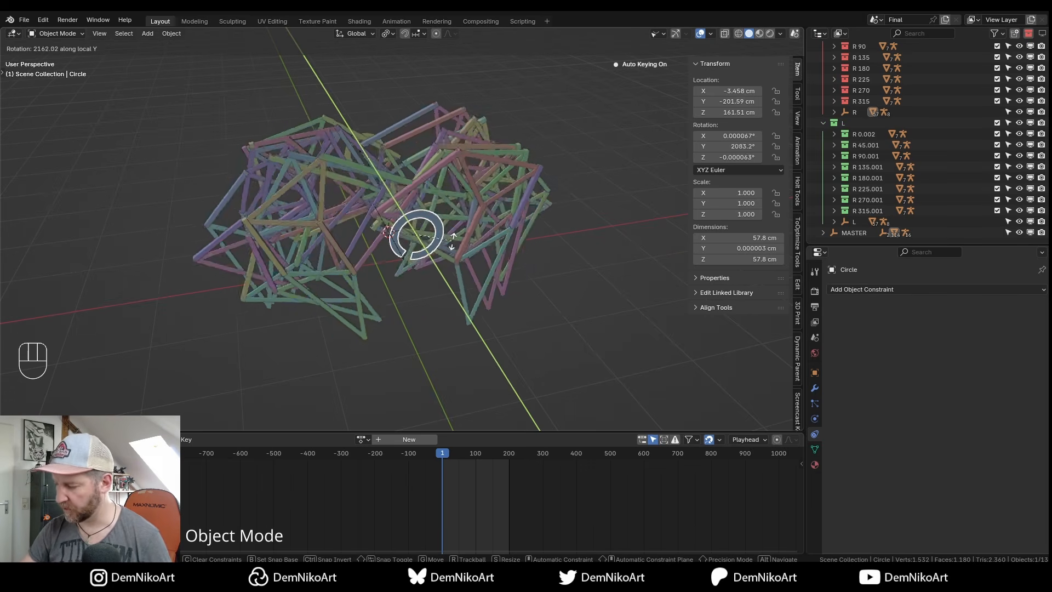
key(Escape)
key(KP_1)
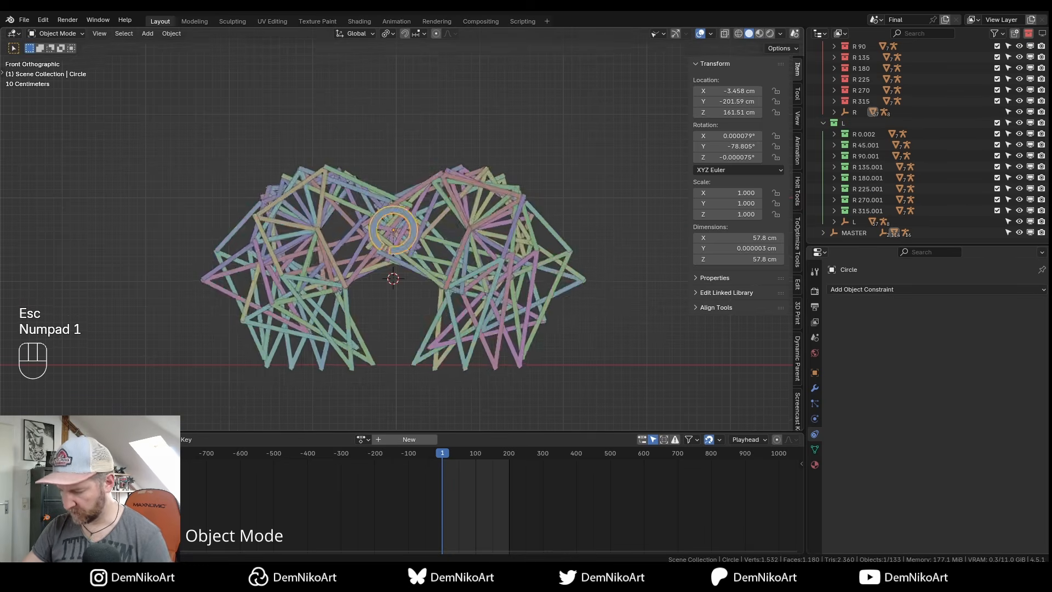
key(r)
key(Escape)
alt+drag(347, 219, 458, 252)
middle_drag(342, 216, 427, 226)
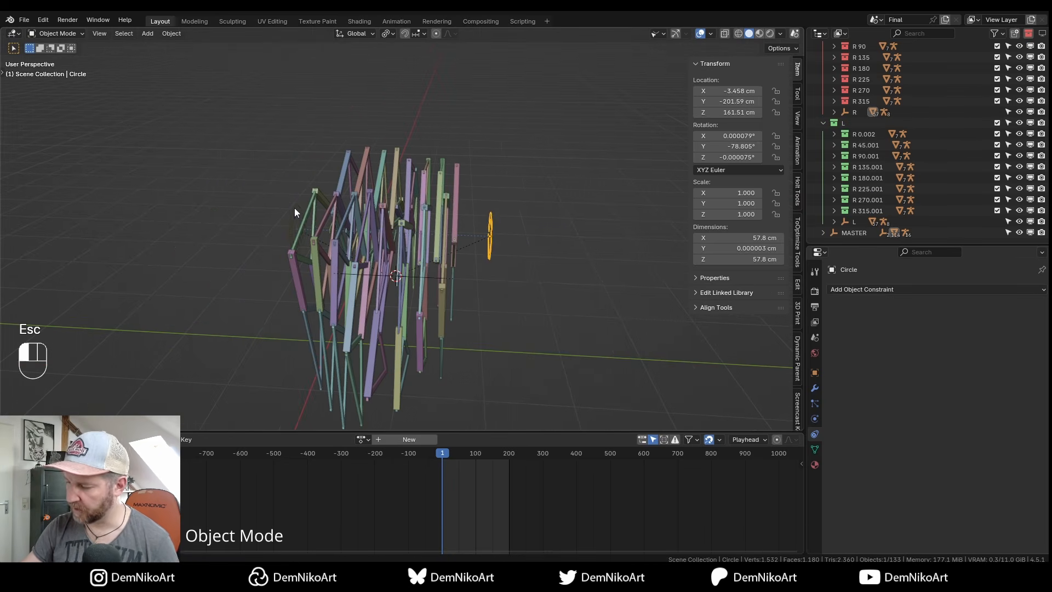
Enable Invert Y on Circle.001's Copy Rotation constraint, then reselect Circle.
click(295, 209)
alt+drag(505, 340, 492, 301)
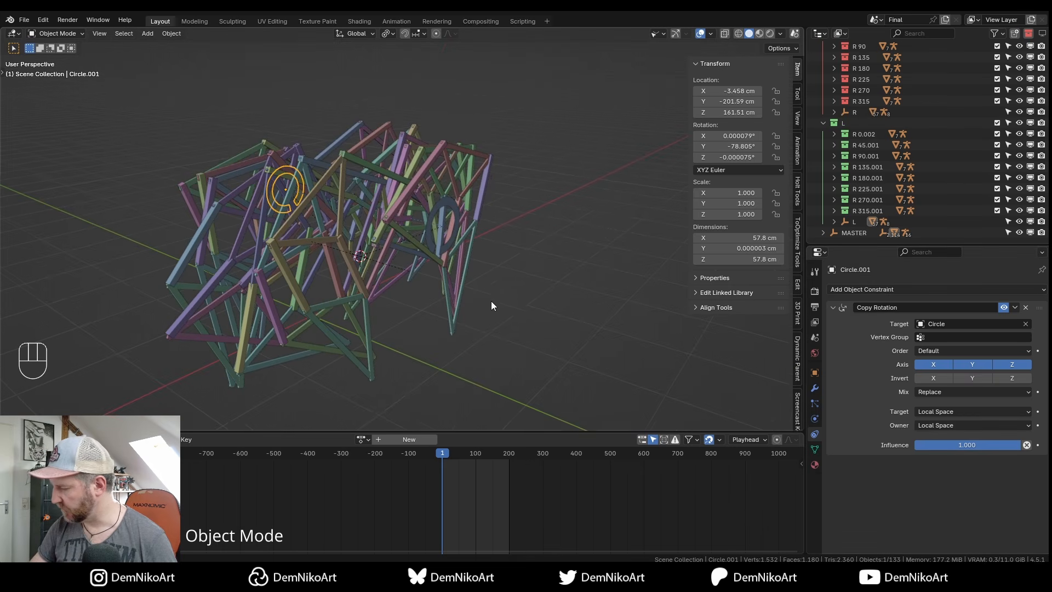
click(975, 378)
alt+drag(593, 385, 458, 295)
click(422, 262)
alt+drag(422, 262, 480, 235)
key(r)
key(y)
key(y)
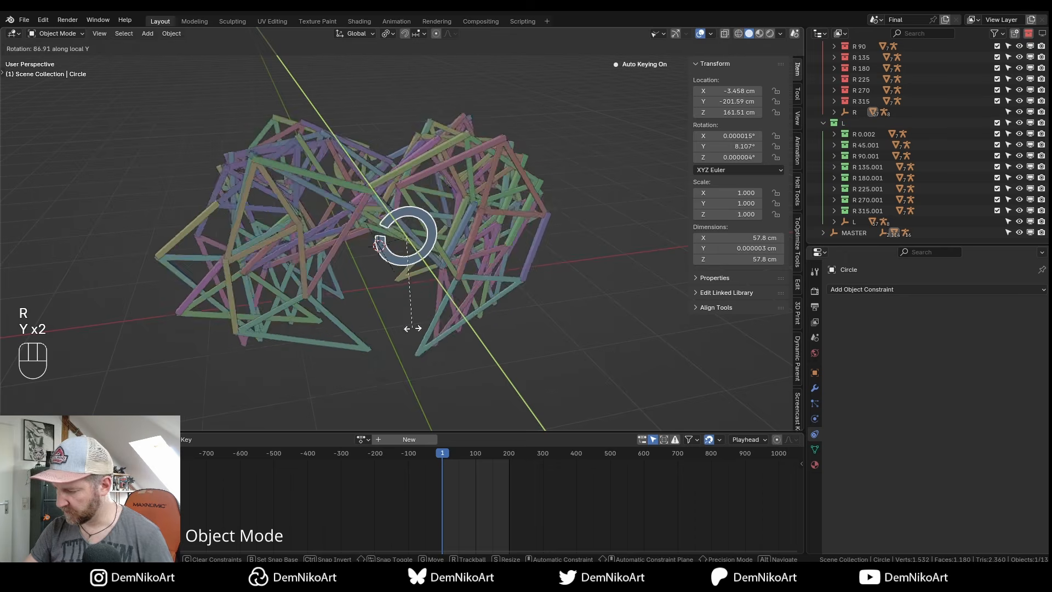
key(KP_1)
key(Escape)
key(KP_1)
key(r)
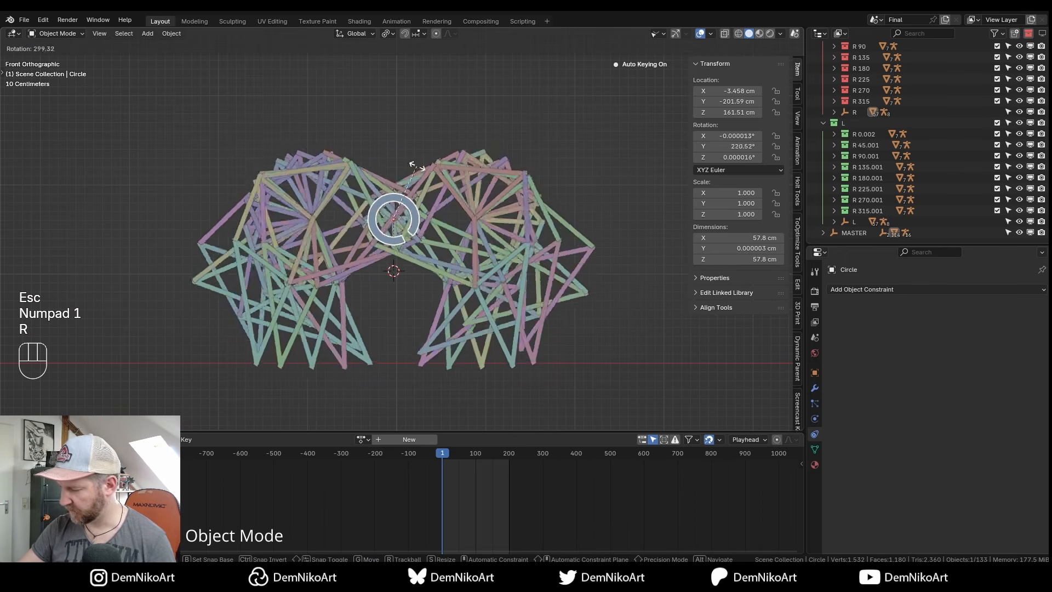
key(Escape)
alt+drag(399, 283, 487, 228)
key(e)
click(291, 145)
key(g)
key(Escape)
click(449, 236)
key(r)
key(y)
key(y)
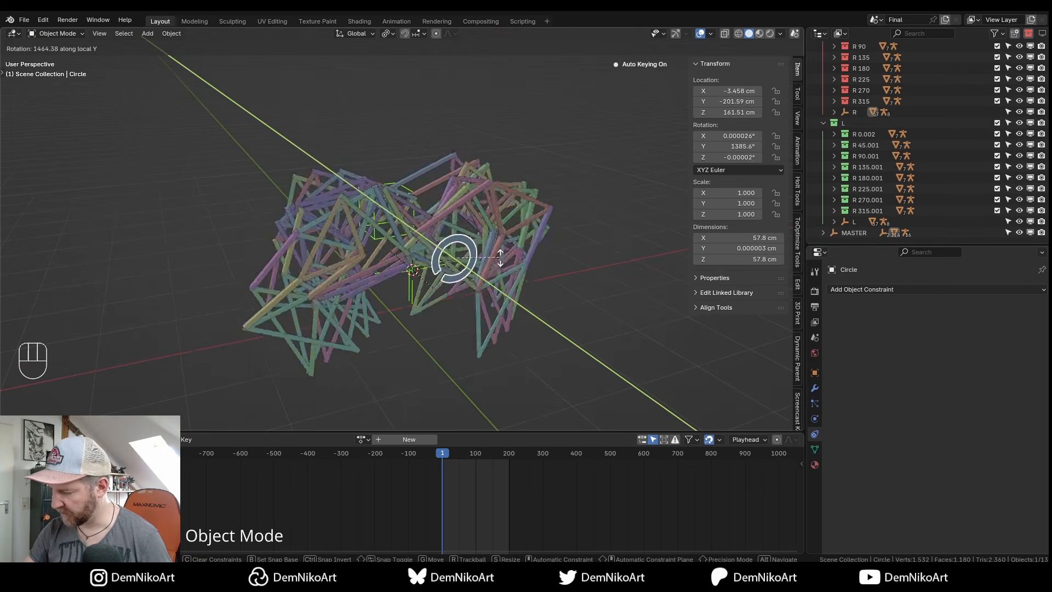
key(Escape)
key(KP_1)
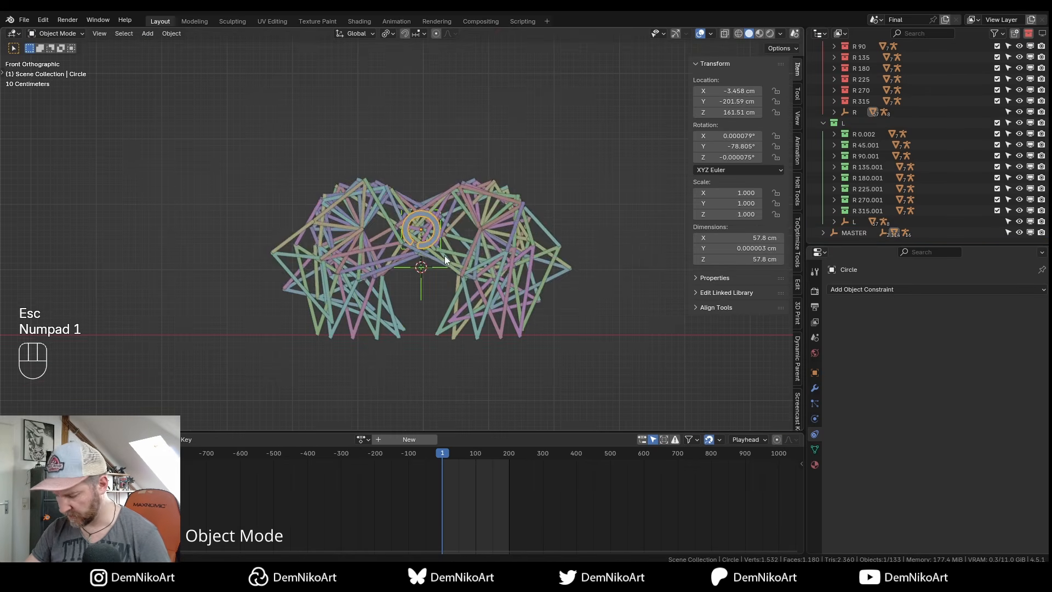
key(b)
alt+drag(447, 274, 447, 274)
mouse_move(448, 275)
middle_down()
mouse_move(495, 252)
mouse_move(438, 235)
mouse_move(504, 253)
mouse_move(491, 257)
mouse_move(505, 270)
mouse_move(452, 247)
mouse_move(463, 266)
middle_up()
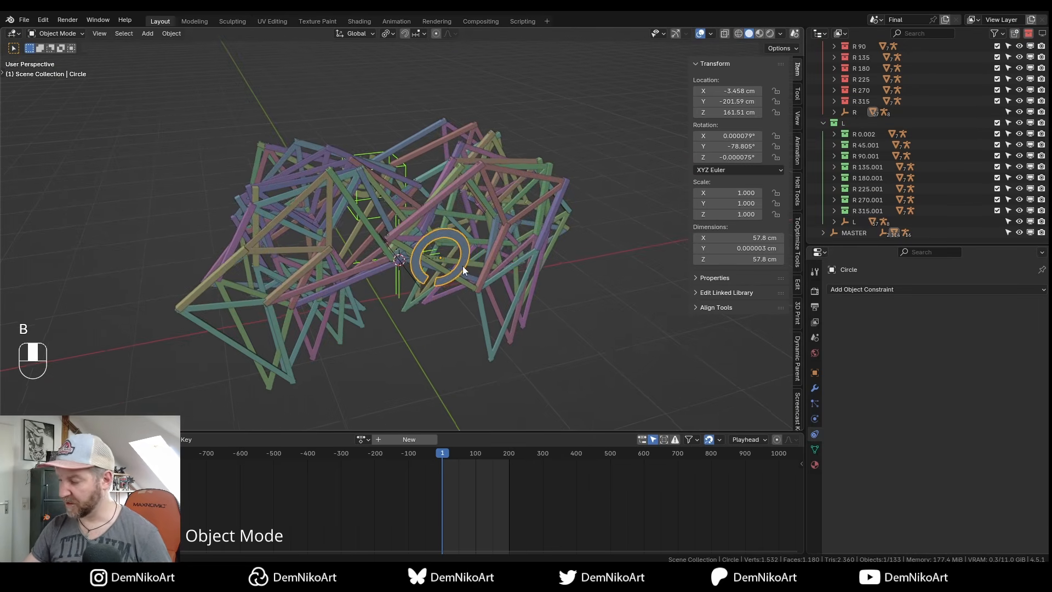
key(r)
key(y)
key(y)
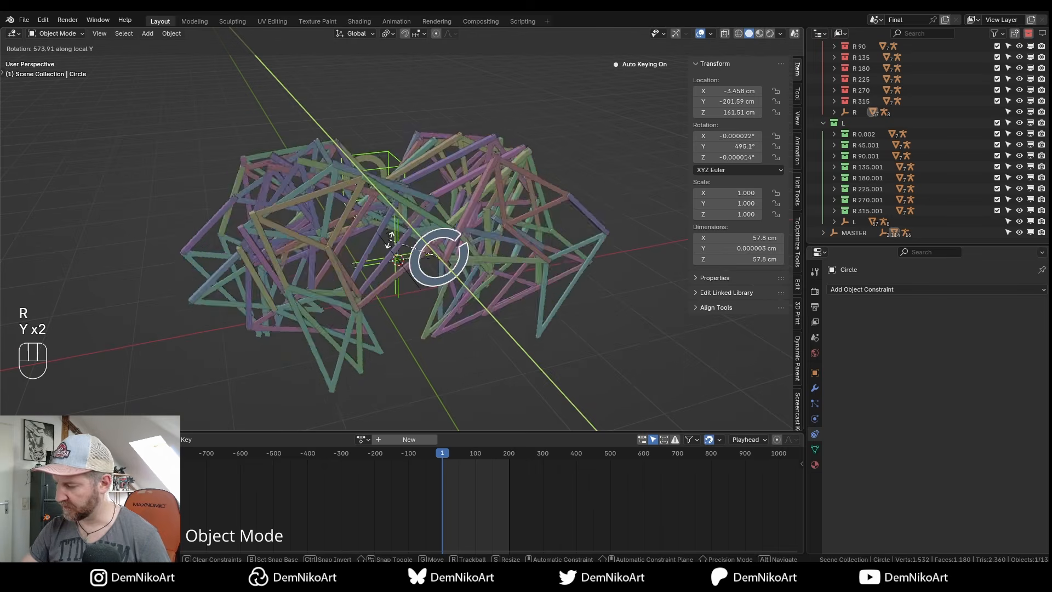
key(Escape)
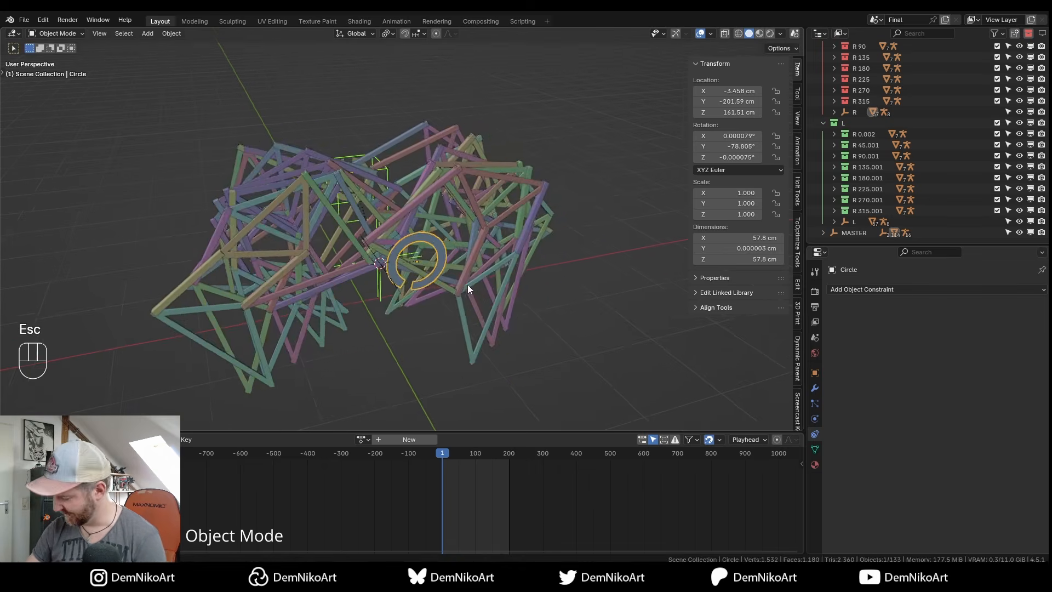
key(KP_1)
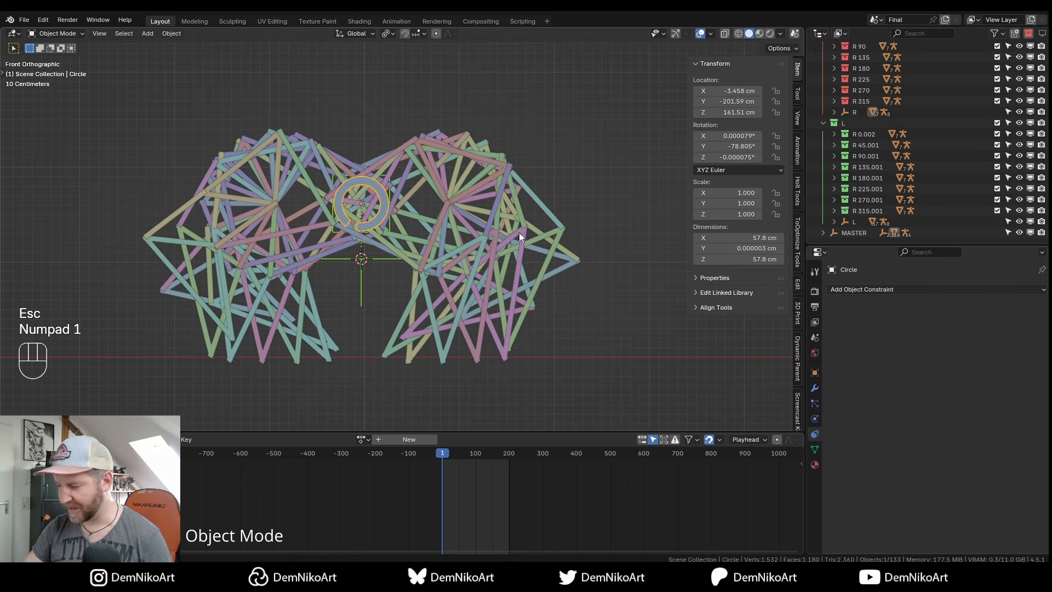
shift+middle_drag(459, 305, 463, 302)
ctrl+alt+drag(459, 240, 481, 244)
right_click(518, 299)
key(Escape)
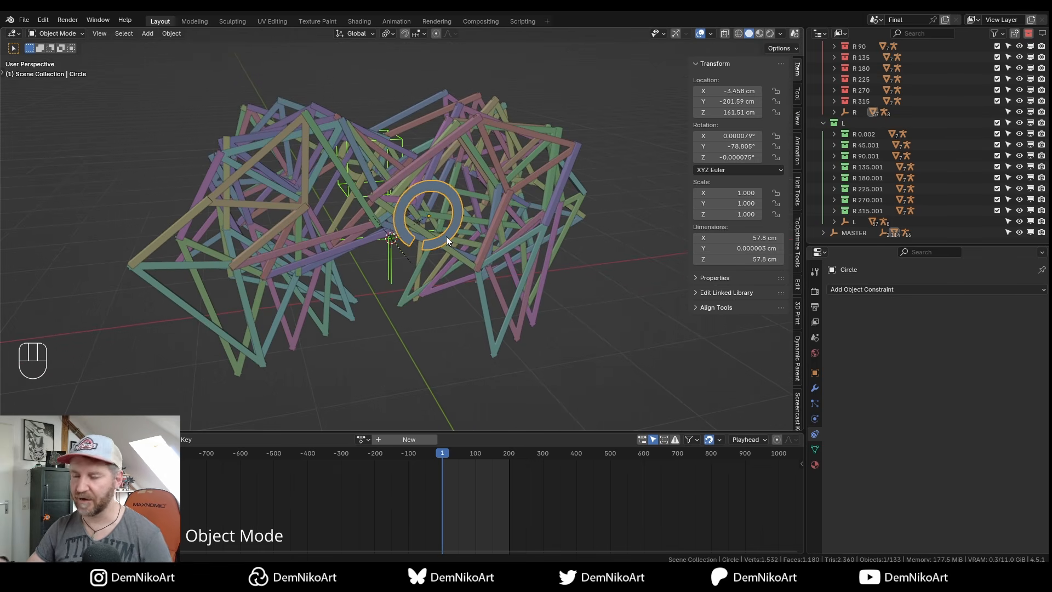
alt+right_drag(448, 237, 479, 253)
key(b)
click(478, 252)
mouse_move(478, 252)
alt+mouse_down()
mouse_move(492, 258)
mouse_move(479, 243)
alt+mouse_up()
alt+right_drag(479, 243, 462, 285)
alt+drag(463, 285, 469, 307)
alt+right_drag(468, 307, 460, 257)
click(459, 255)
alt+drag(459, 257, 480, 272)
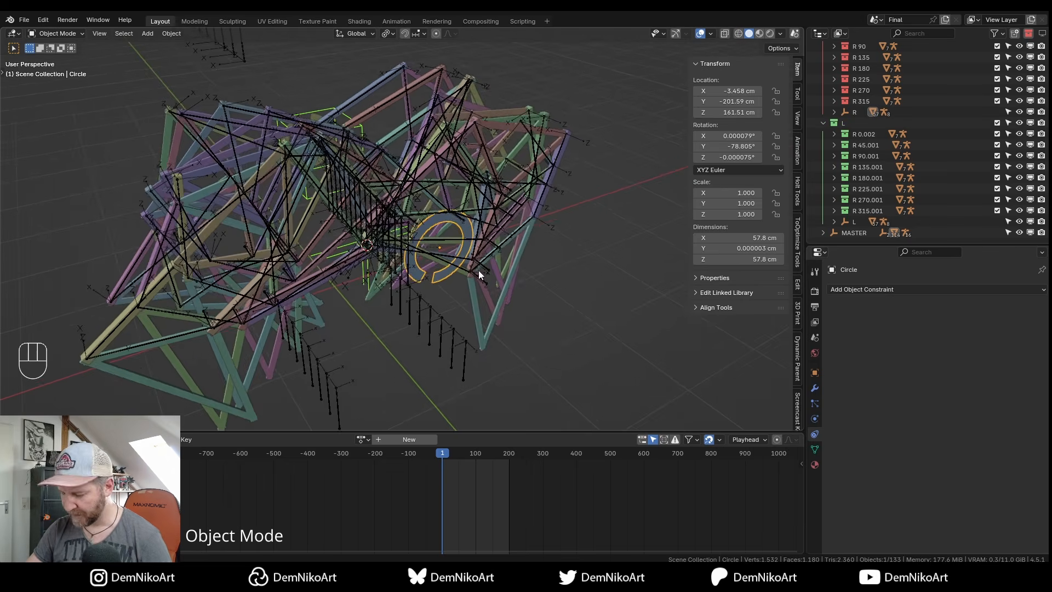
key(b)
alt+right_drag(475, 264, 476, 281)
alt+drag(475, 281, 447, 240)
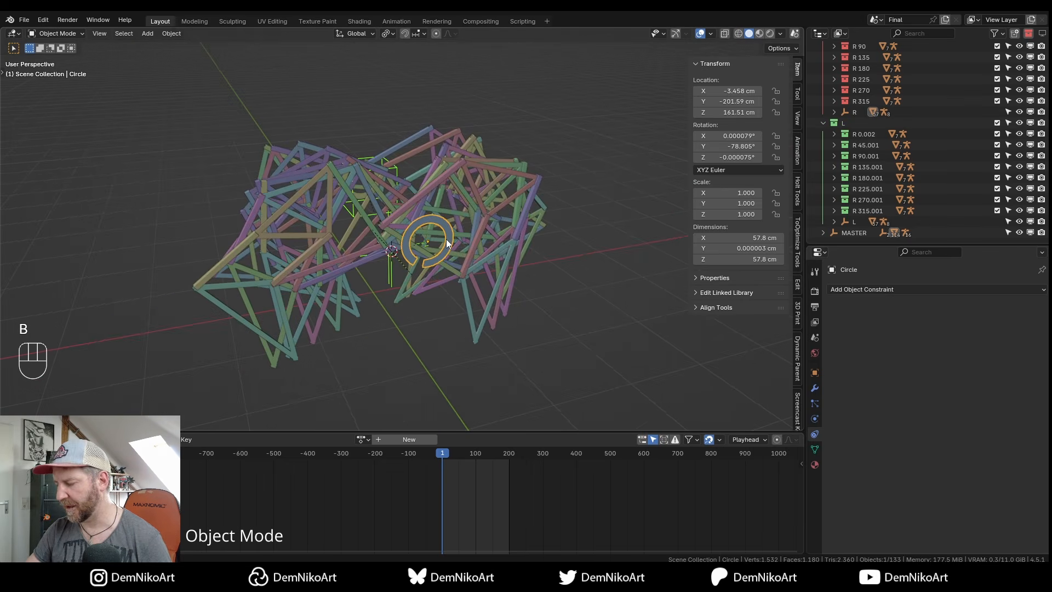
alt+middle_drag(486, 224, 466, 266)
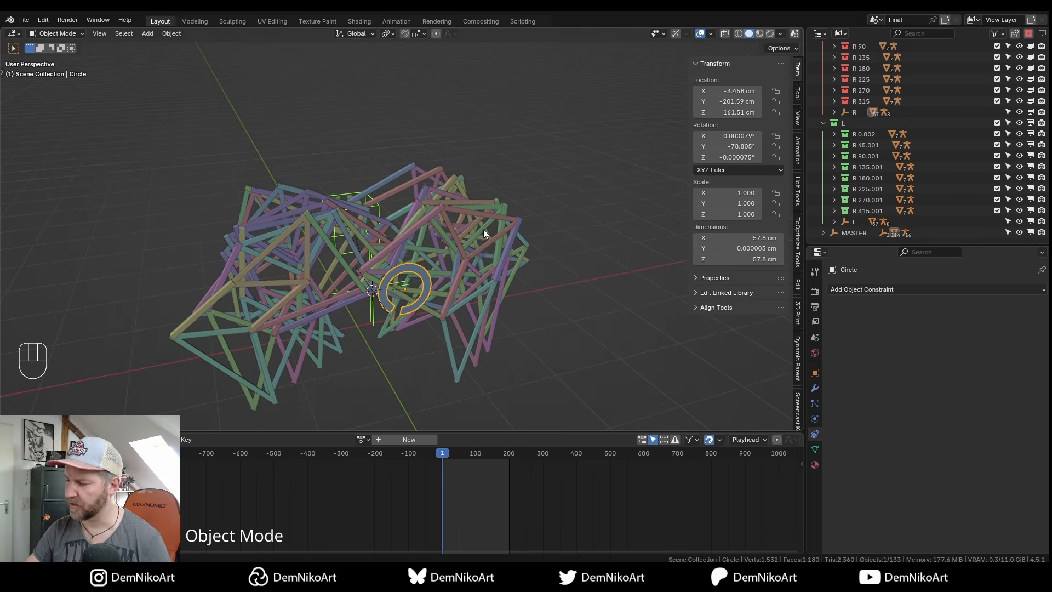
middle_drag(446, 304, 424, 276)
click(330, 164)
alt+drag(482, 266, 422, 268)
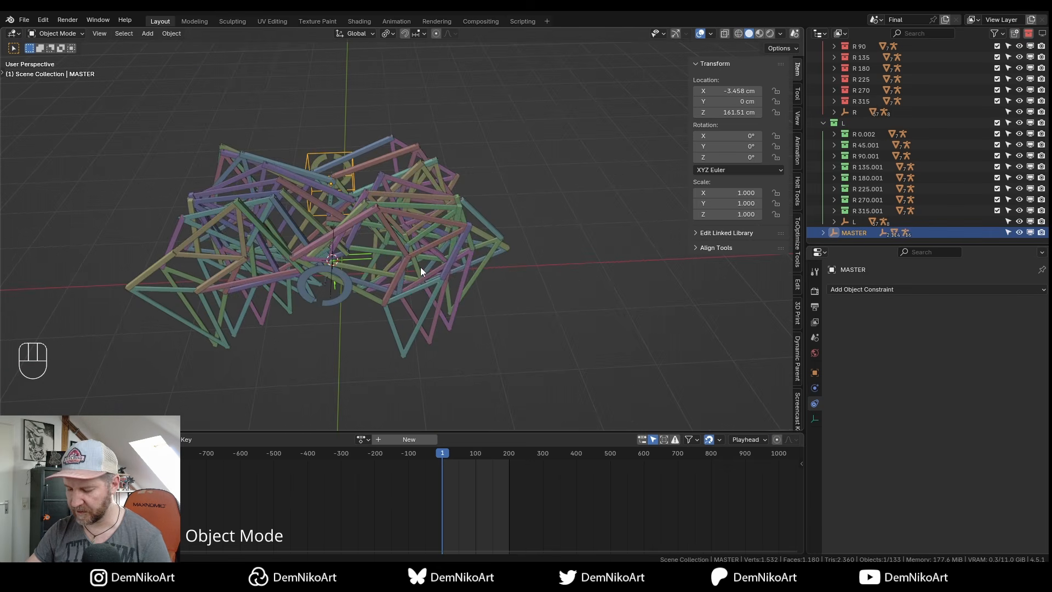
key(g)
key(y)
key(x)
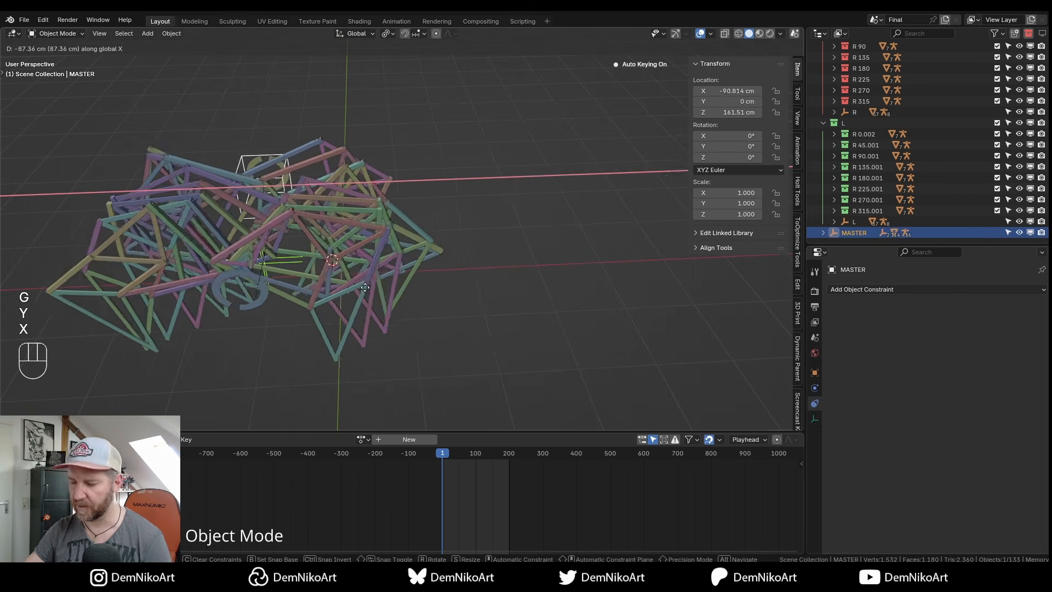
key(Escape)
middle_drag(439, 278, 473, 251)
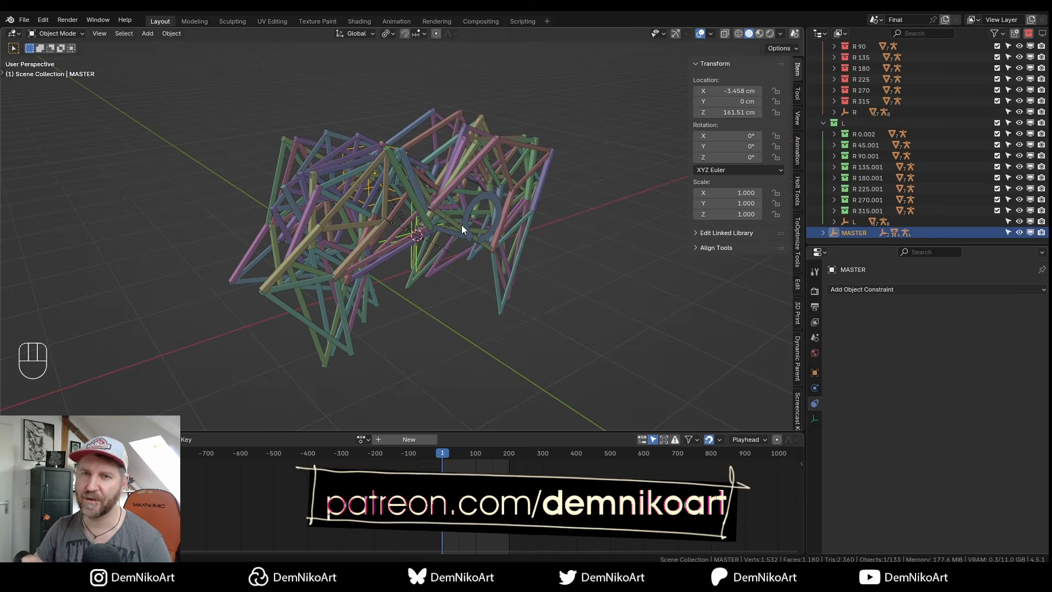
middle_drag(461, 225, 433, 252)
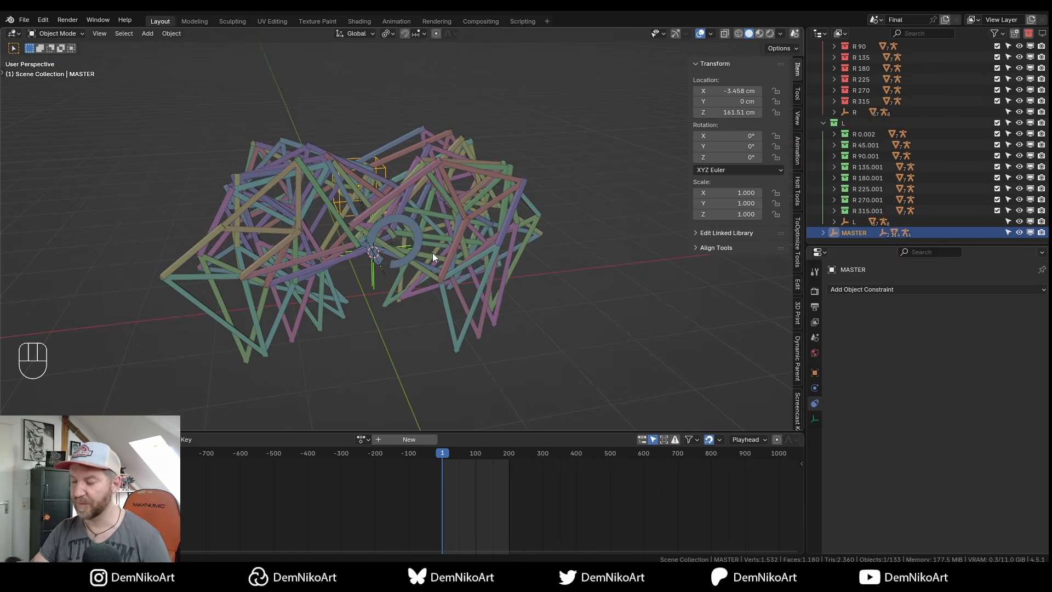